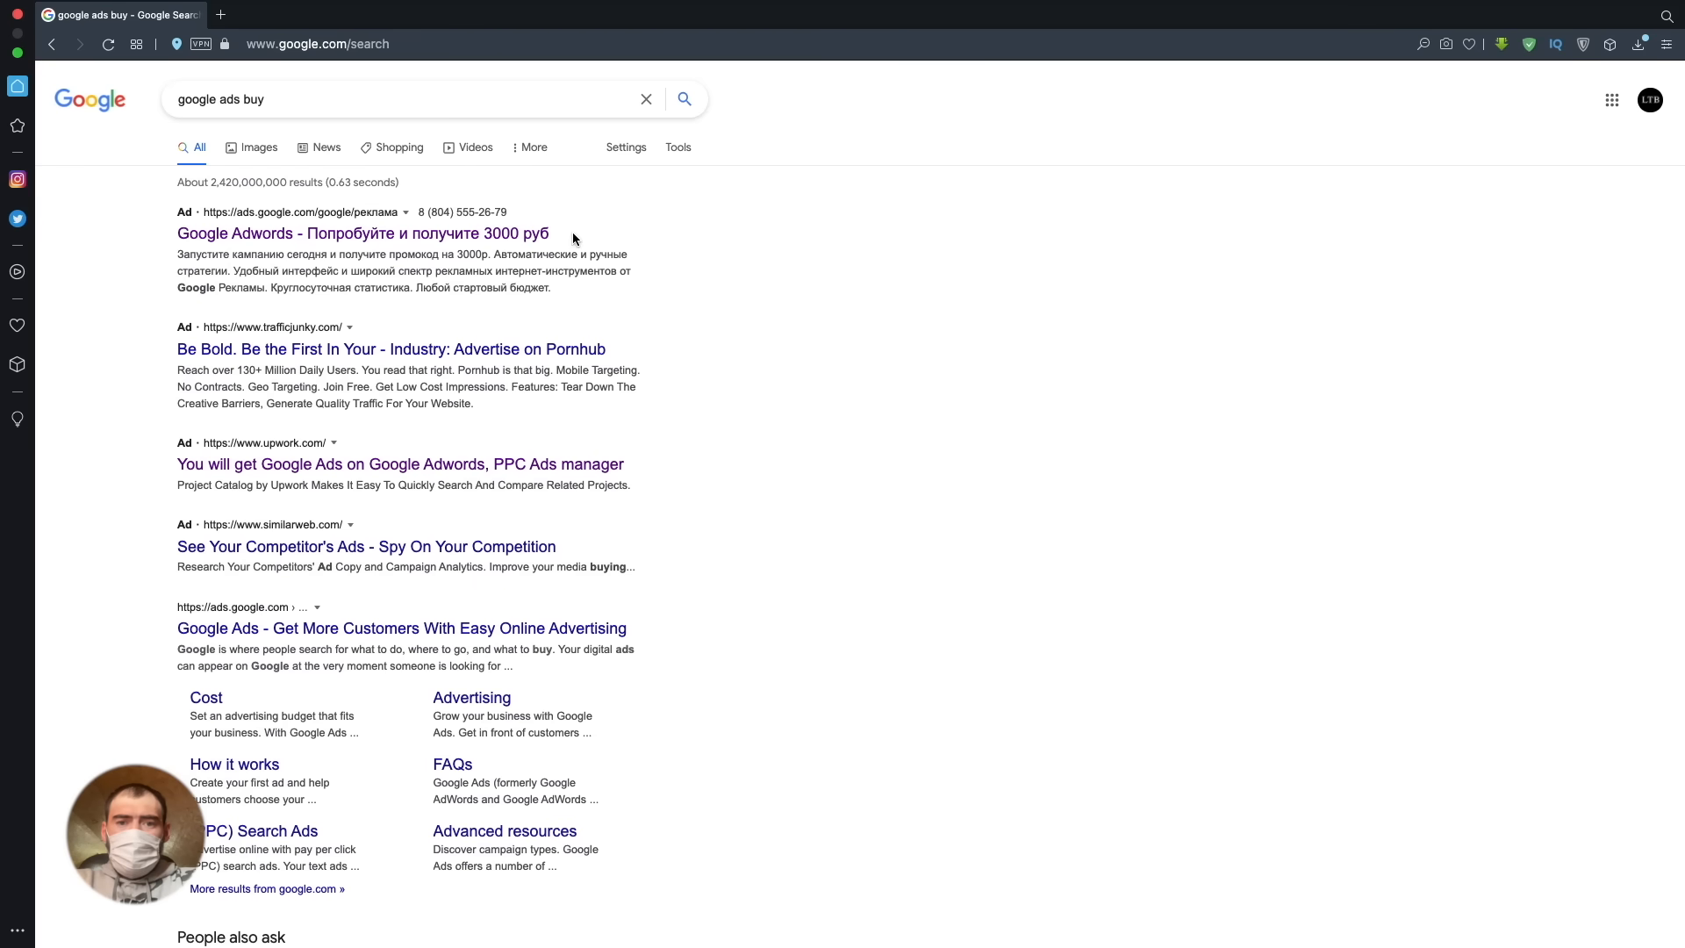
- Examine the ads and organic listings on the Google results page for "google ads buy"
drag(281, 99, 177, 101)
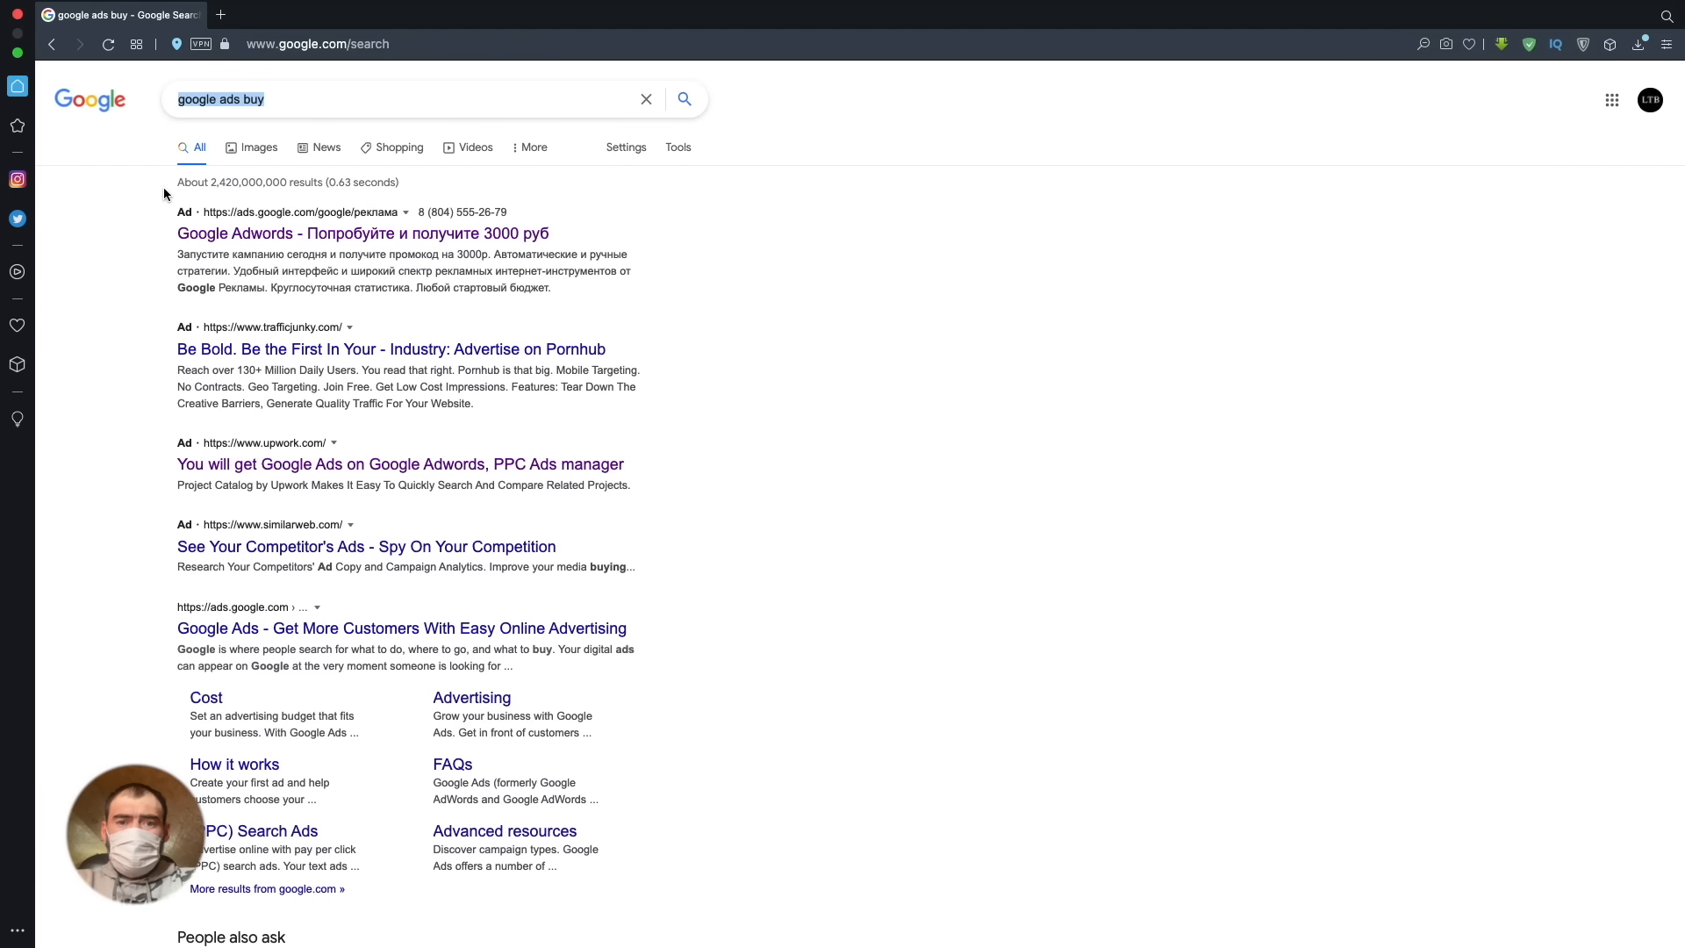
click(297, 89)
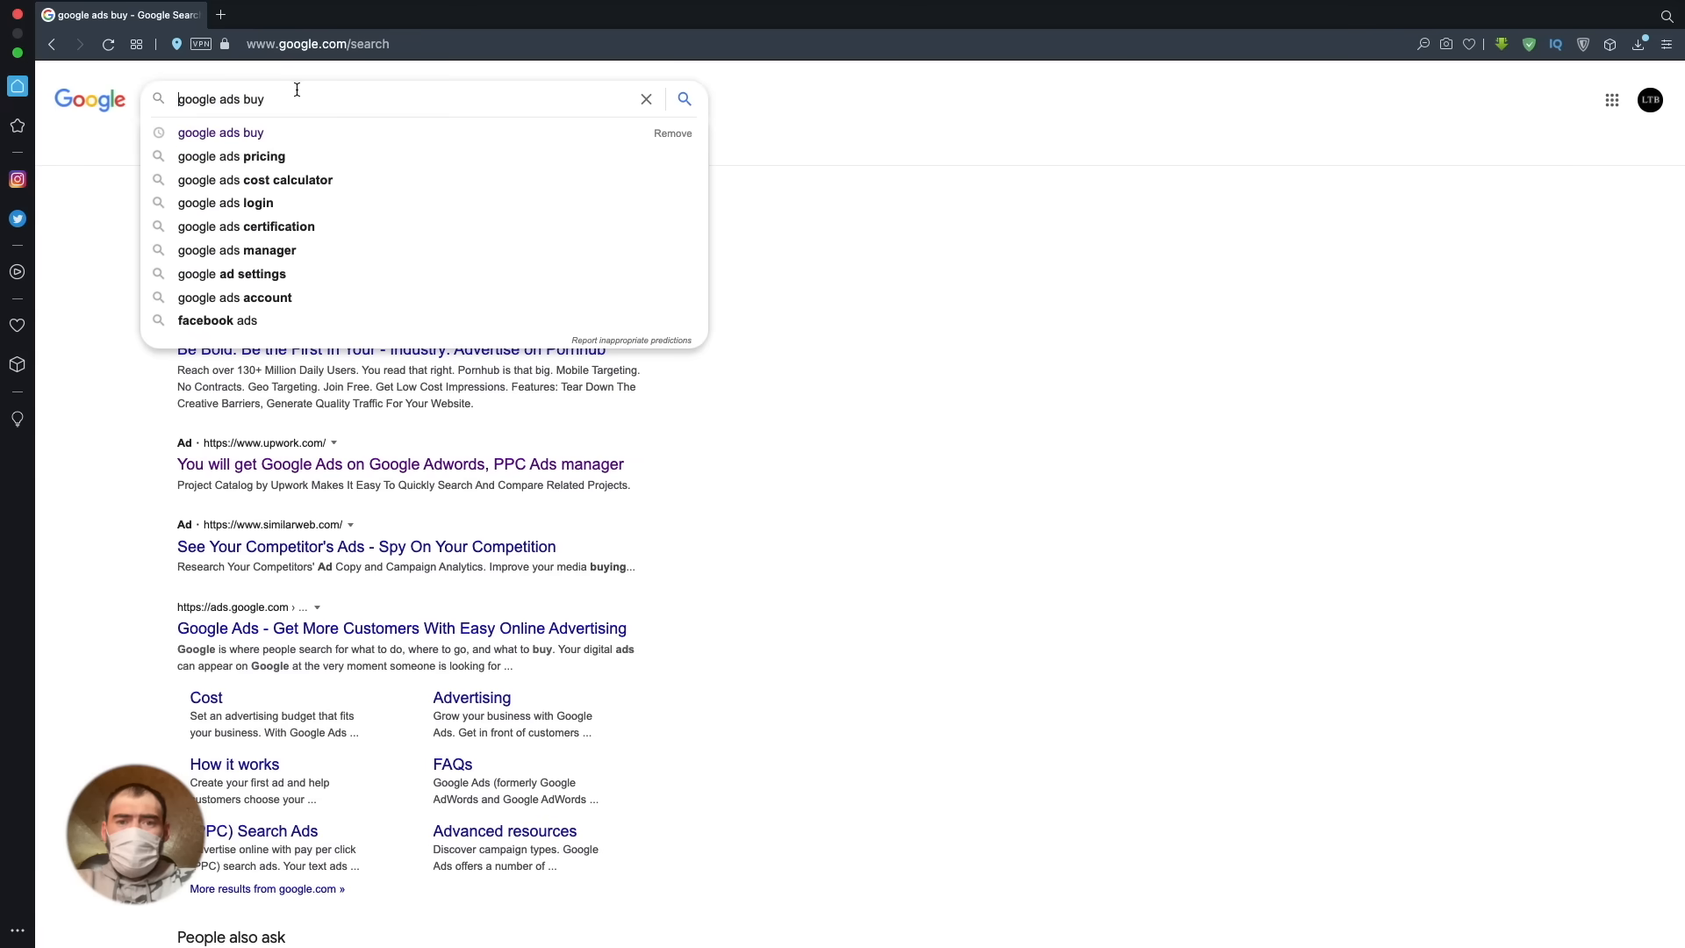
click(65, 208)
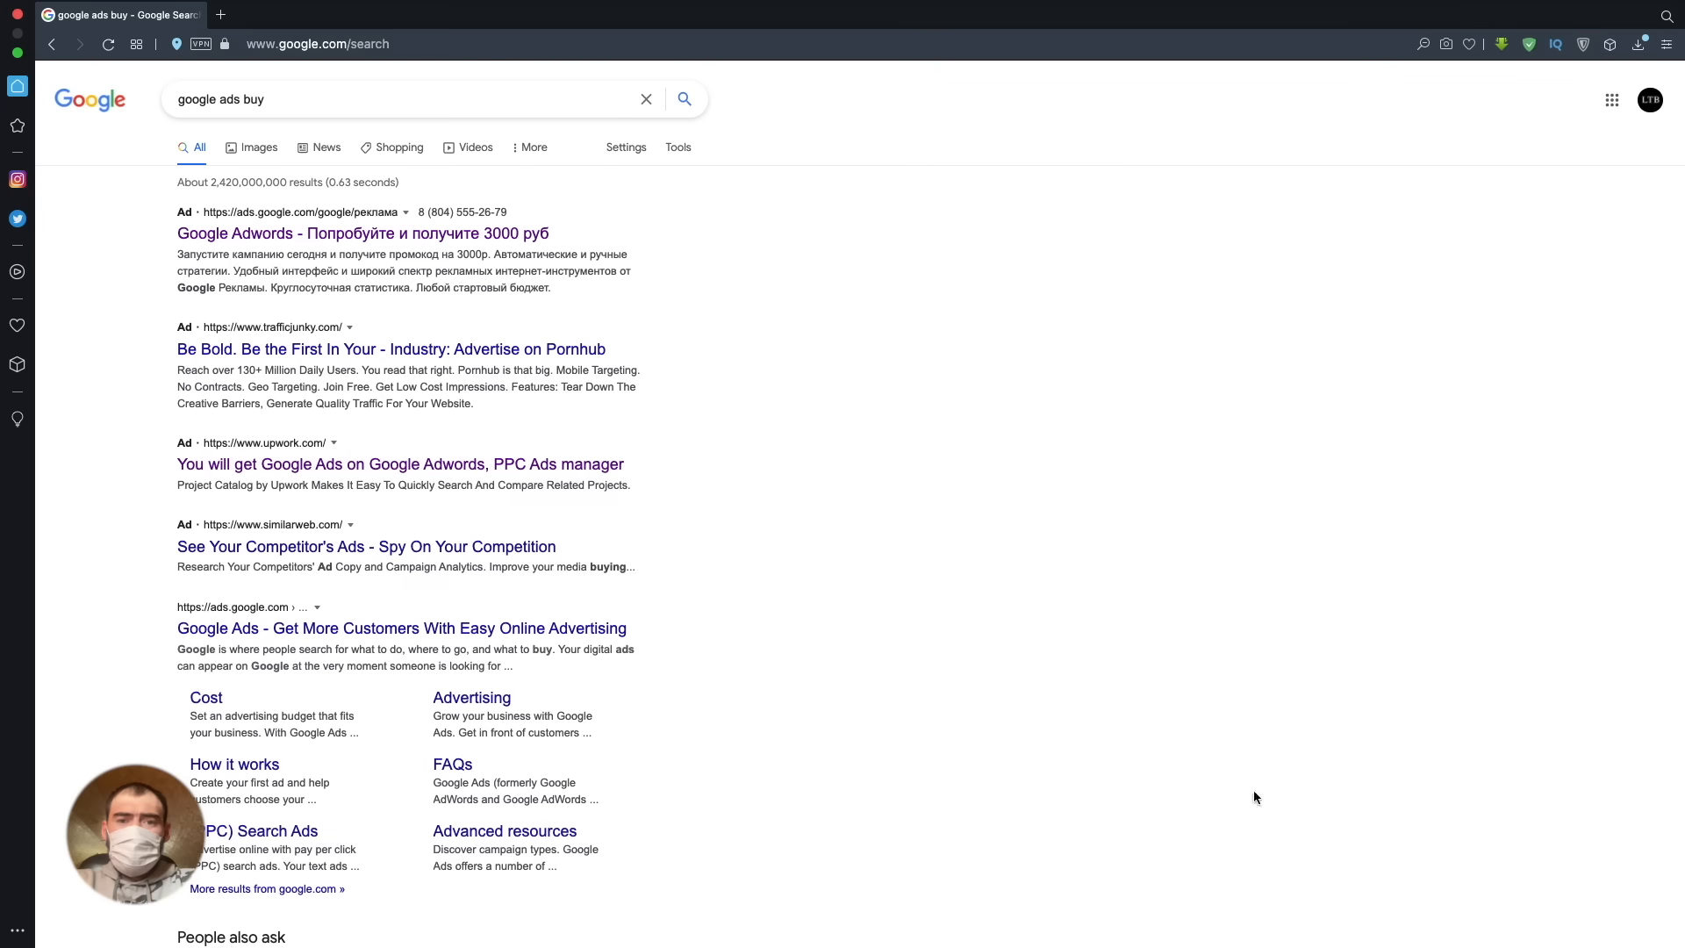
scroll(103, 546, down, 6)
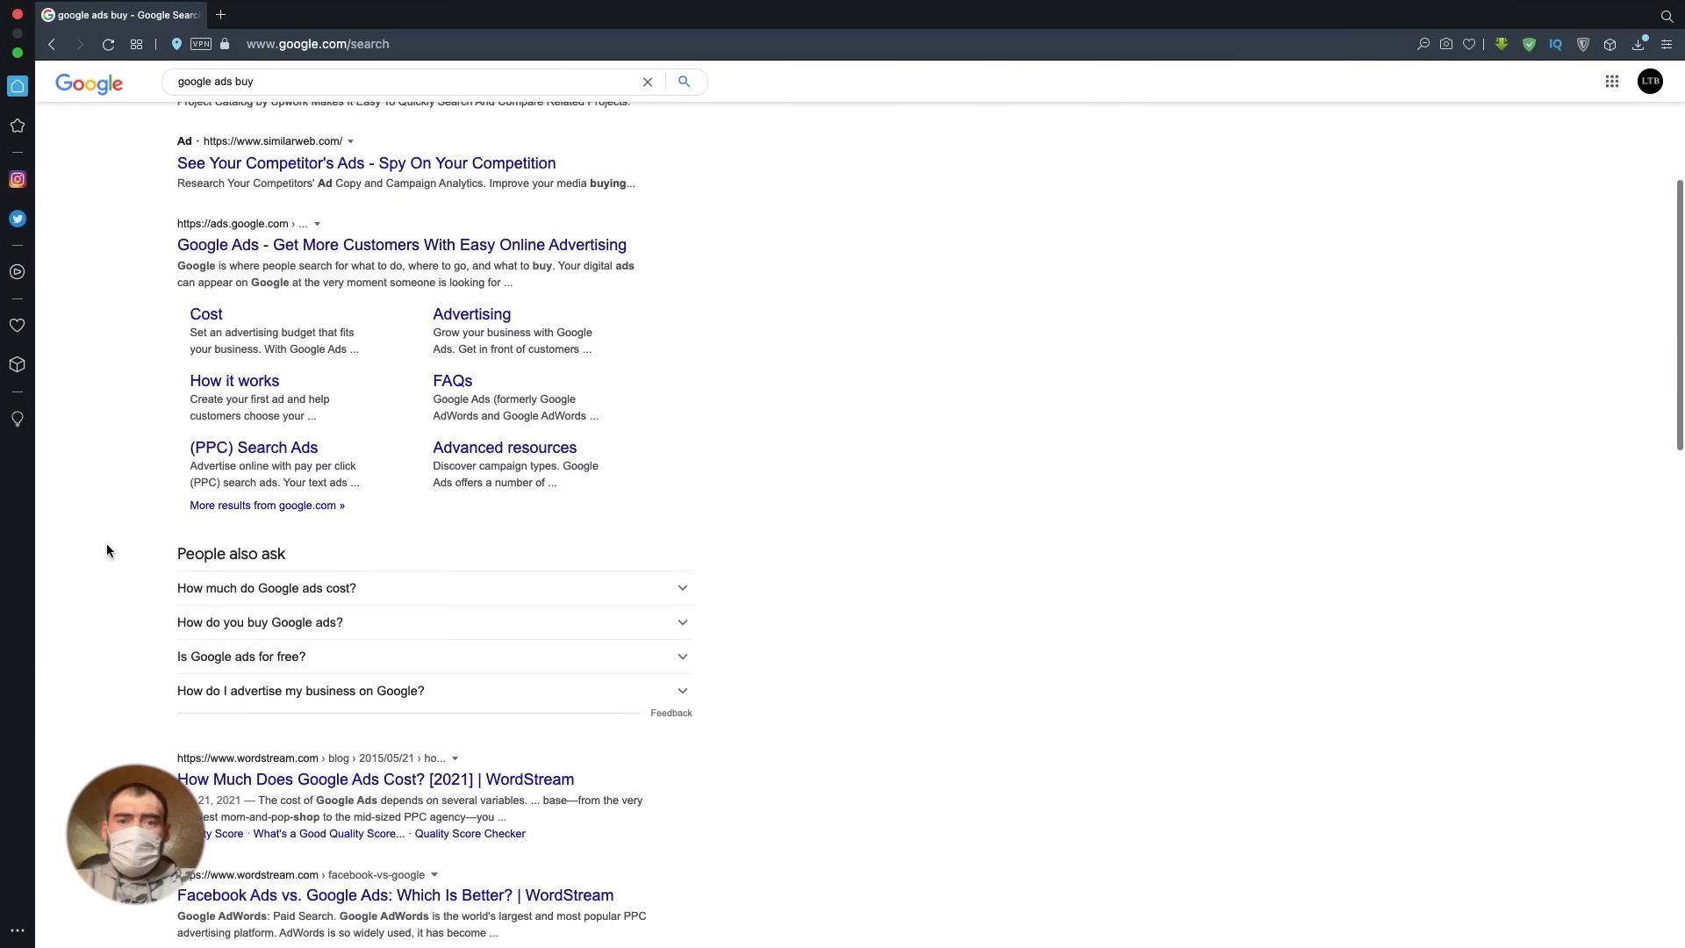
scroll(107, 542, up, 2)
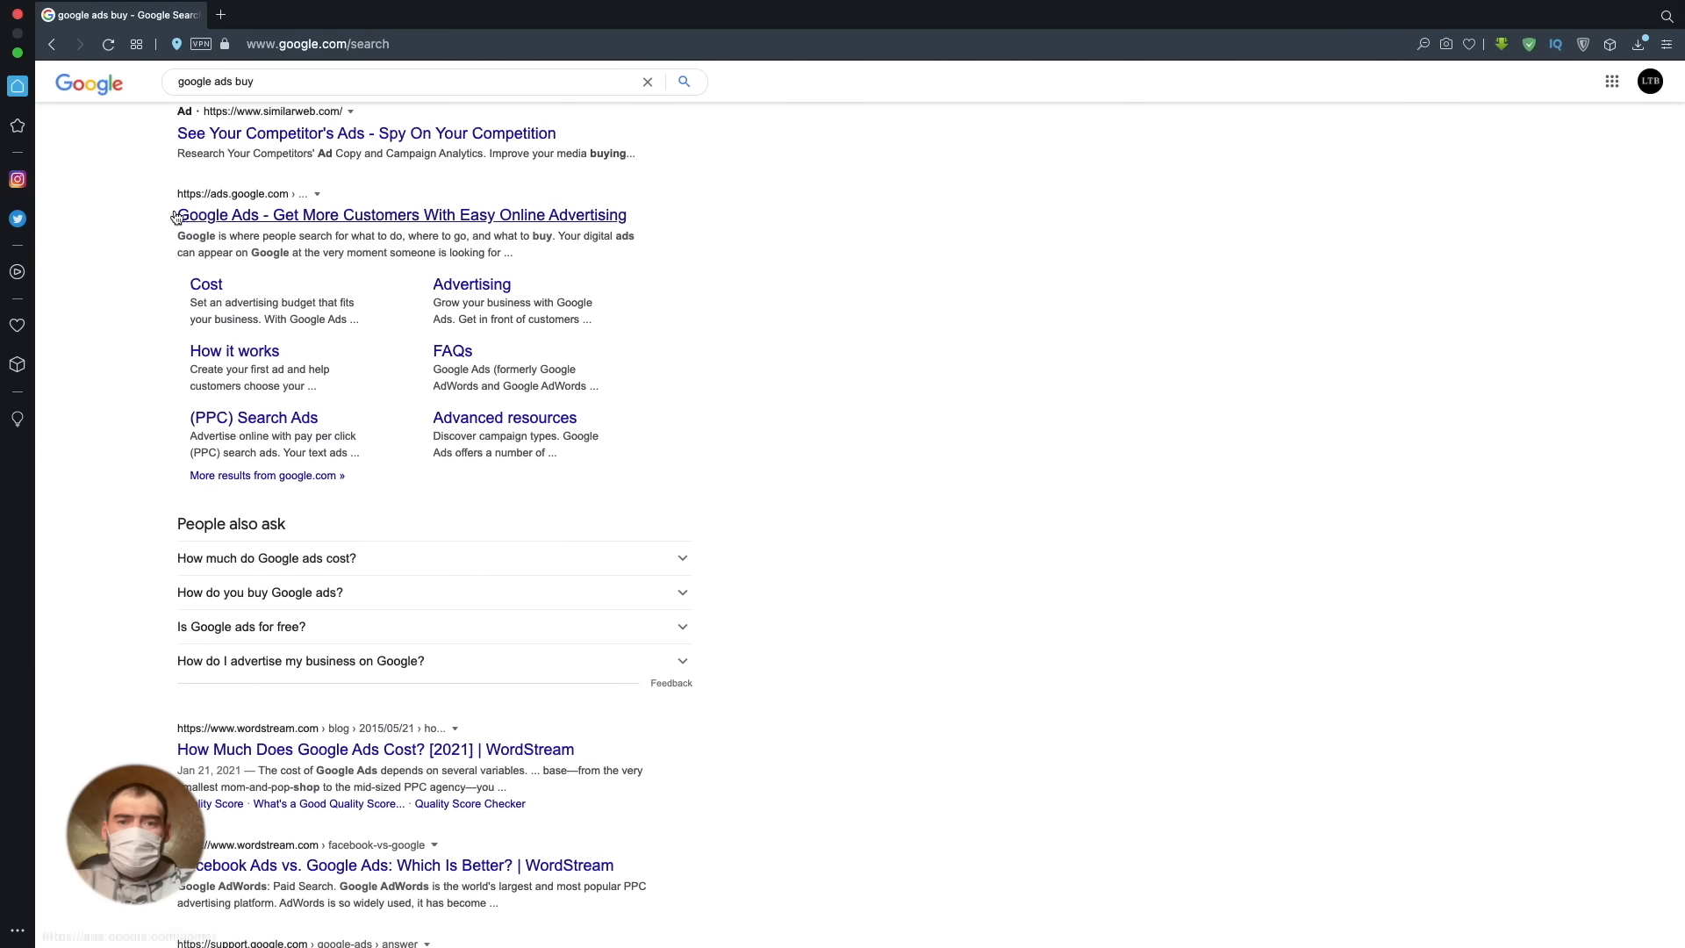
scroll(604, 499, down, 6)
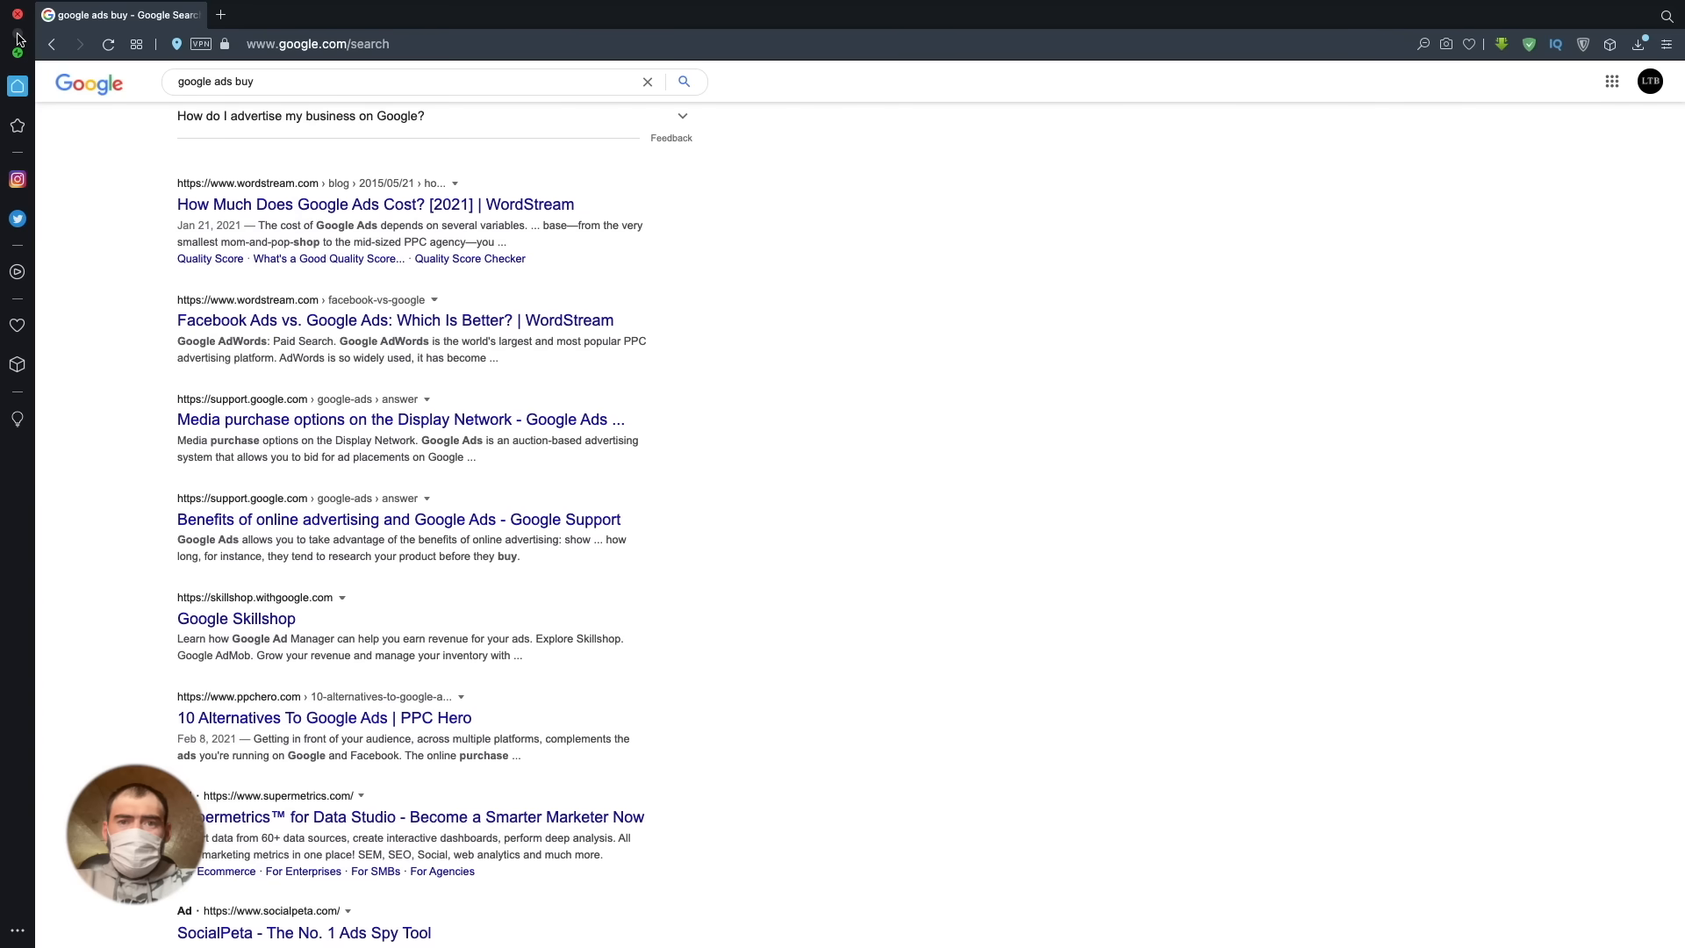
scroll(558, 727, up, 7)
scroll(558, 728, up, 4)
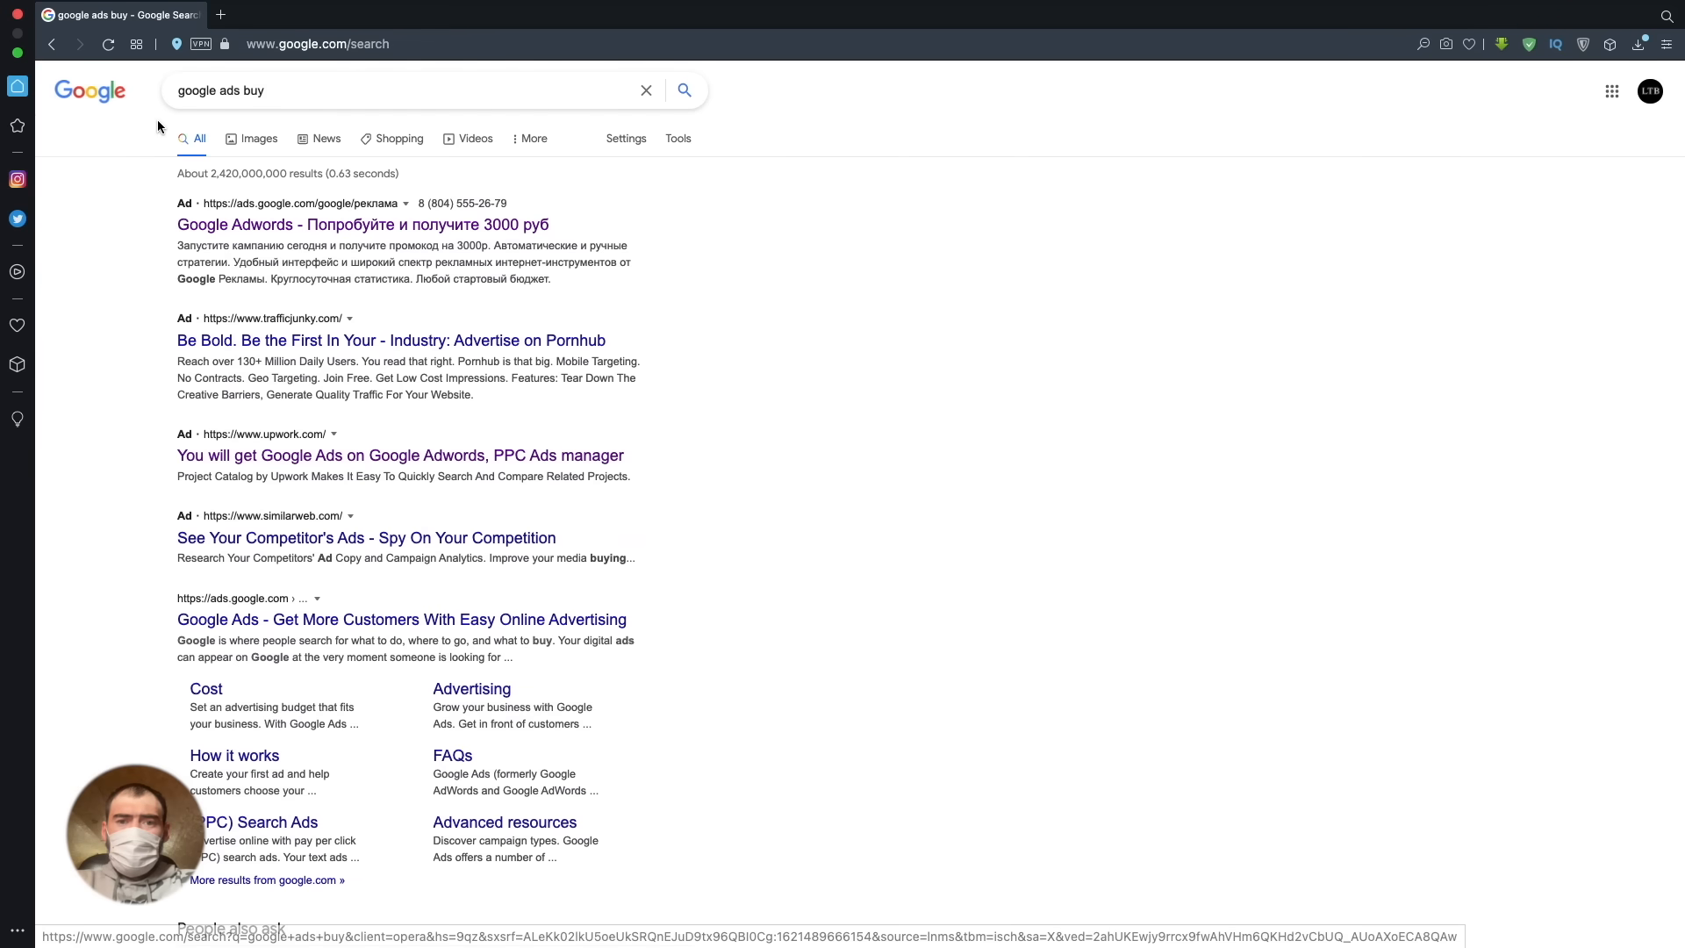
scroll(712, 514, down, 5)
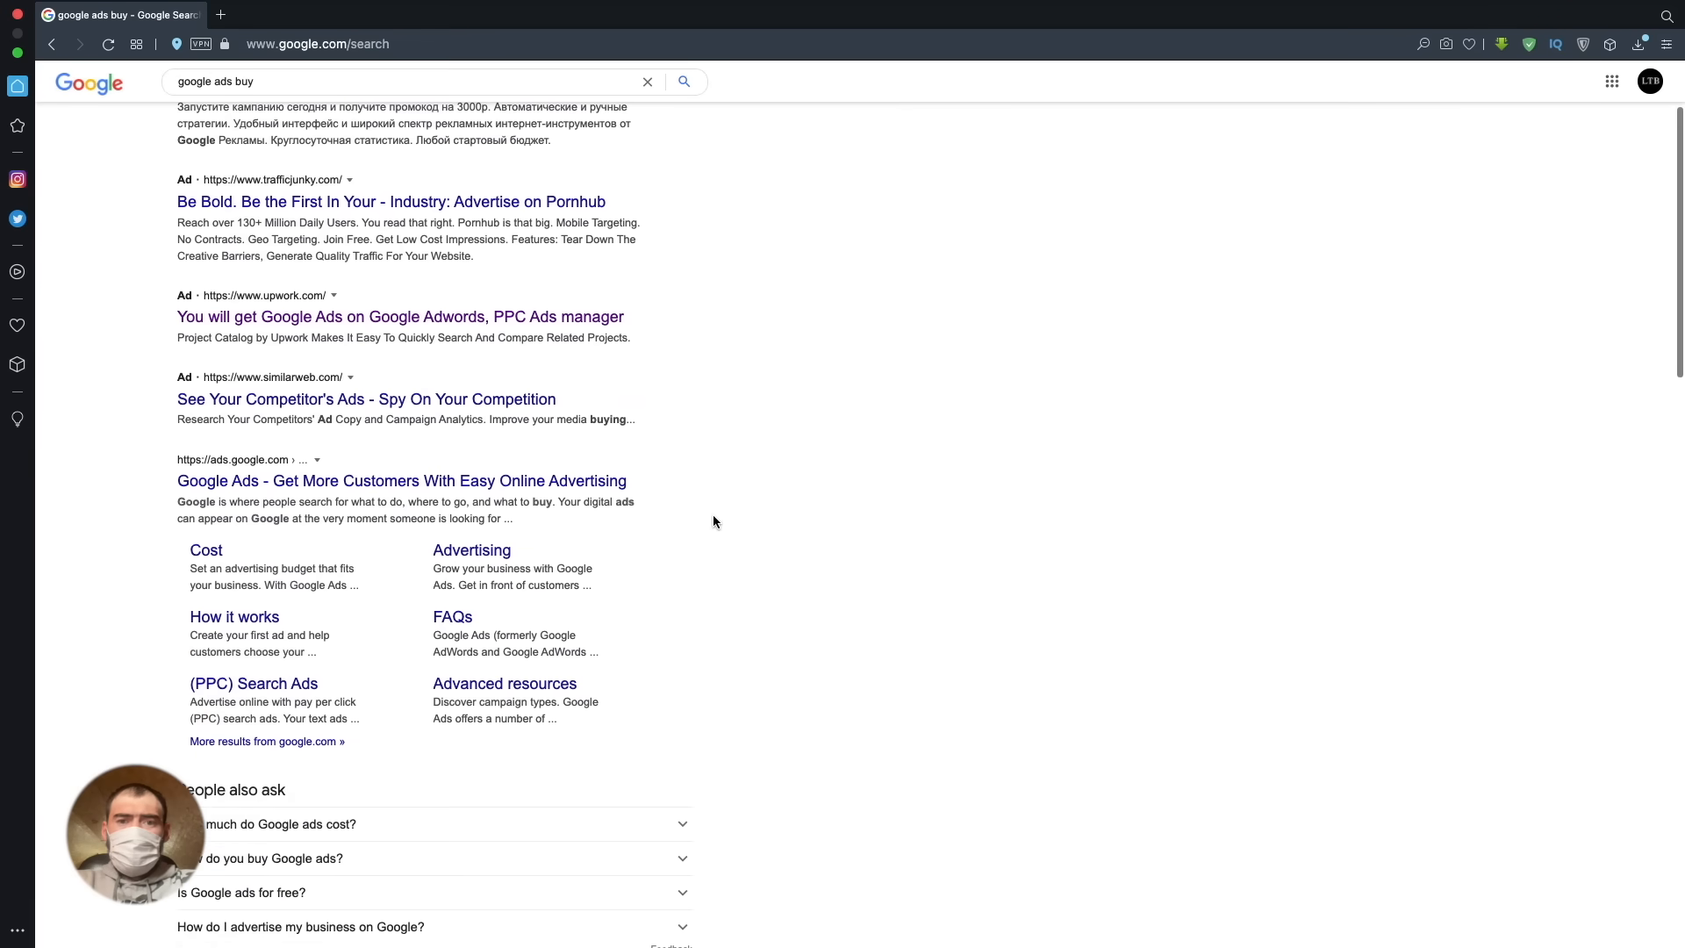
scroll(703, 516, down, 6)
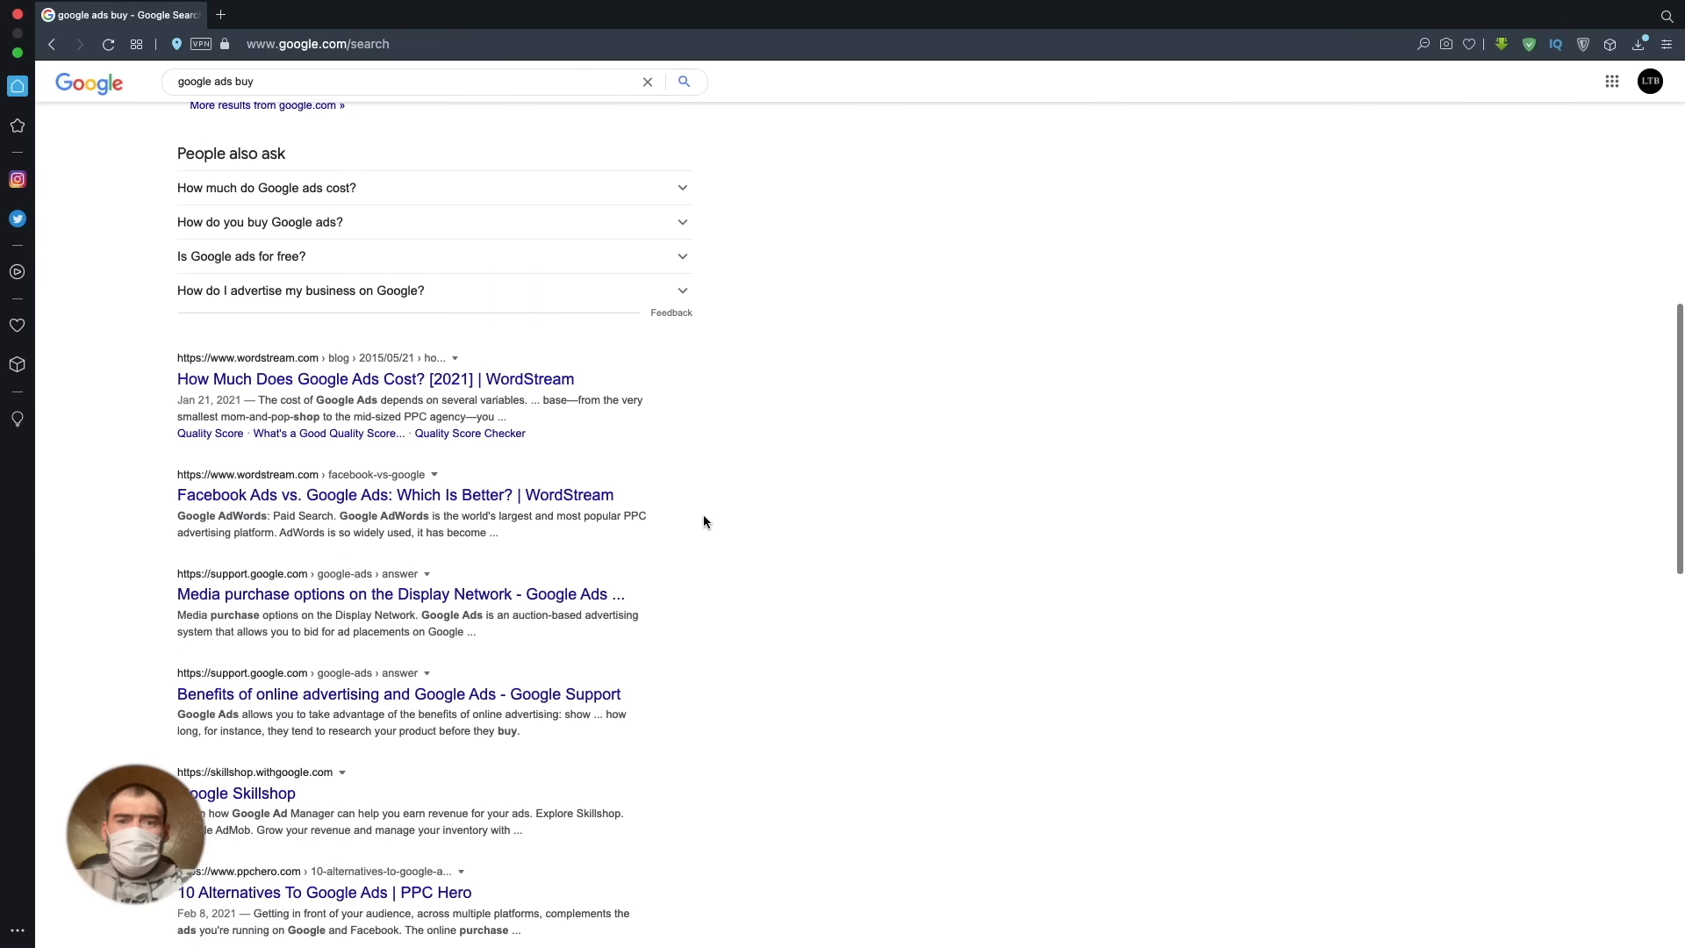
scroll(703, 522, down, 4)
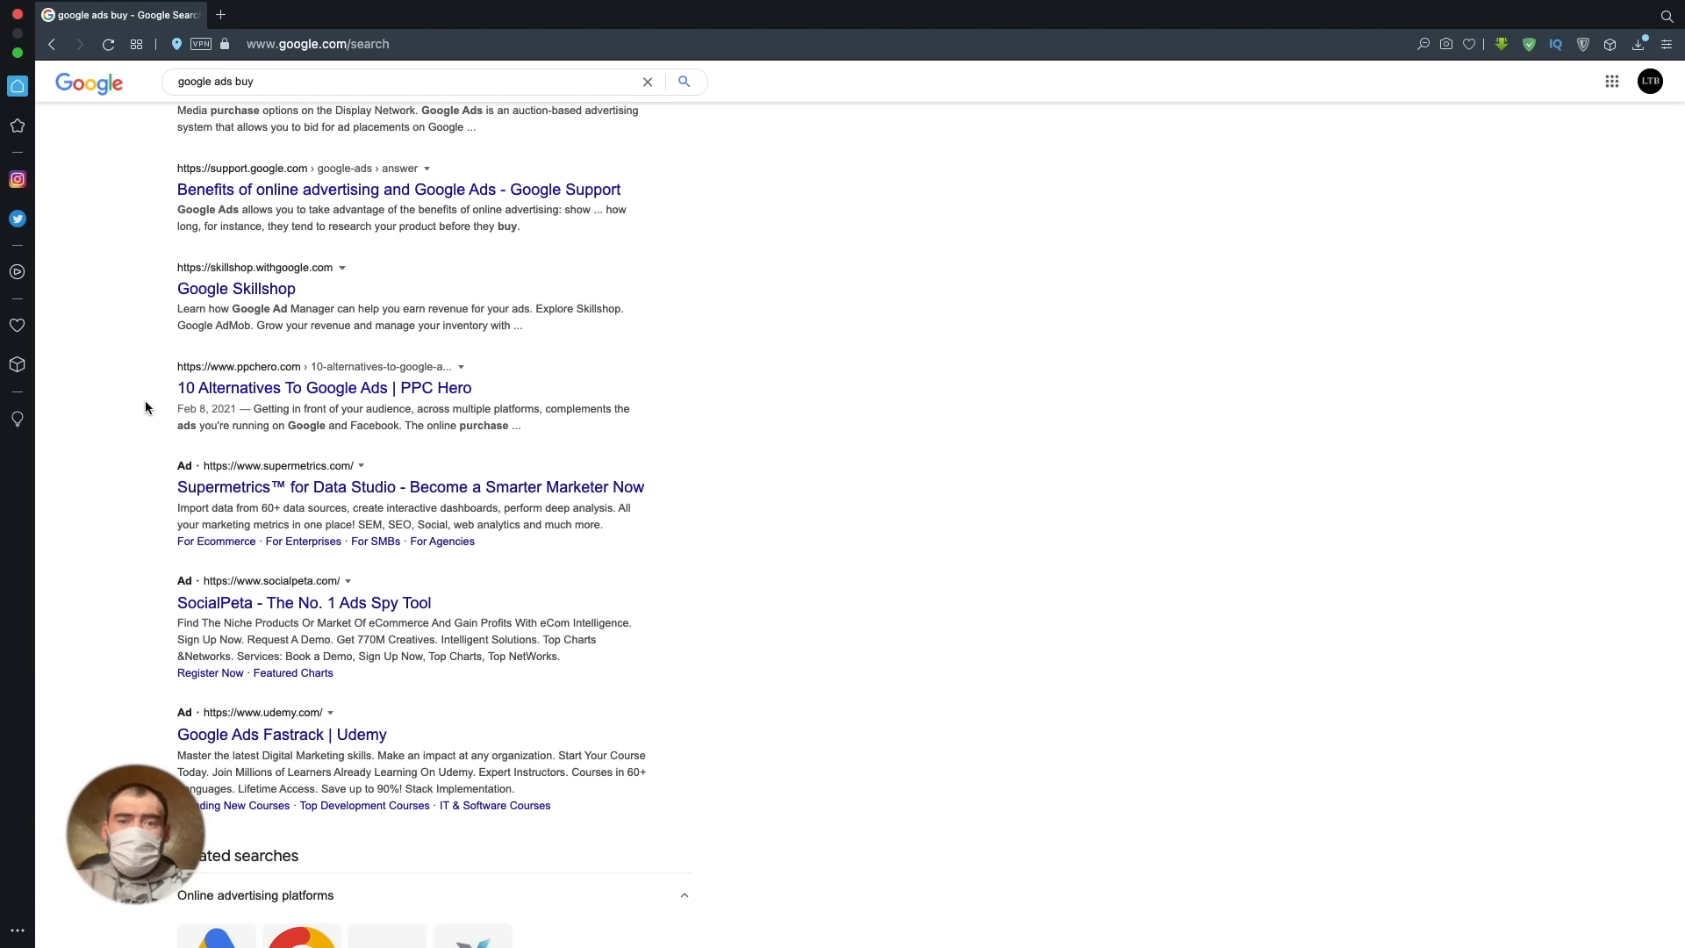
scroll(597, 590, up, 15)
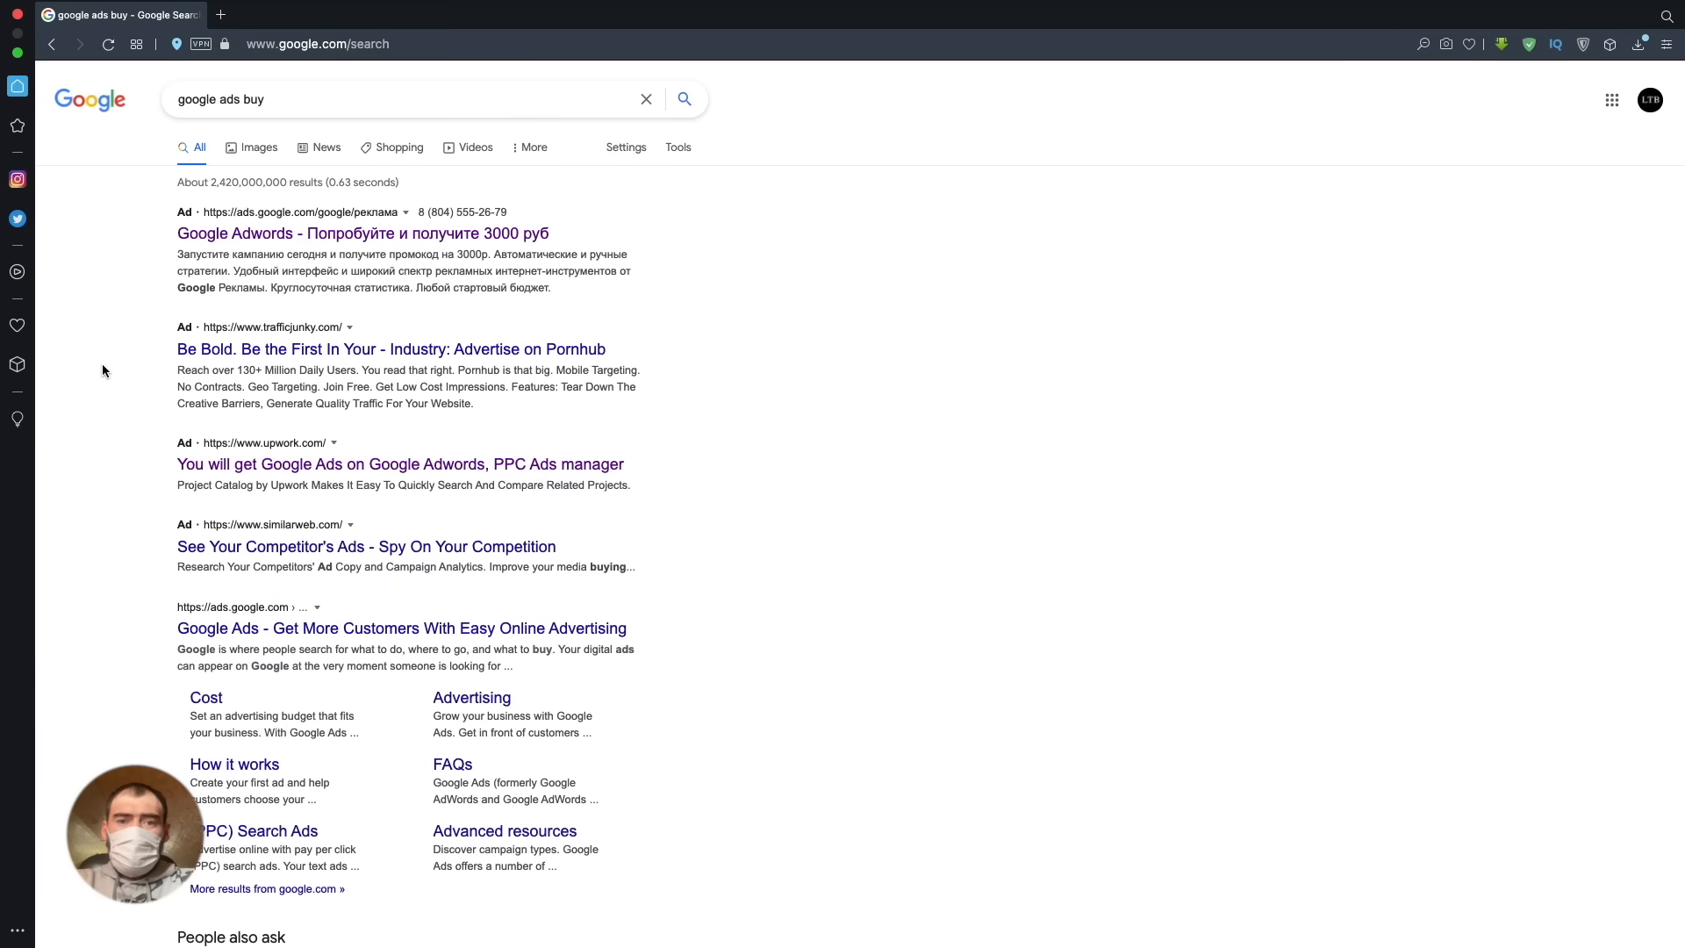
scroll(102, 370, down, 5)
scroll(102, 370, down, 1)
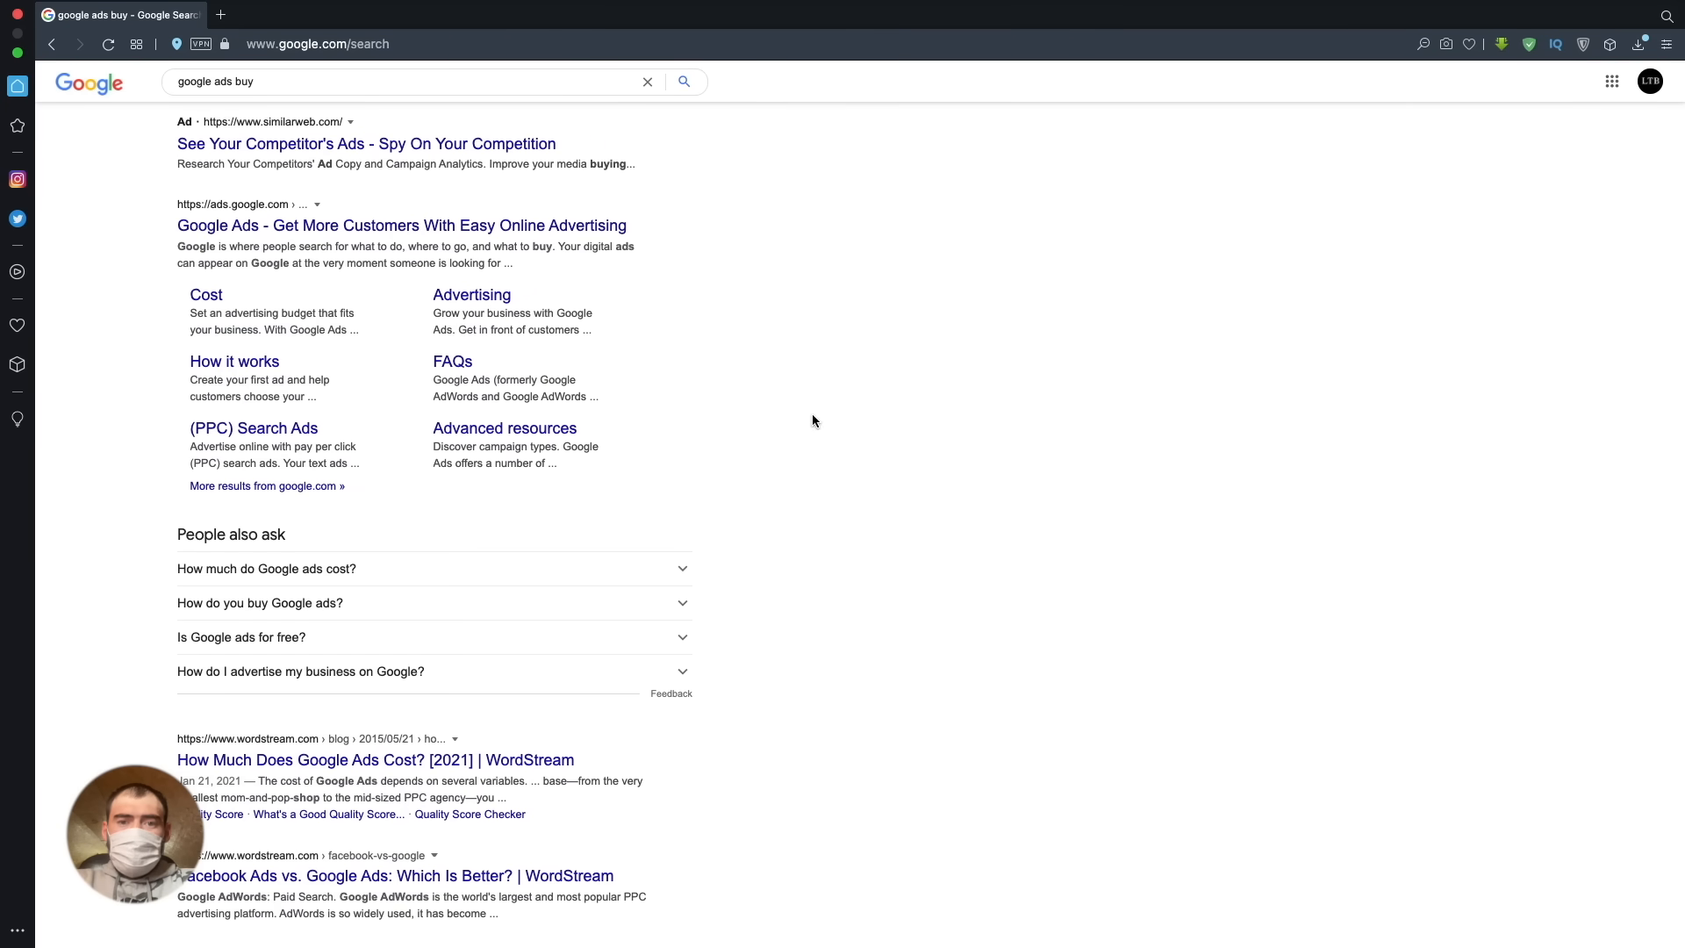
scroll(803, 474, down, 3)
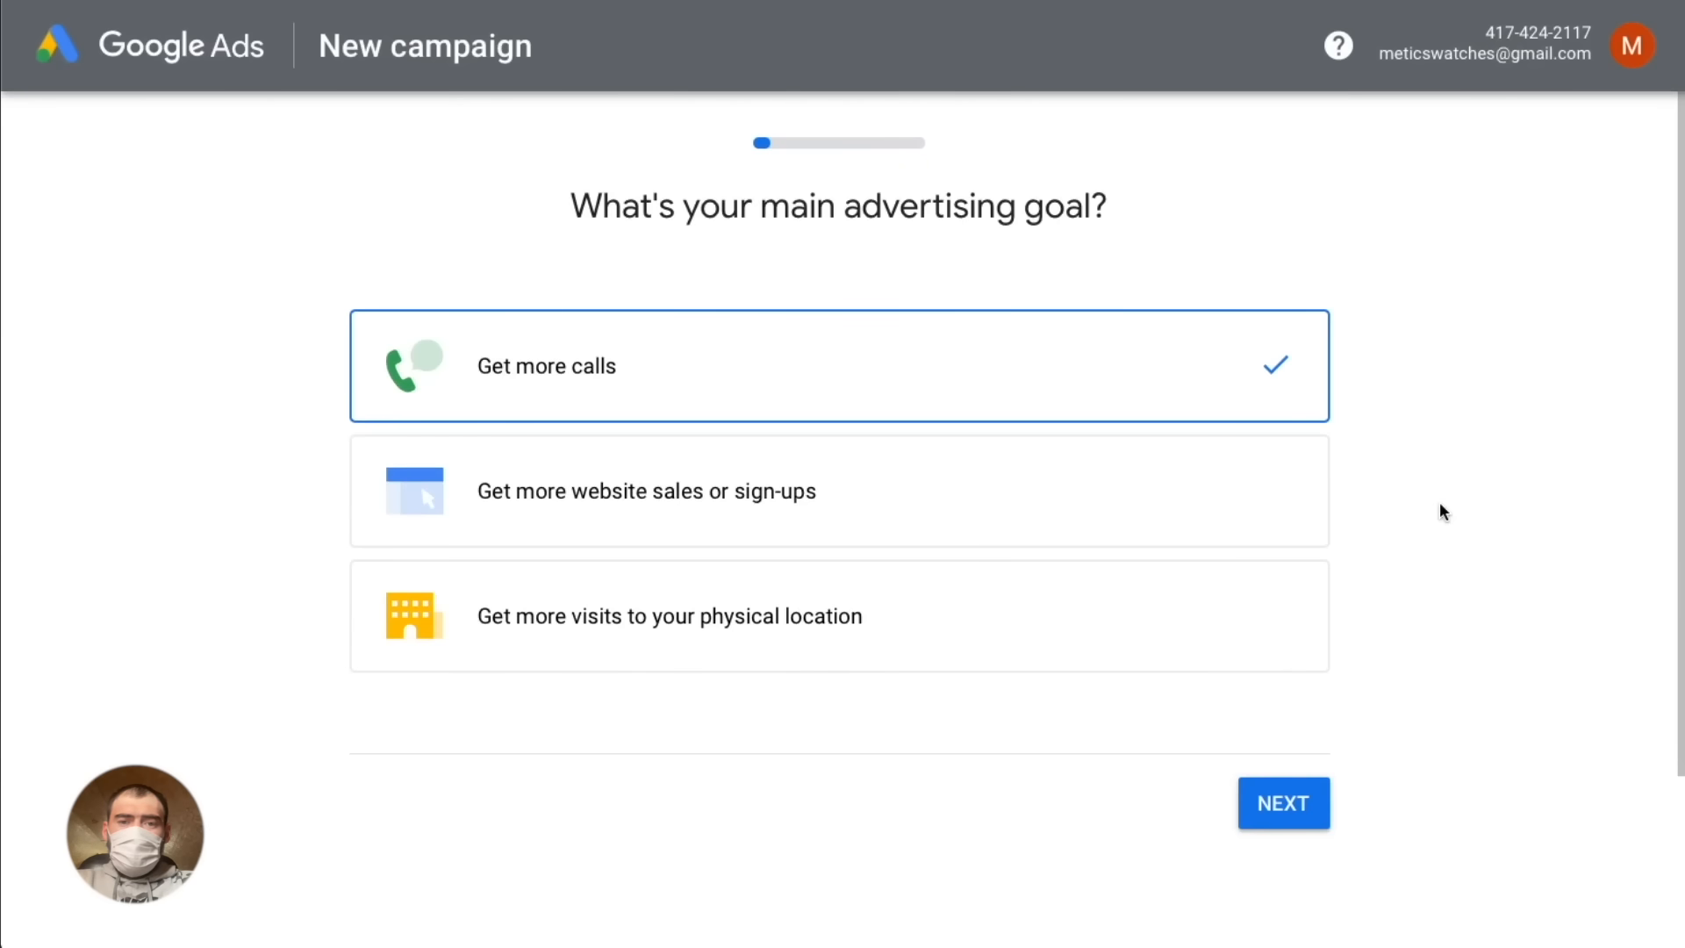
- Start a new Search campaign without a goal's guidance, leaving the desired results unselected, and continue to the campaign settings
scroll(1440, 506, down, 3)
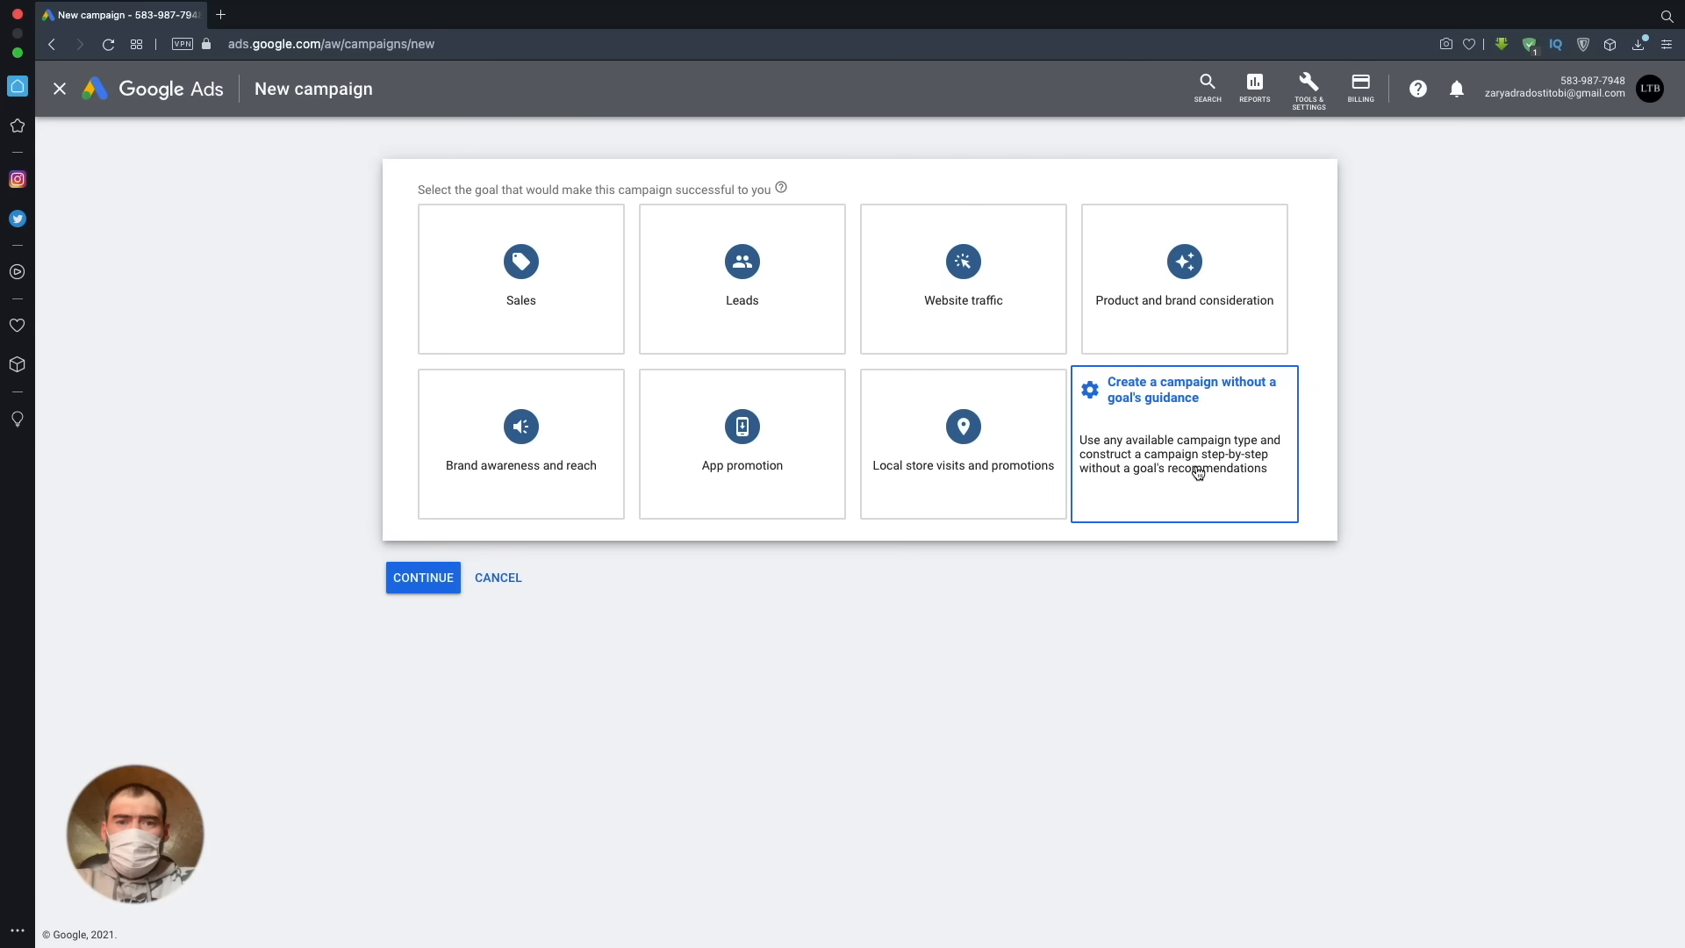
click(1196, 472)
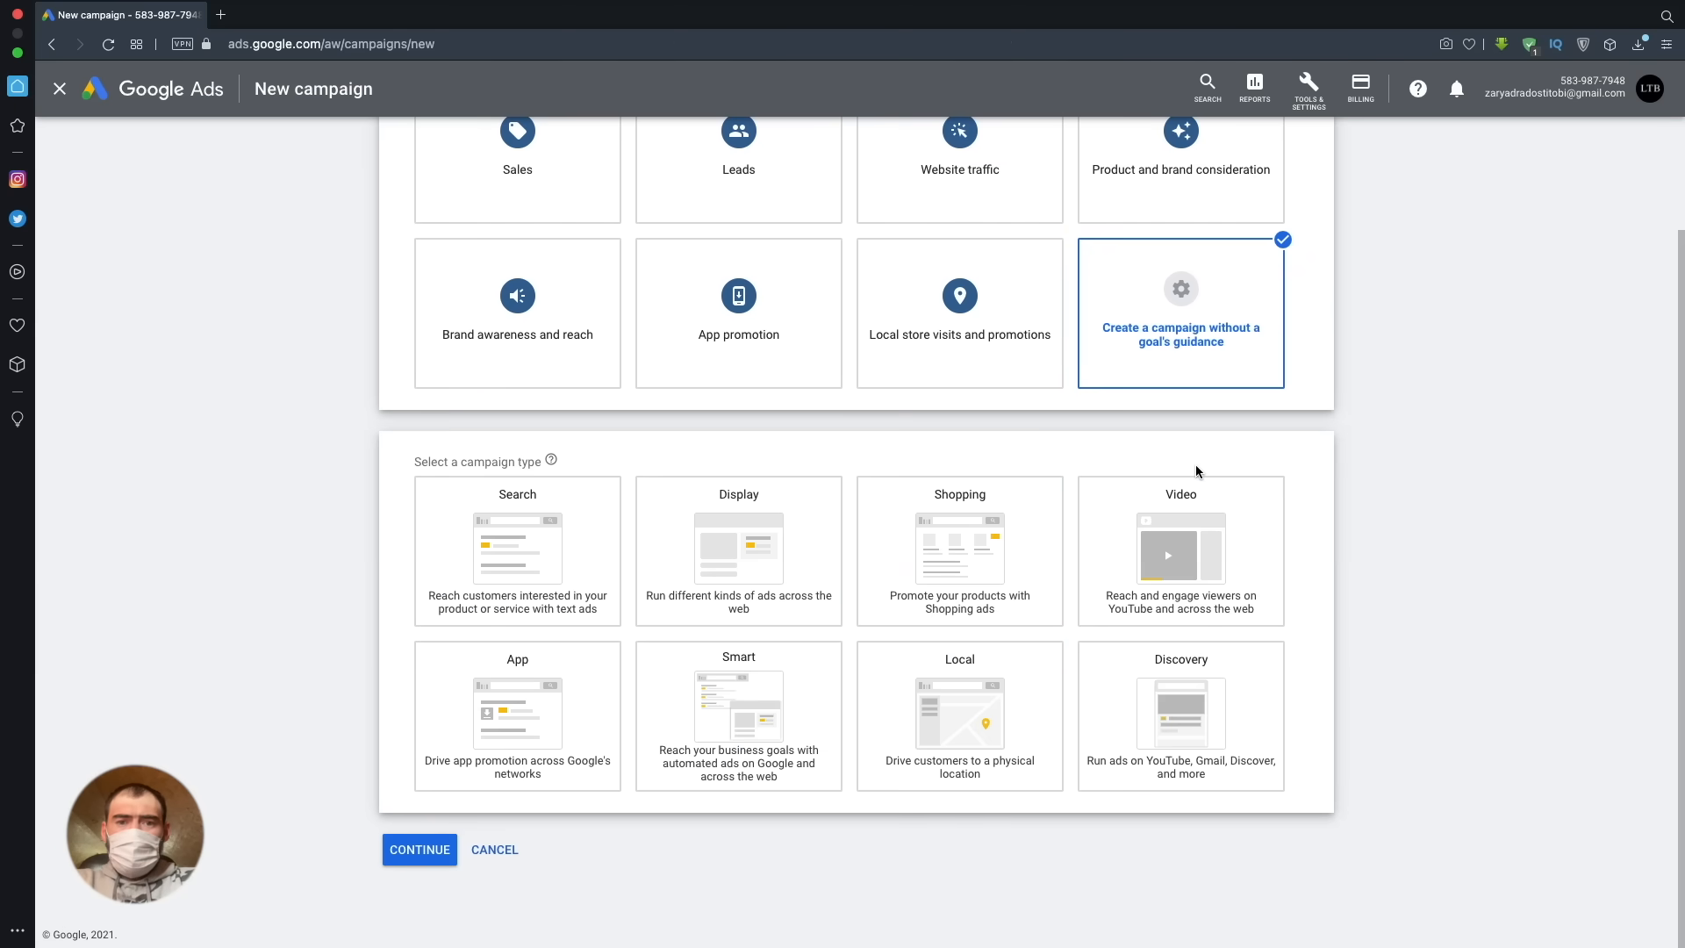
click(507, 562)
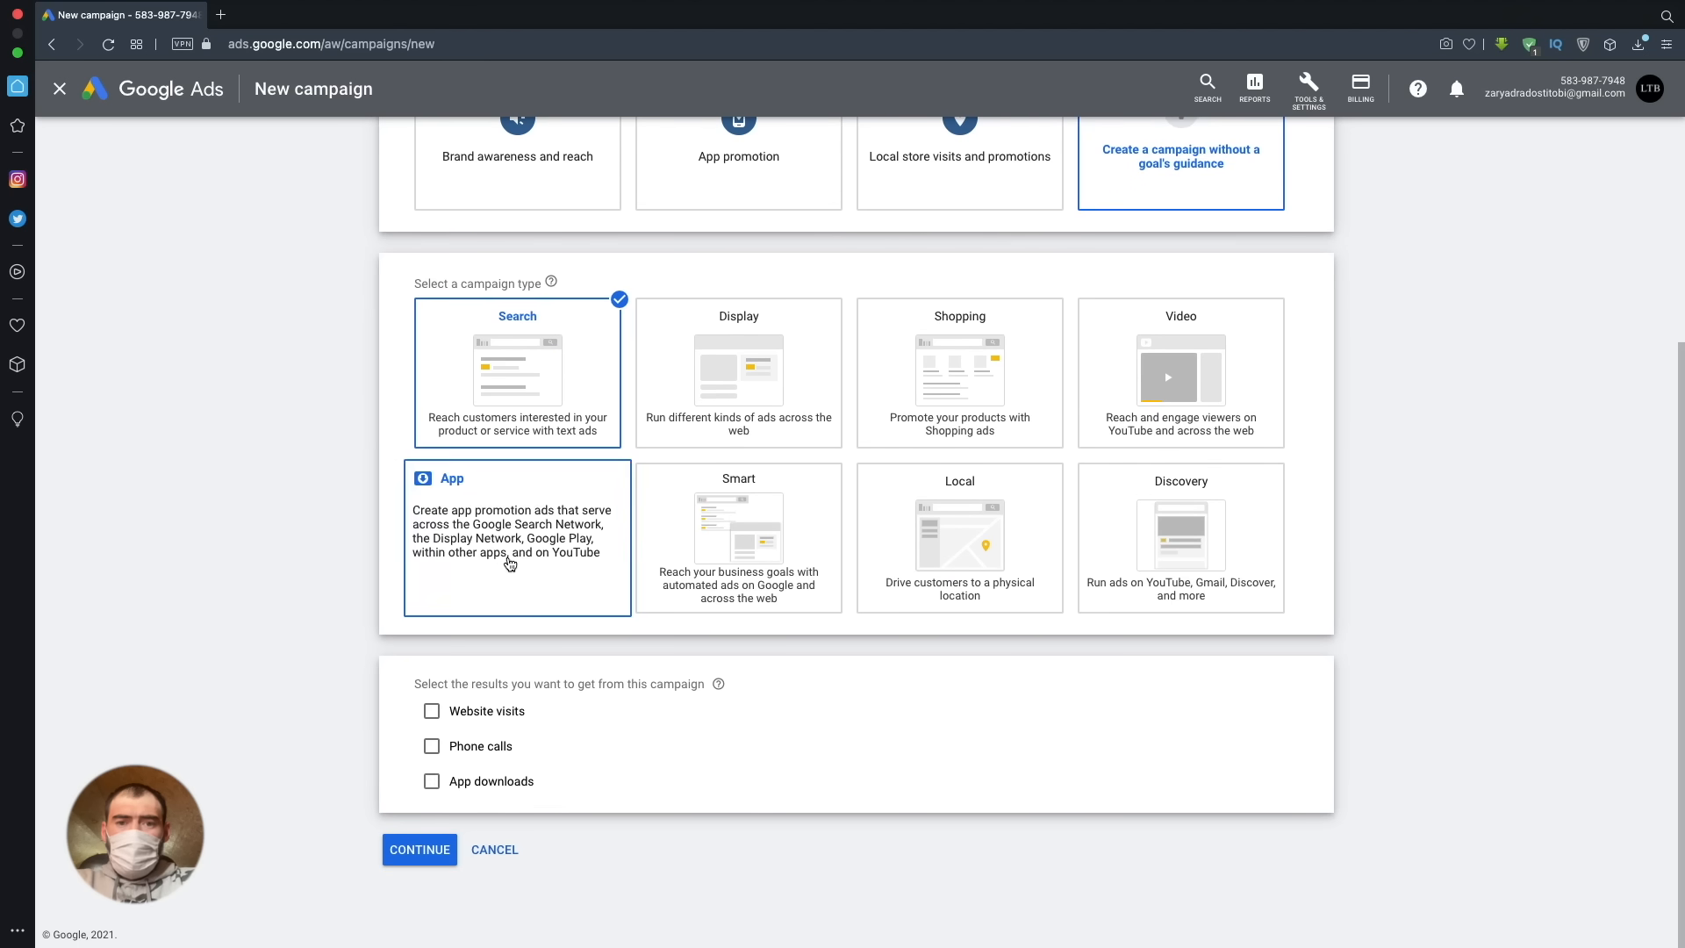
click(417, 849)
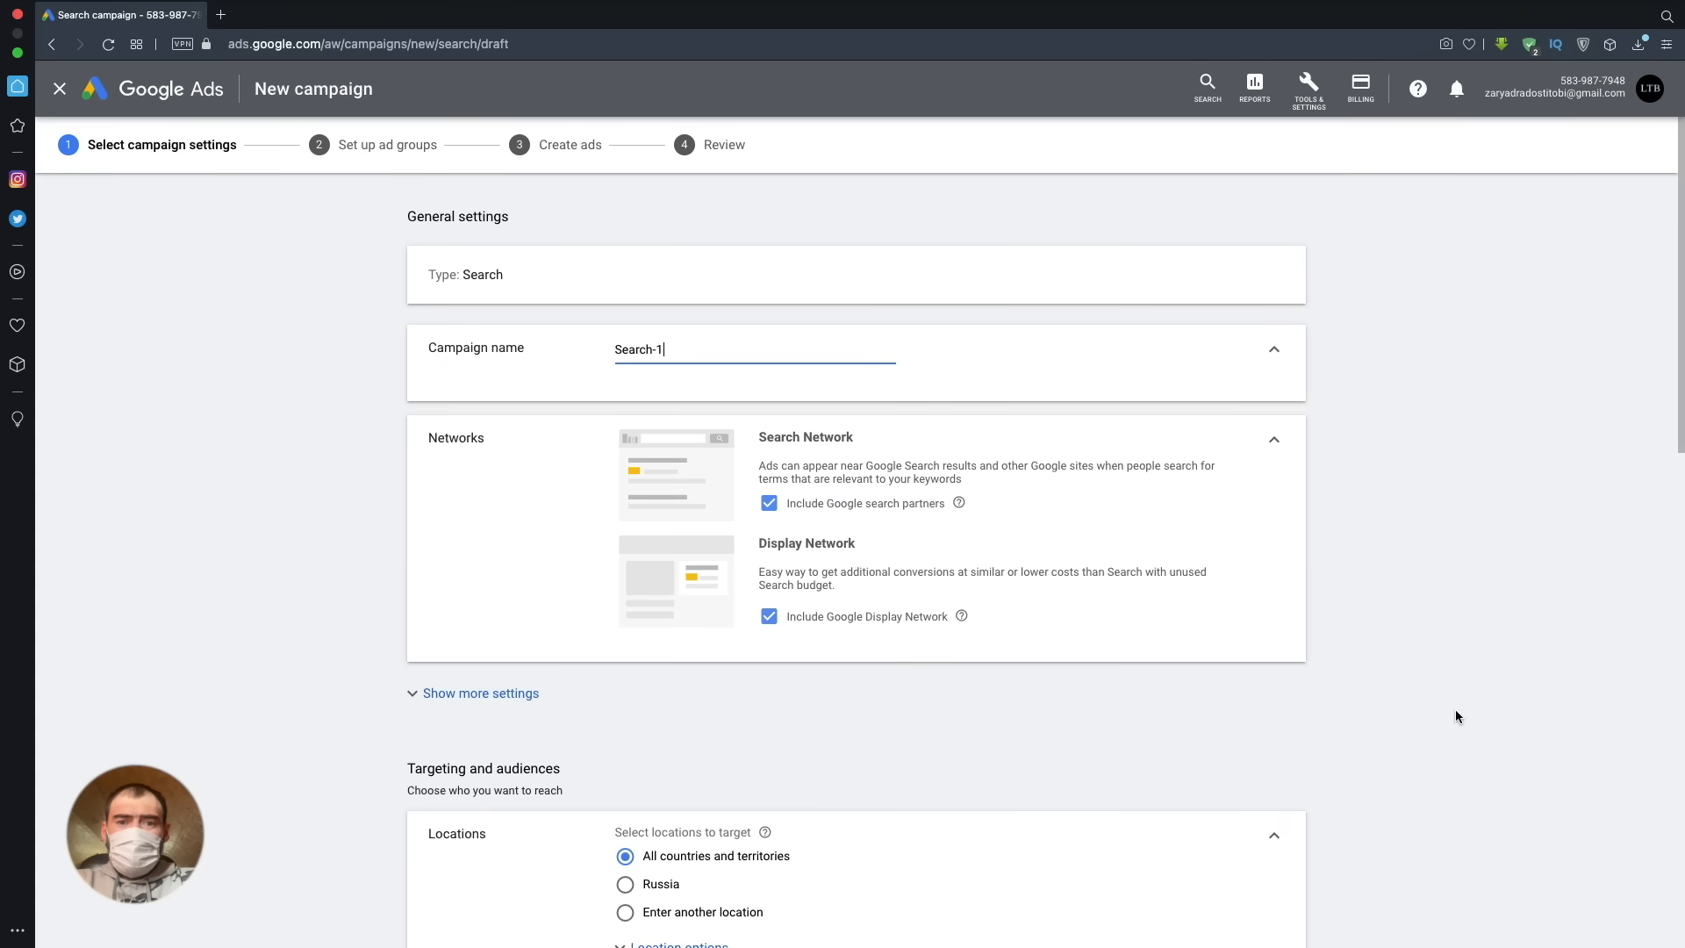
- Name the campaign "Google ads"
drag(685, 350, 582, 351)
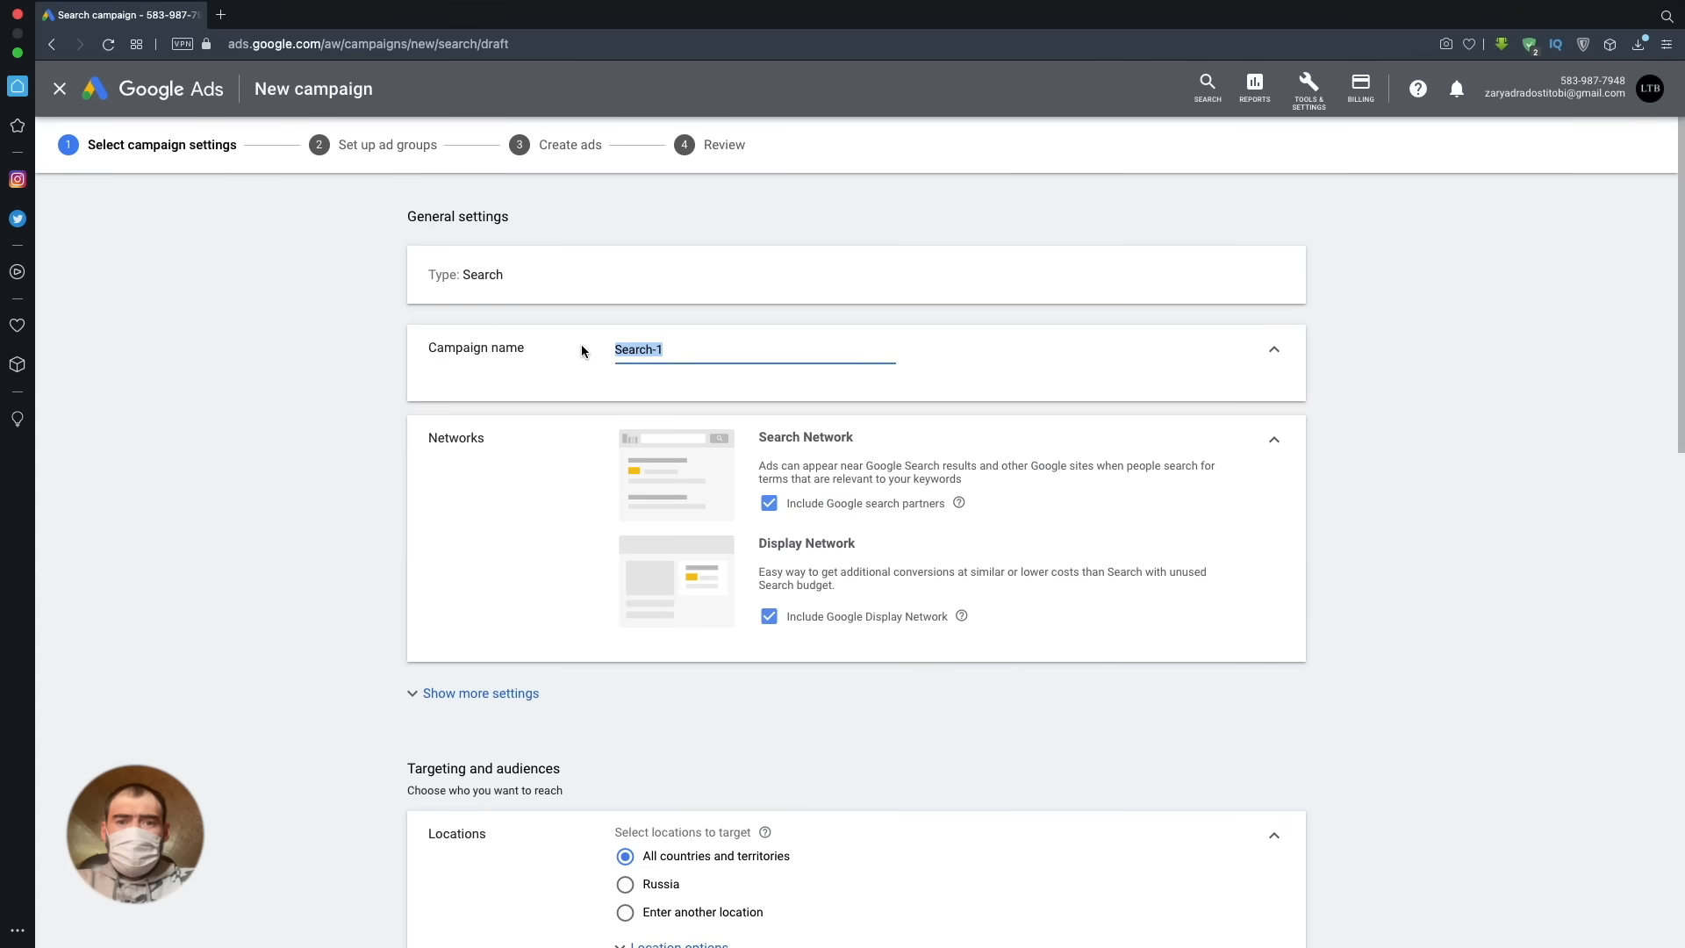
text(Googl)
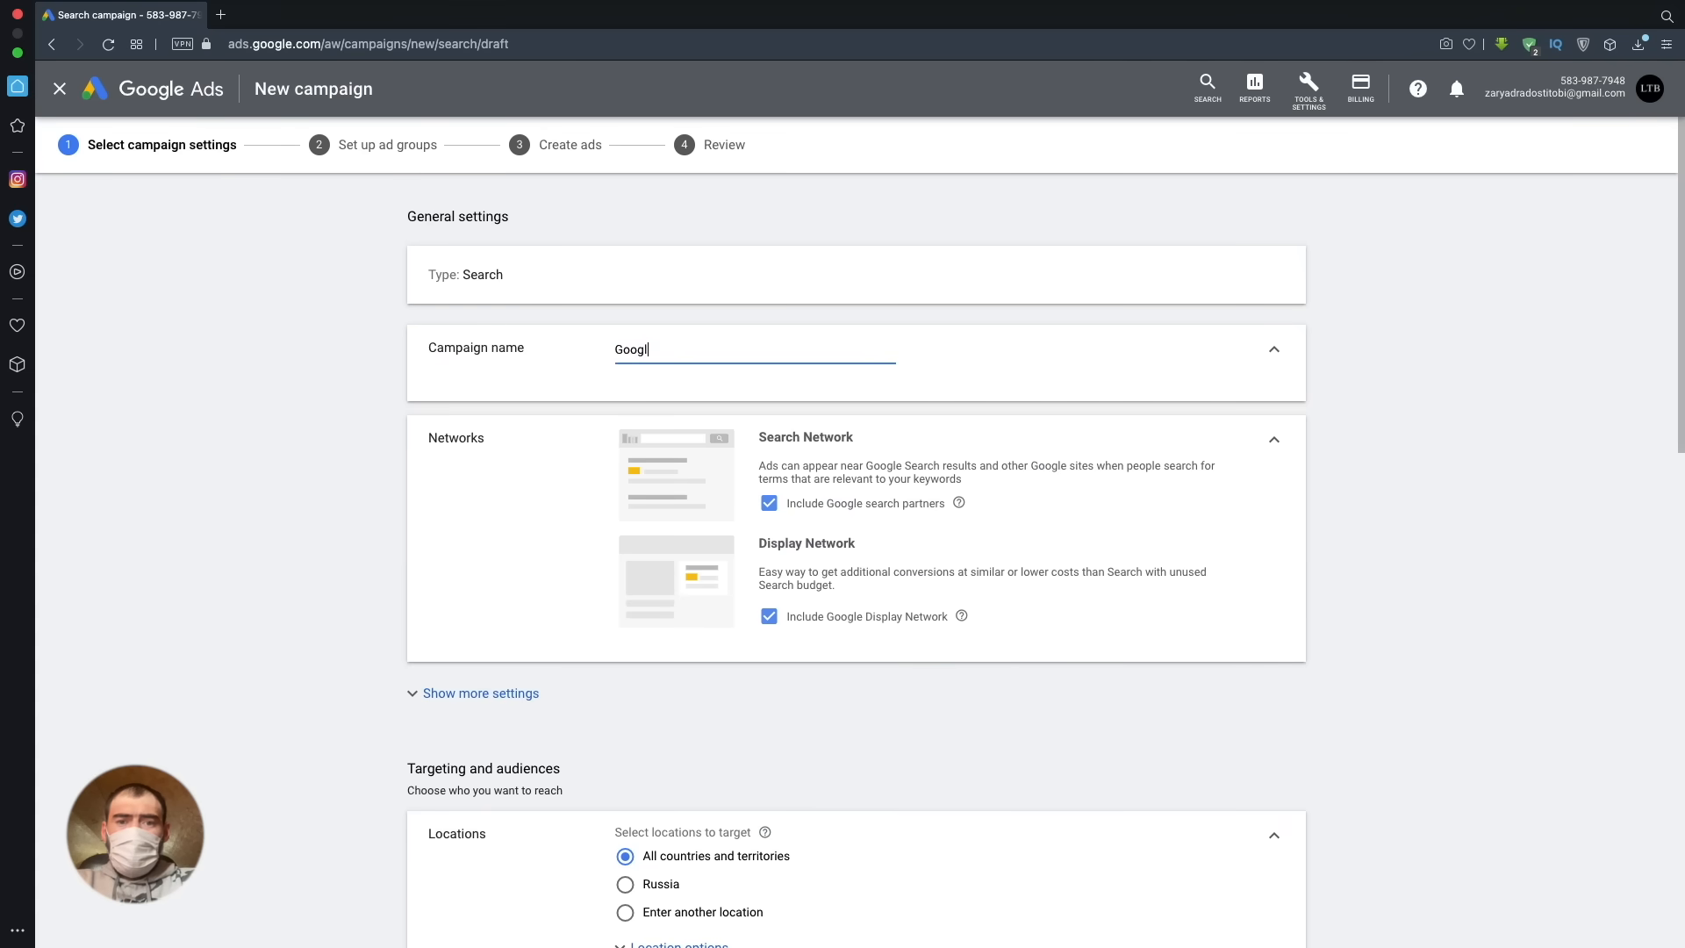
text(e ads)
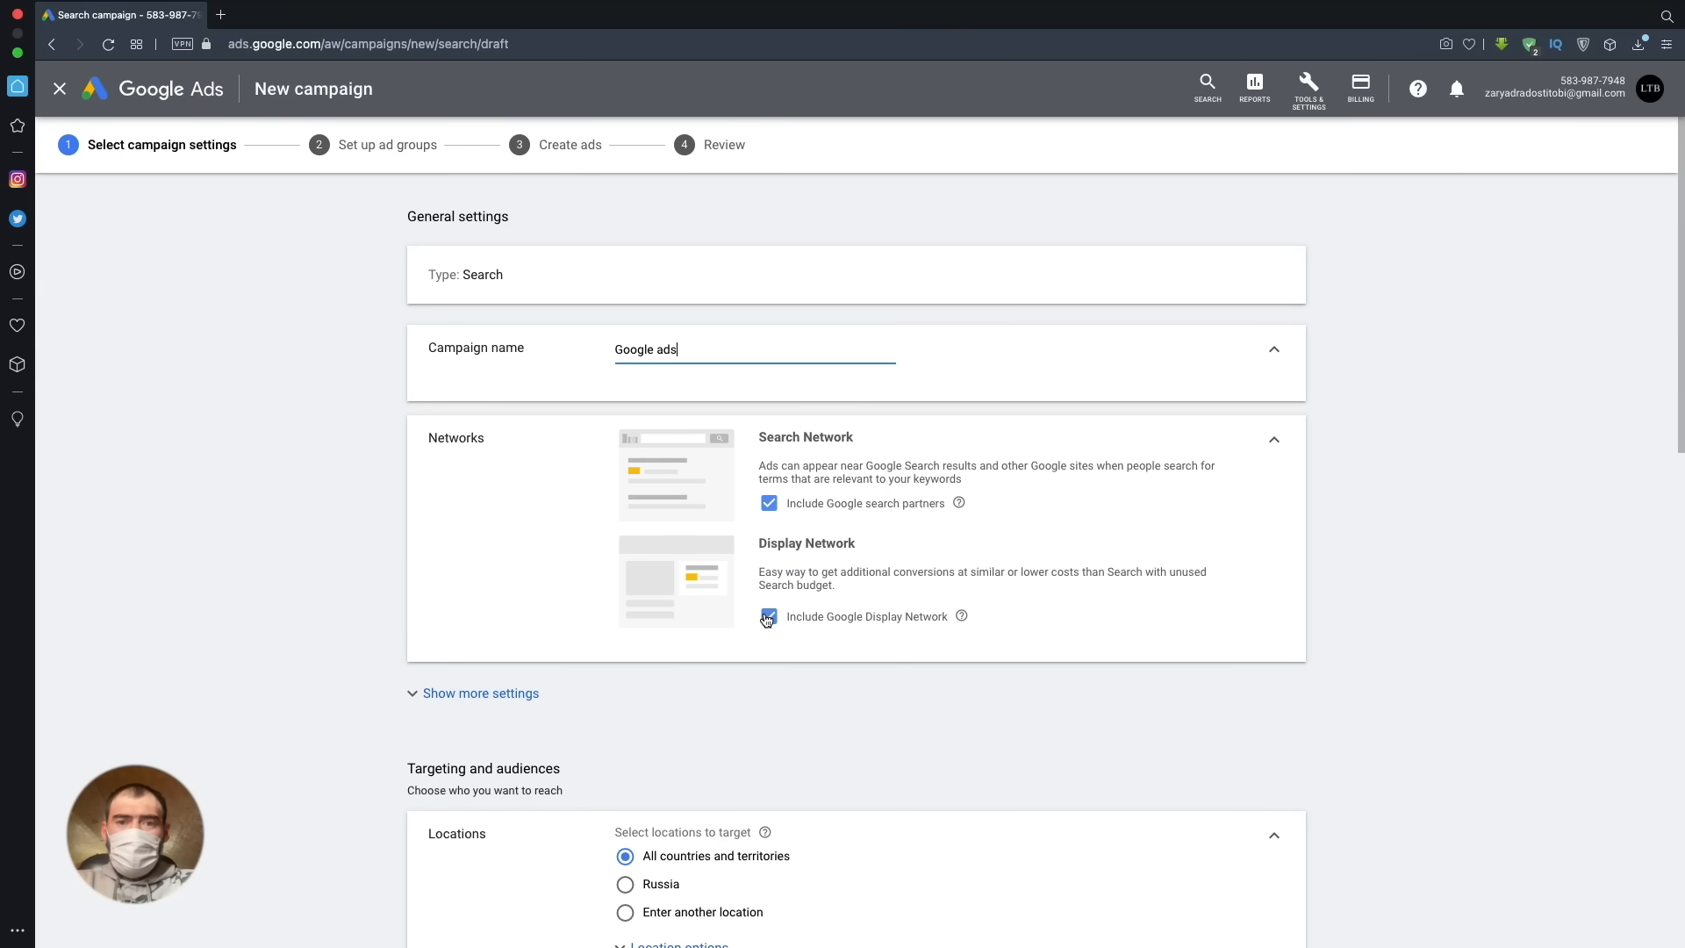
- Exclude the Google Display Network and the Google search partners from the campaign's networks
click(768, 617)
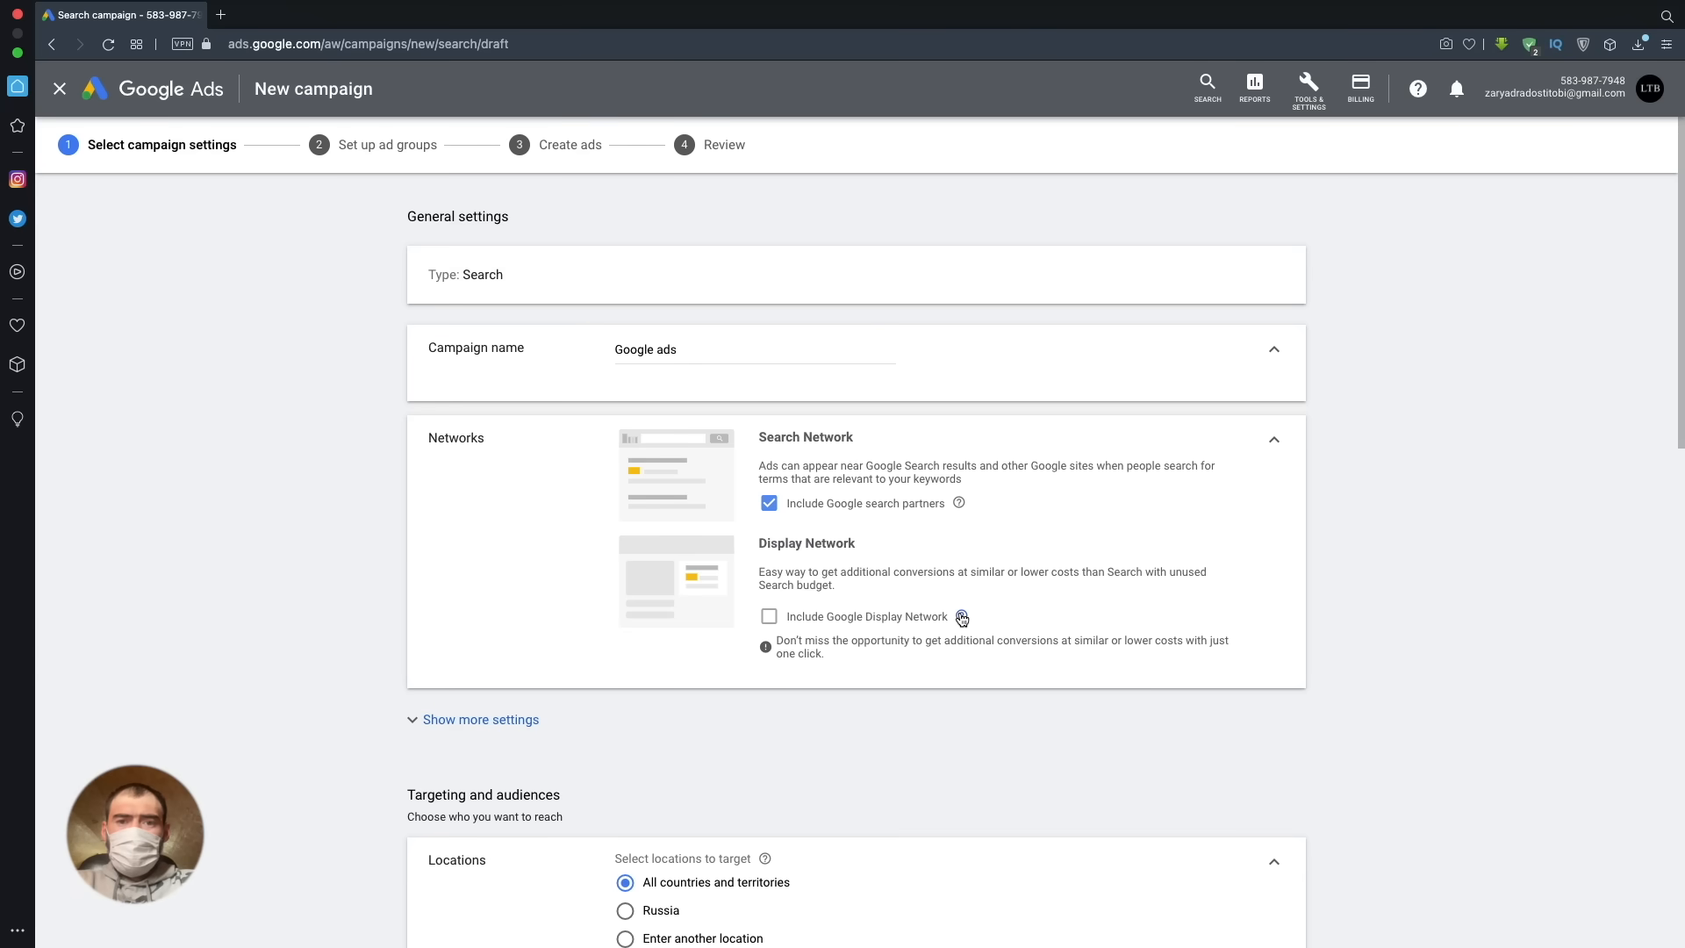
mouse_move(961, 617)
scroll(1356, 593, down, 3)
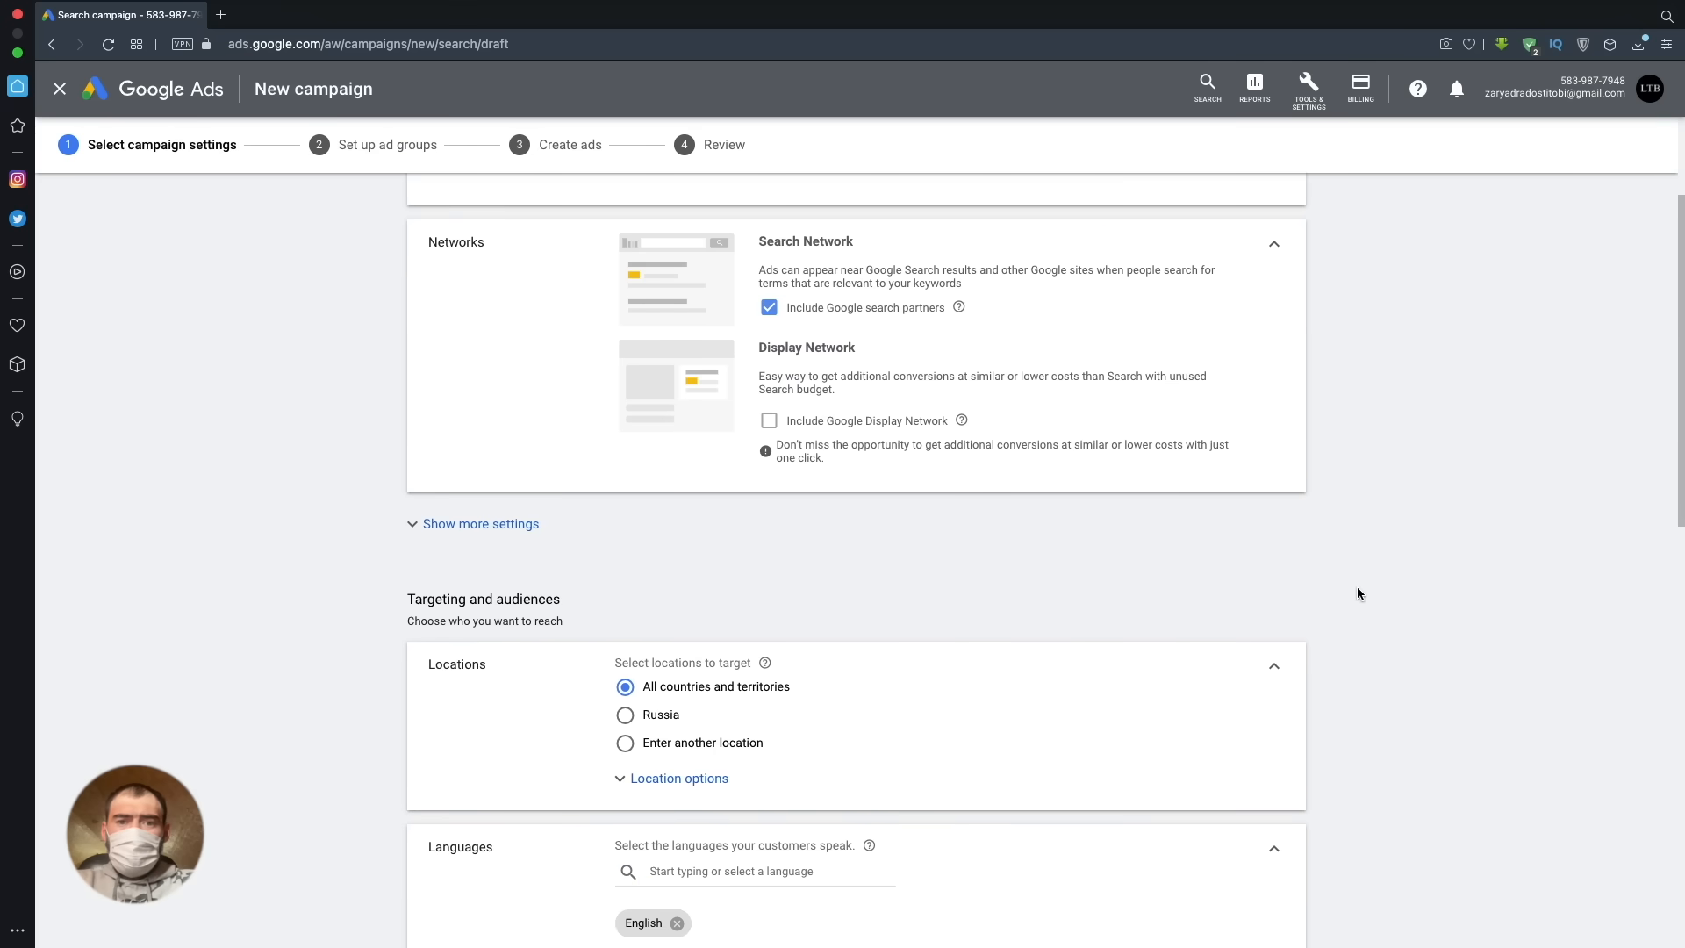
mouse_move(963, 309)
click(768, 309)
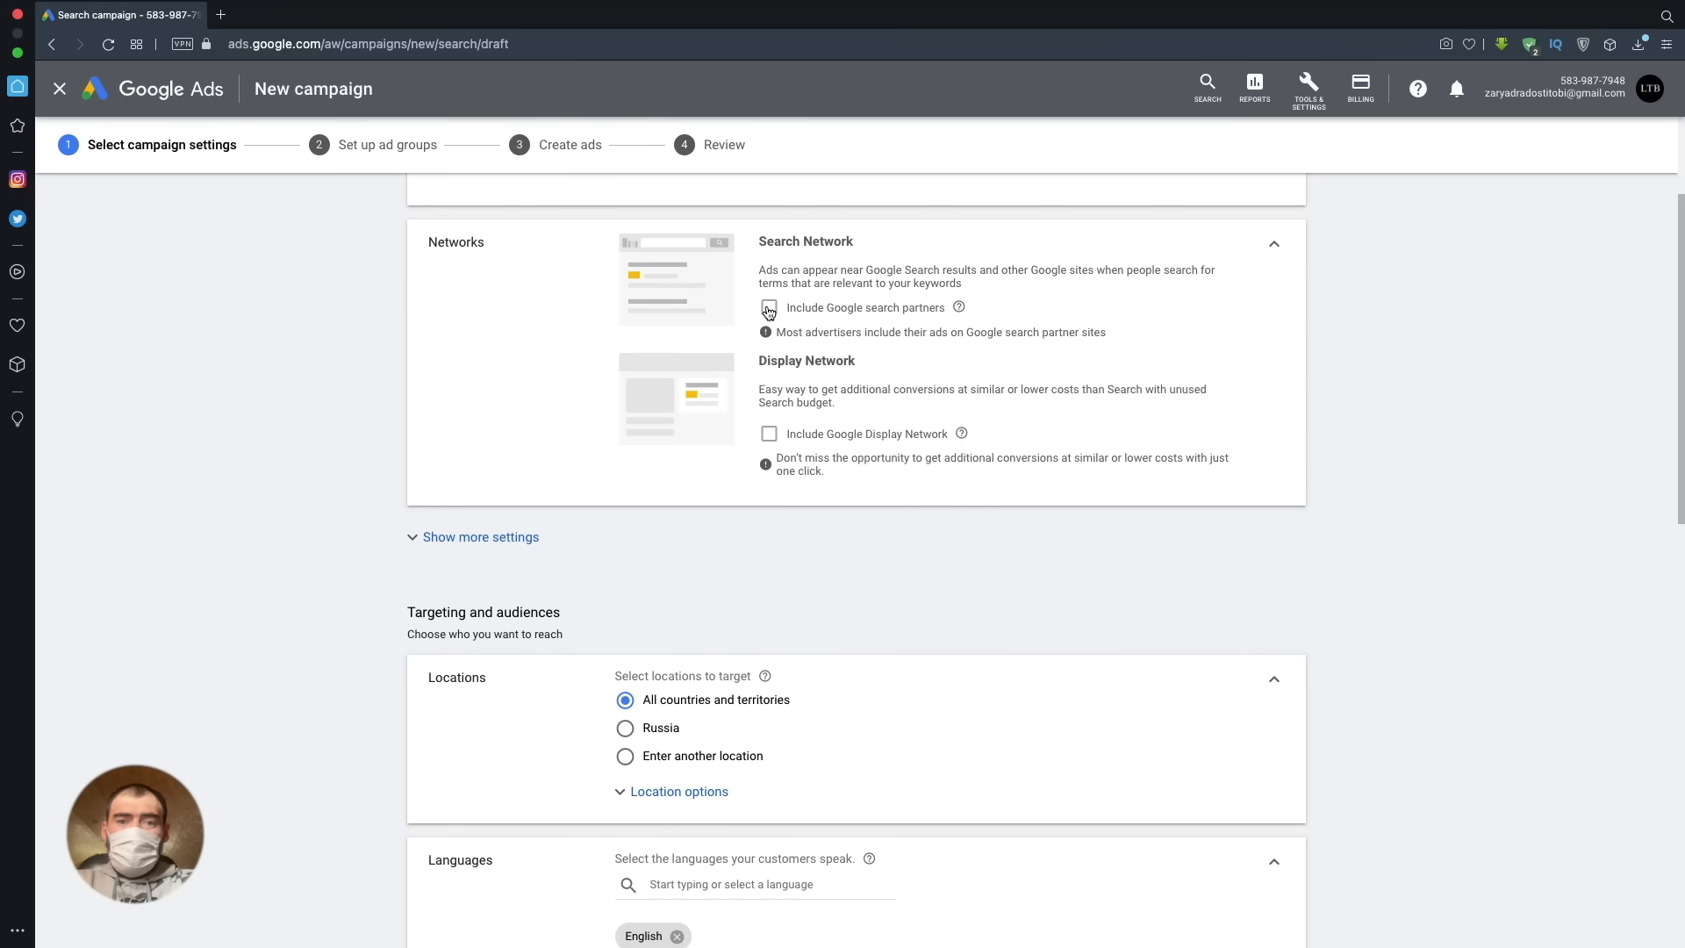
- Expand the additional campaign settings and review the Campaign URL options and the Dynamic Search Ads setting
click(482, 538)
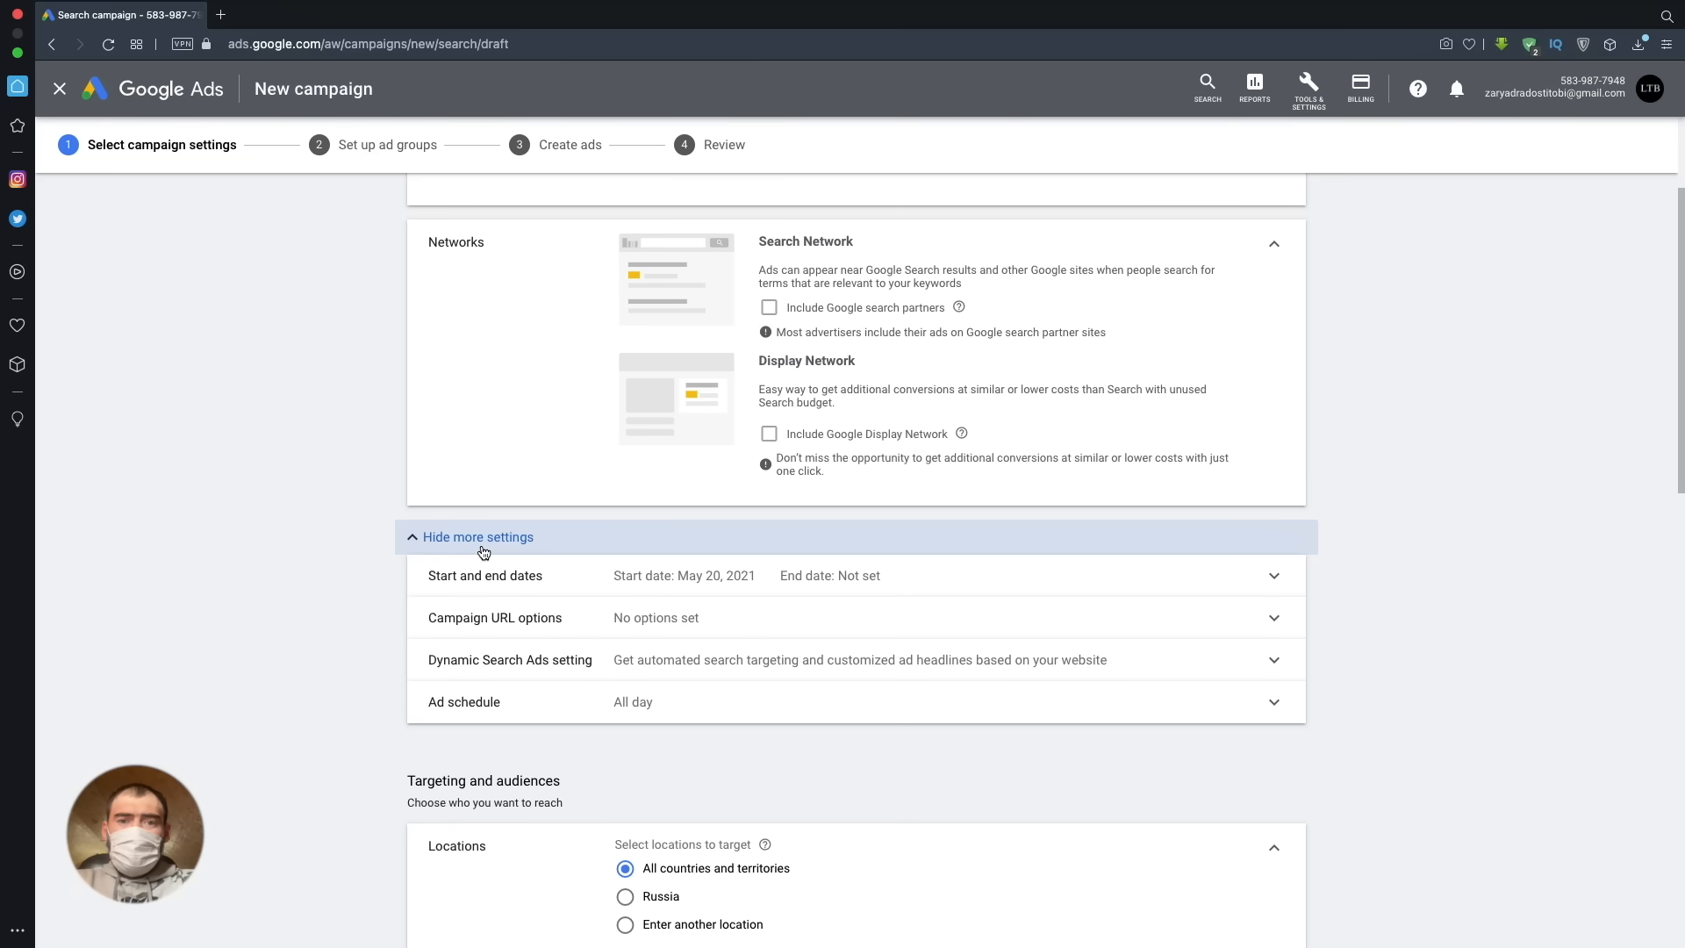
click(1091, 607)
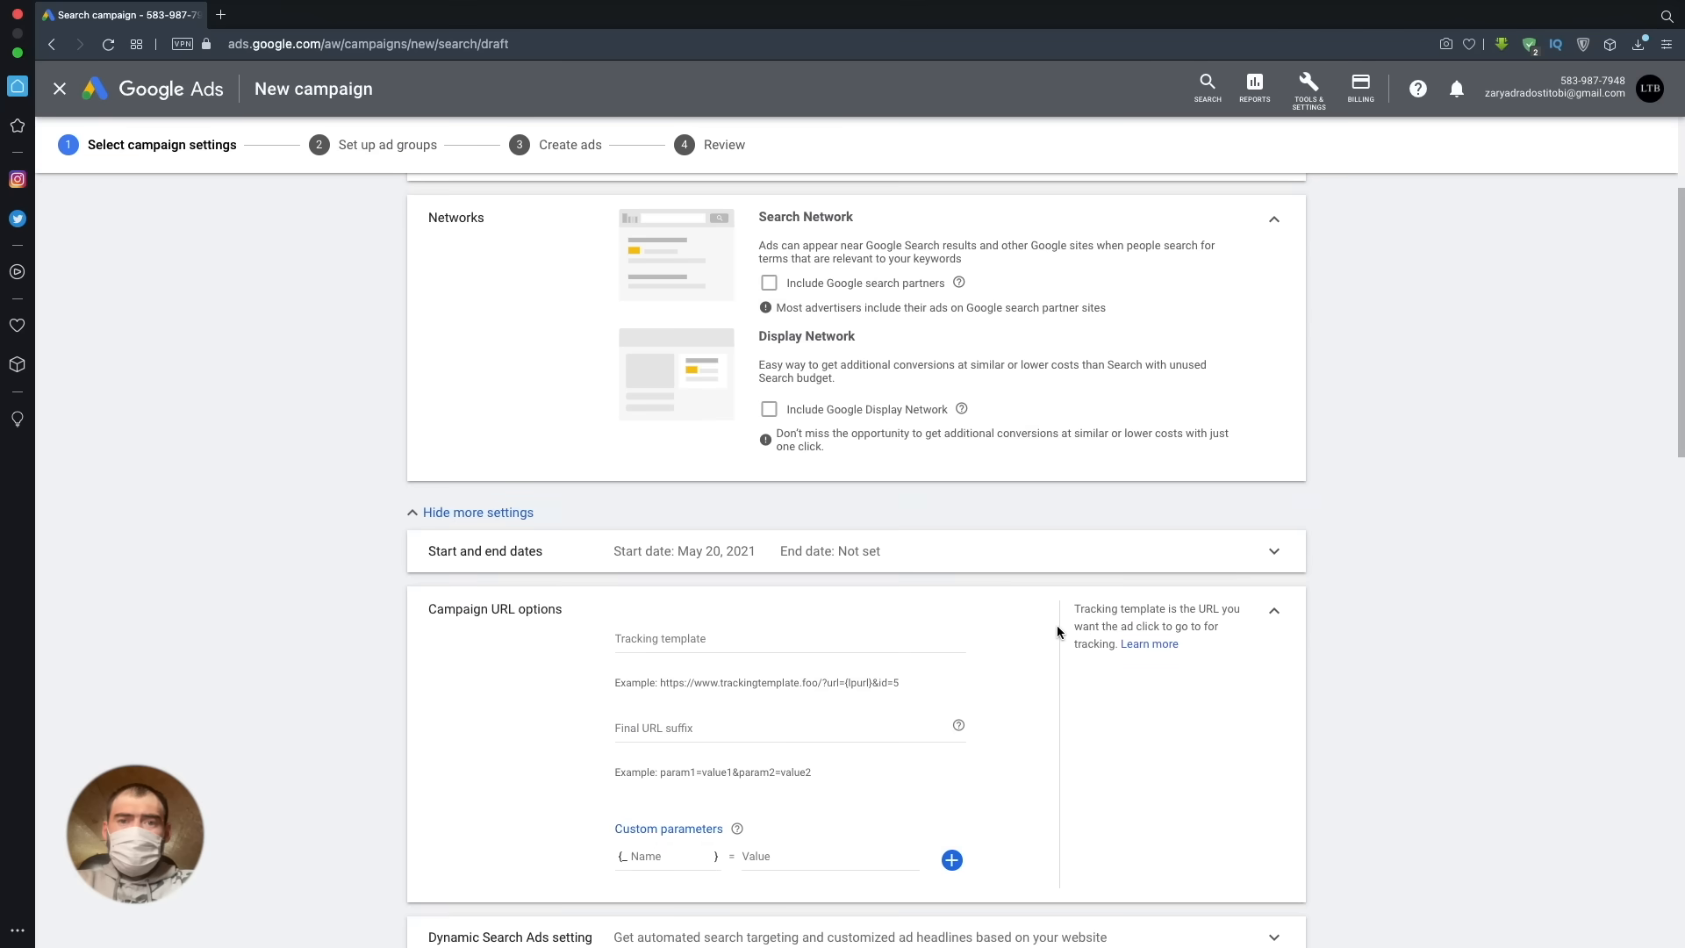
scroll(1056, 625, down, 2)
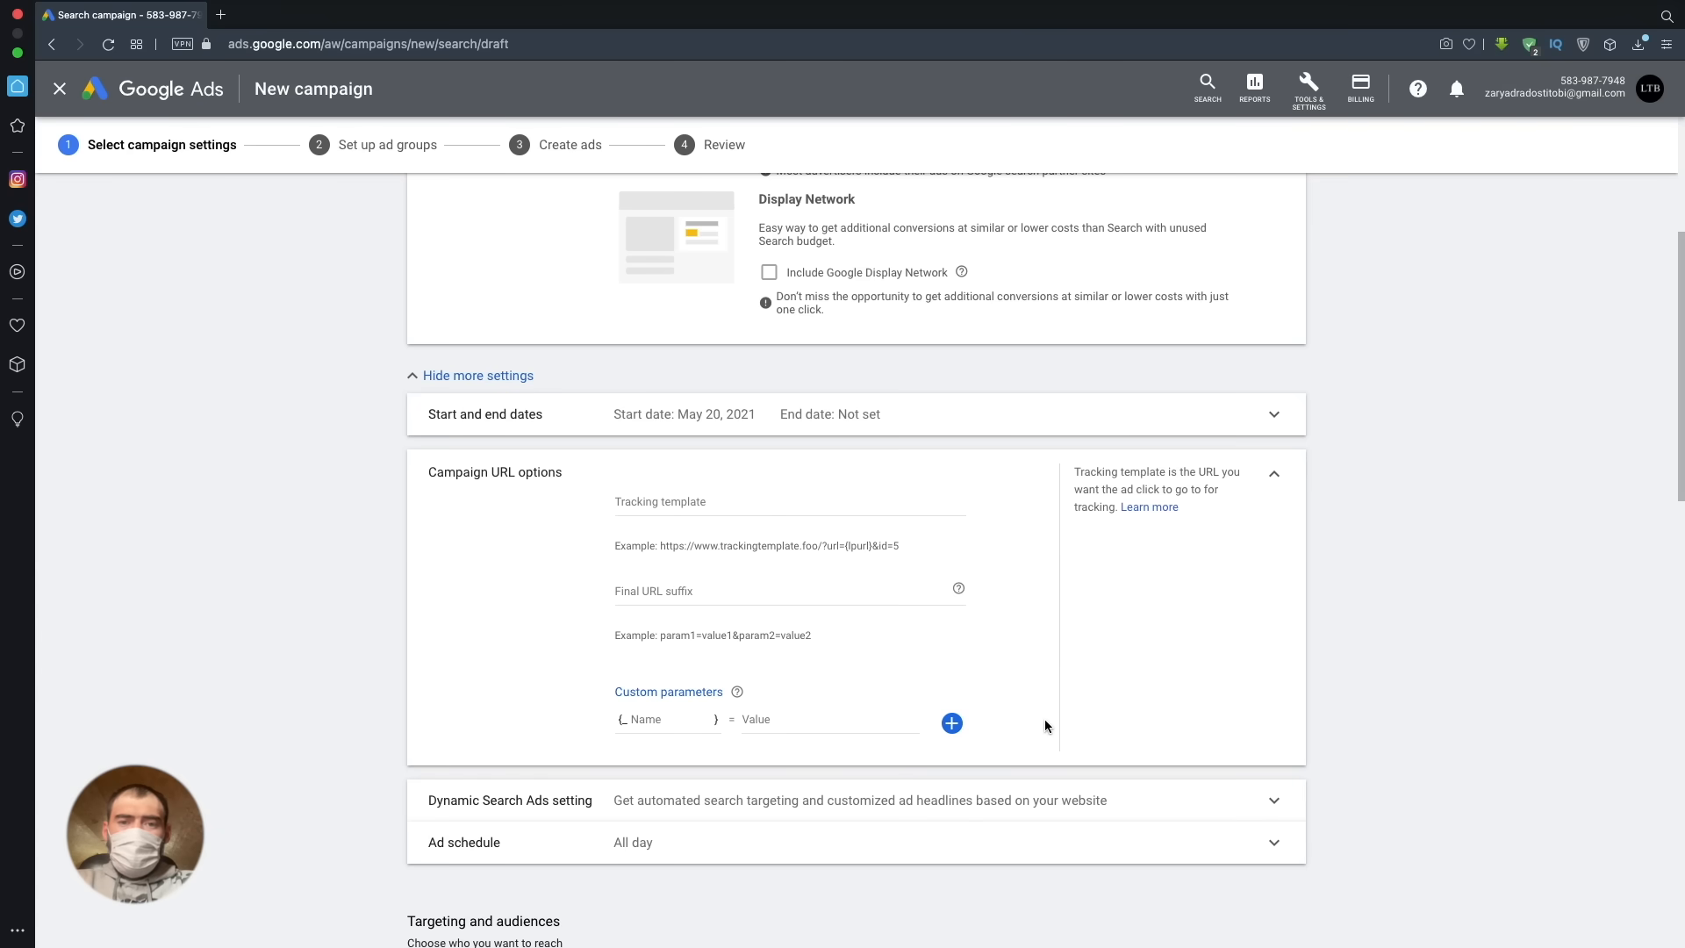
scroll(1044, 719, down, 2)
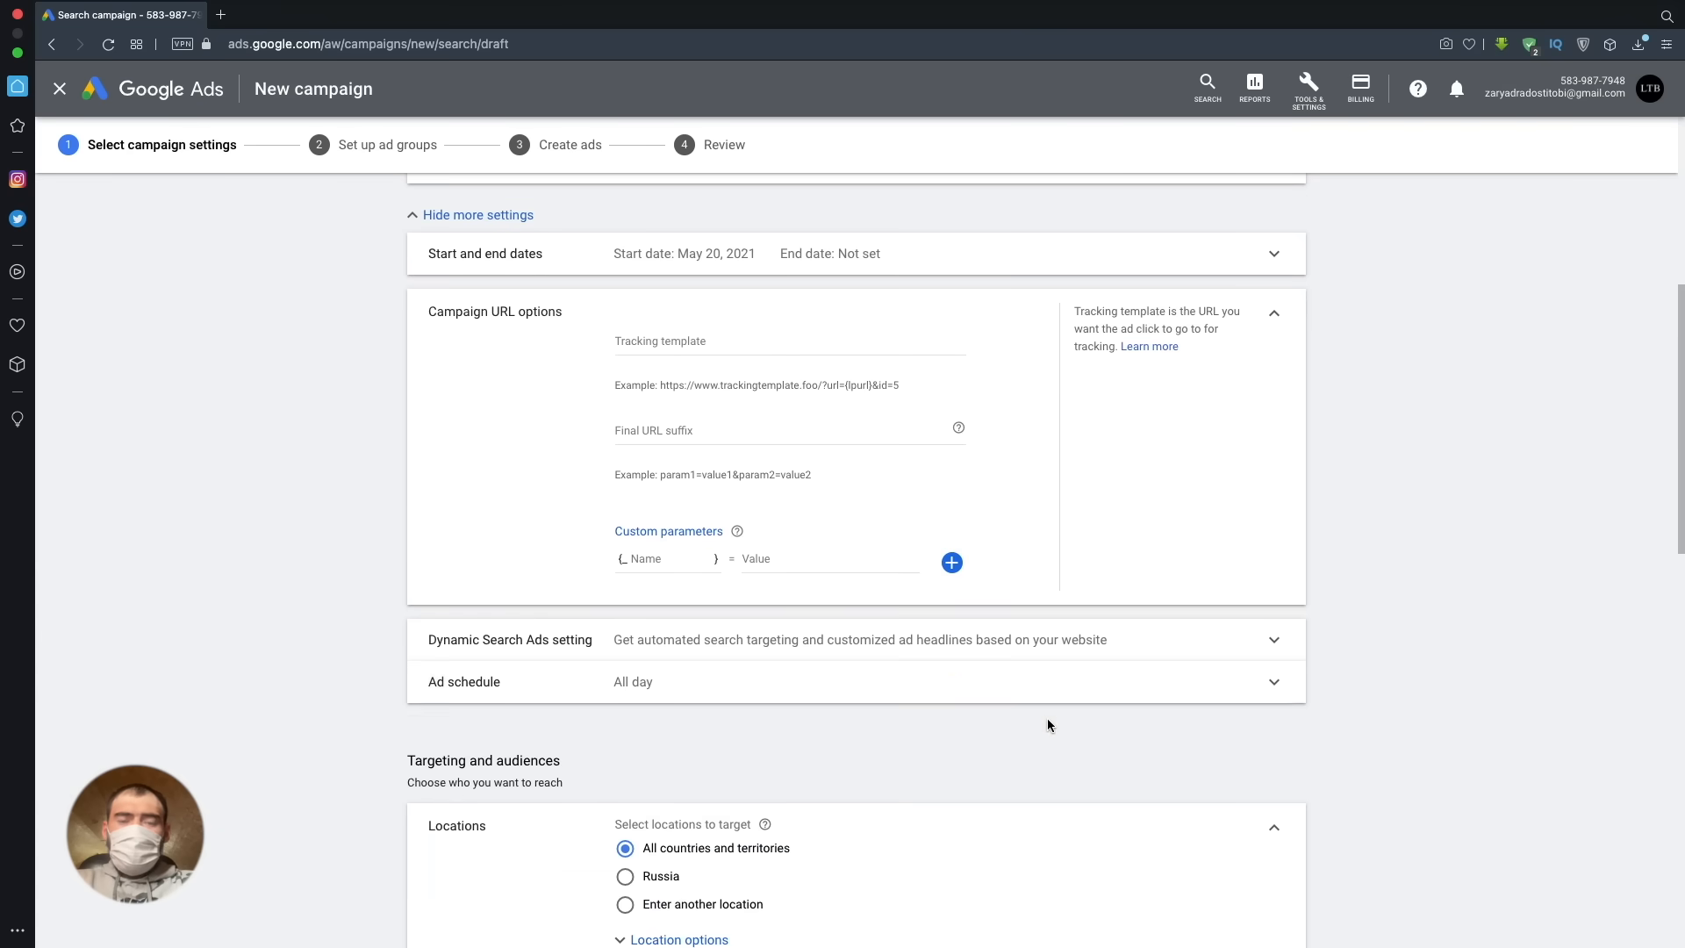
click(1167, 630)
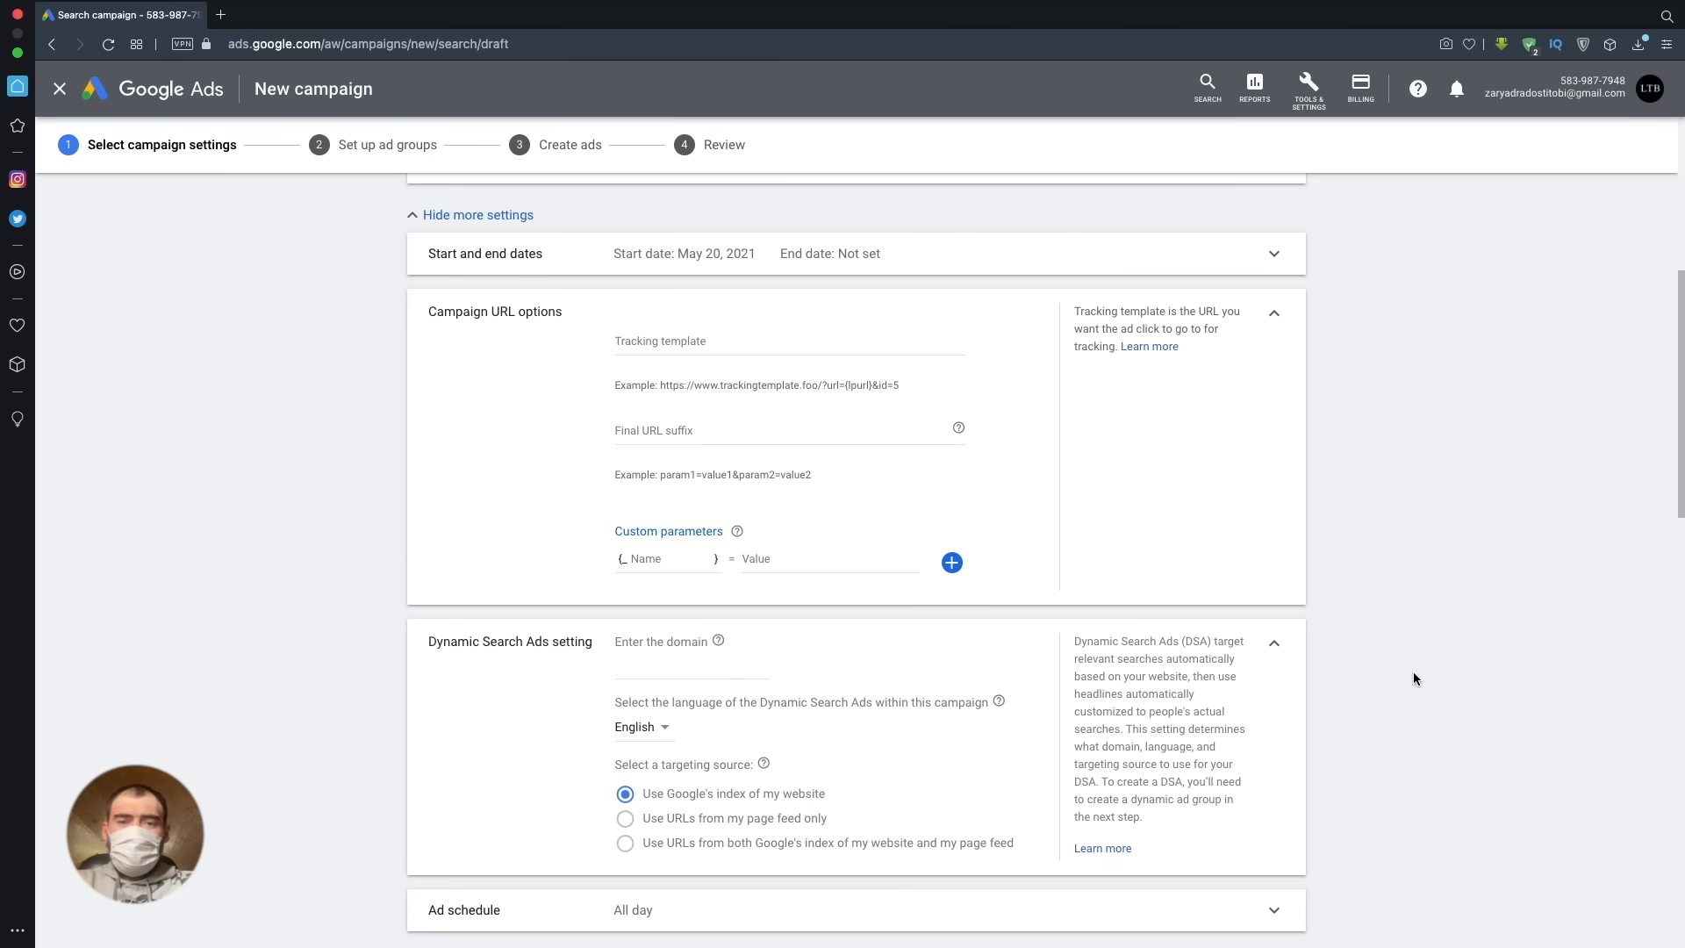
scroll(1413, 674, down, 1)
scroll(1413, 677, down, 1)
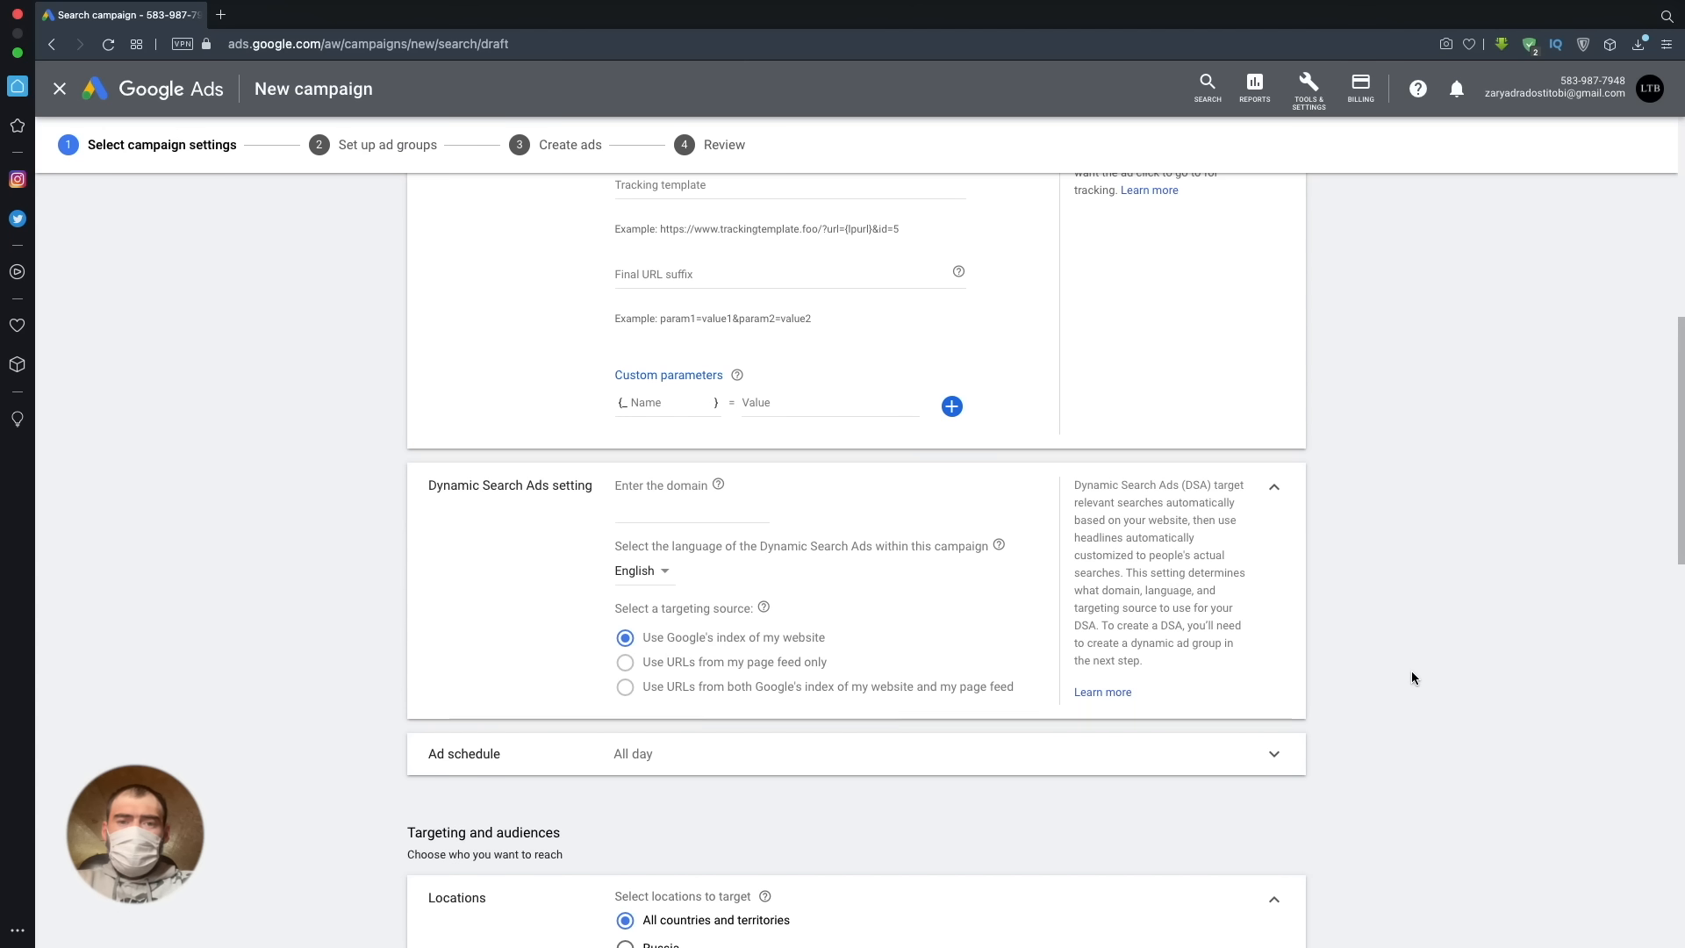
scroll(1373, 674, down, 1)
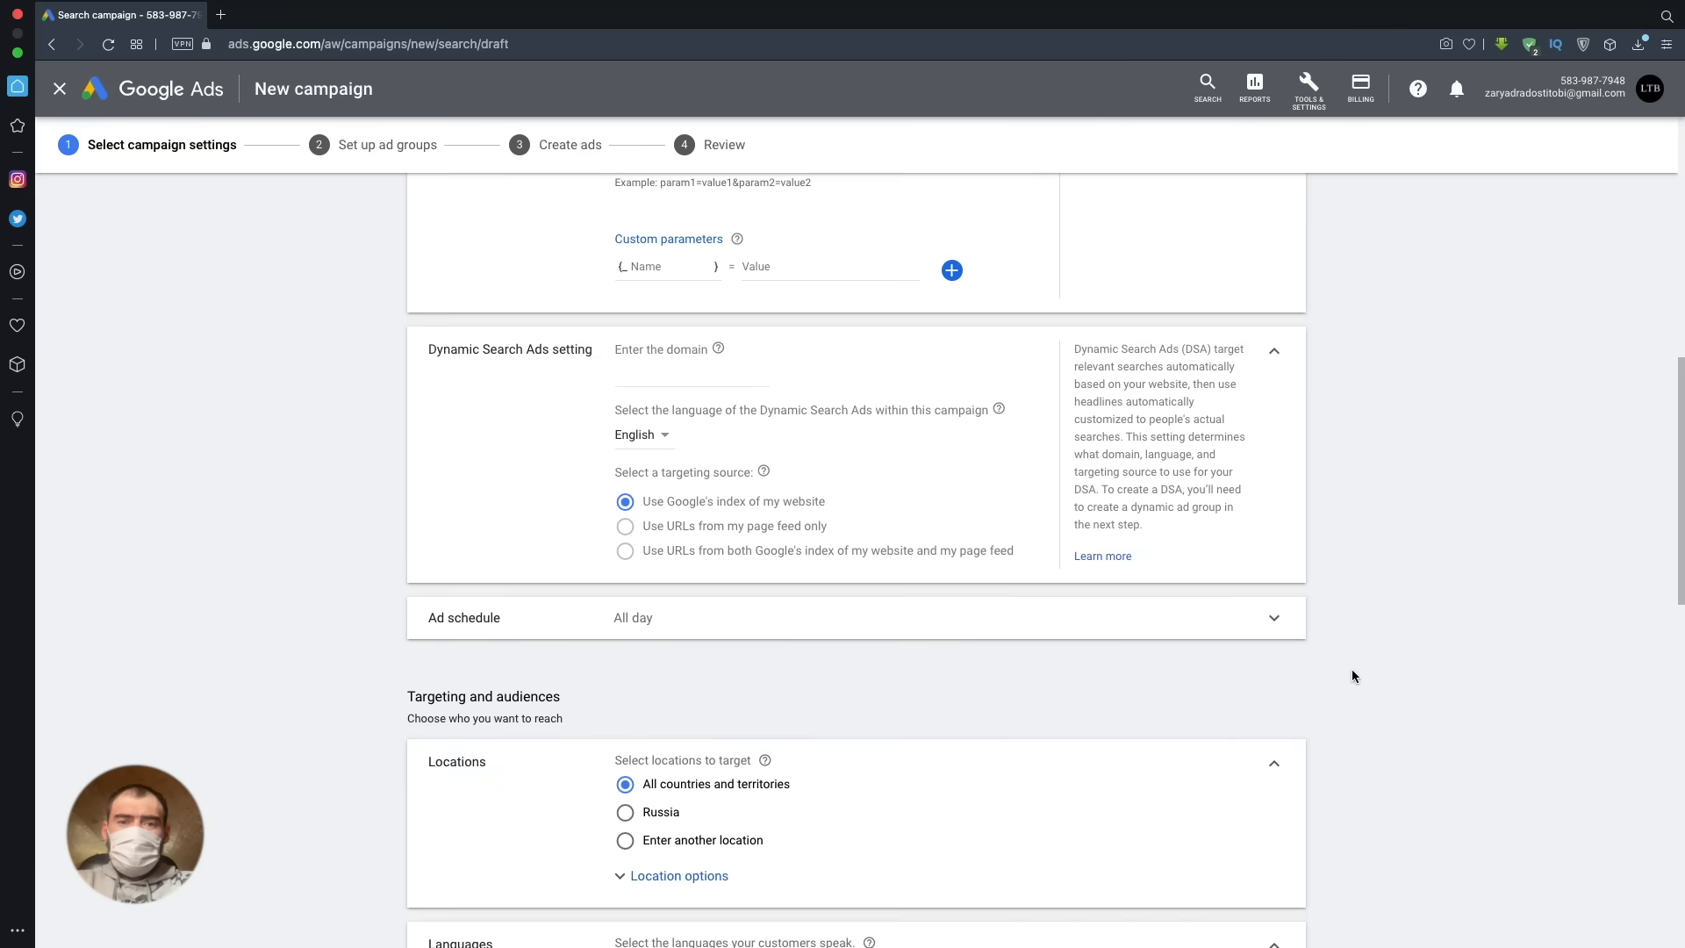
- Restrict the campaign's target locations to the state of New York, United States, by searching for "New Y"
scroll(1351, 676, down, 2)
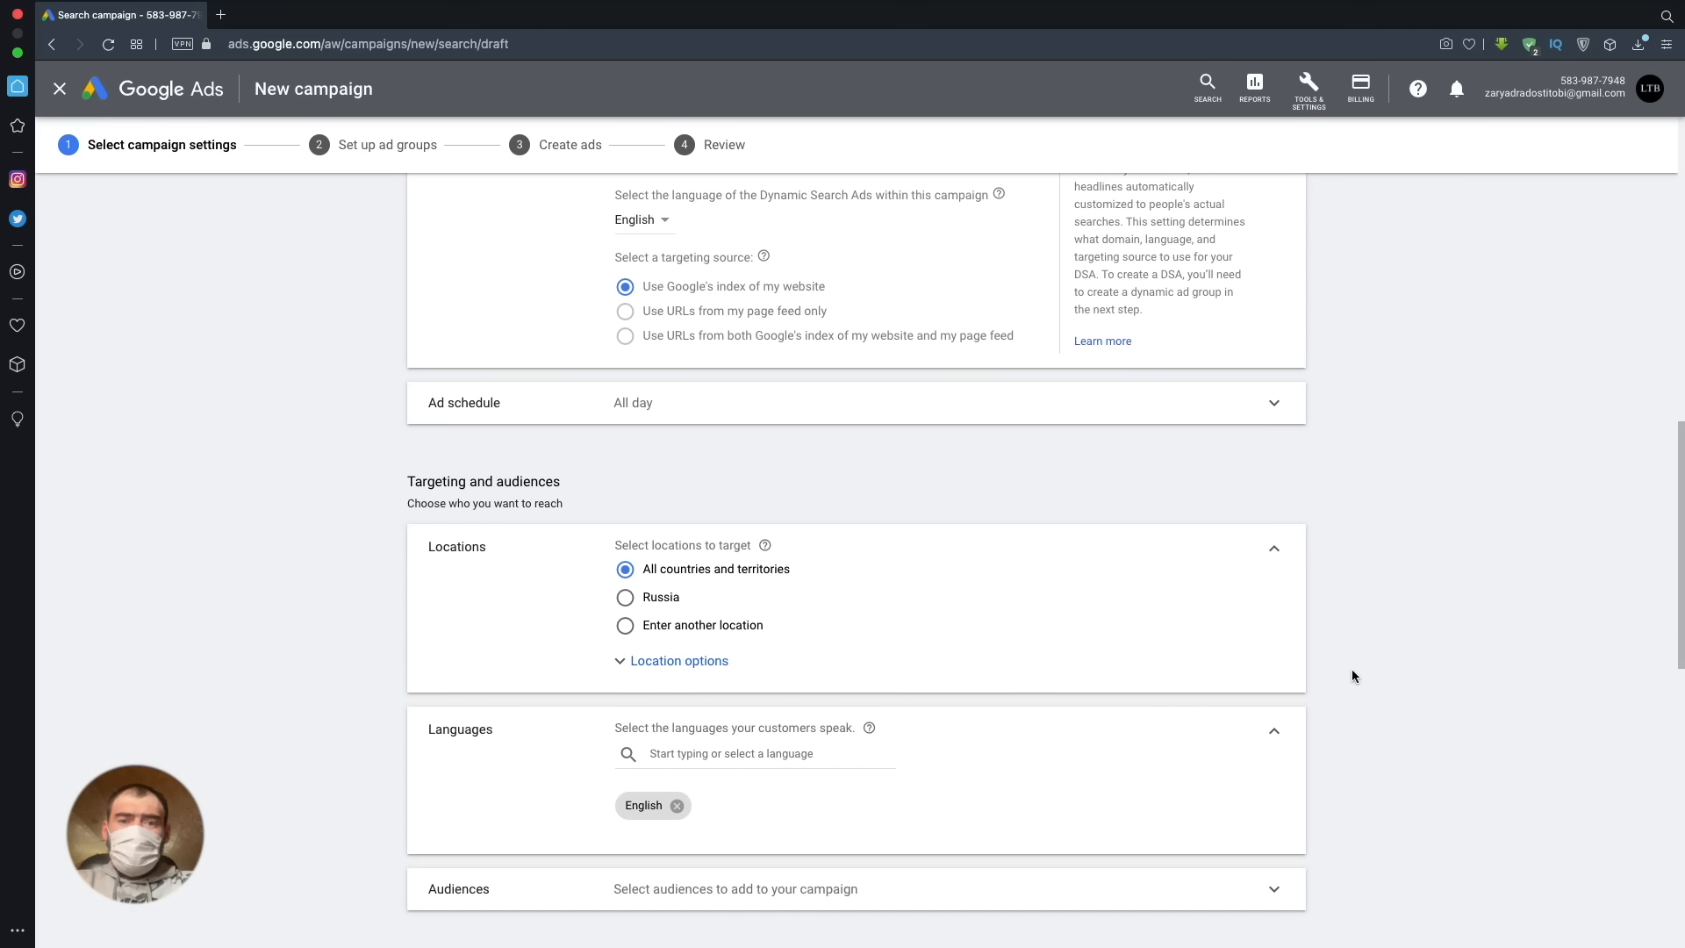
click(717, 628)
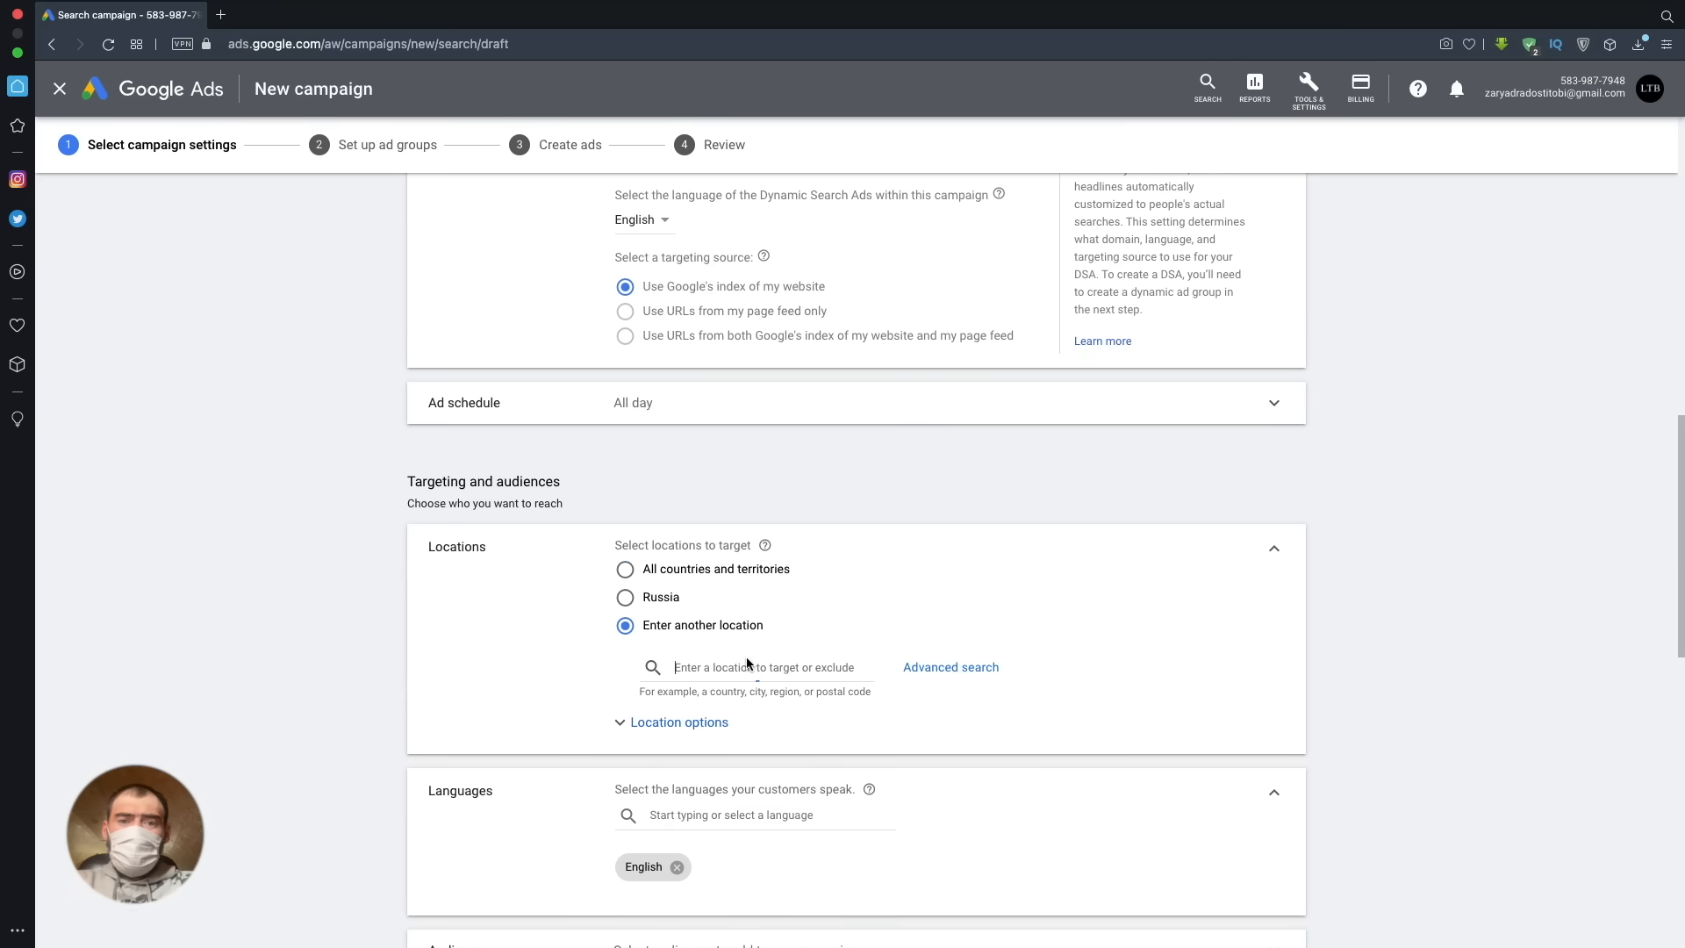
text(New)
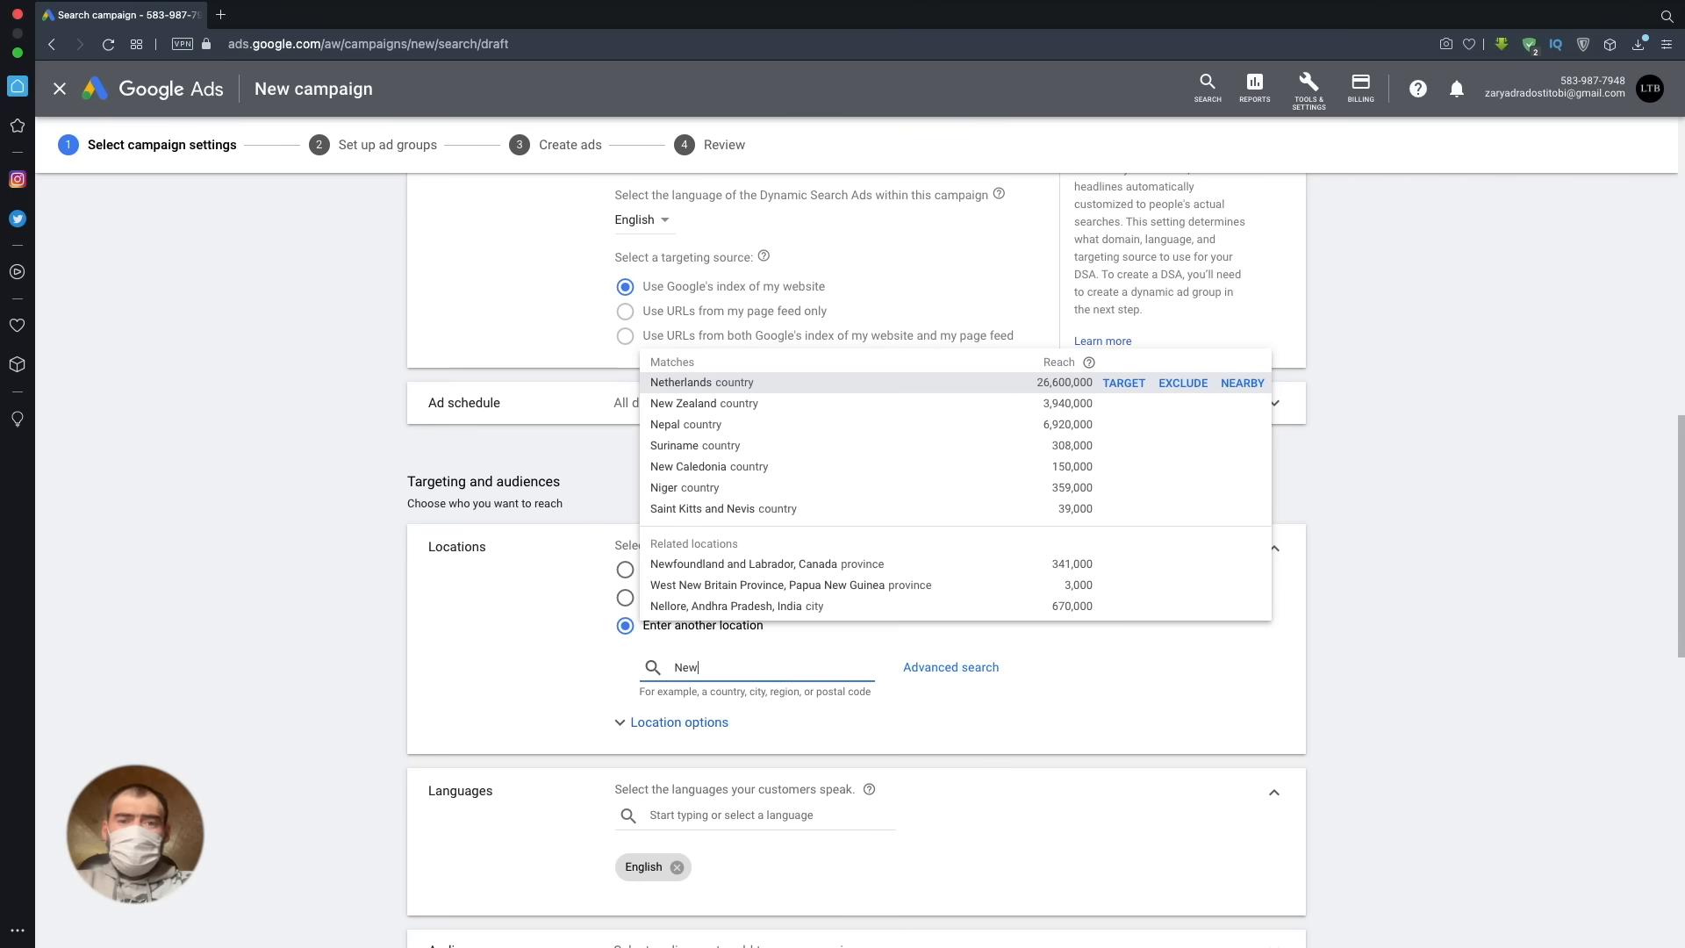
mouse_move(811, 570)
text(Y)
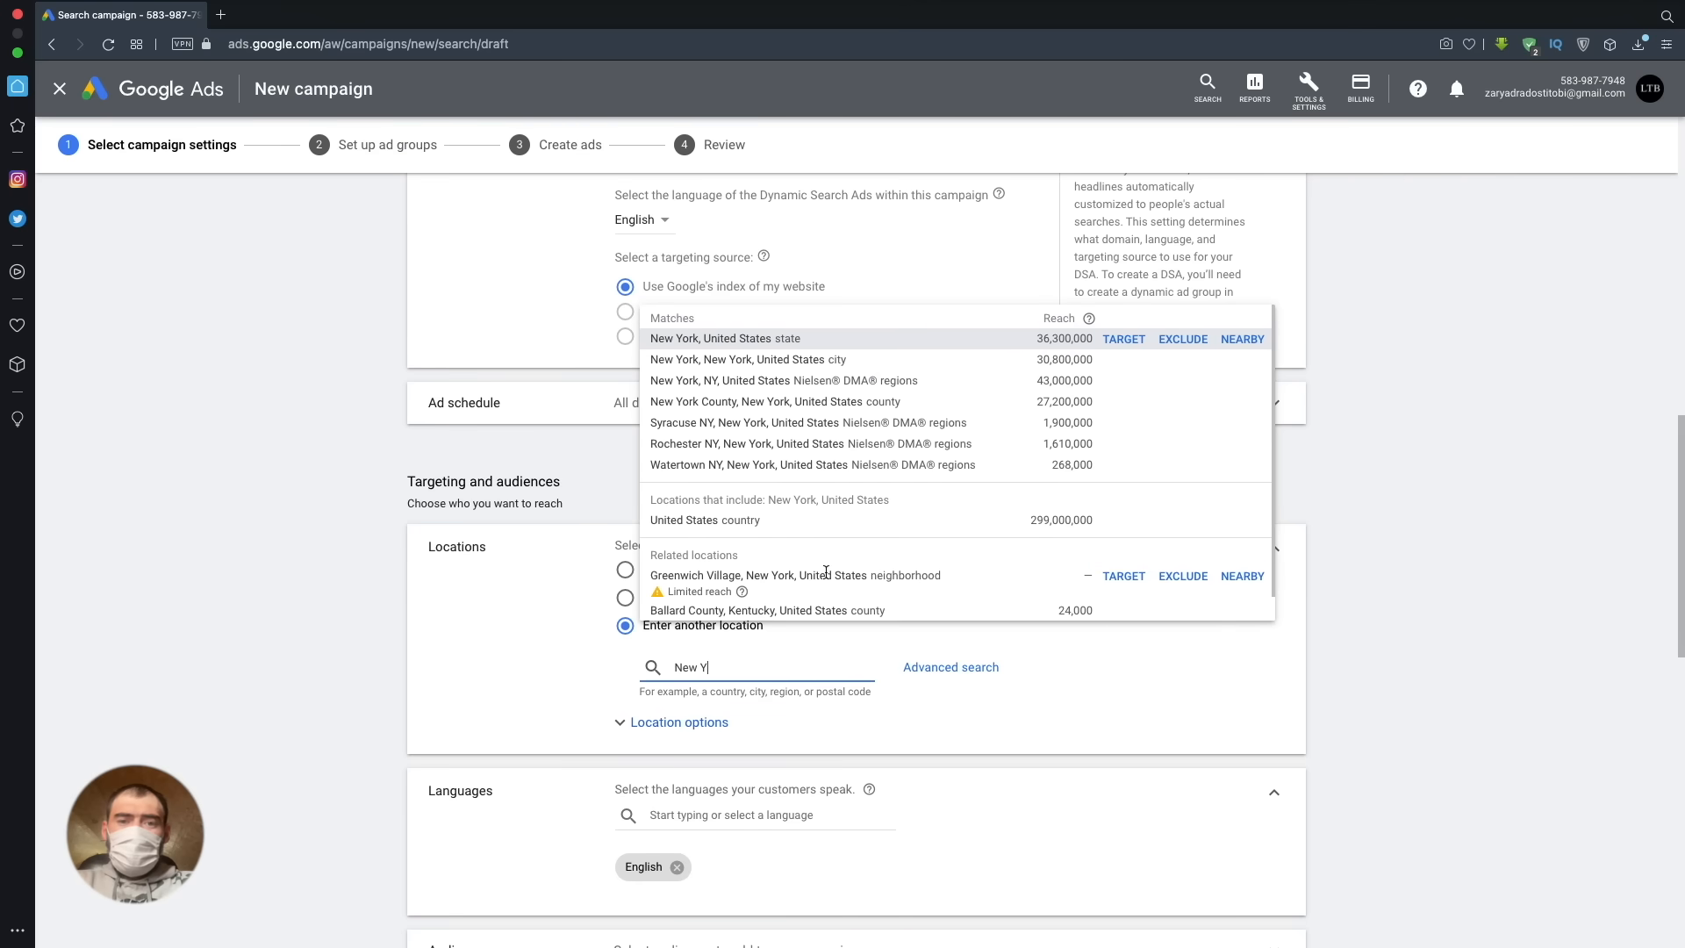
click(1134, 342)
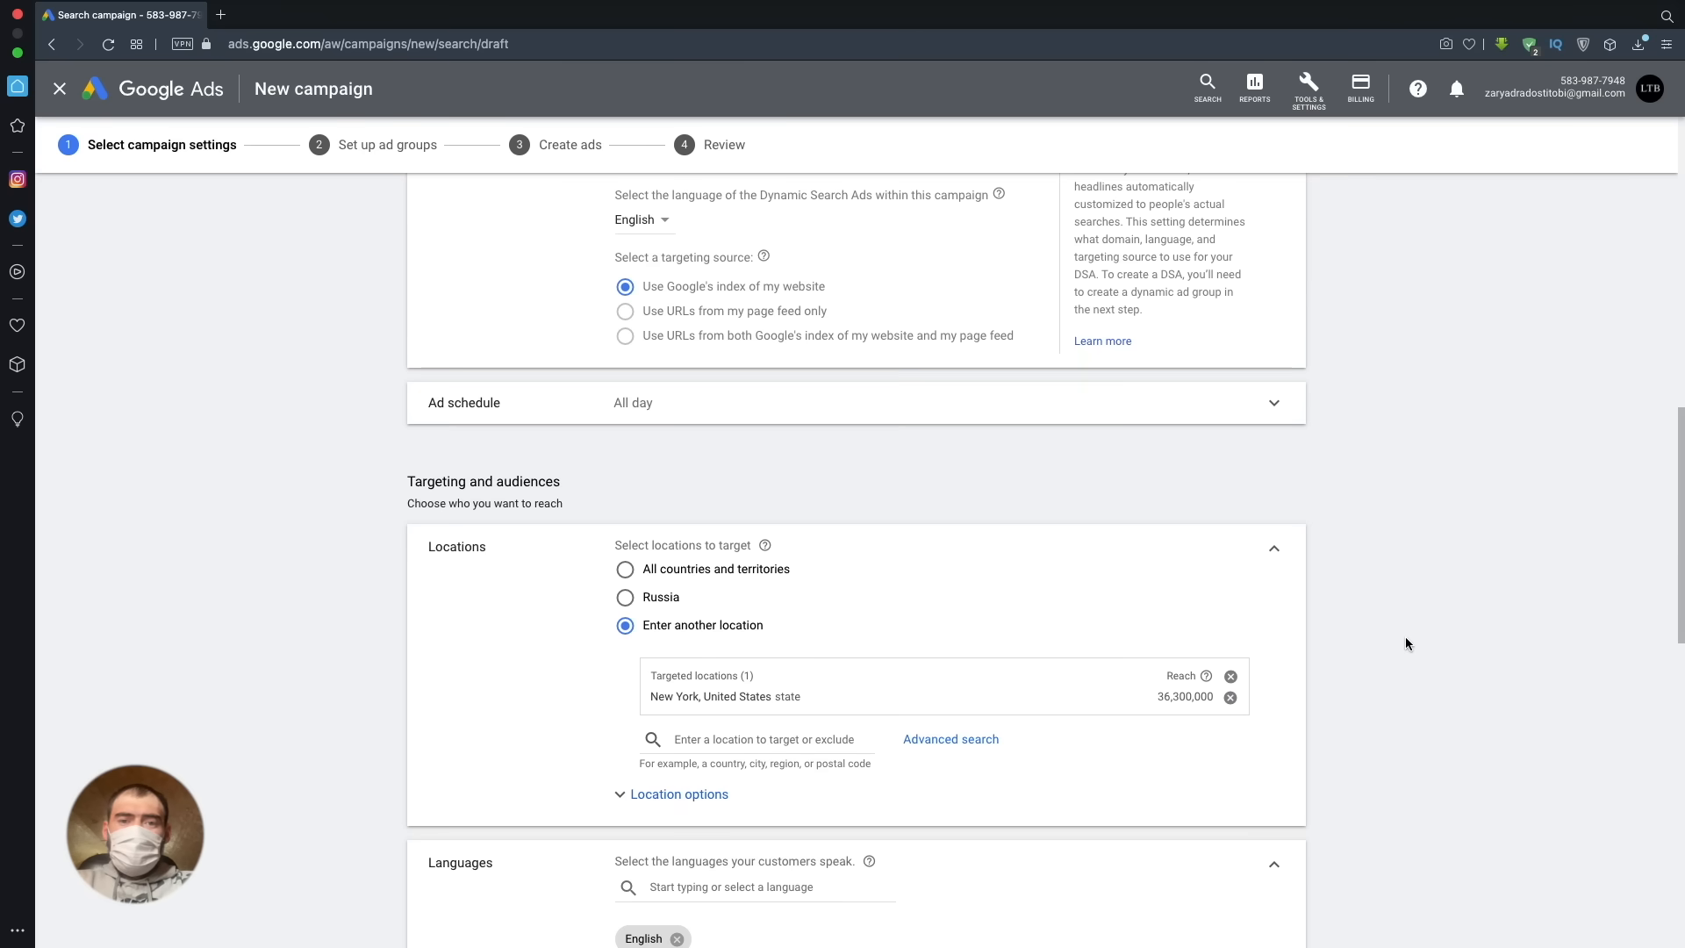
- Examine the targeted New York state area on the advanced location search map, leaving the targeting unchanged
click(950, 739)
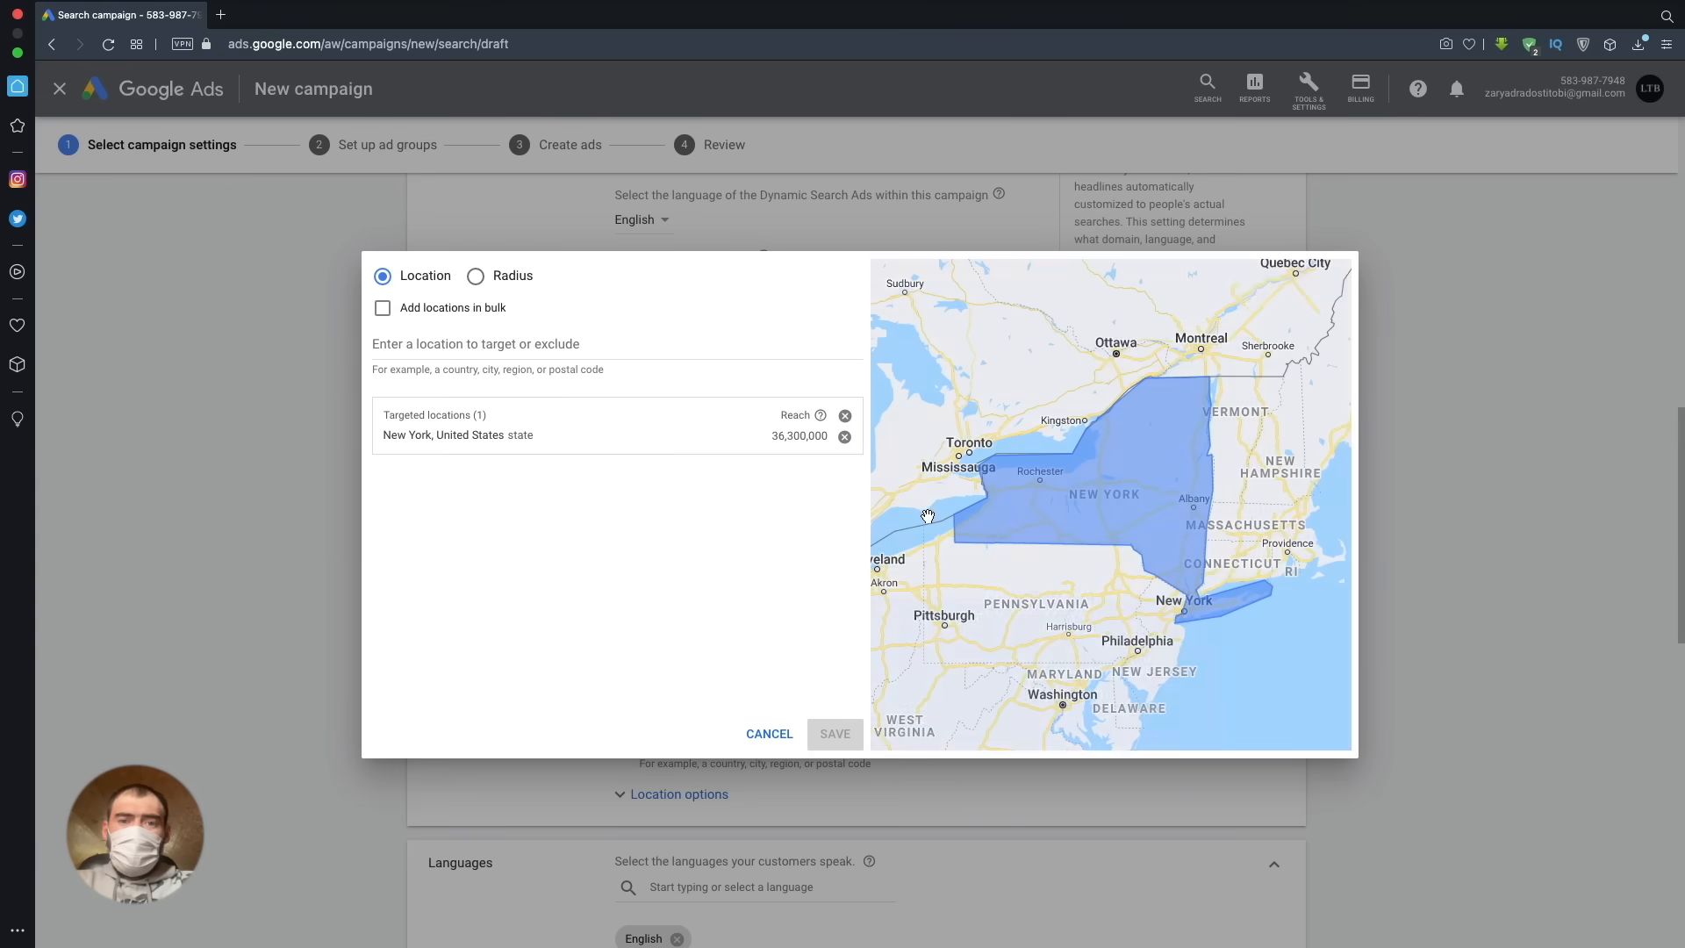
scroll(1133, 532, down, 2)
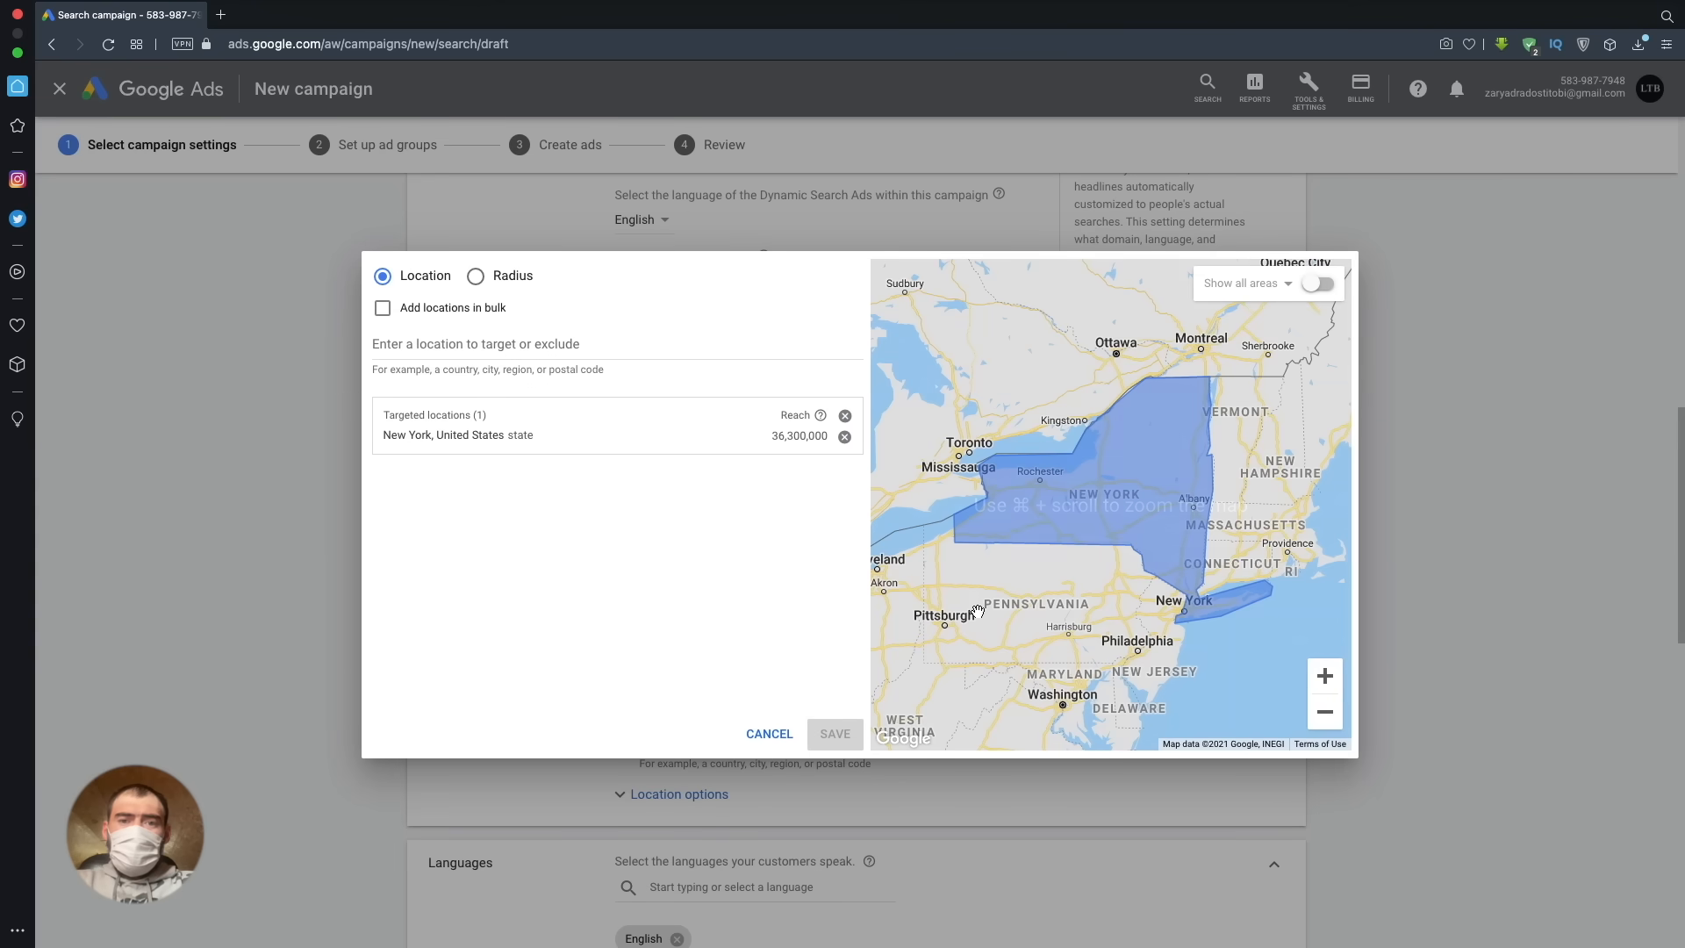
click(1332, 683)
click(1334, 683)
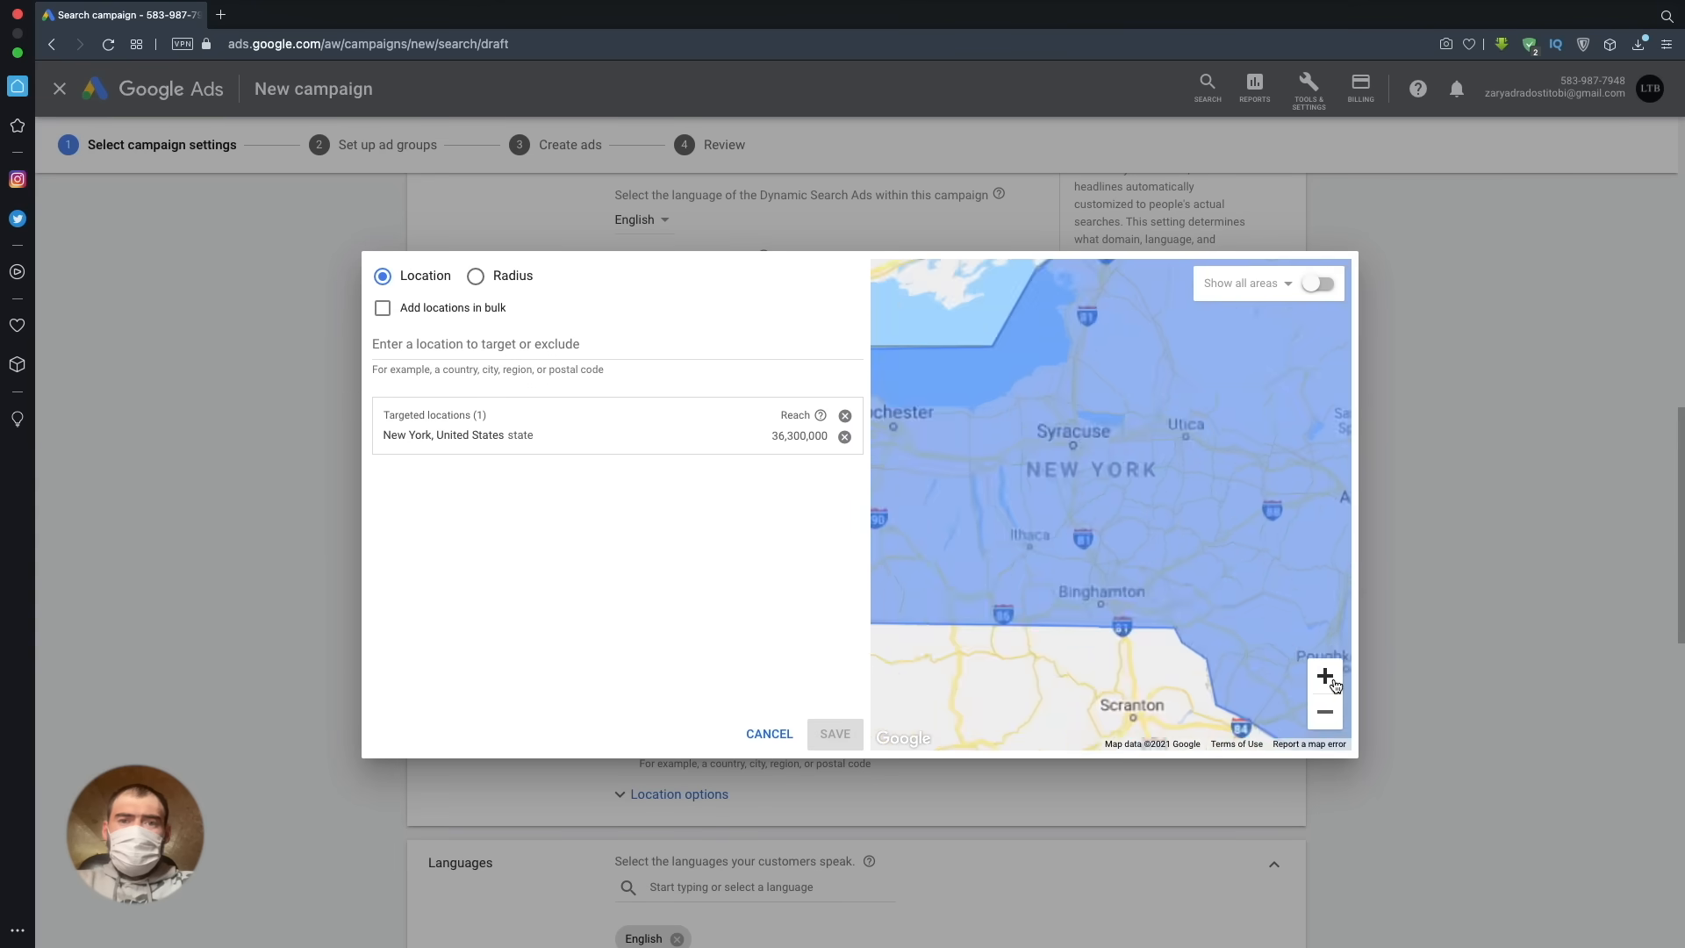
click(1334, 683)
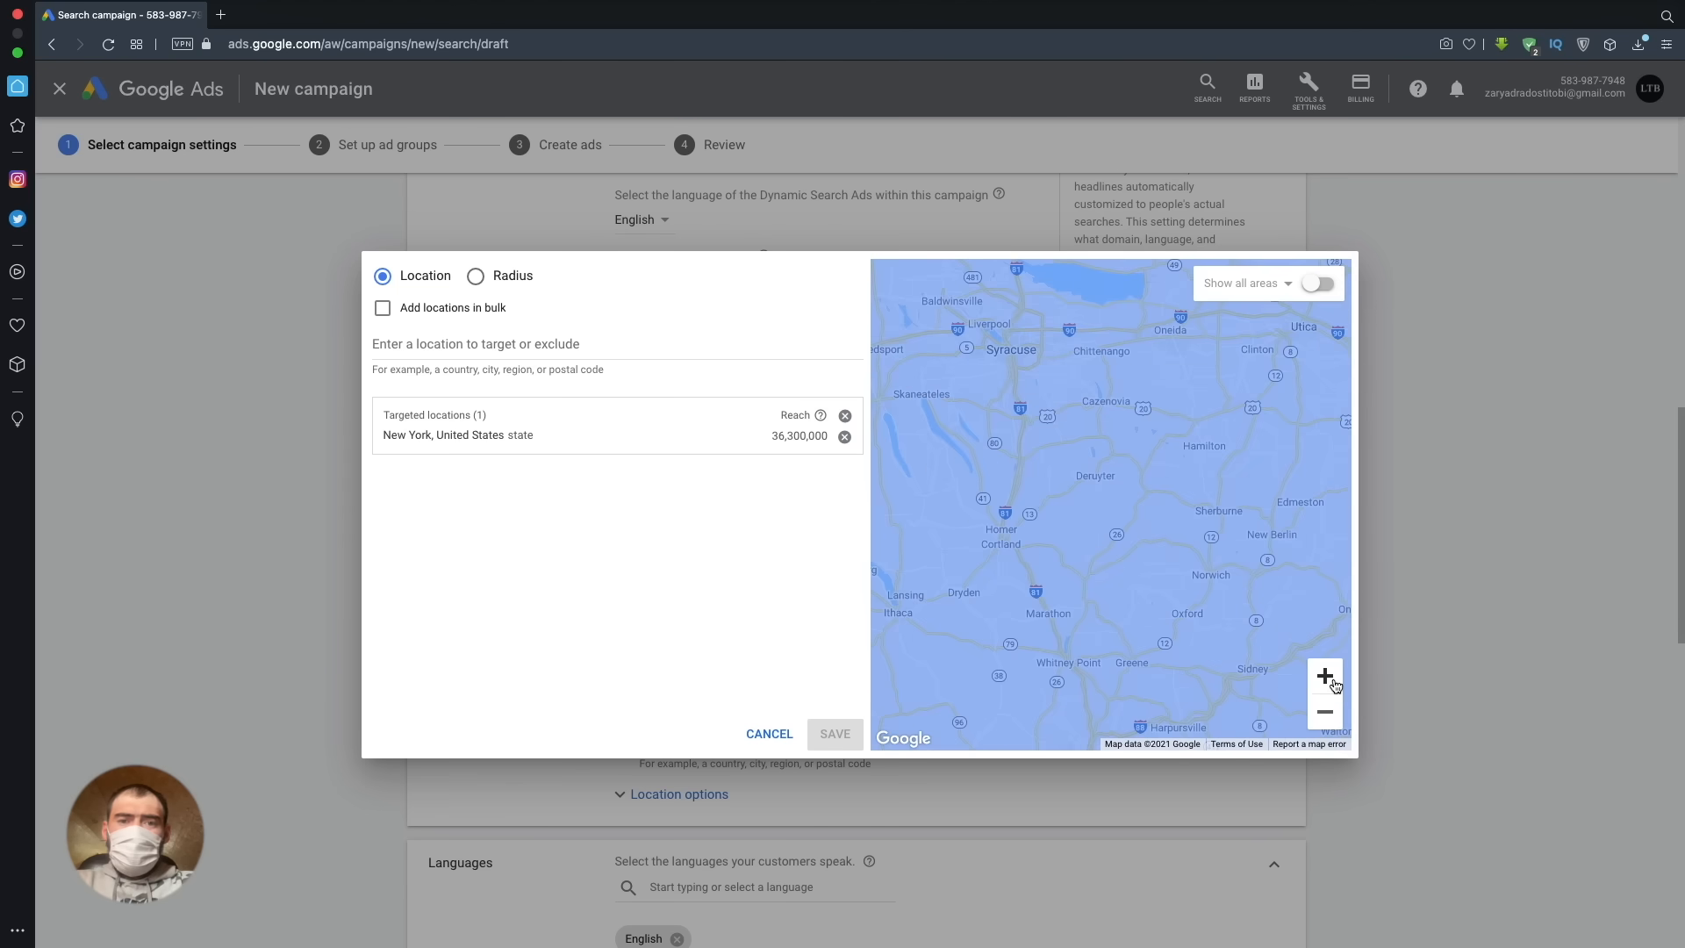
click(768, 733)
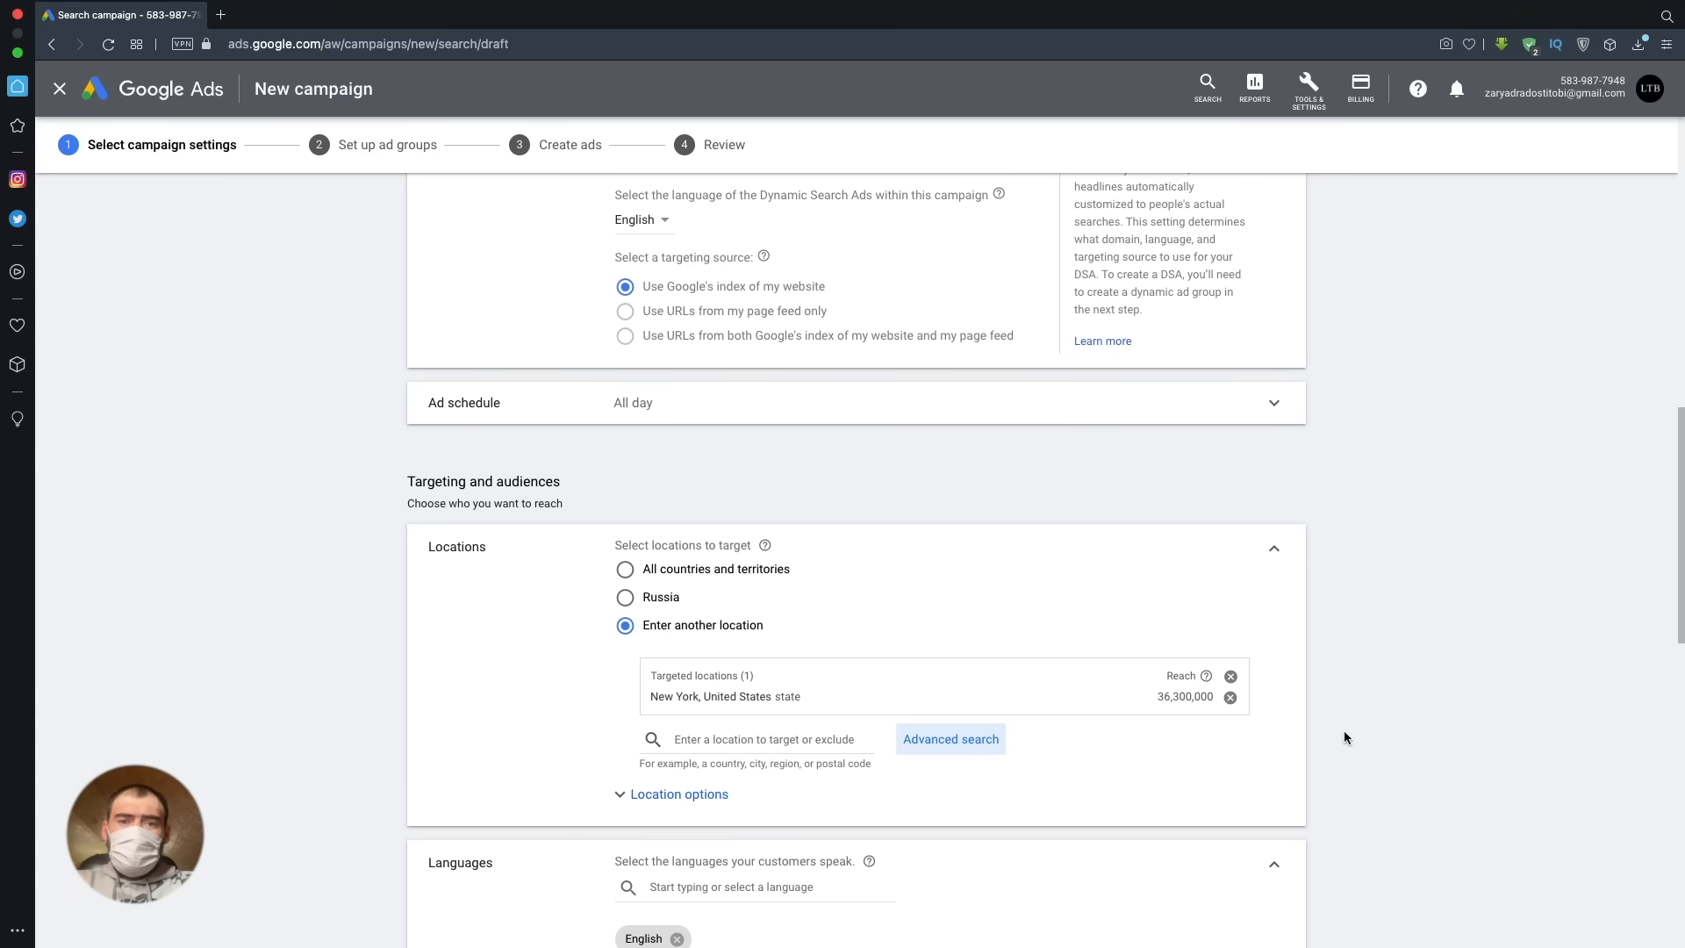
- In the location options, set Target to "Presence" and Exclude to "Presence or interest"
click(715, 795)
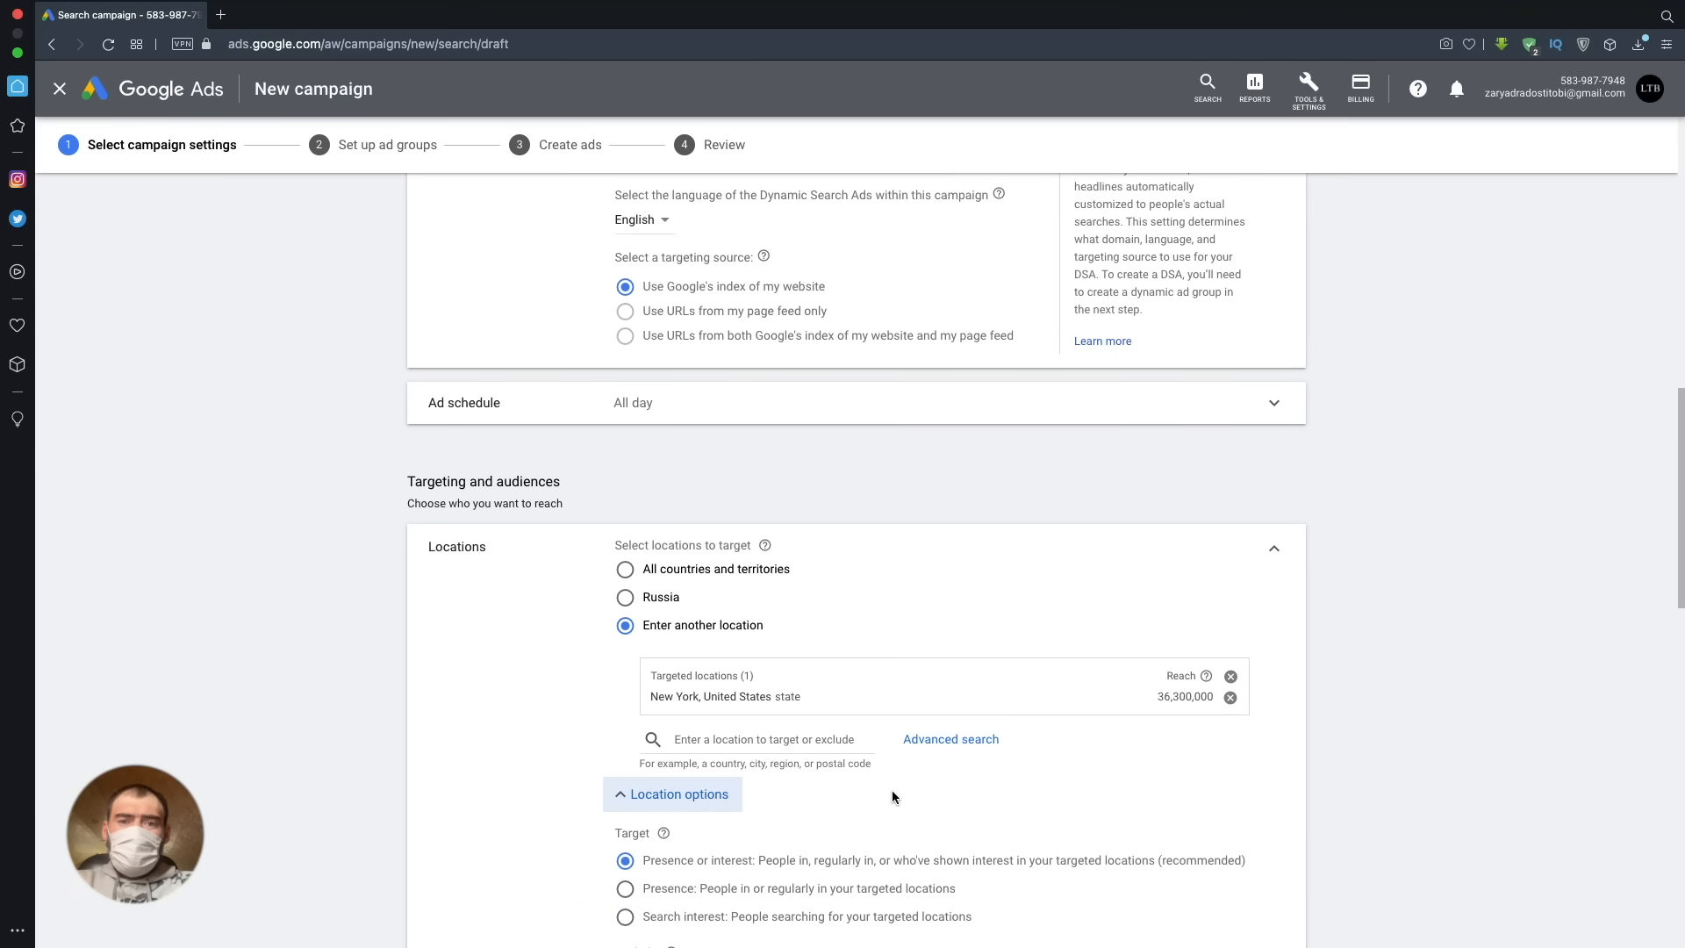
scroll(891, 790, down, 3)
scroll(1246, 728, down, 1)
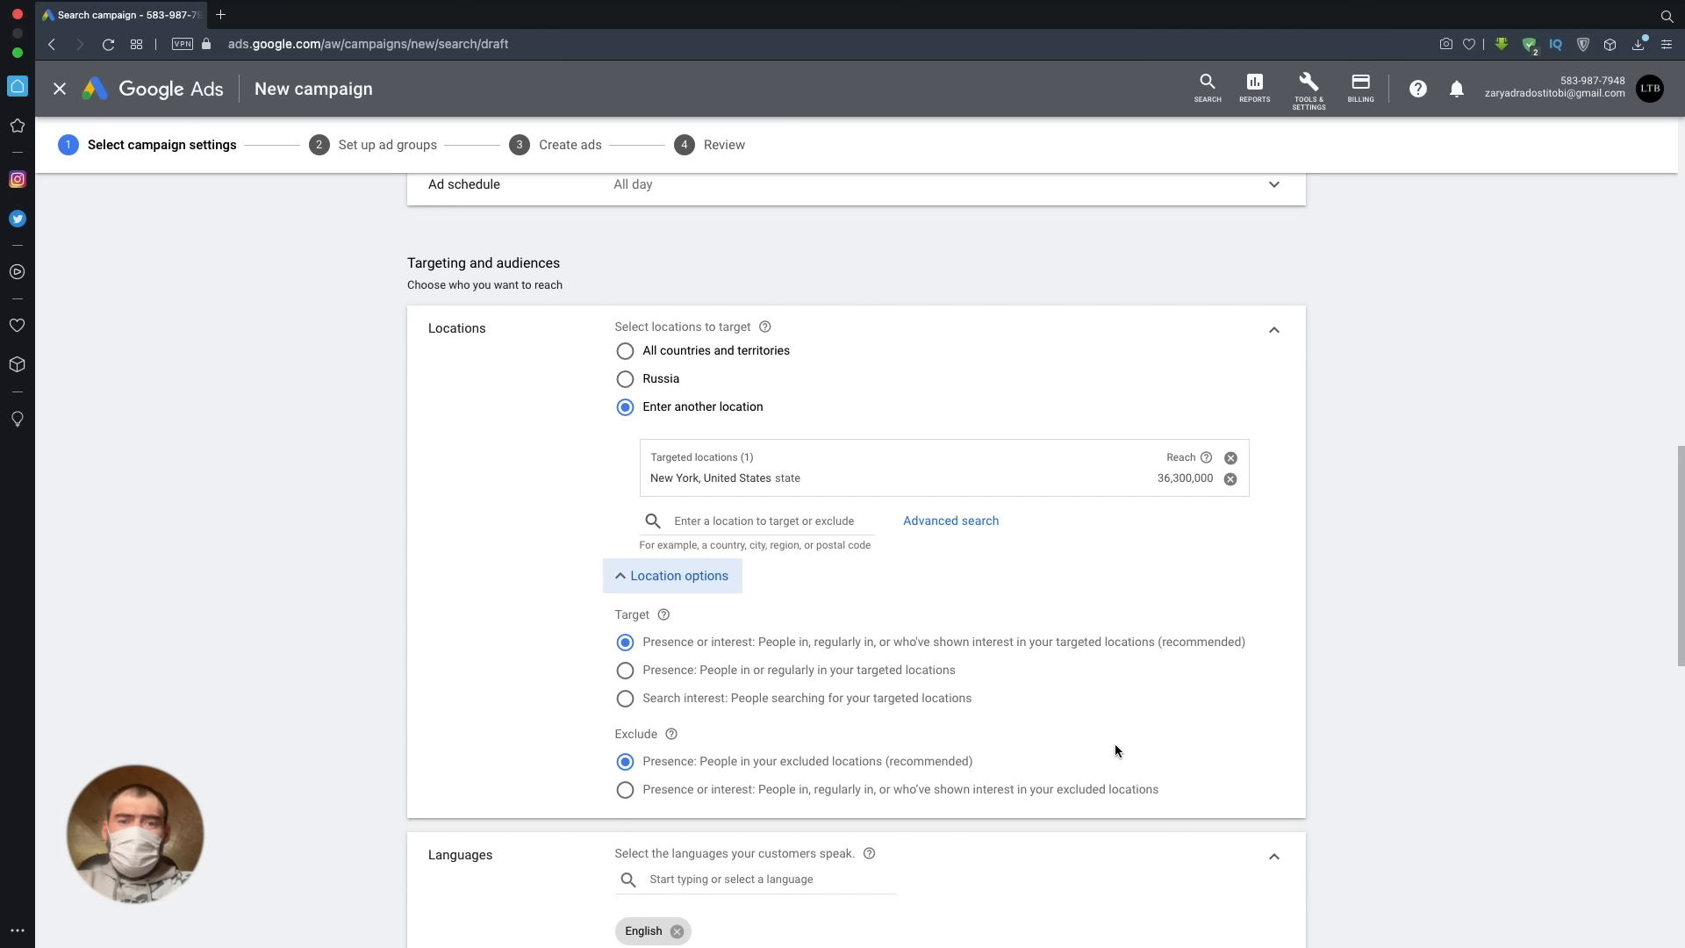
click(621, 671)
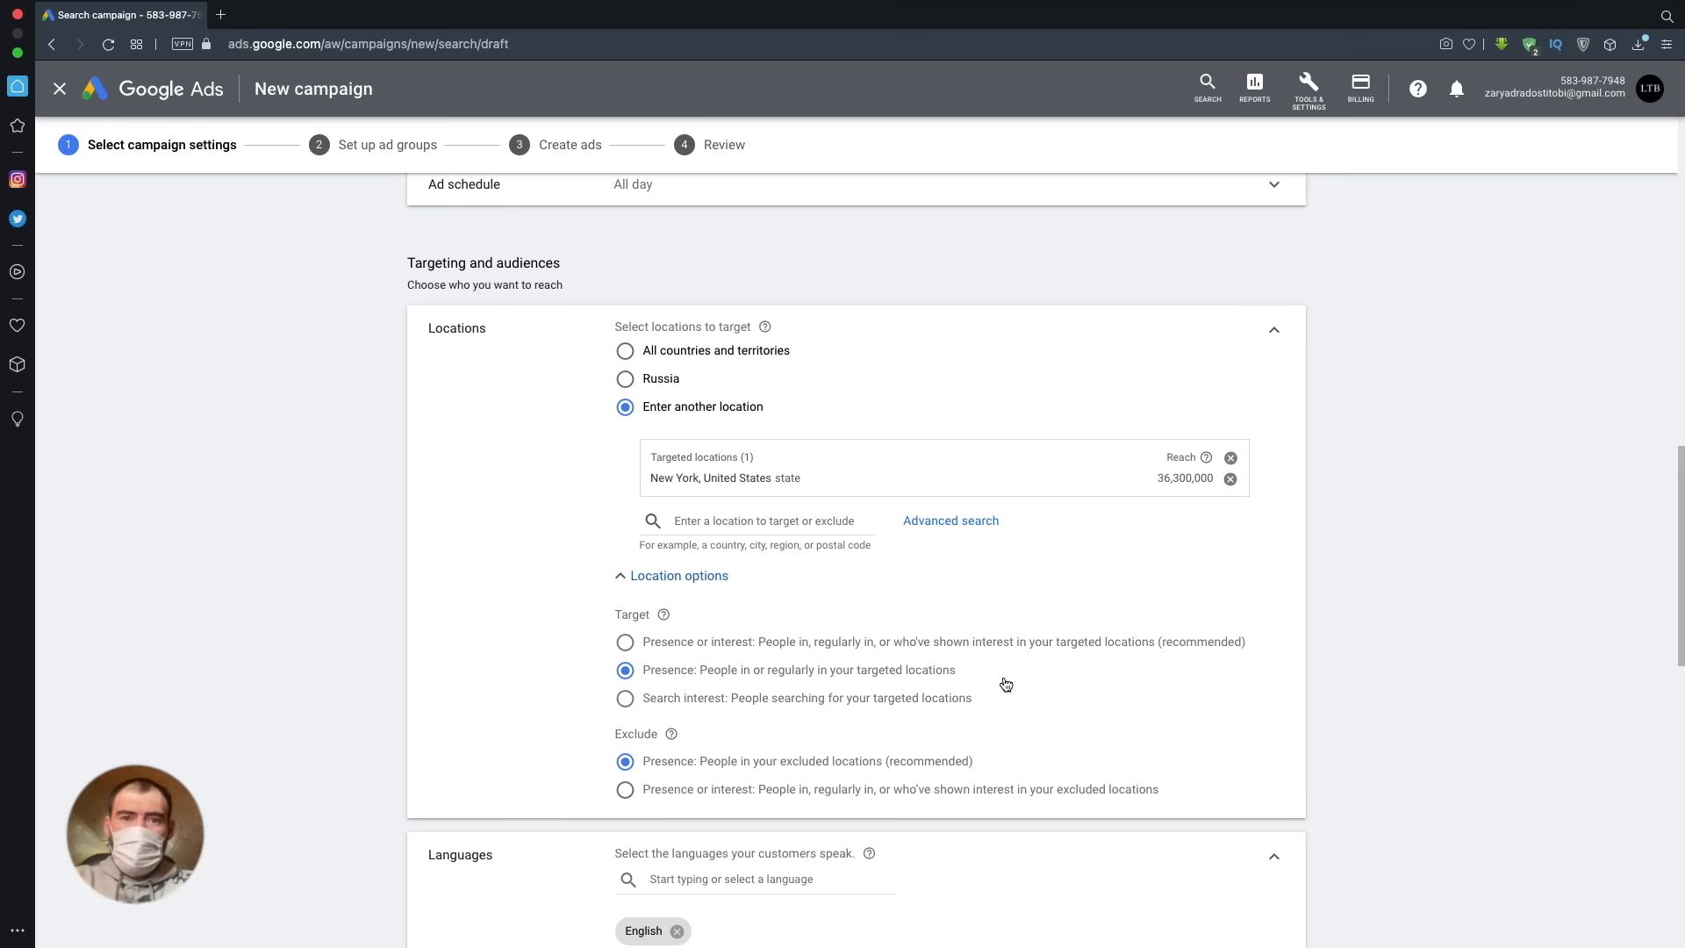
click(626, 789)
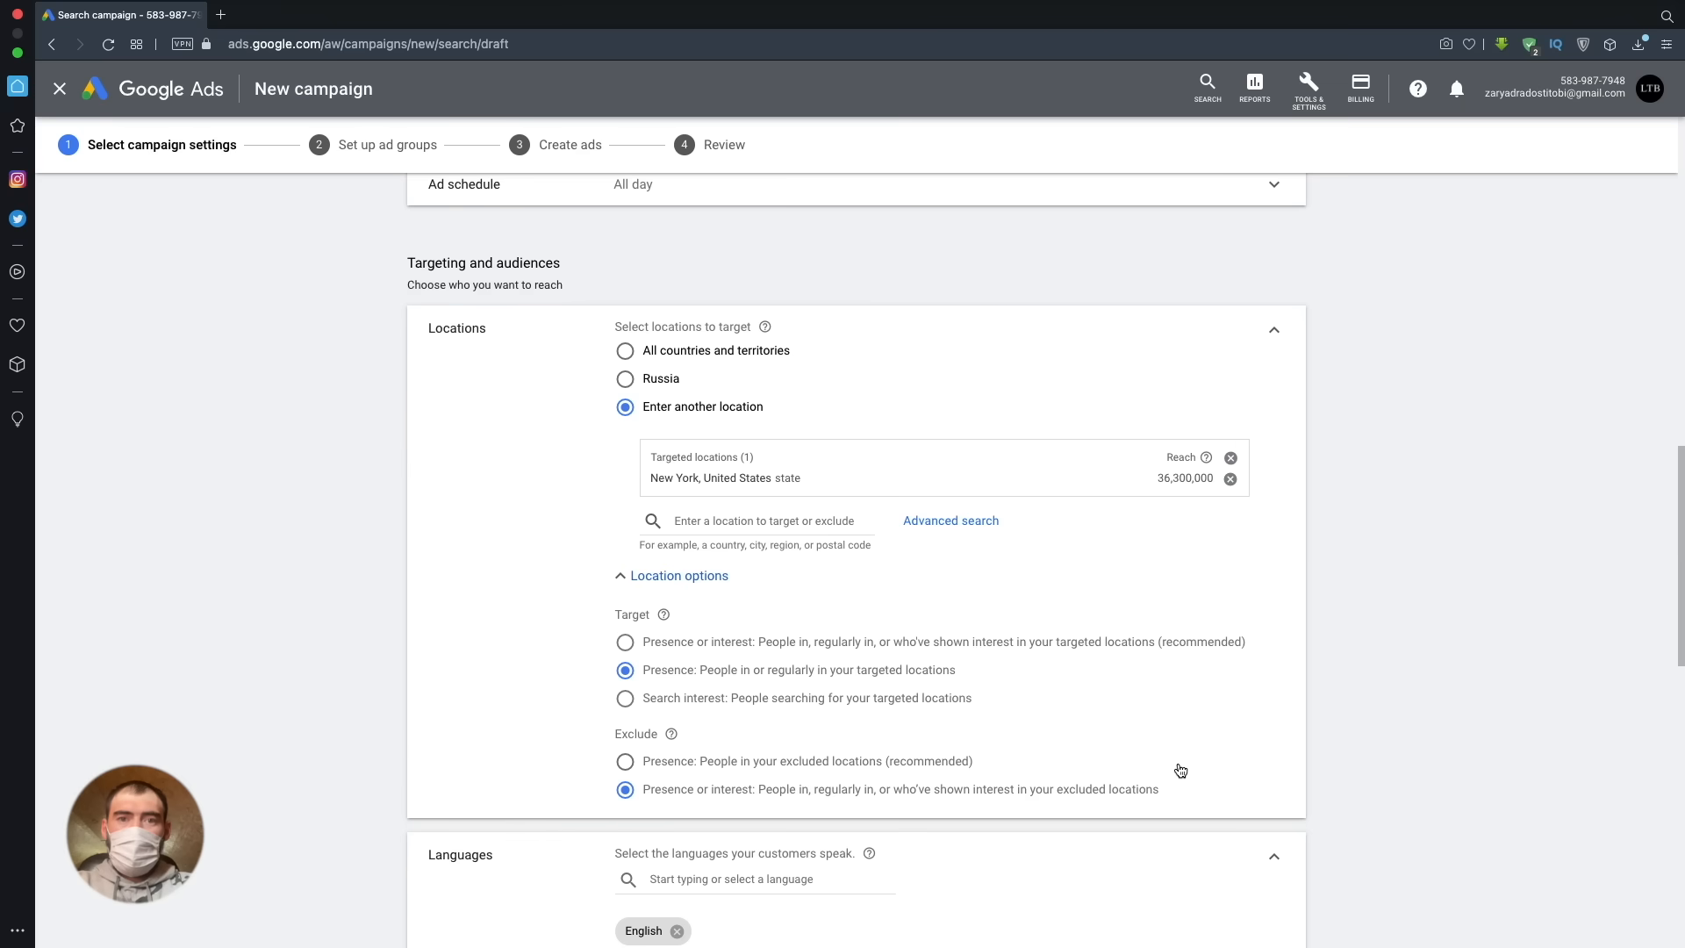
- Review the language setting, the suggested audiences, the browsable audience categories and the audience targeting setting
scroll(1046, 702, down, 5)
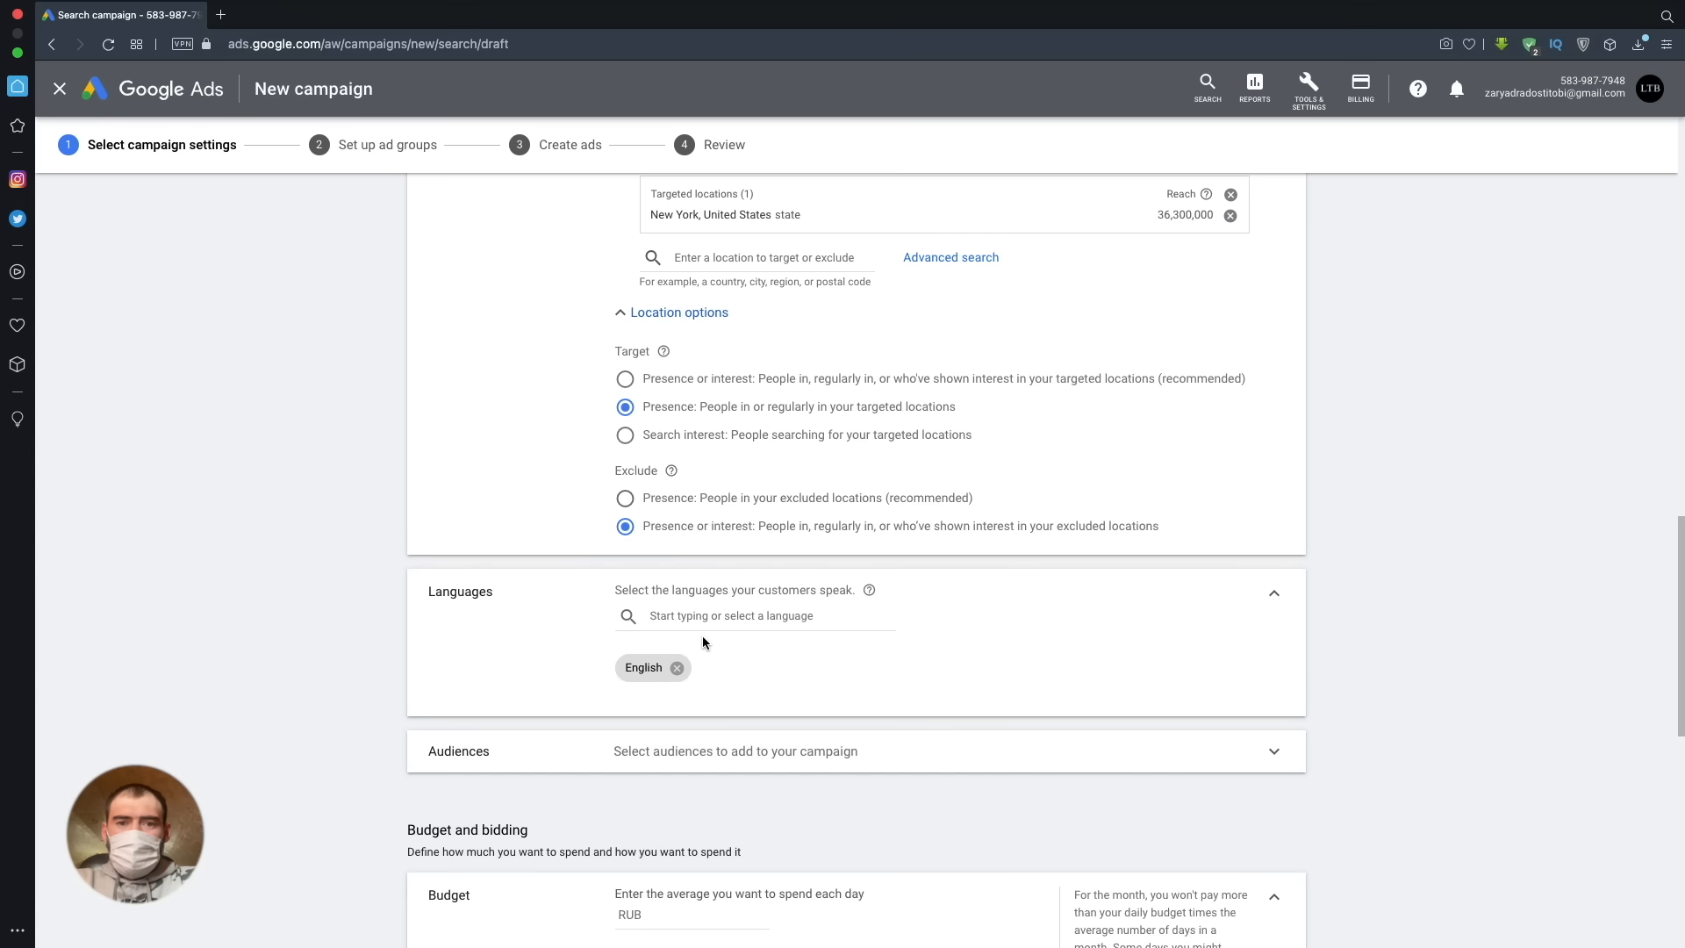
scroll(876, 699, down, 1)
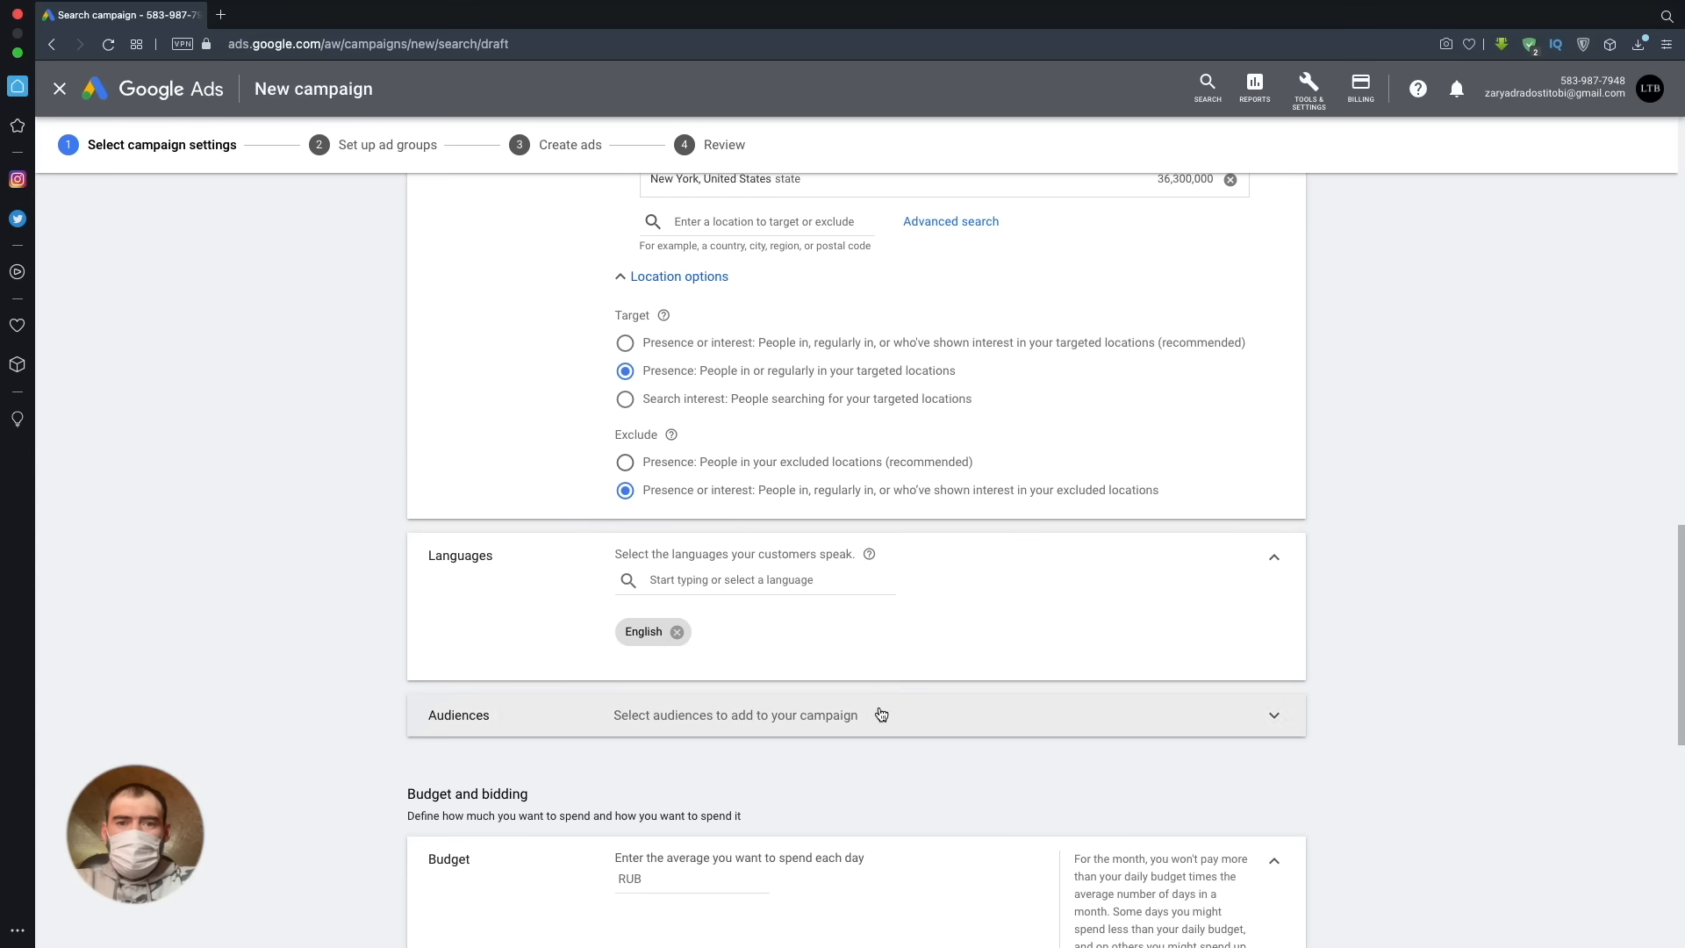
click(880, 713)
scroll(1388, 684, down, 5)
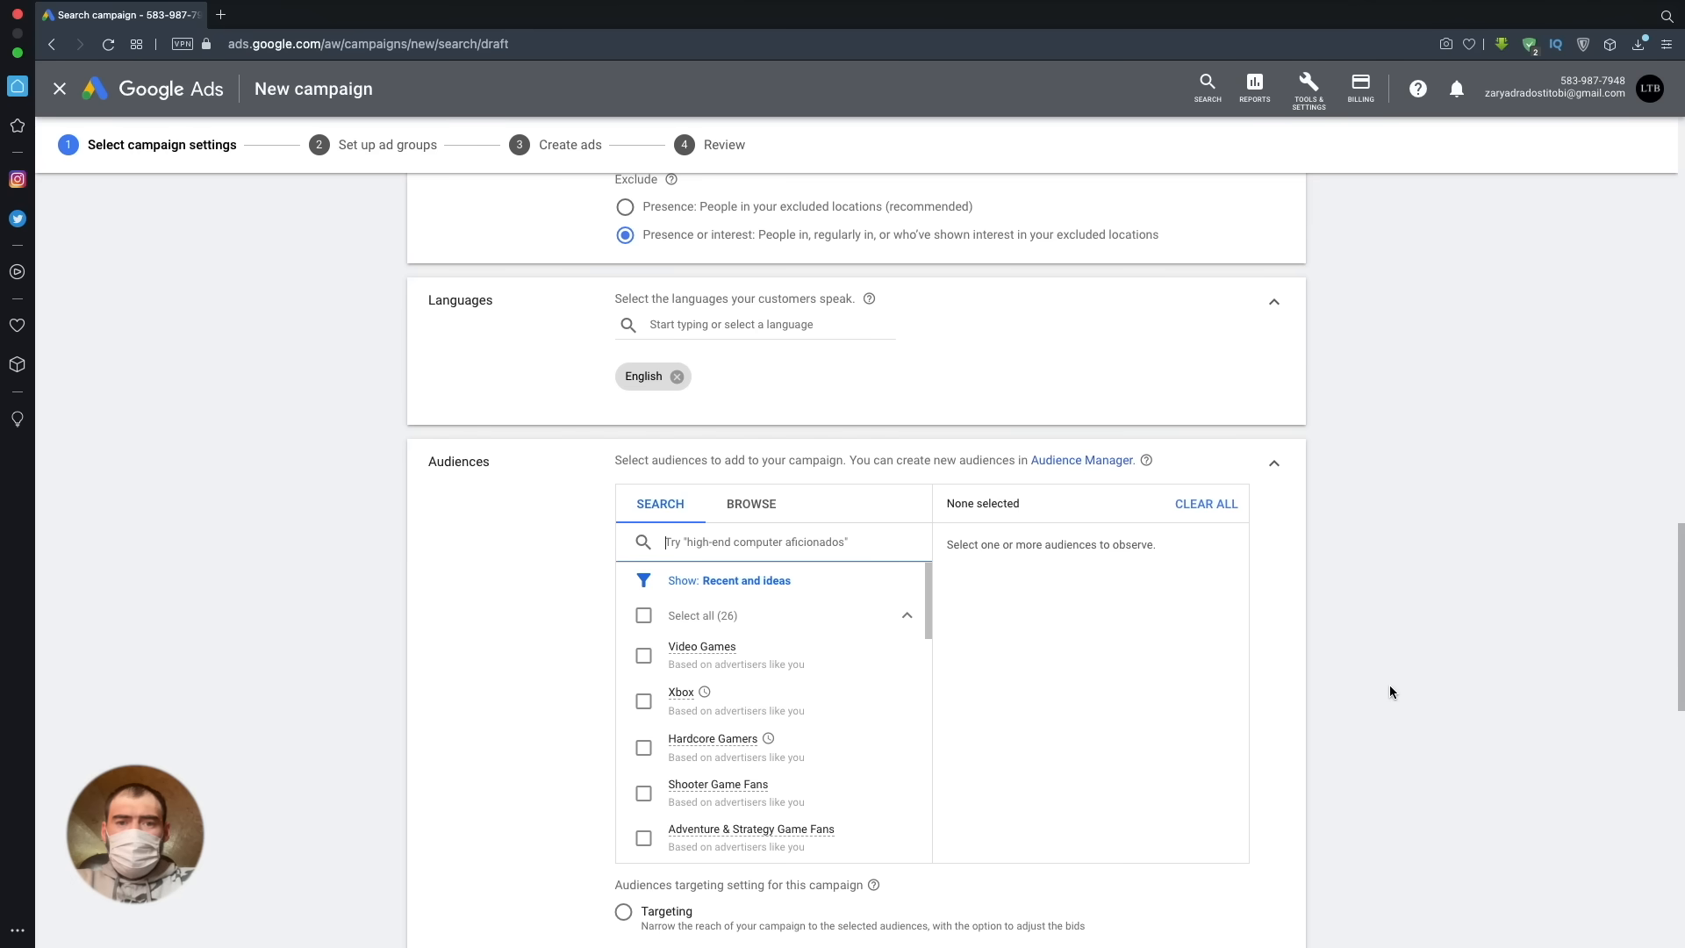
click(756, 509)
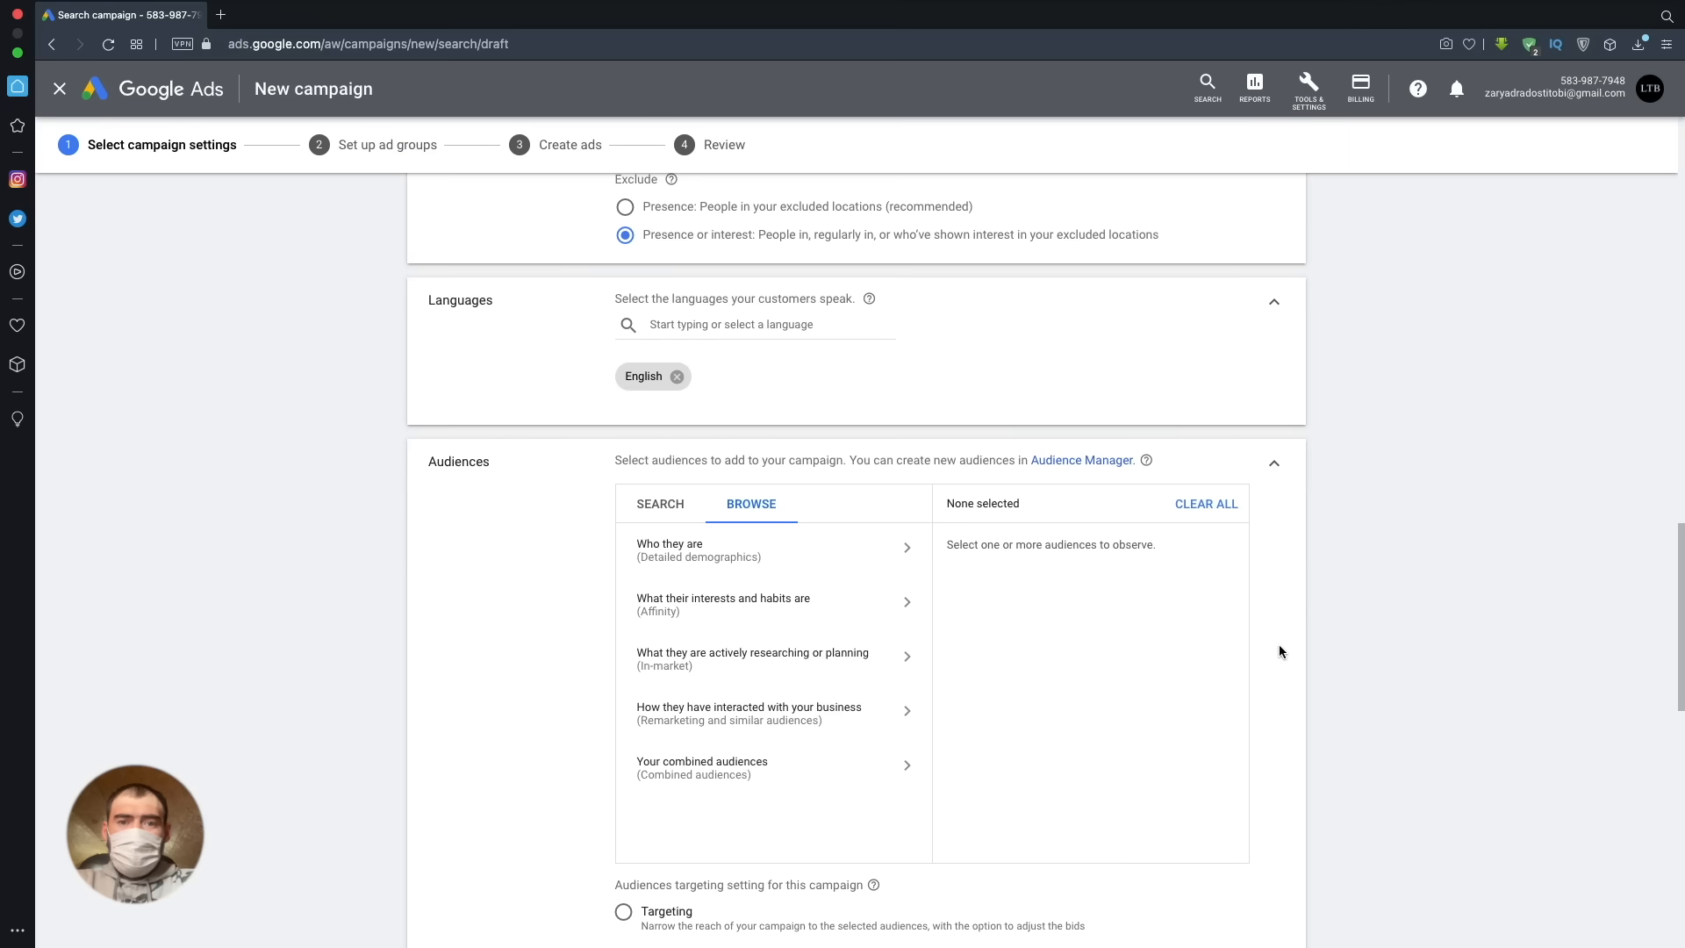
scroll(1279, 651, down, 6)
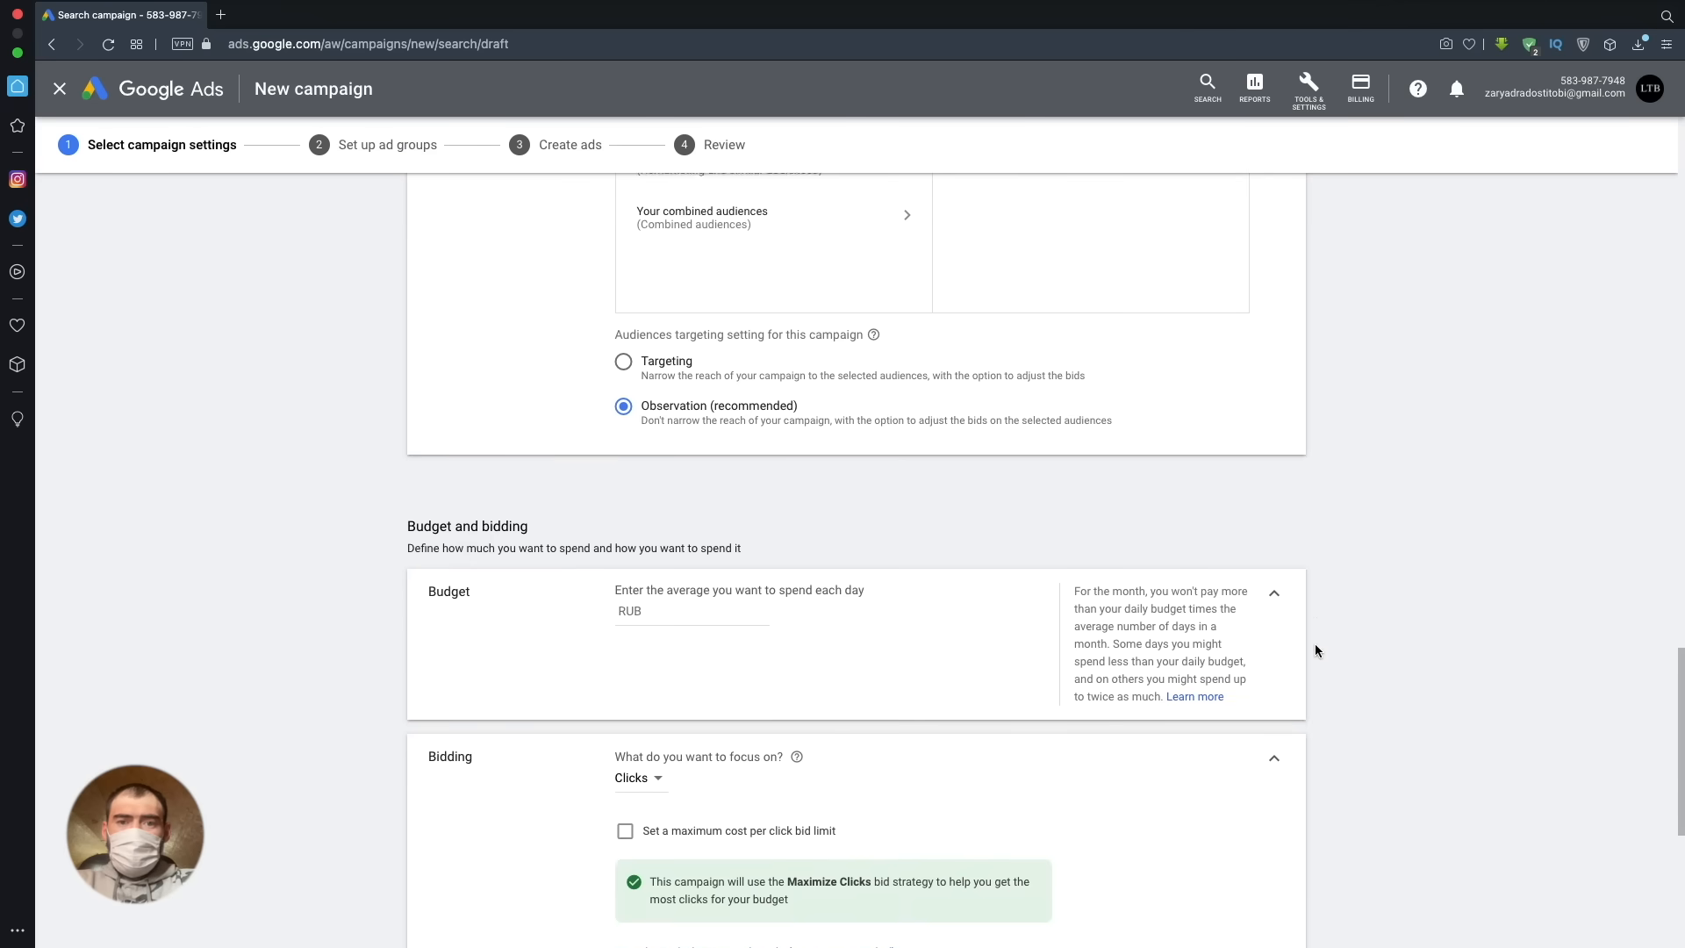
- Set the campaign's average daily budget to RUB 1,000
scroll(1314, 650, down, 1)
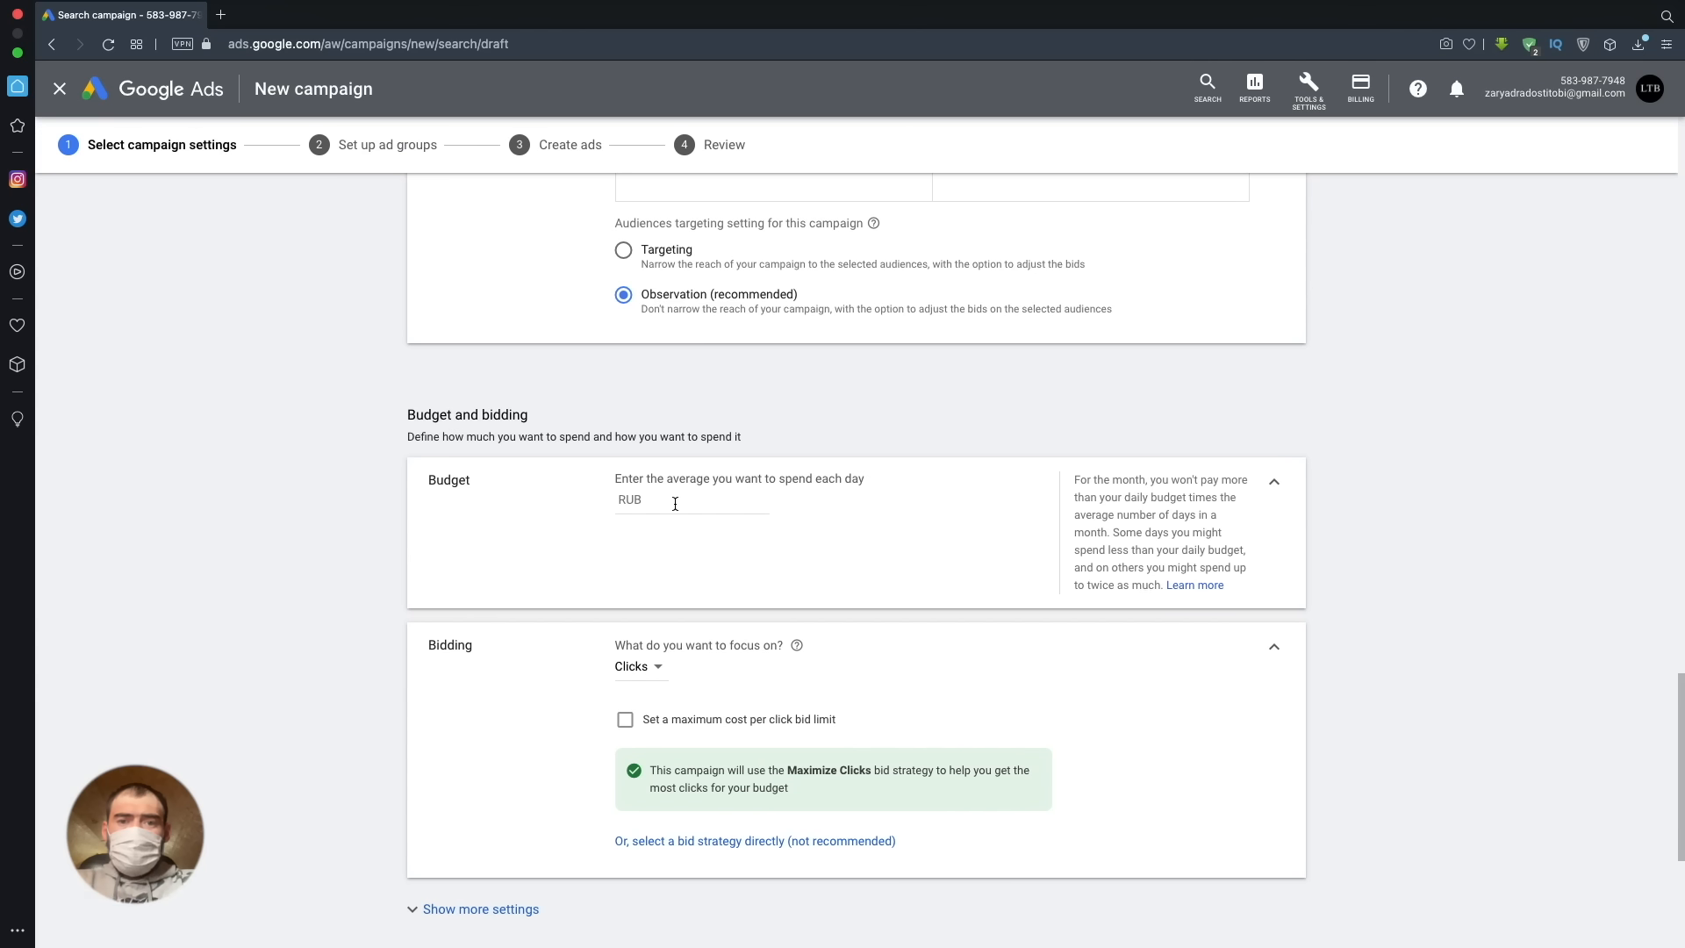
click(675, 504)
text(1000)
click(904, 654)
scroll(903, 659, down, 2)
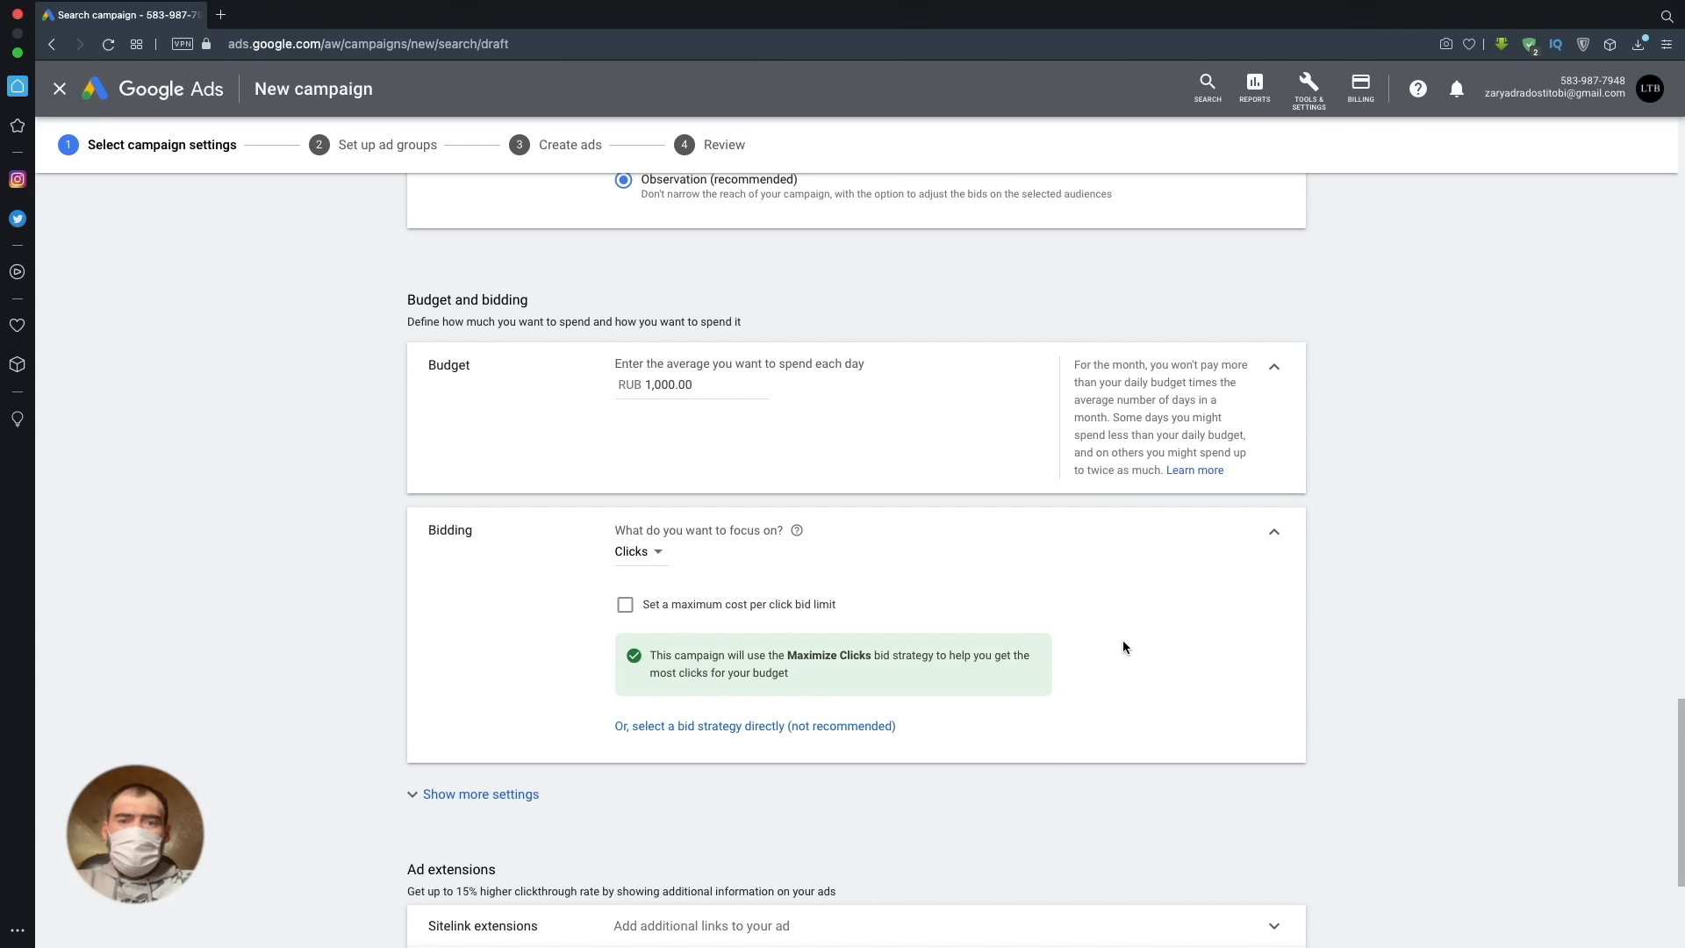
- Switch to selecting a bid strategy directly and choose Manual CPC as the bid strategy
scroll(1124, 647, down, 3)
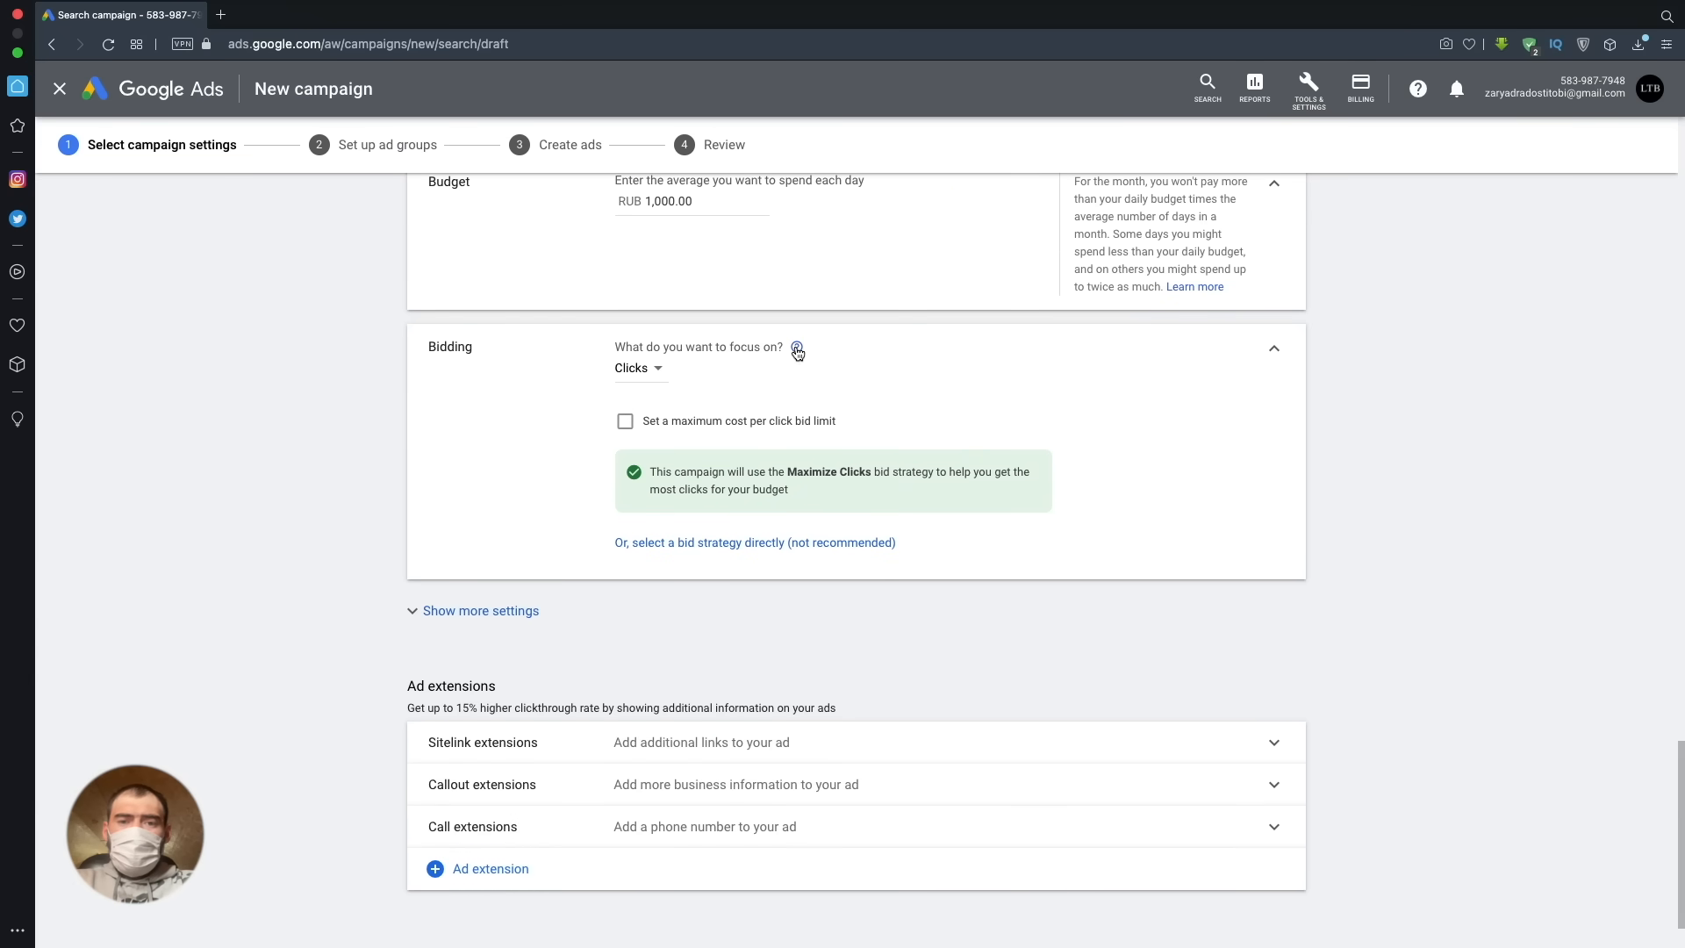
mouse_move(796, 351)
click(714, 544)
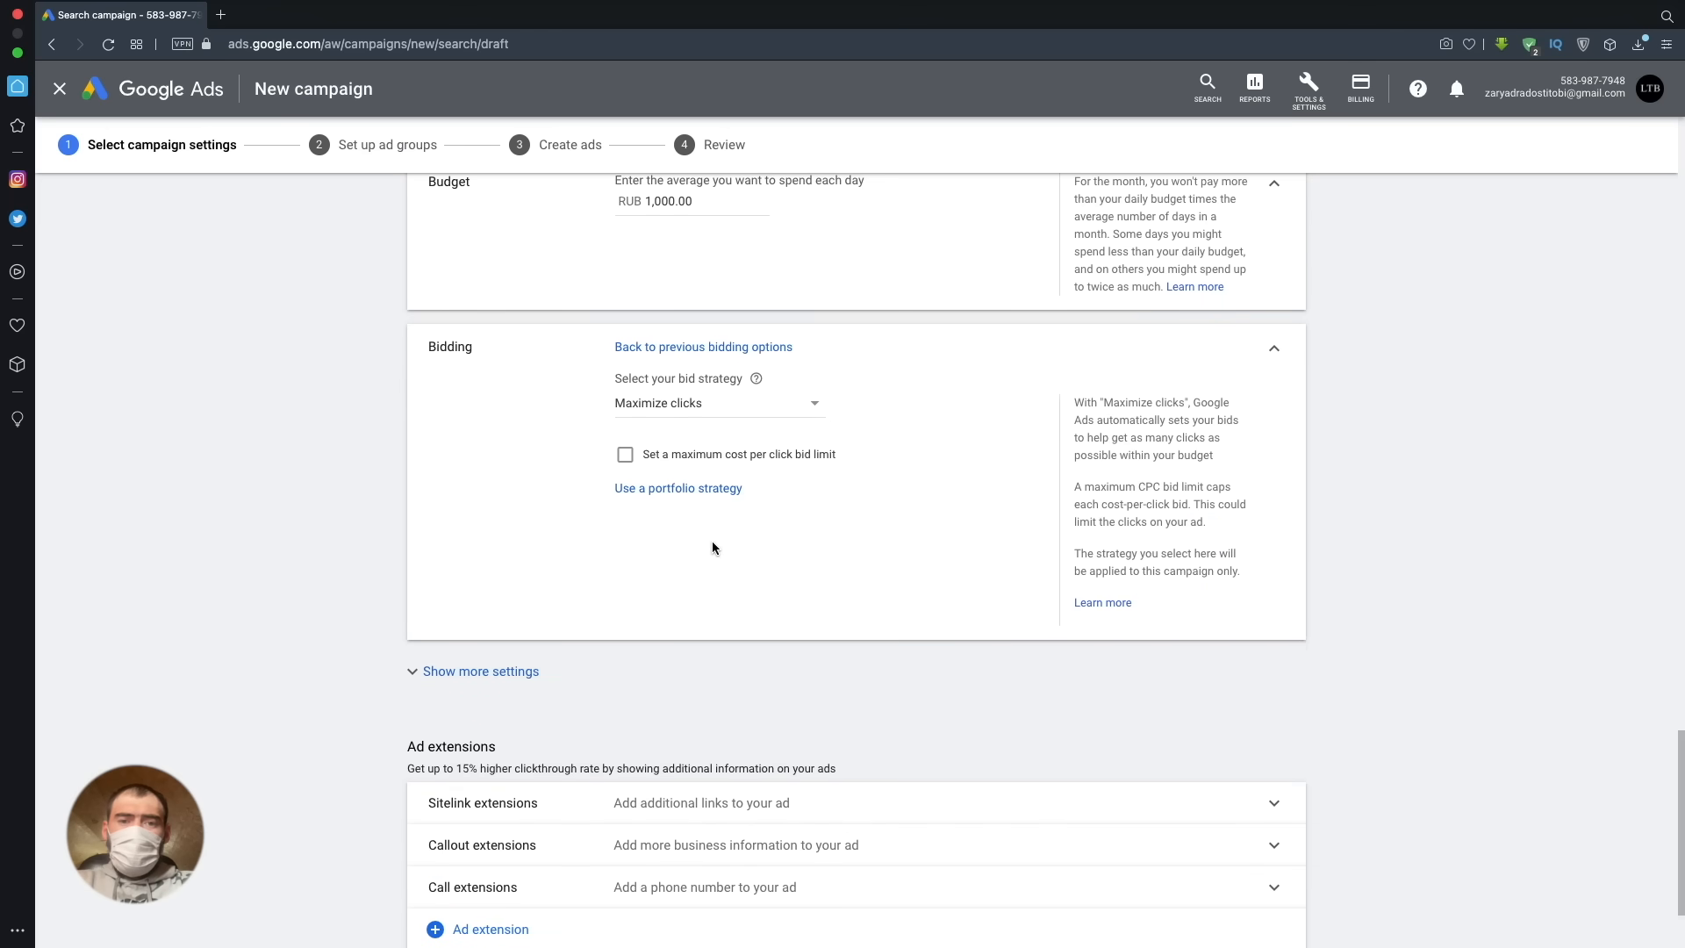
click(809, 407)
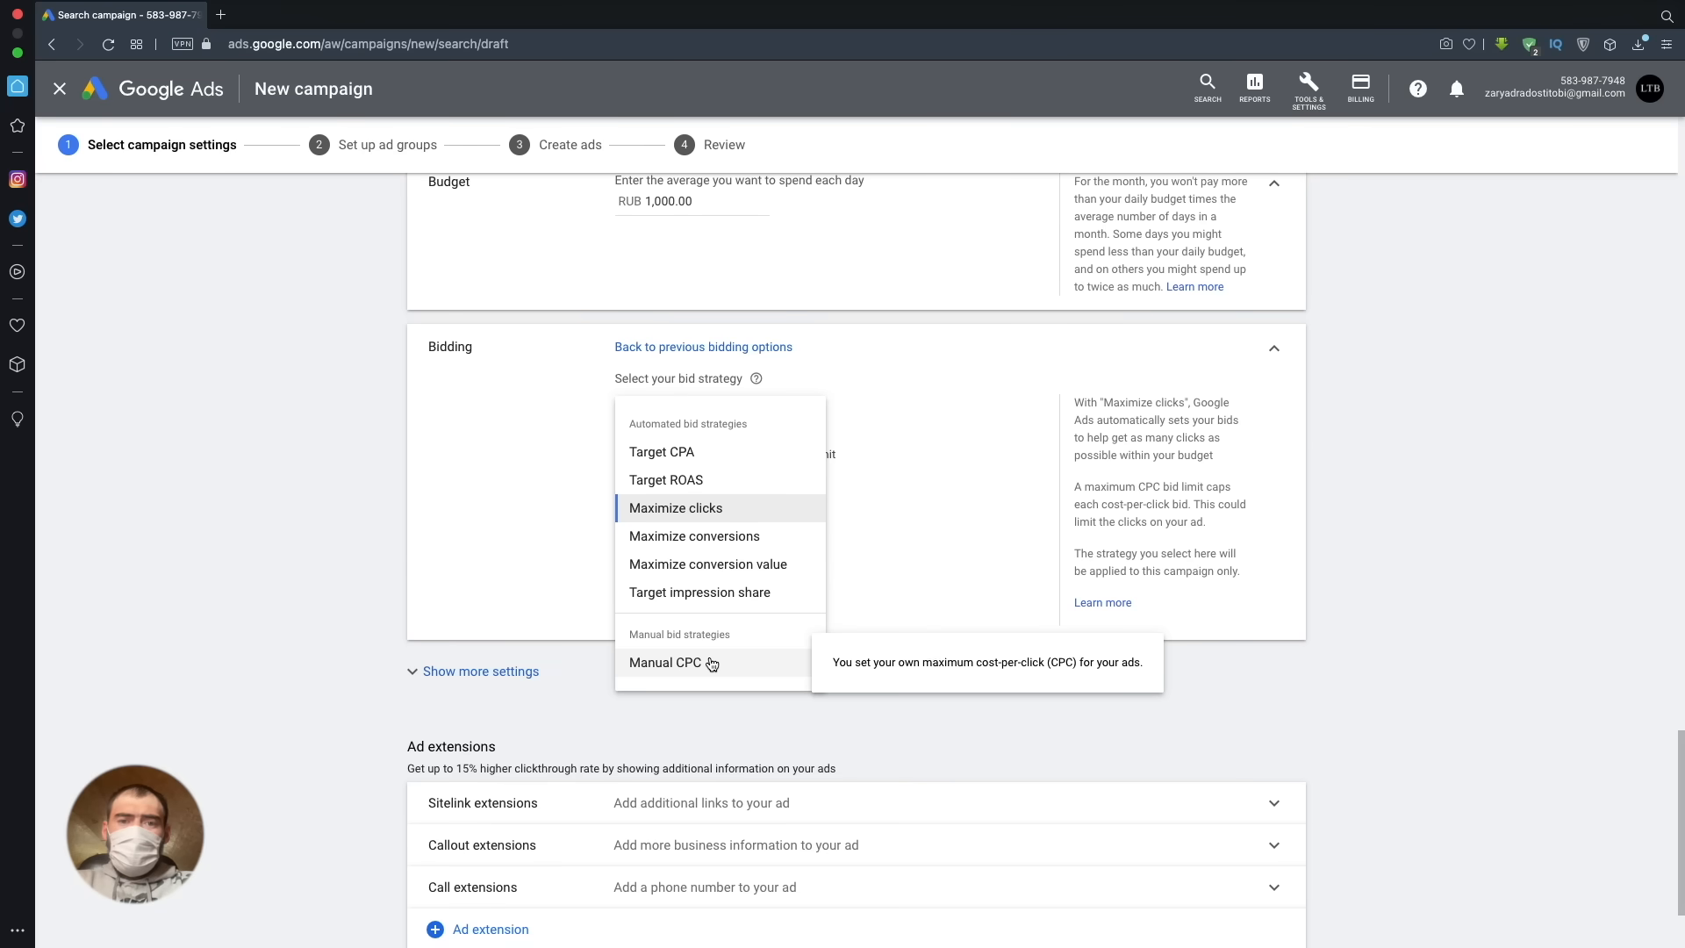
click(712, 664)
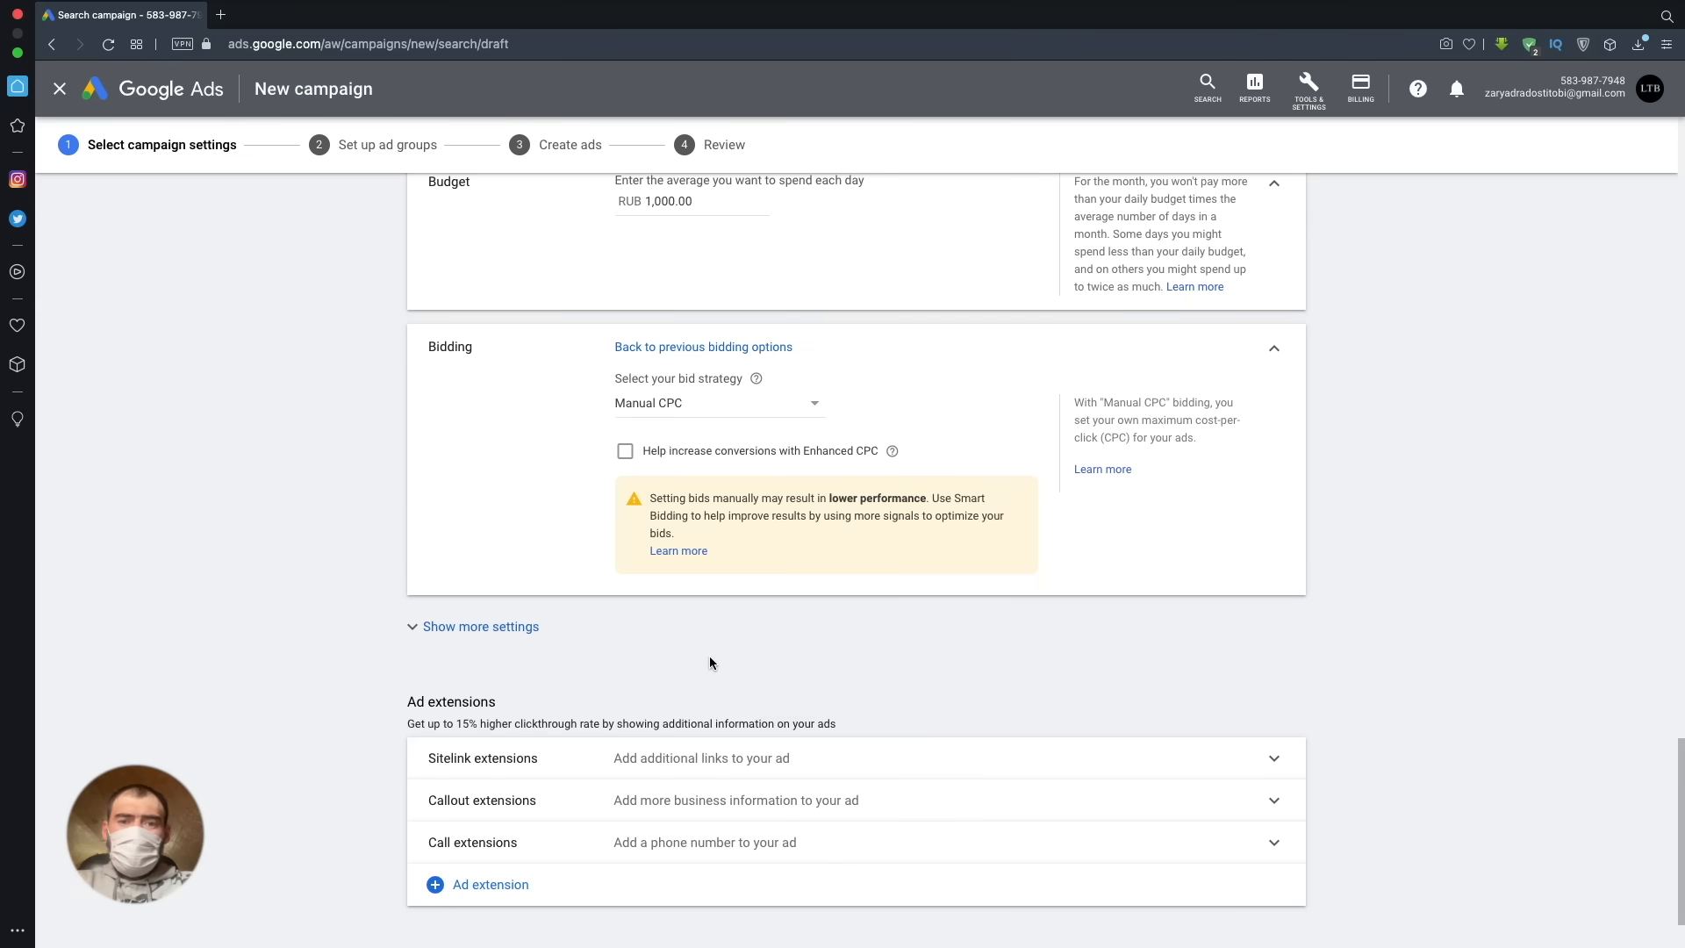
scroll(709, 662, up, 10)
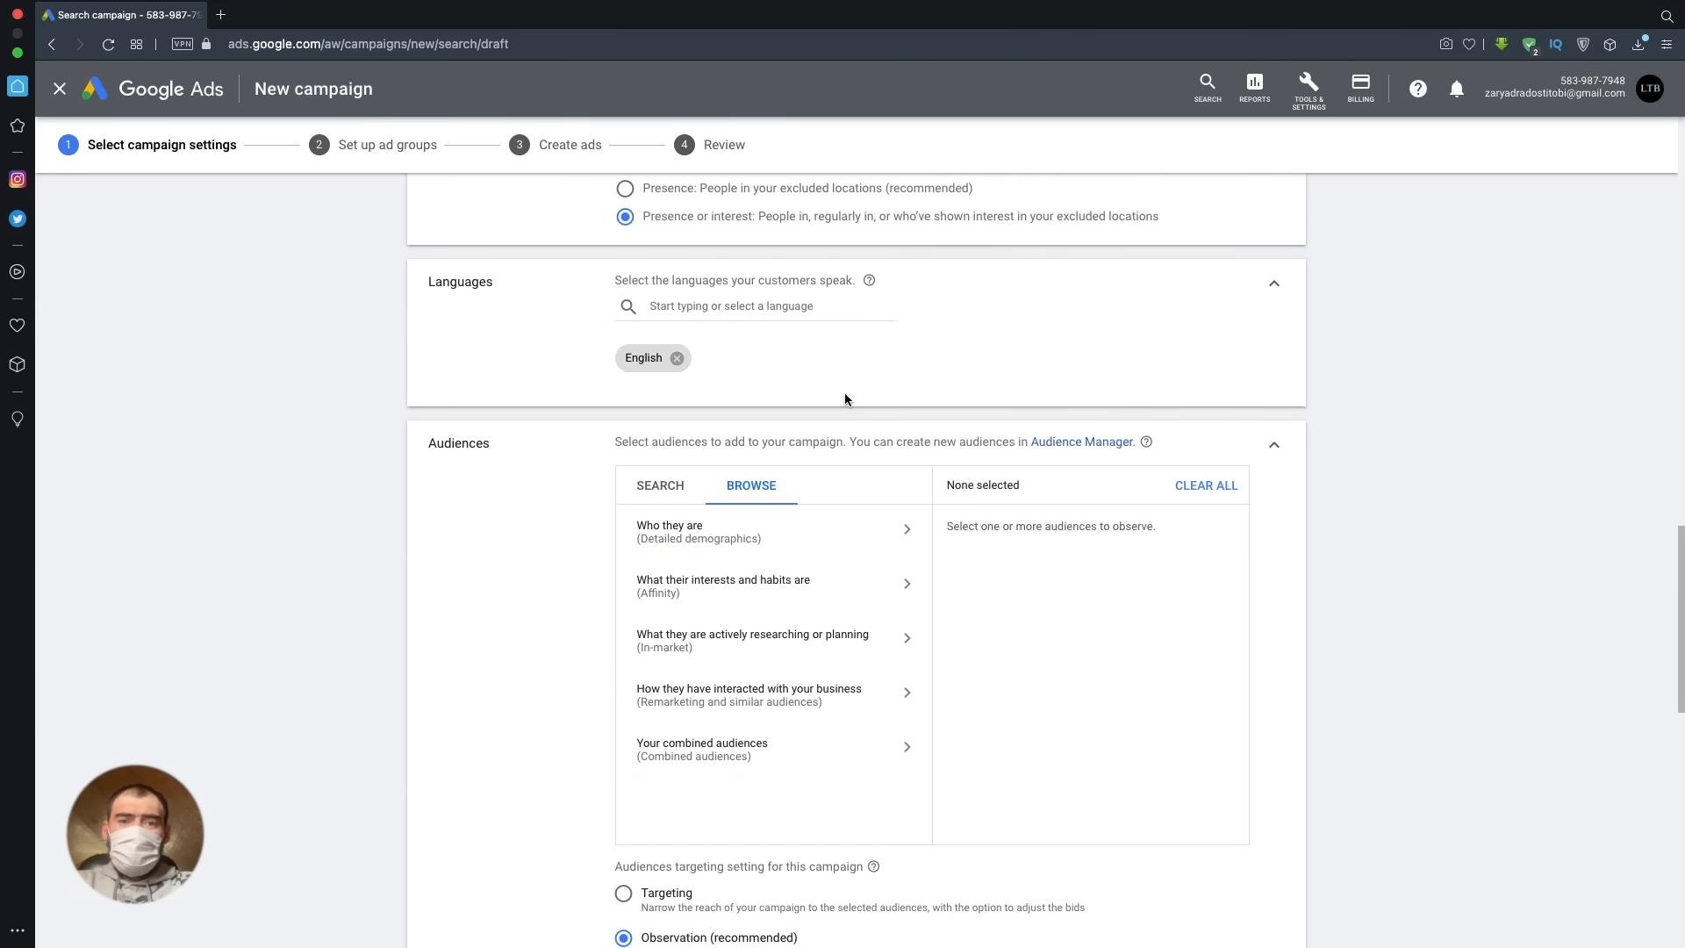
- Expand the additional budget and bidding settings and enable Enhanced CPC for the Manual CPC strategy
scroll(1233, 676, down, 9)
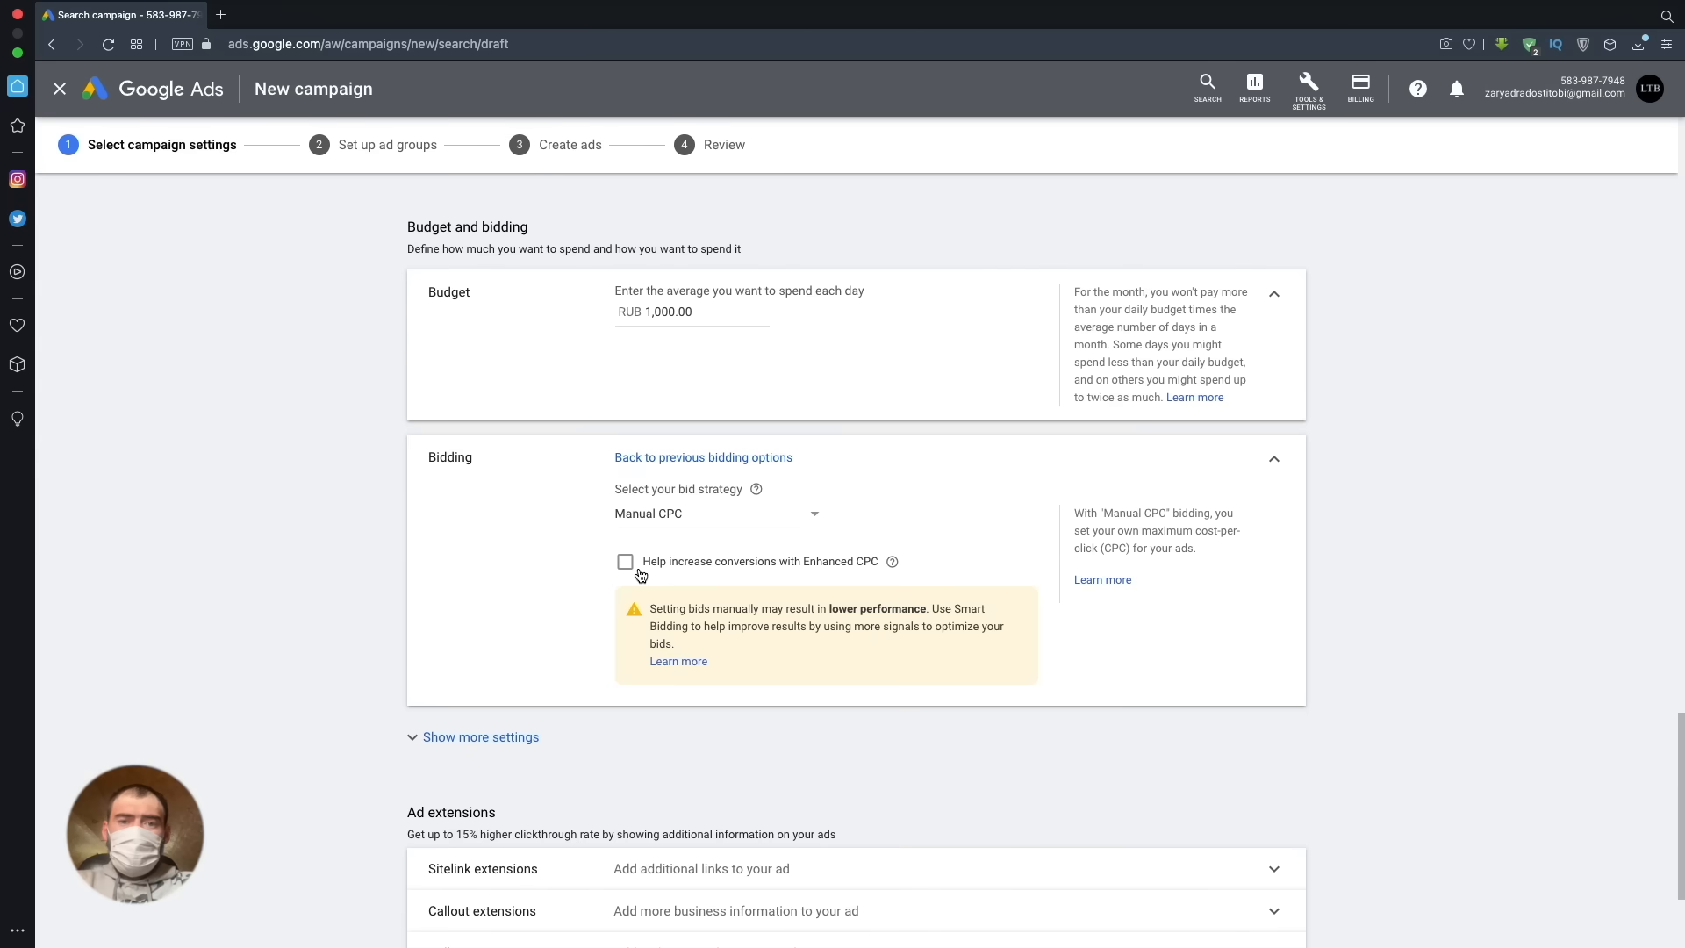
click(512, 739)
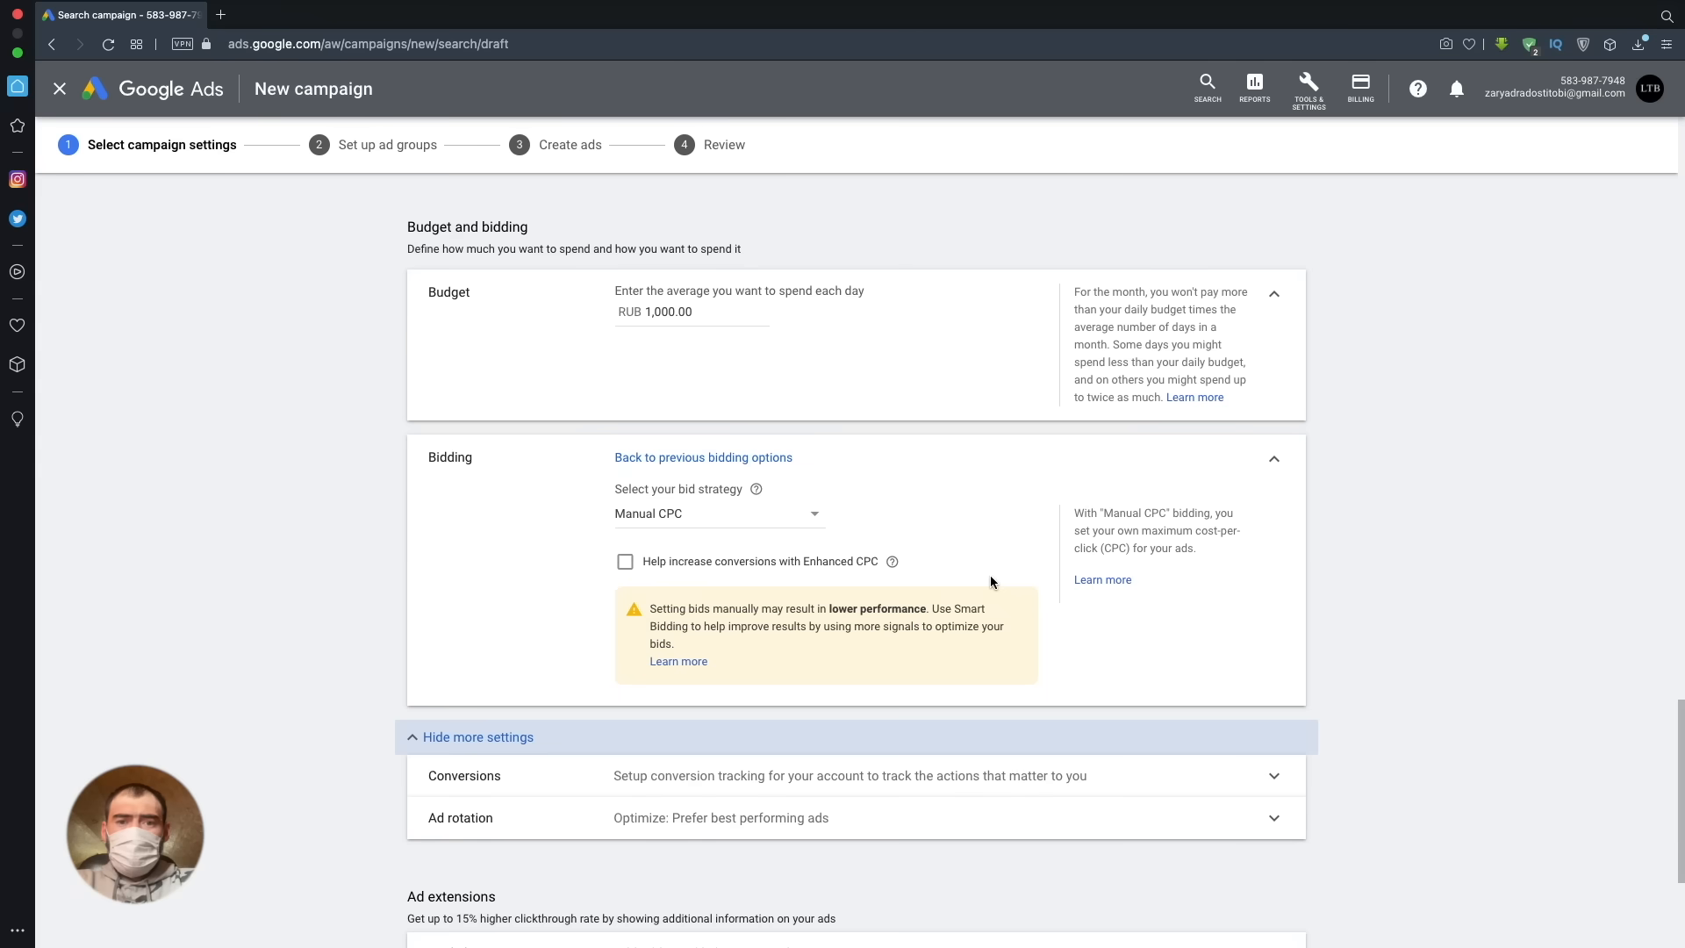
mouse_move(892, 562)
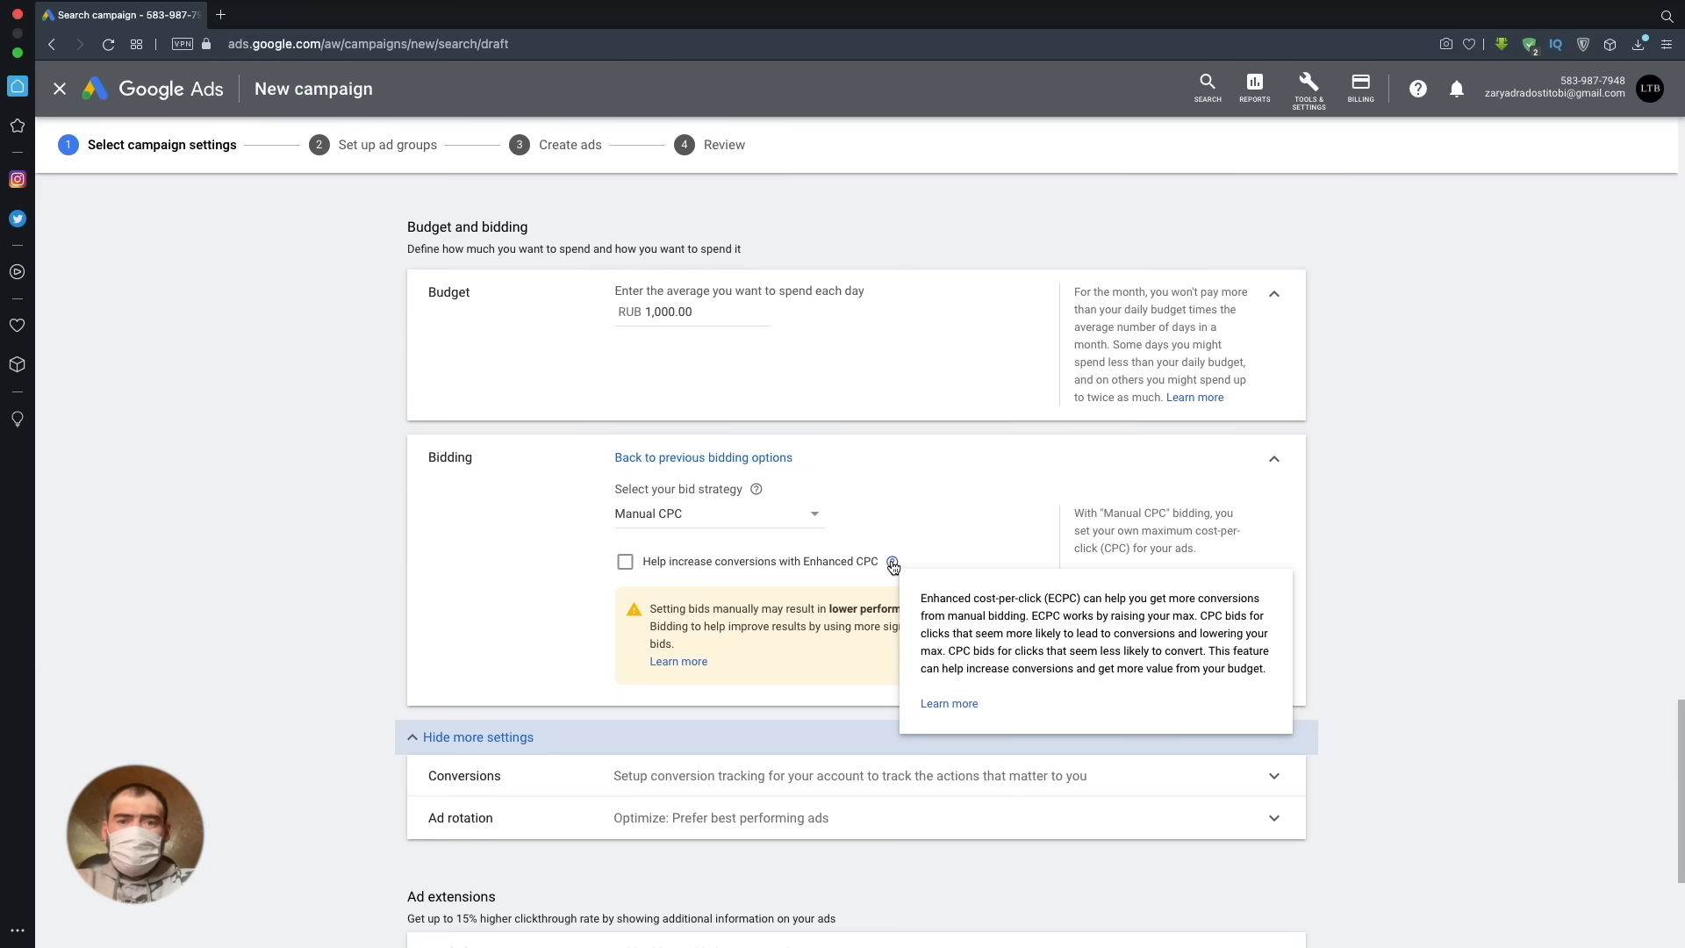
click(621, 565)
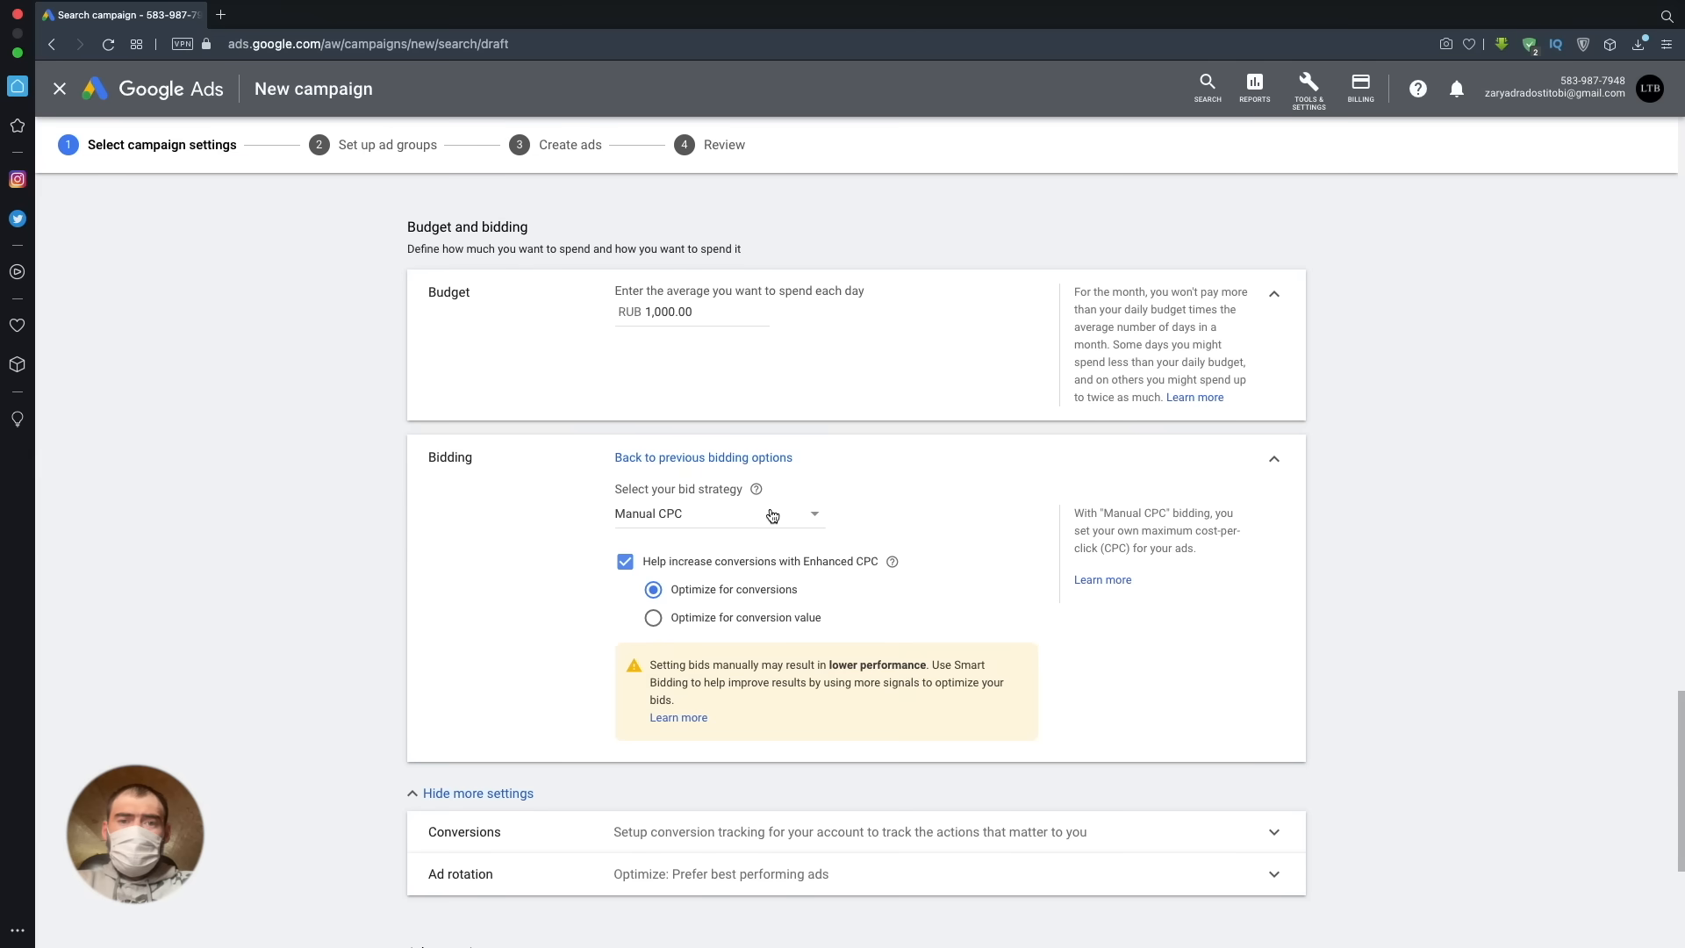
- Change the bid strategy to Target CPA with a target of RUB 100
click(772, 515)
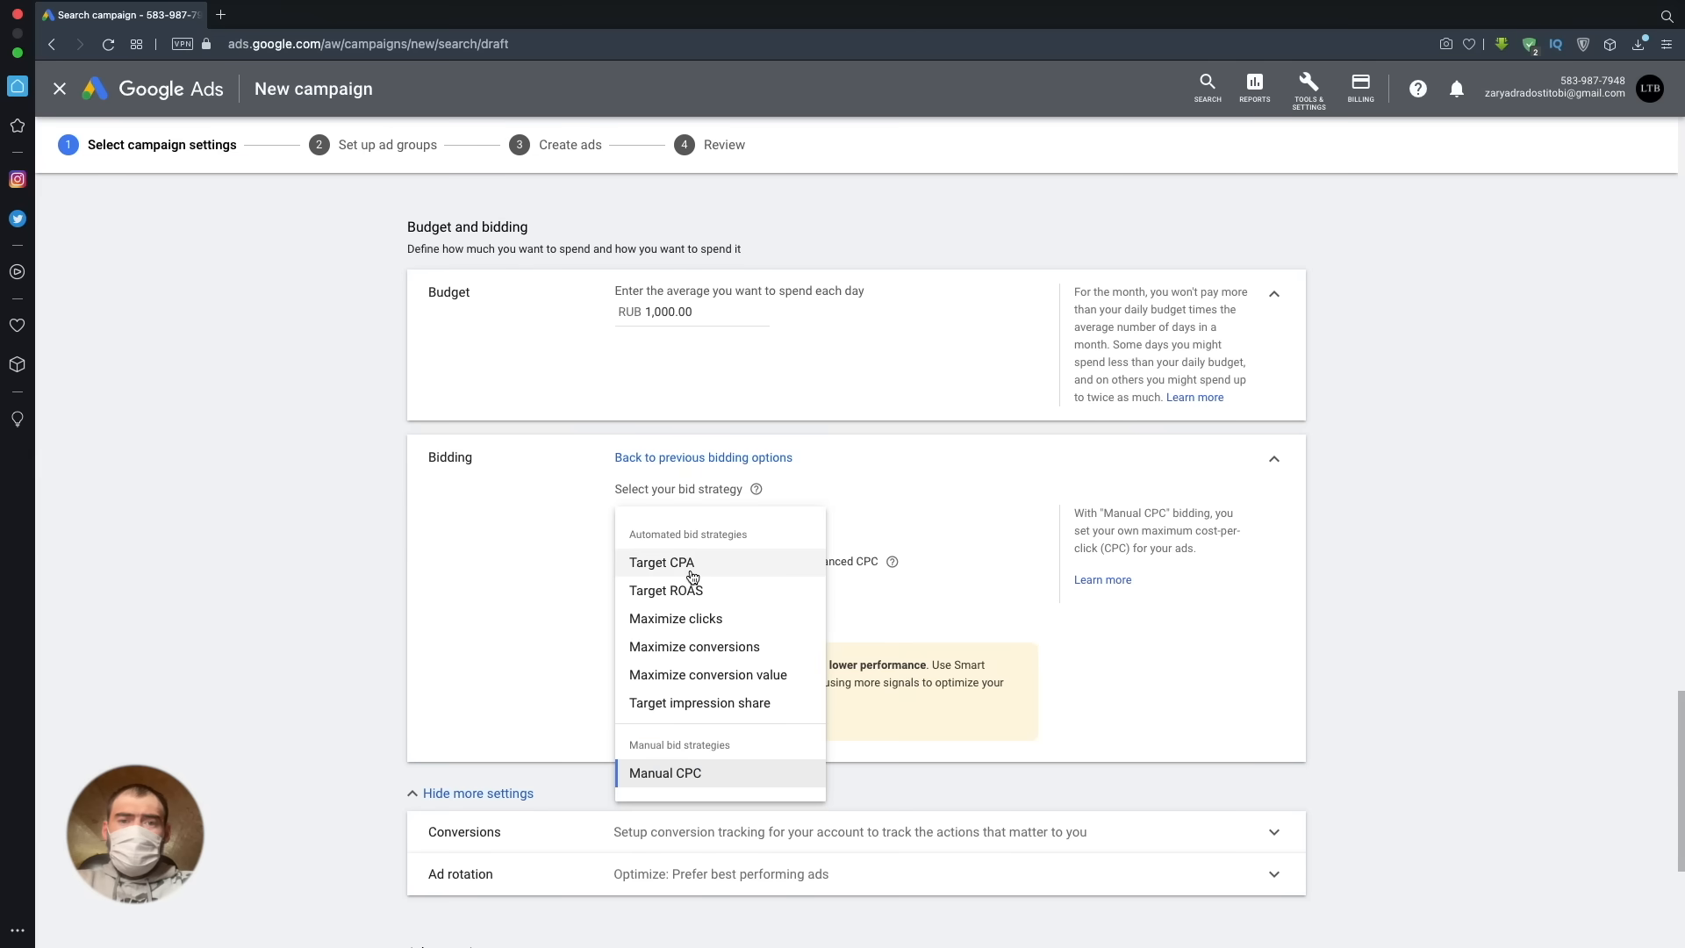
mouse_move(694, 576)
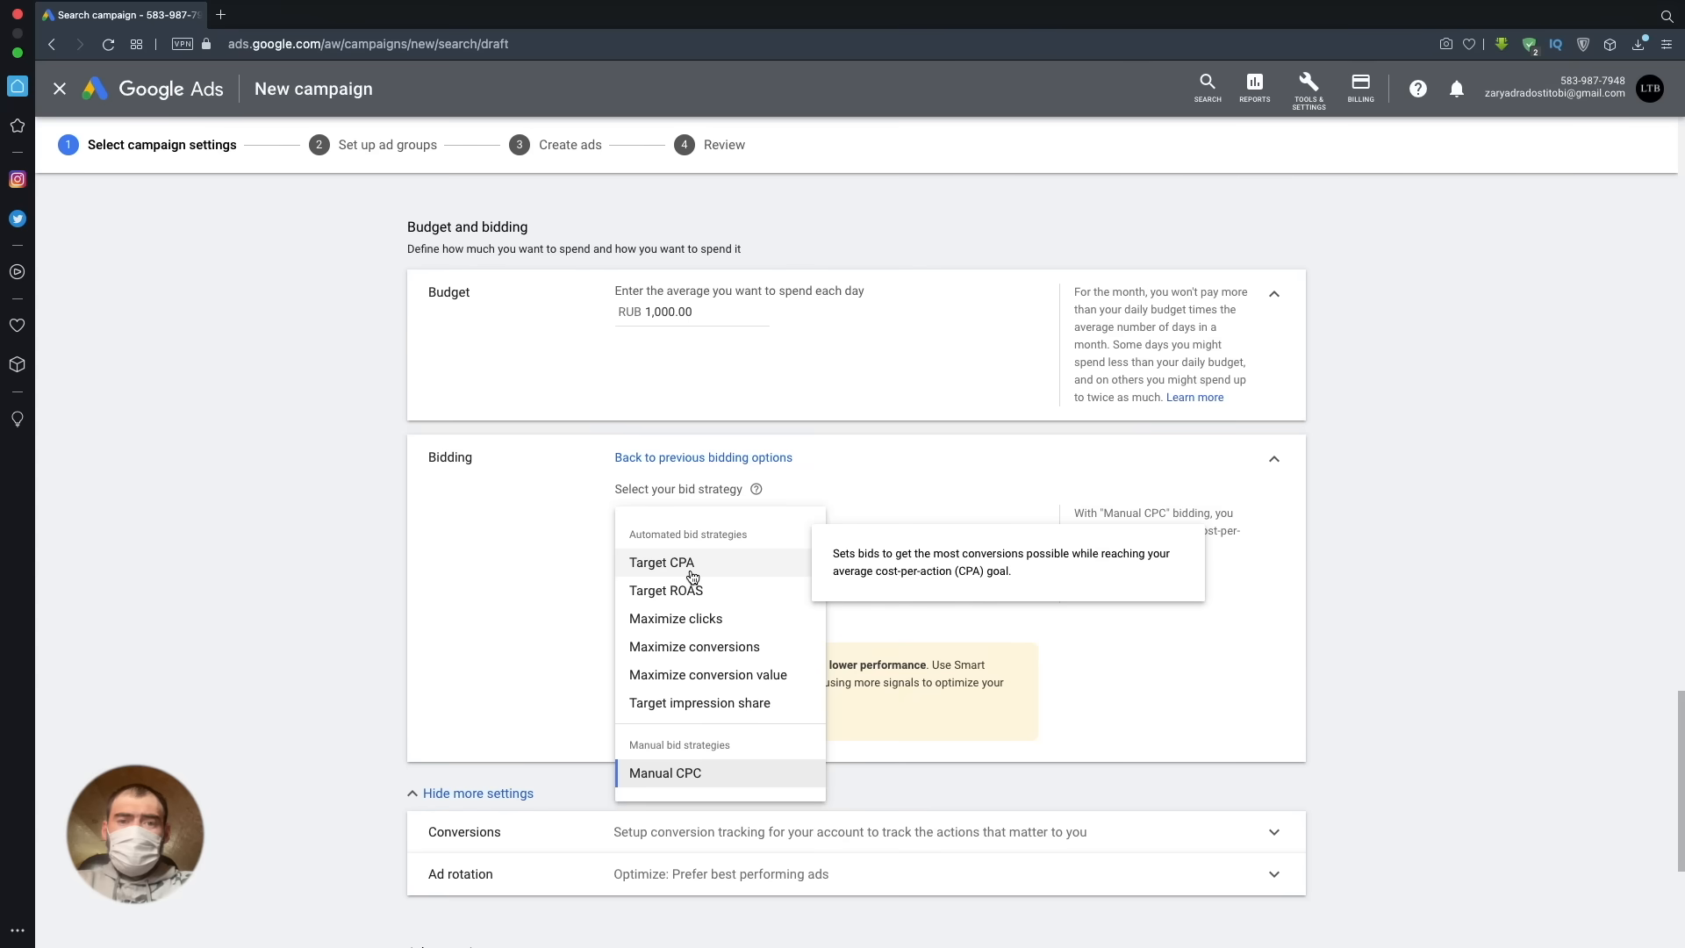
click(692, 563)
click(691, 573)
scroll(860, 571, up, 10)
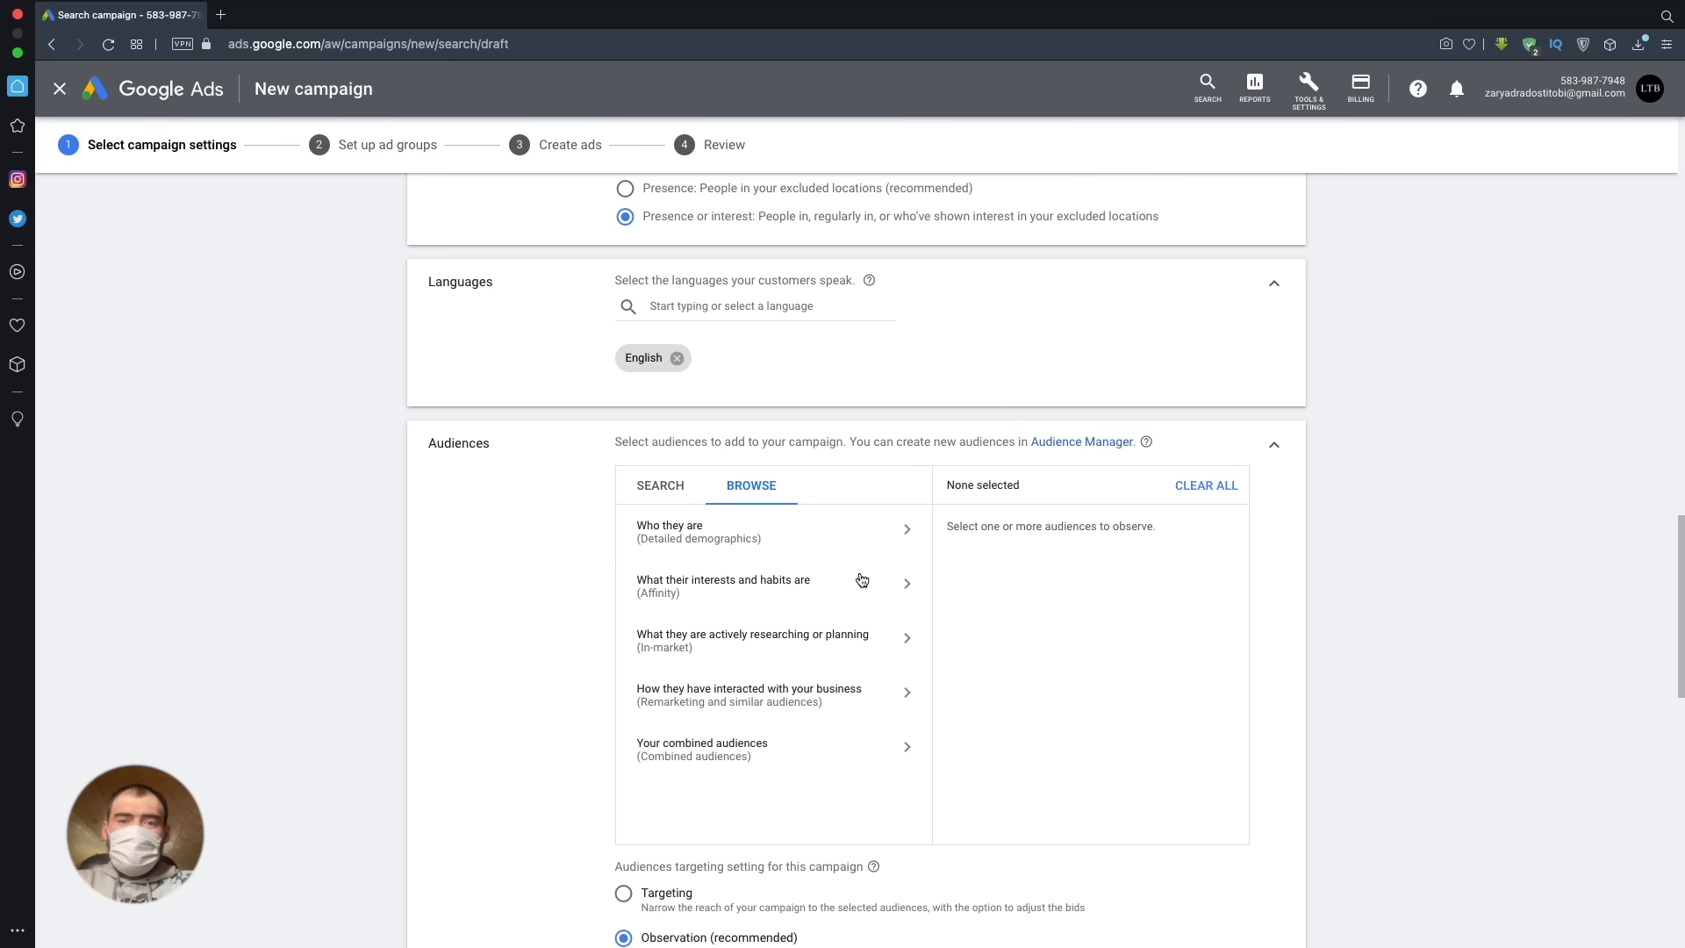
scroll(859, 572, down, 12)
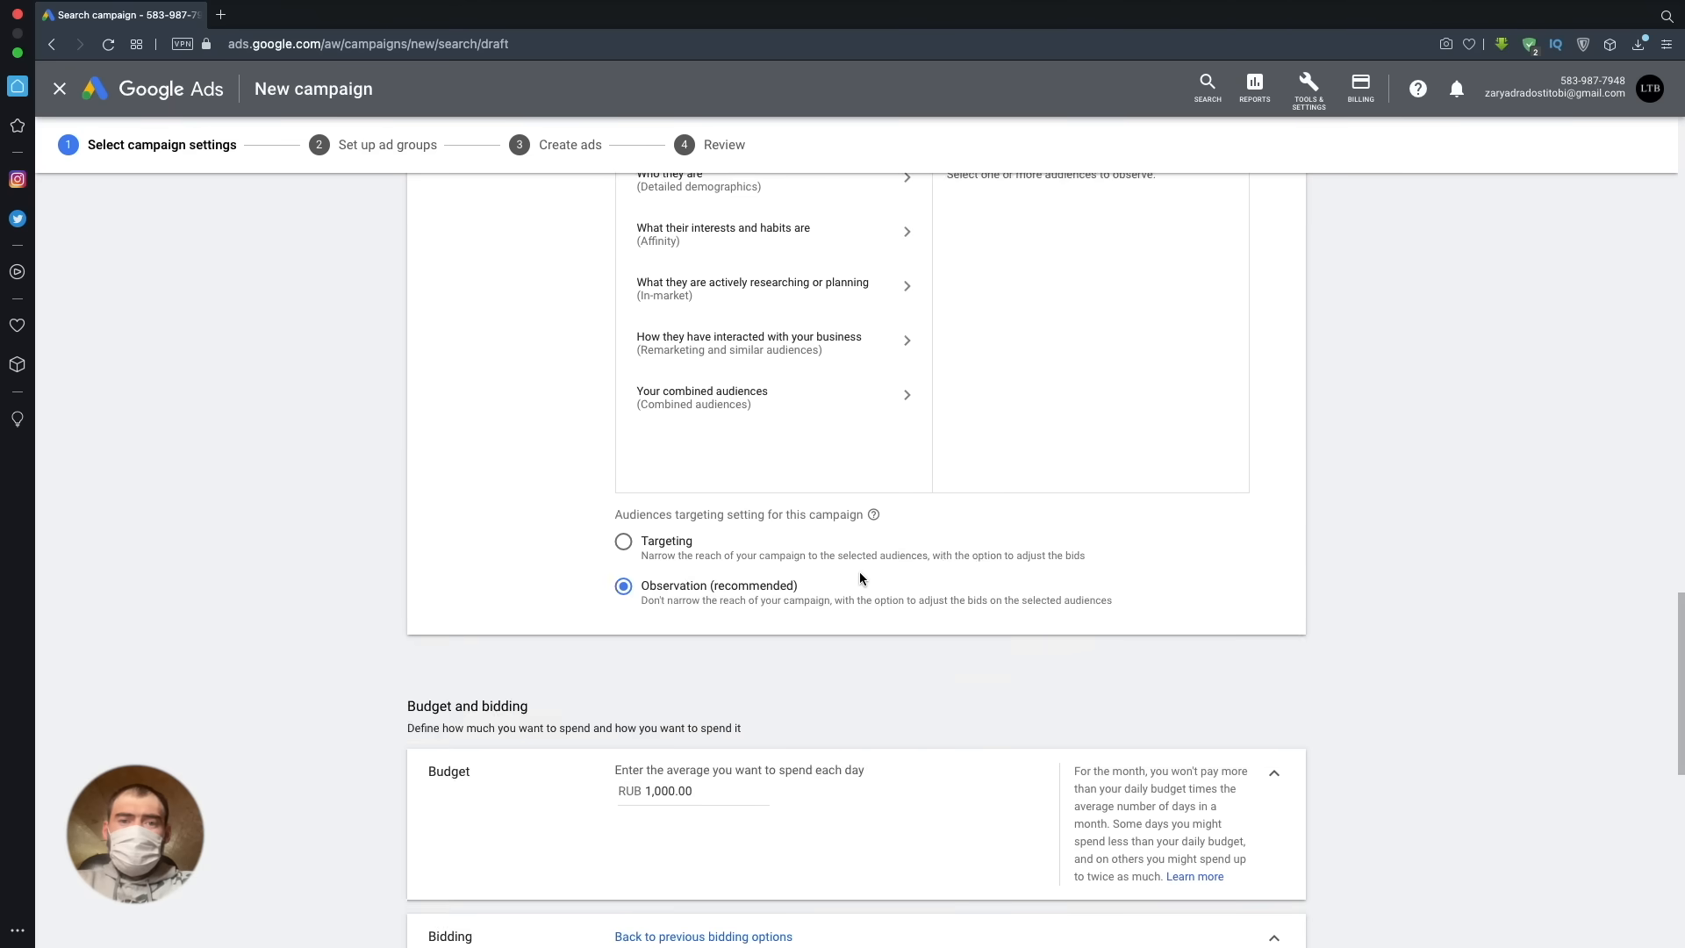
click(745, 464)
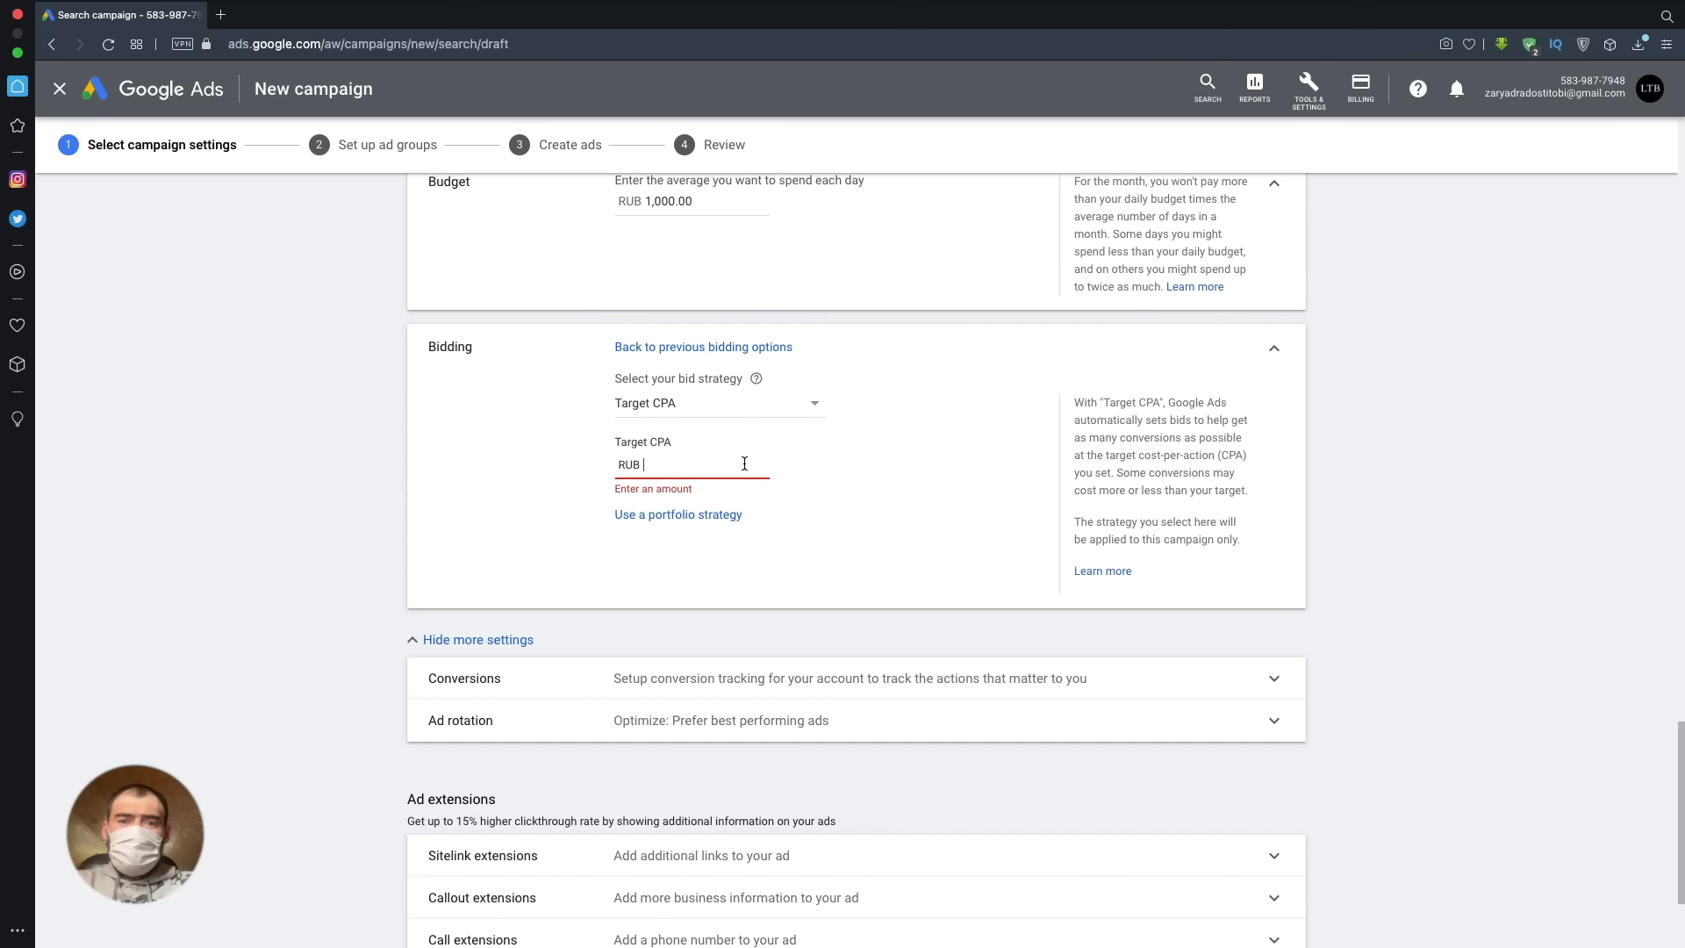
text(100)
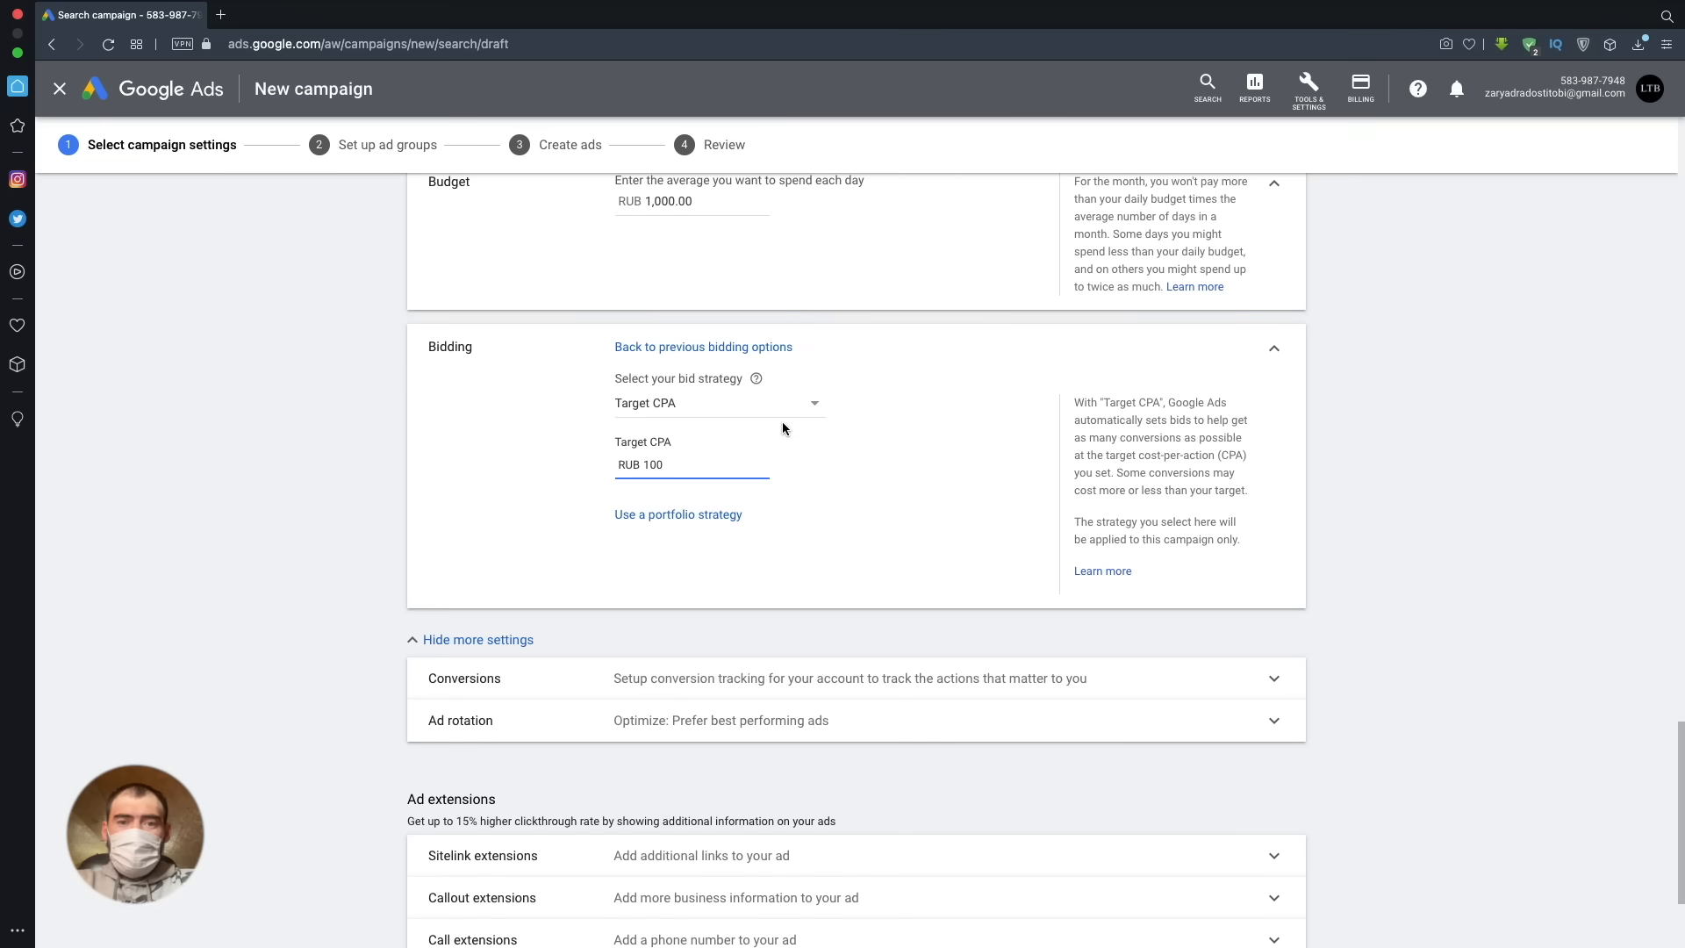
- Change the bid strategy to Target ROAS and read the help explanation for its target value
click(805, 403)
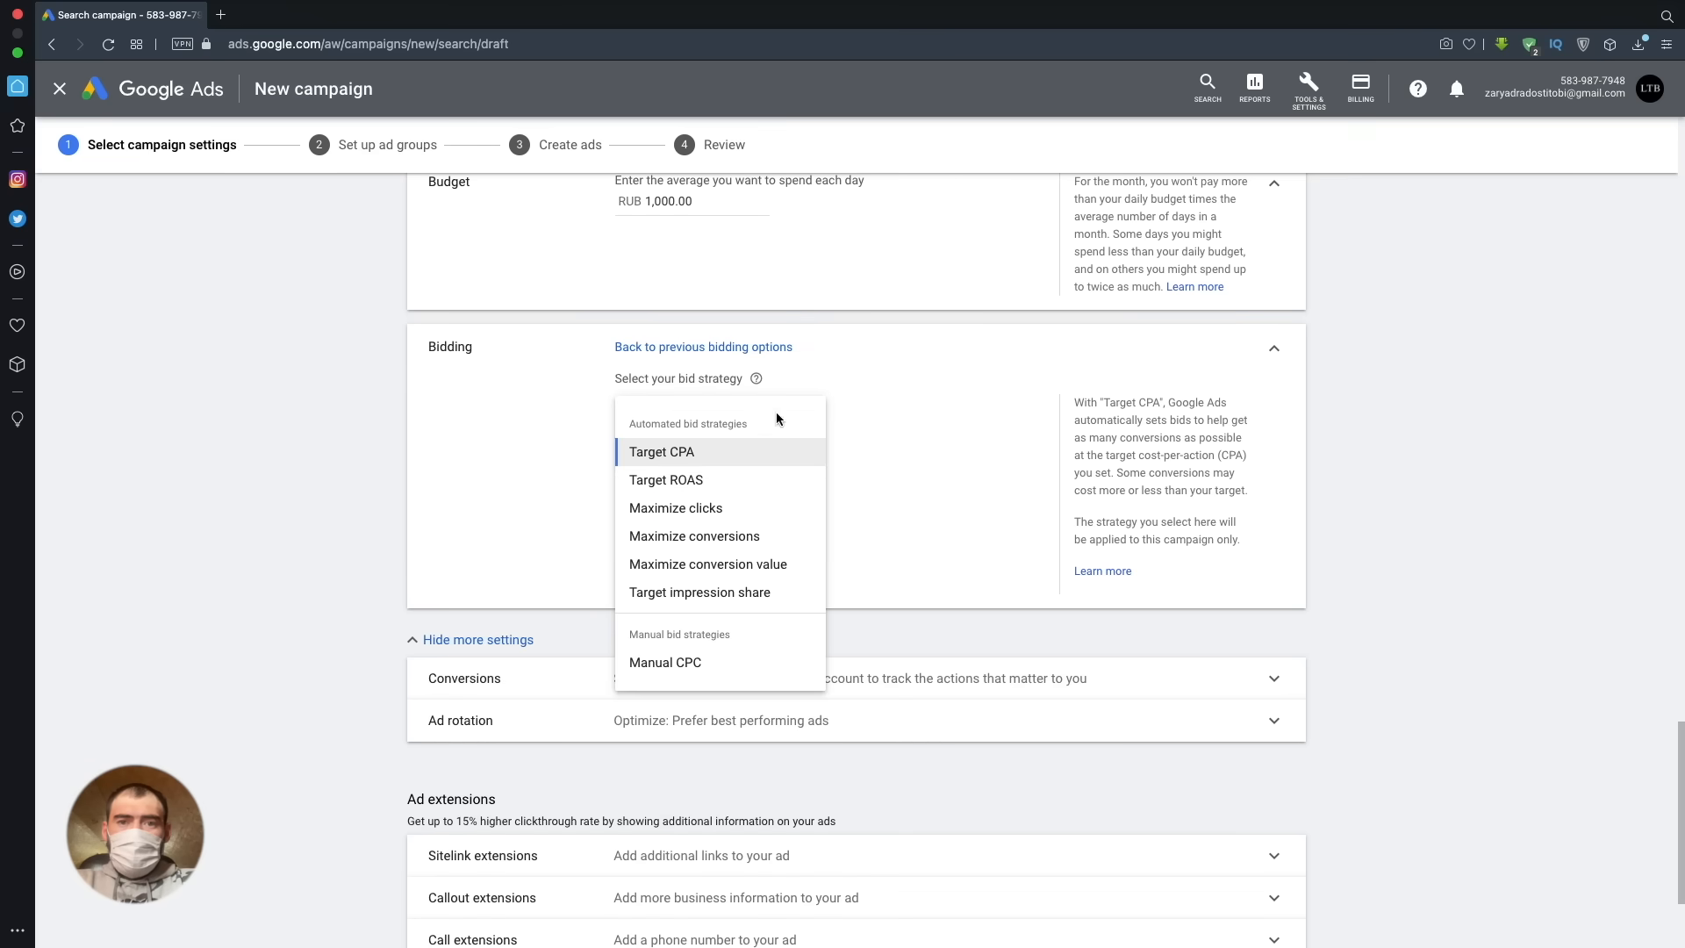
click(744, 475)
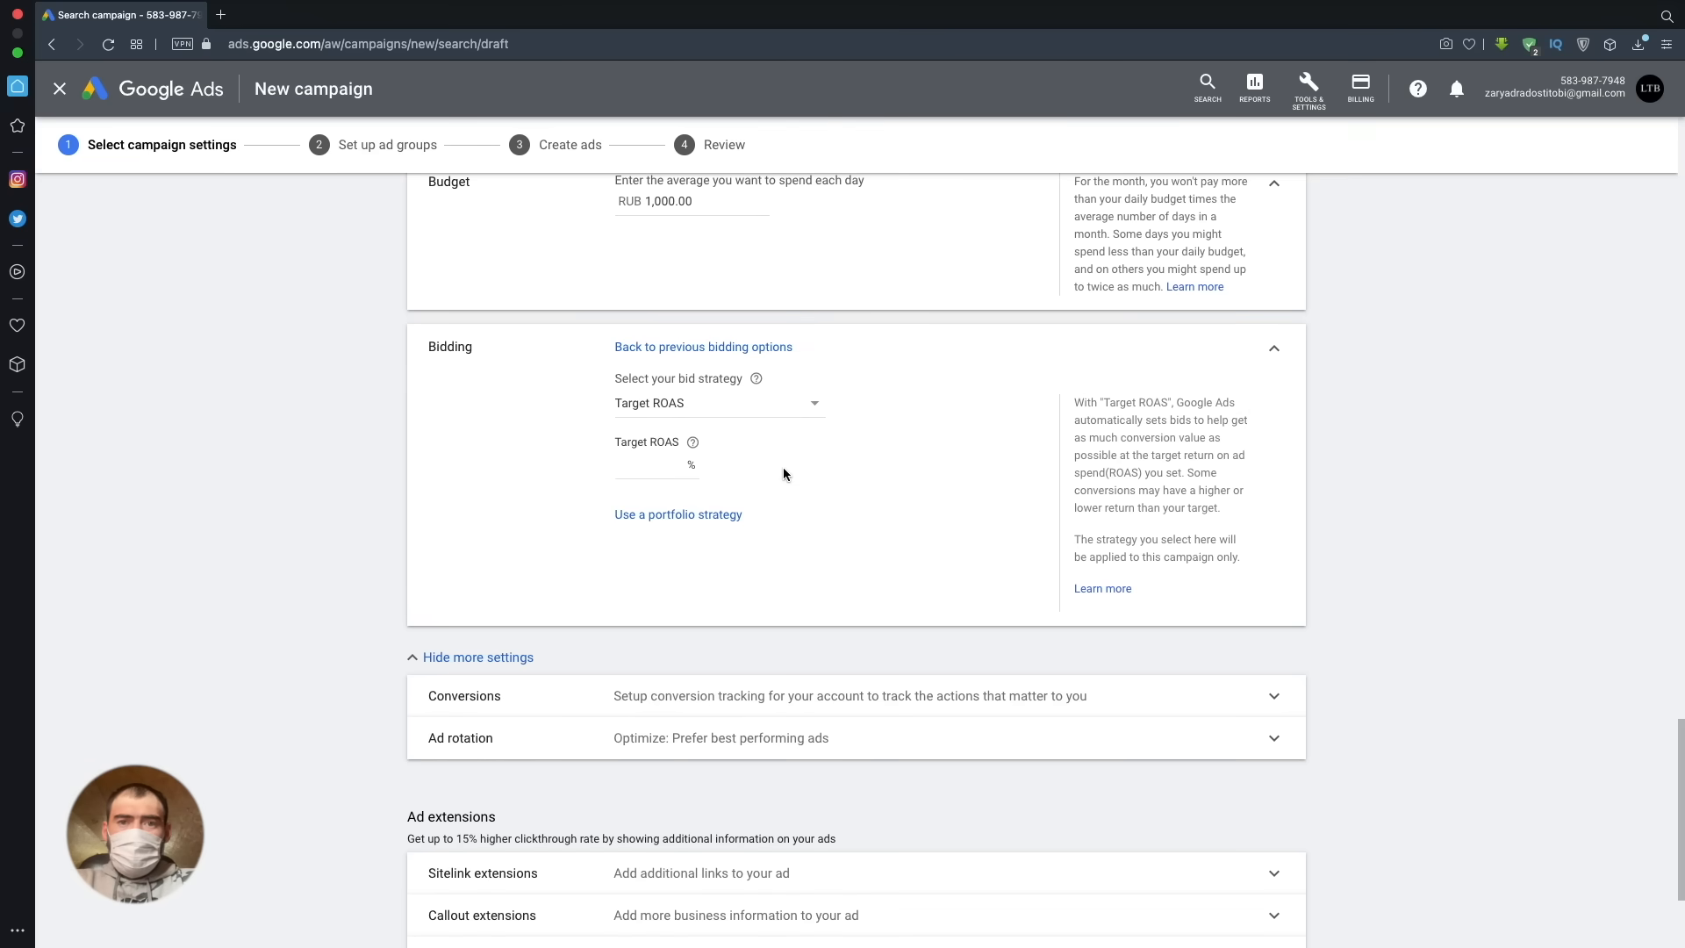
scroll(782, 467, up, 10)
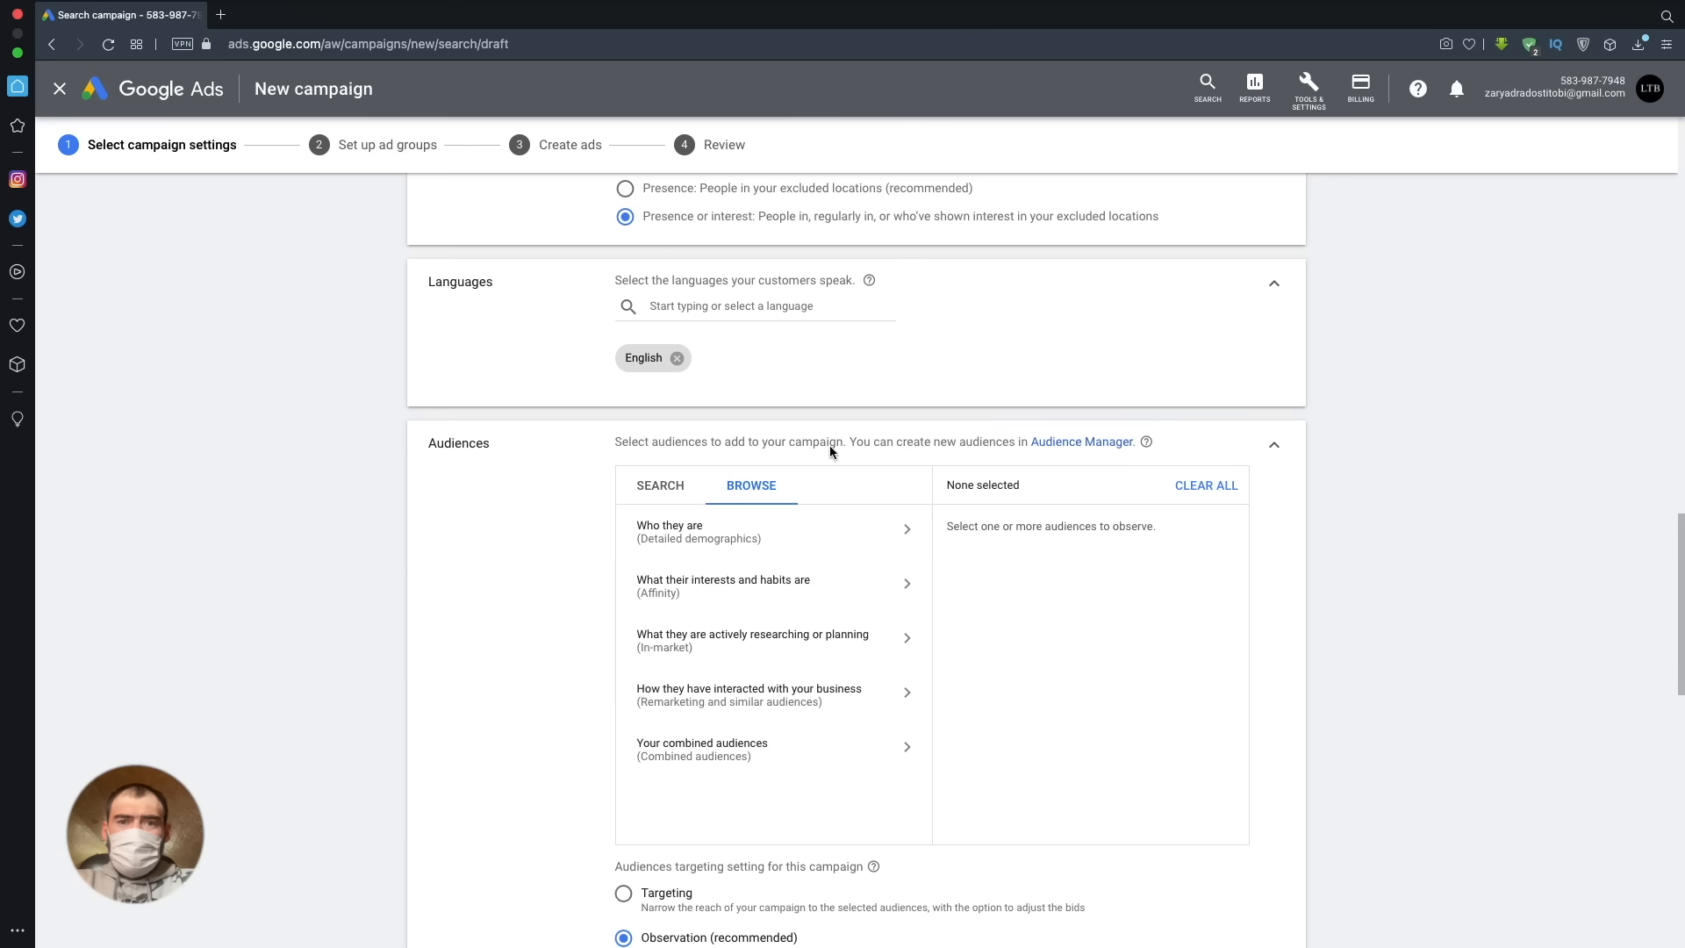
scroll(971, 576, down, 10)
scroll(971, 580, down, 4)
scroll(955, 577, up, 2)
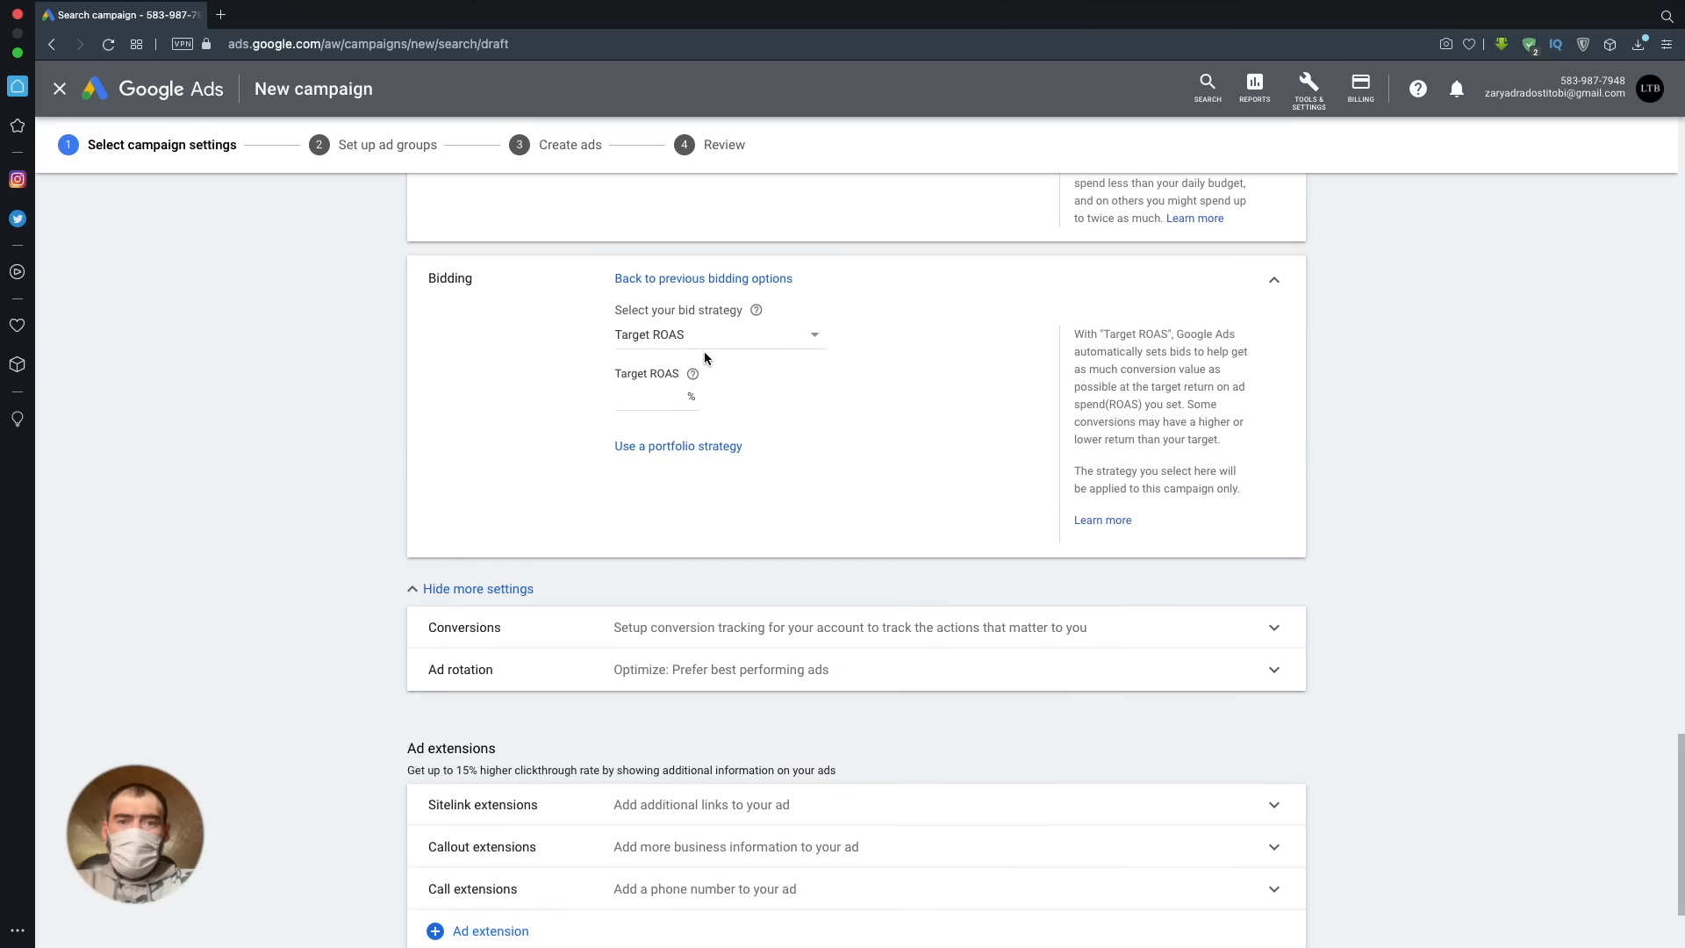
mouse_move(695, 376)
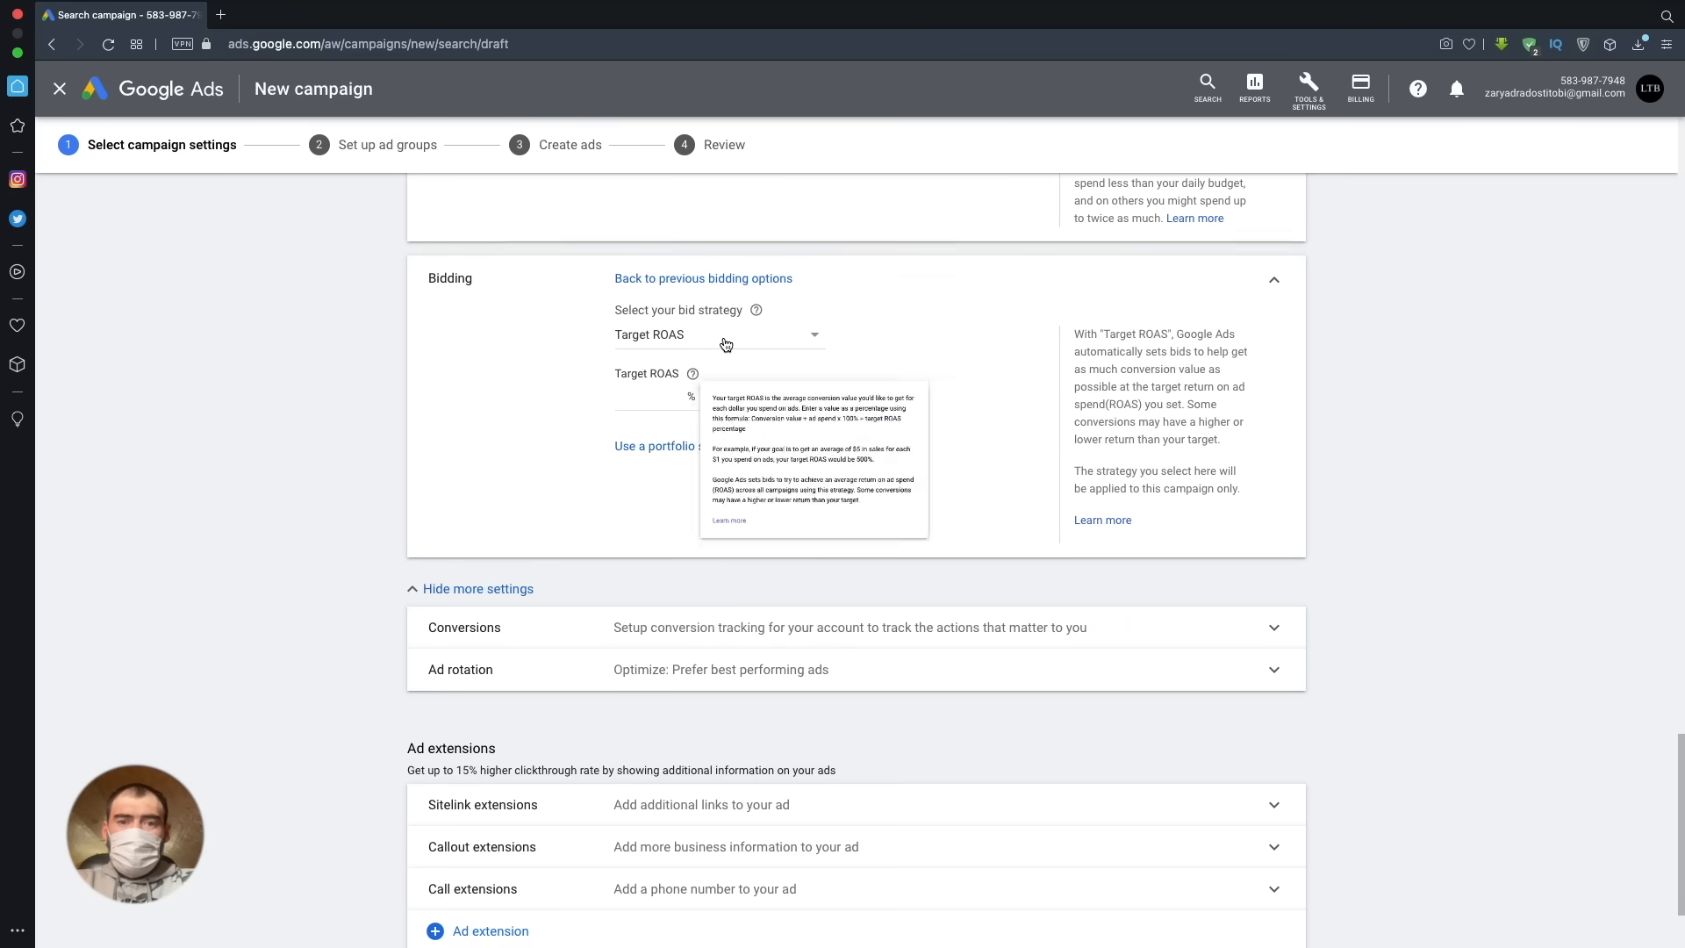
- Change the bid strategy to Maximize clicks and collapse the Audiences section of the campaign settings
click(715, 336)
click(725, 437)
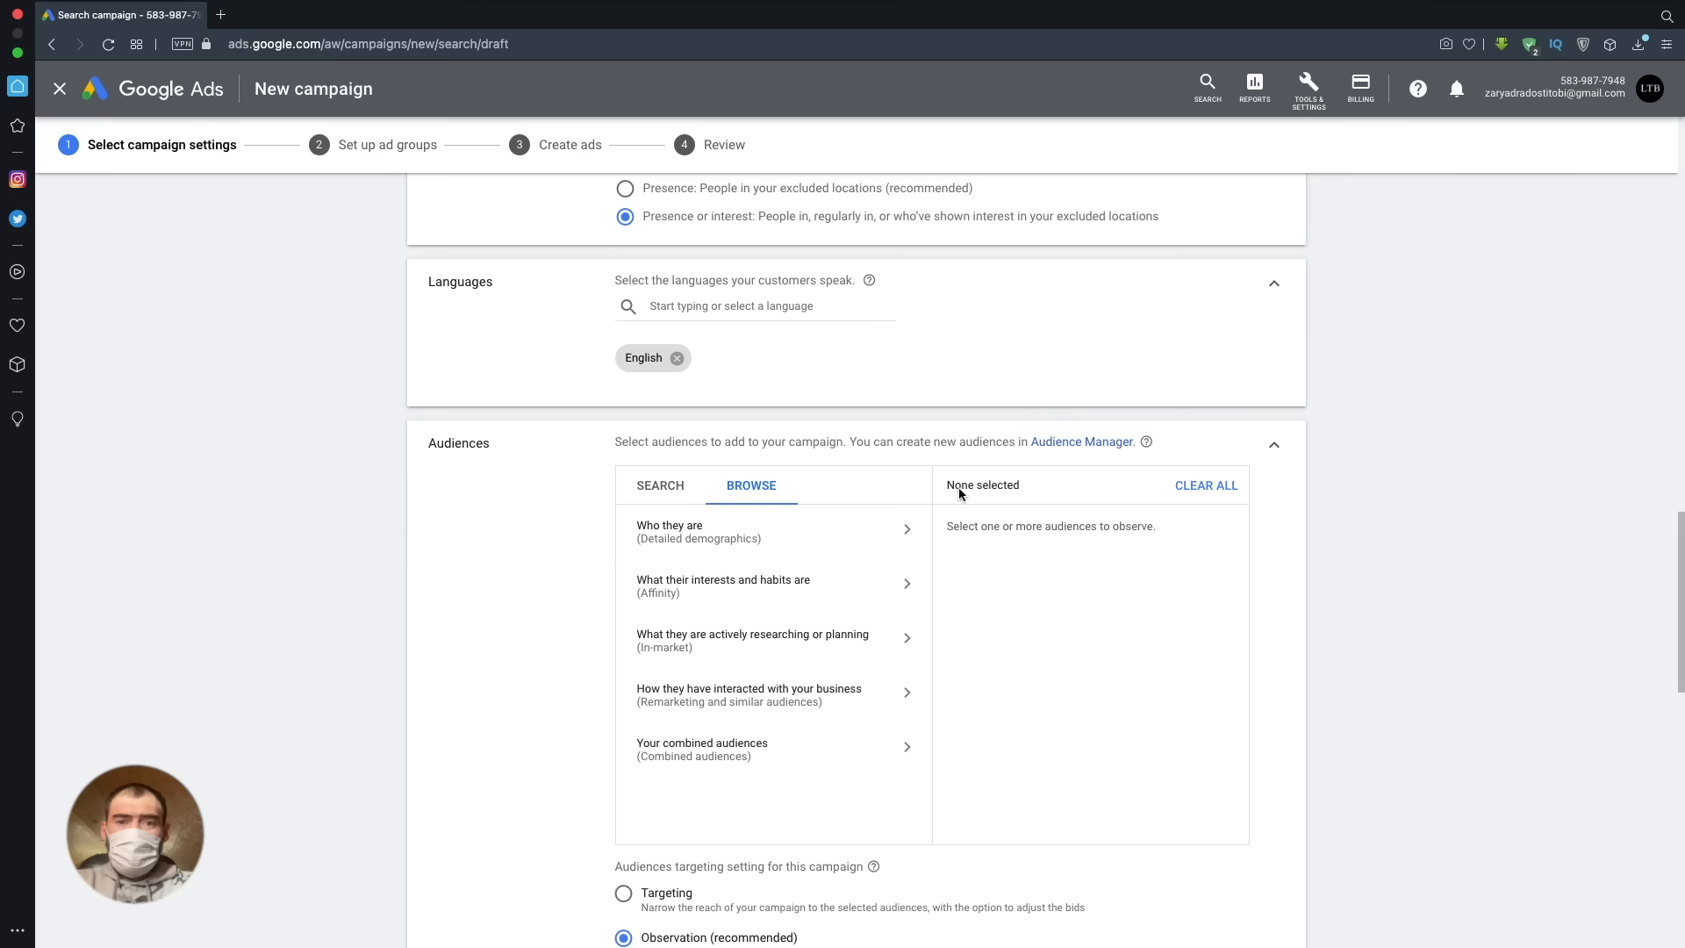
click(1273, 445)
scroll(836, 503, down, 5)
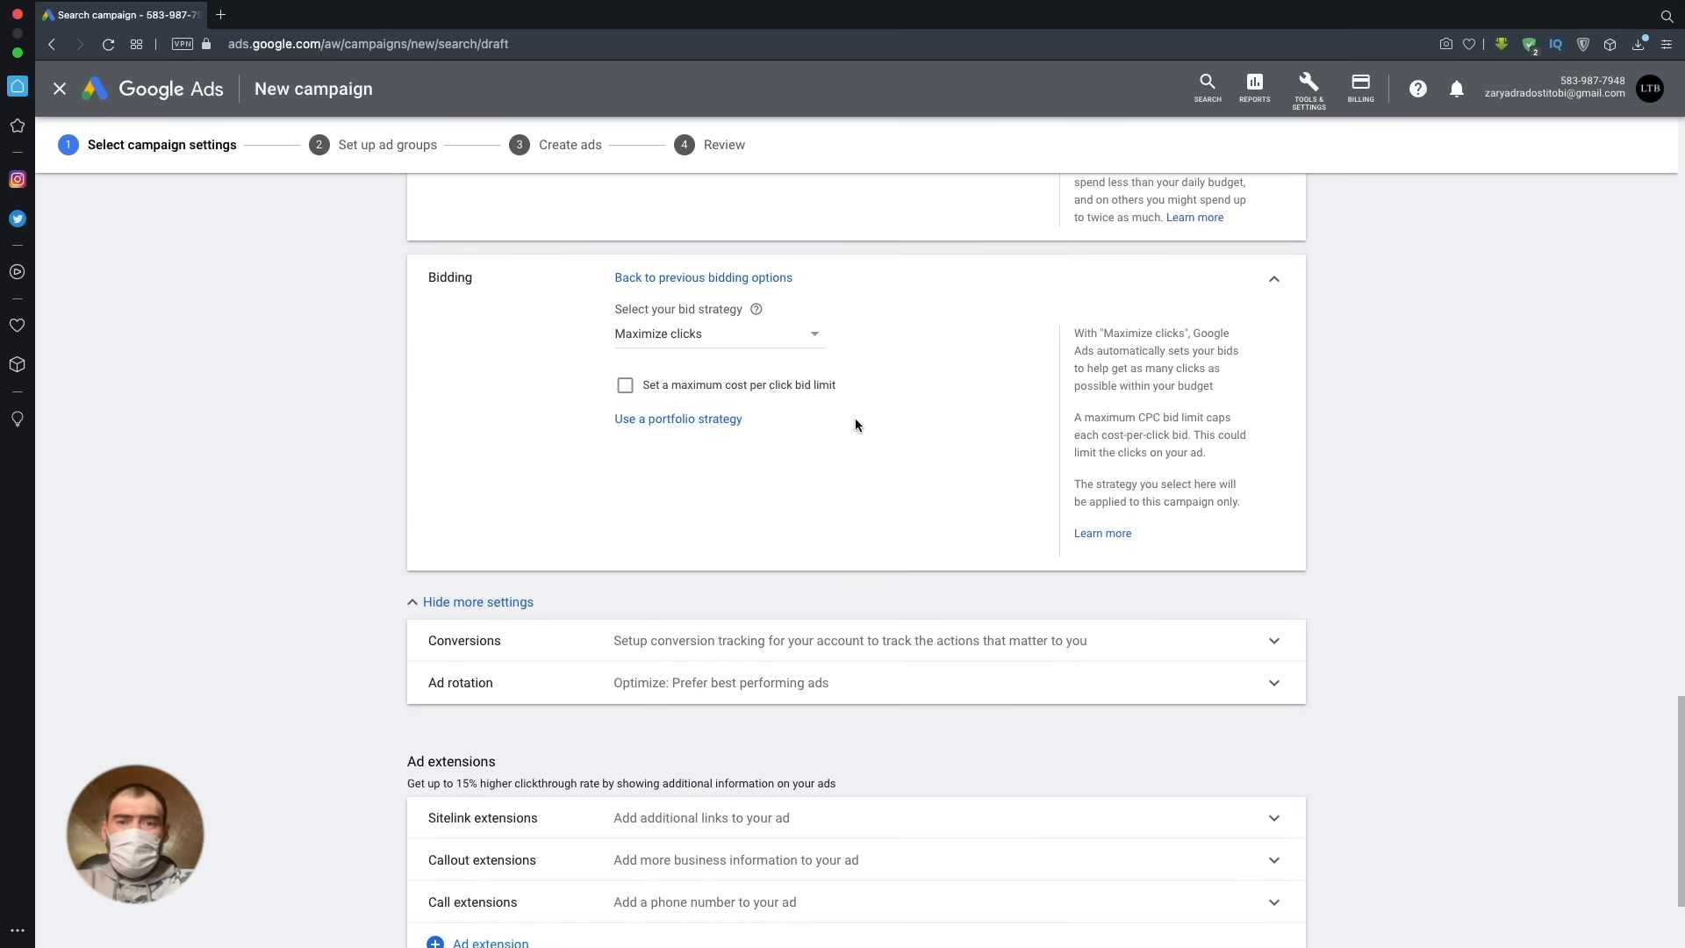
- Enable a maximum cost per click bid limit for the Maximize clicks strategy and set it to RUB 100
click(623, 386)
click(713, 425)
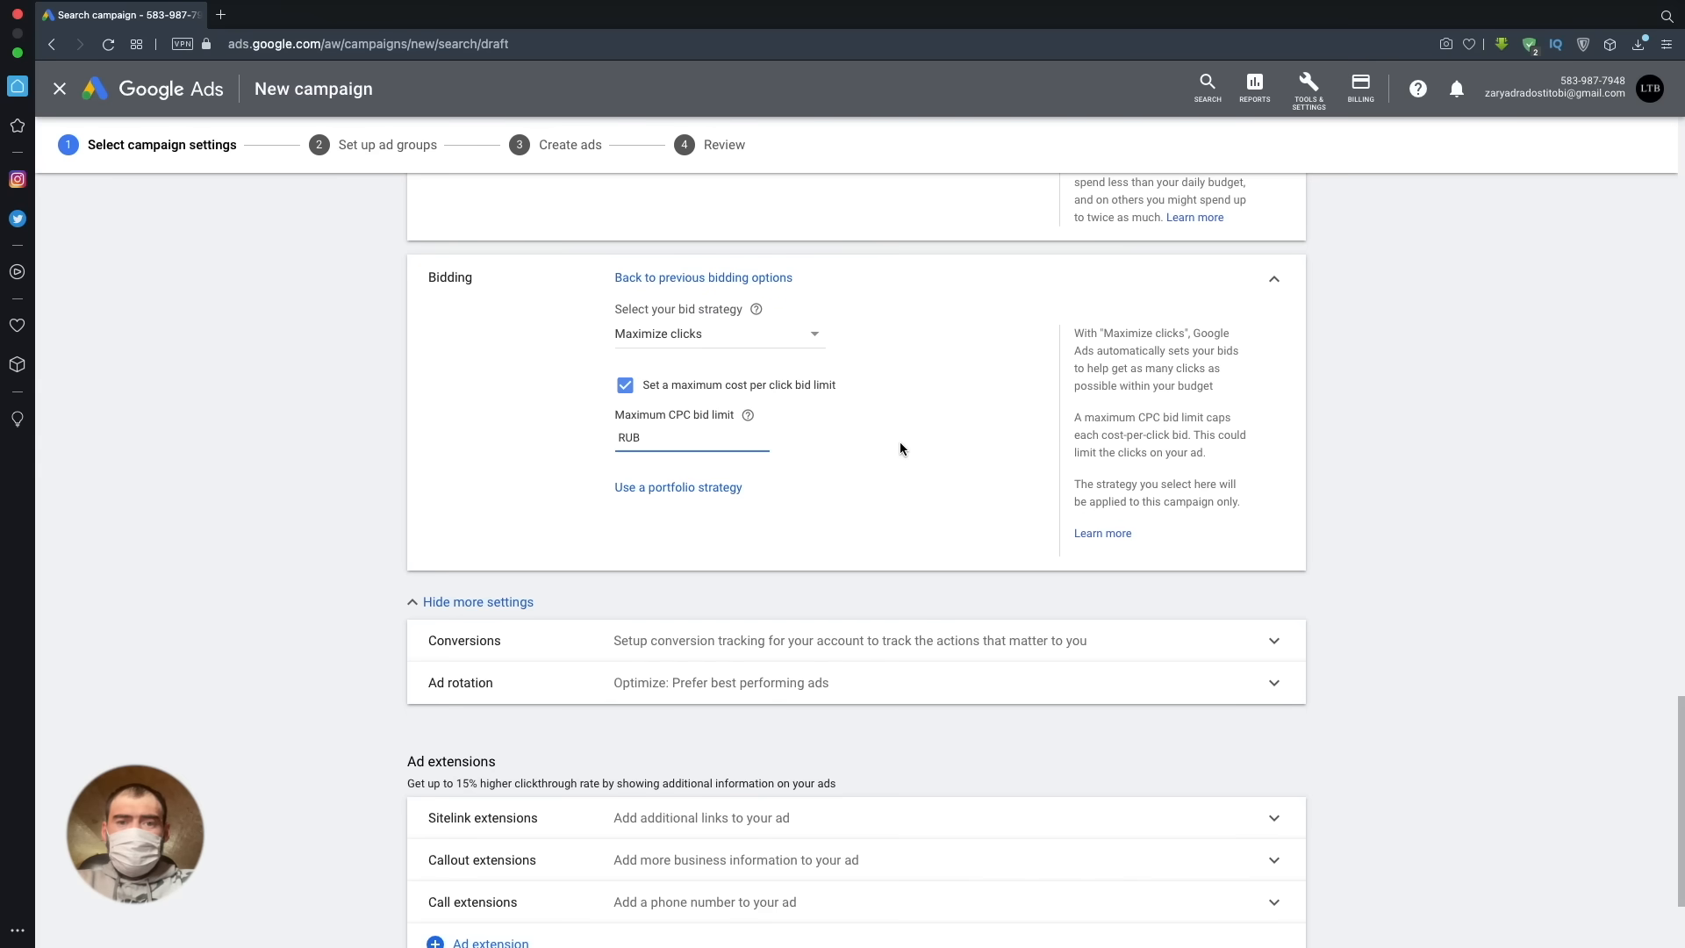
text(100)
- Switch the bid strategy to Maximize conversions and from there to Maximize conversion value
click(804, 330)
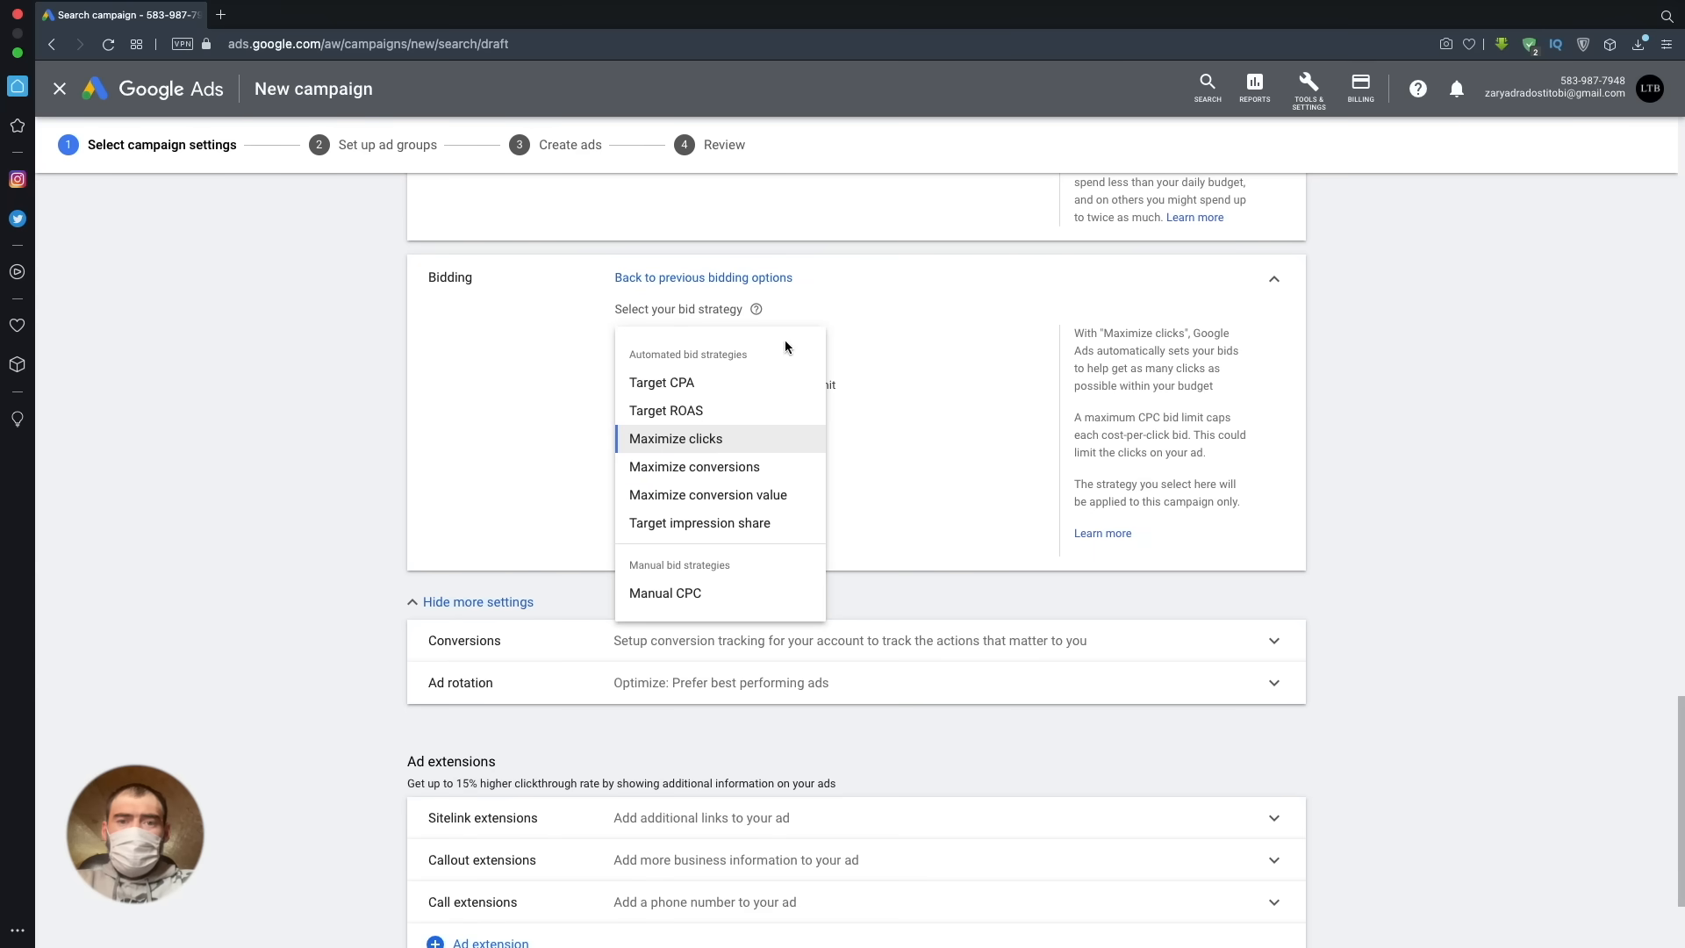
click(727, 465)
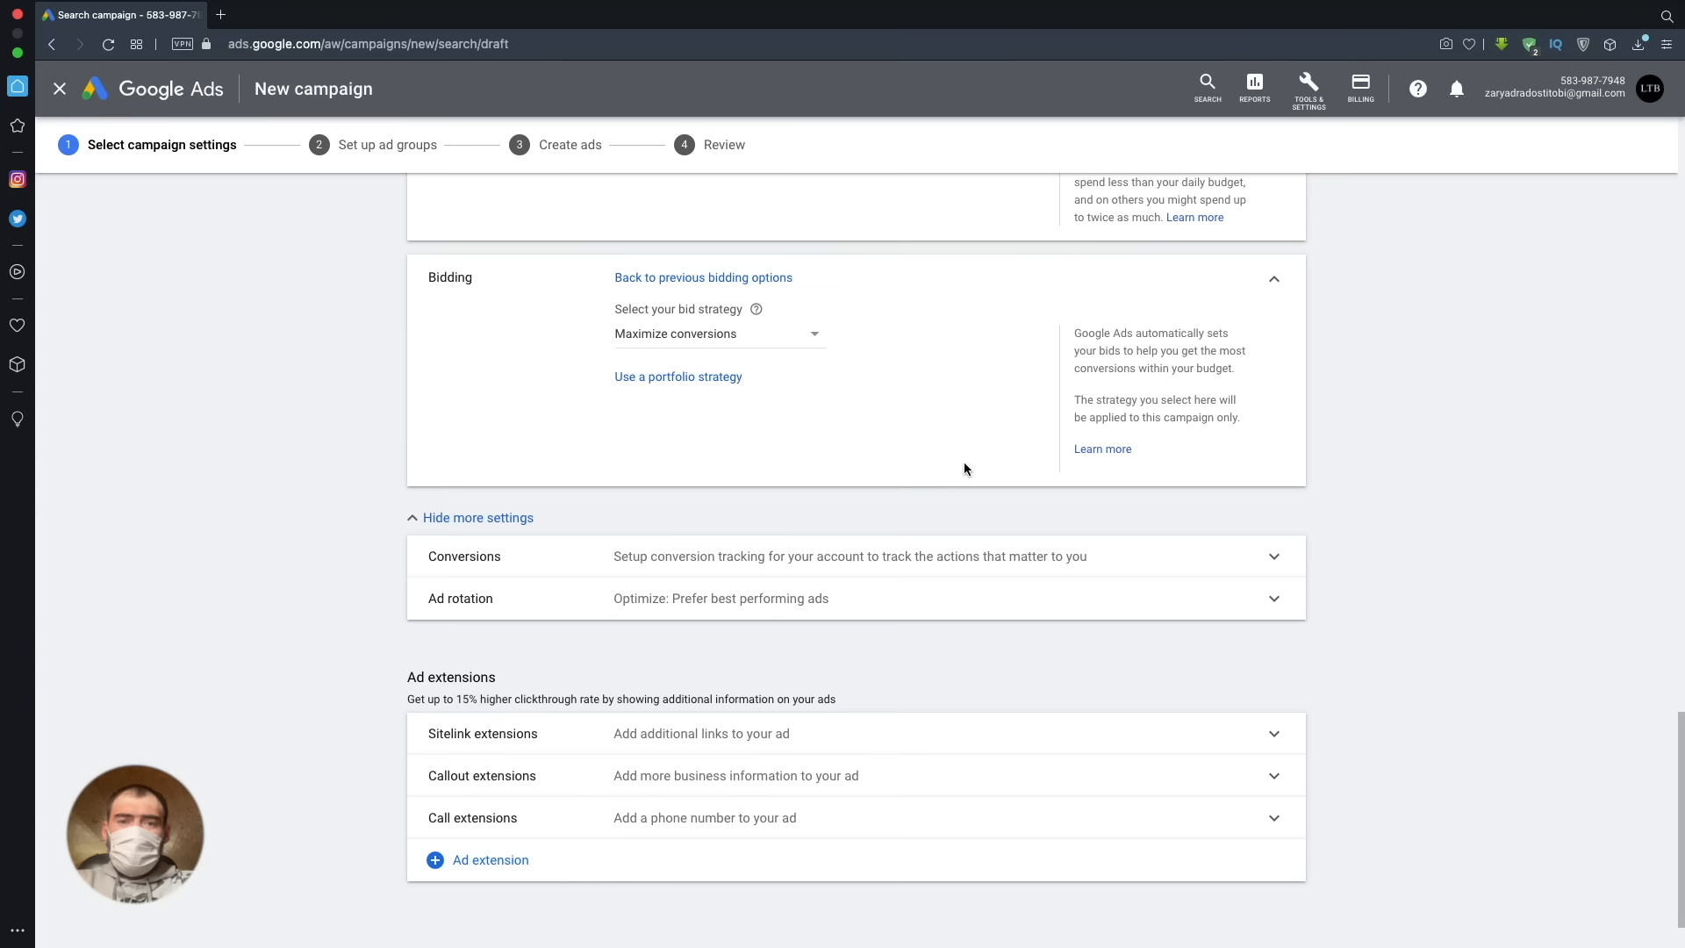
click(809, 337)
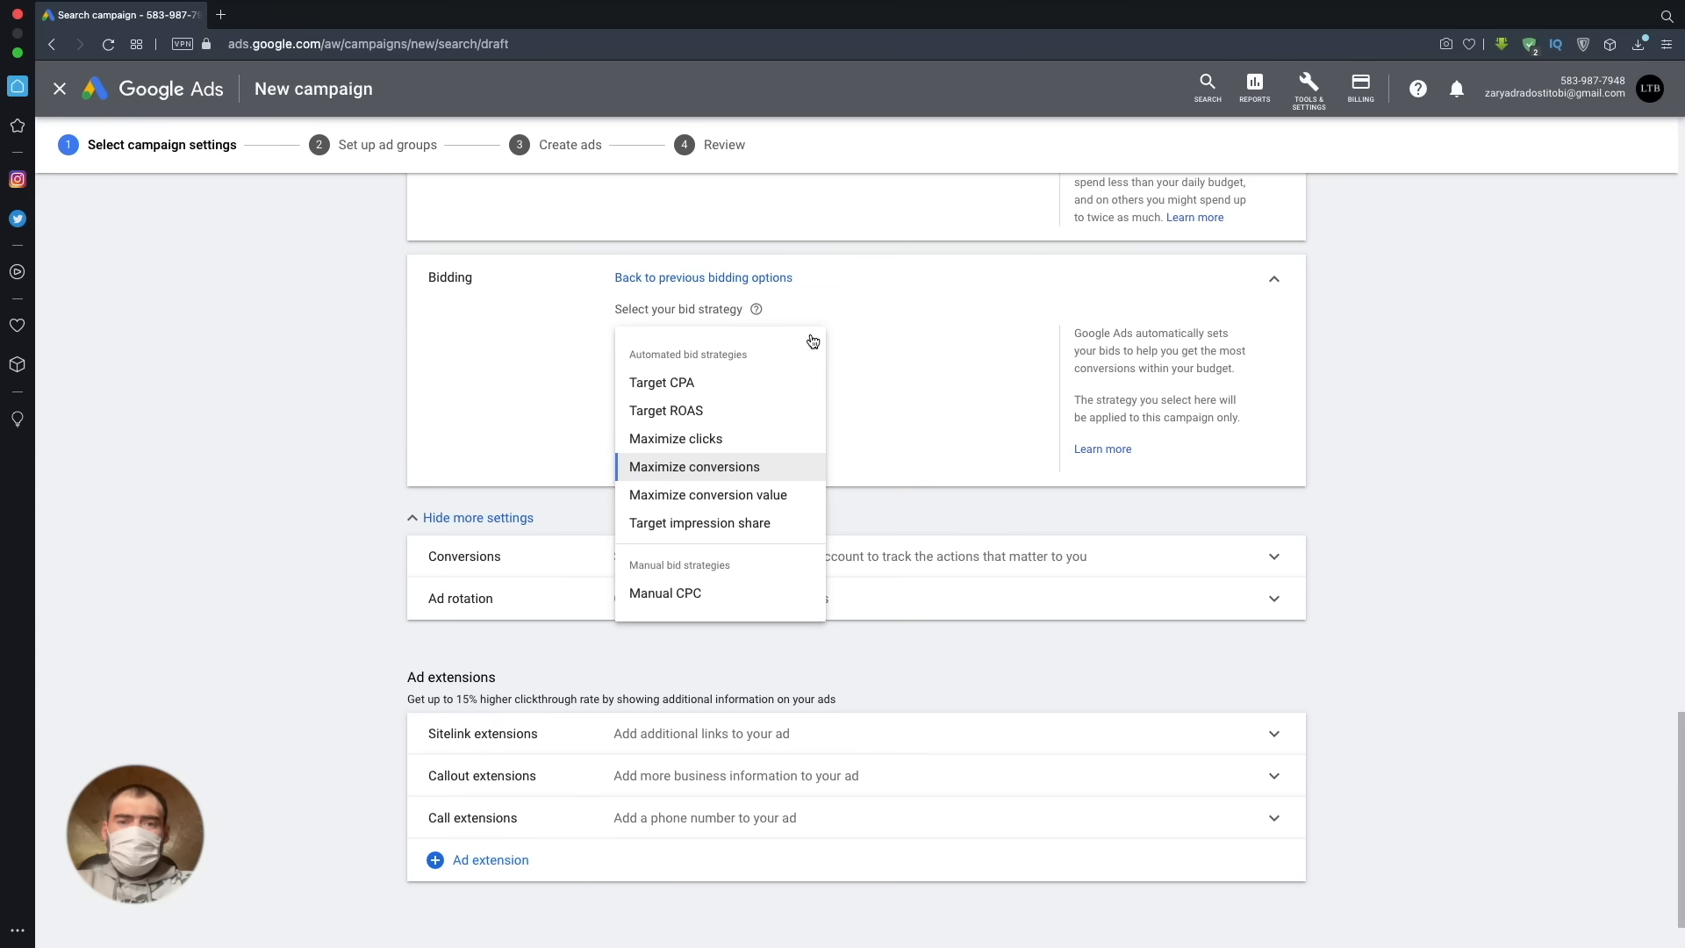
click(785, 496)
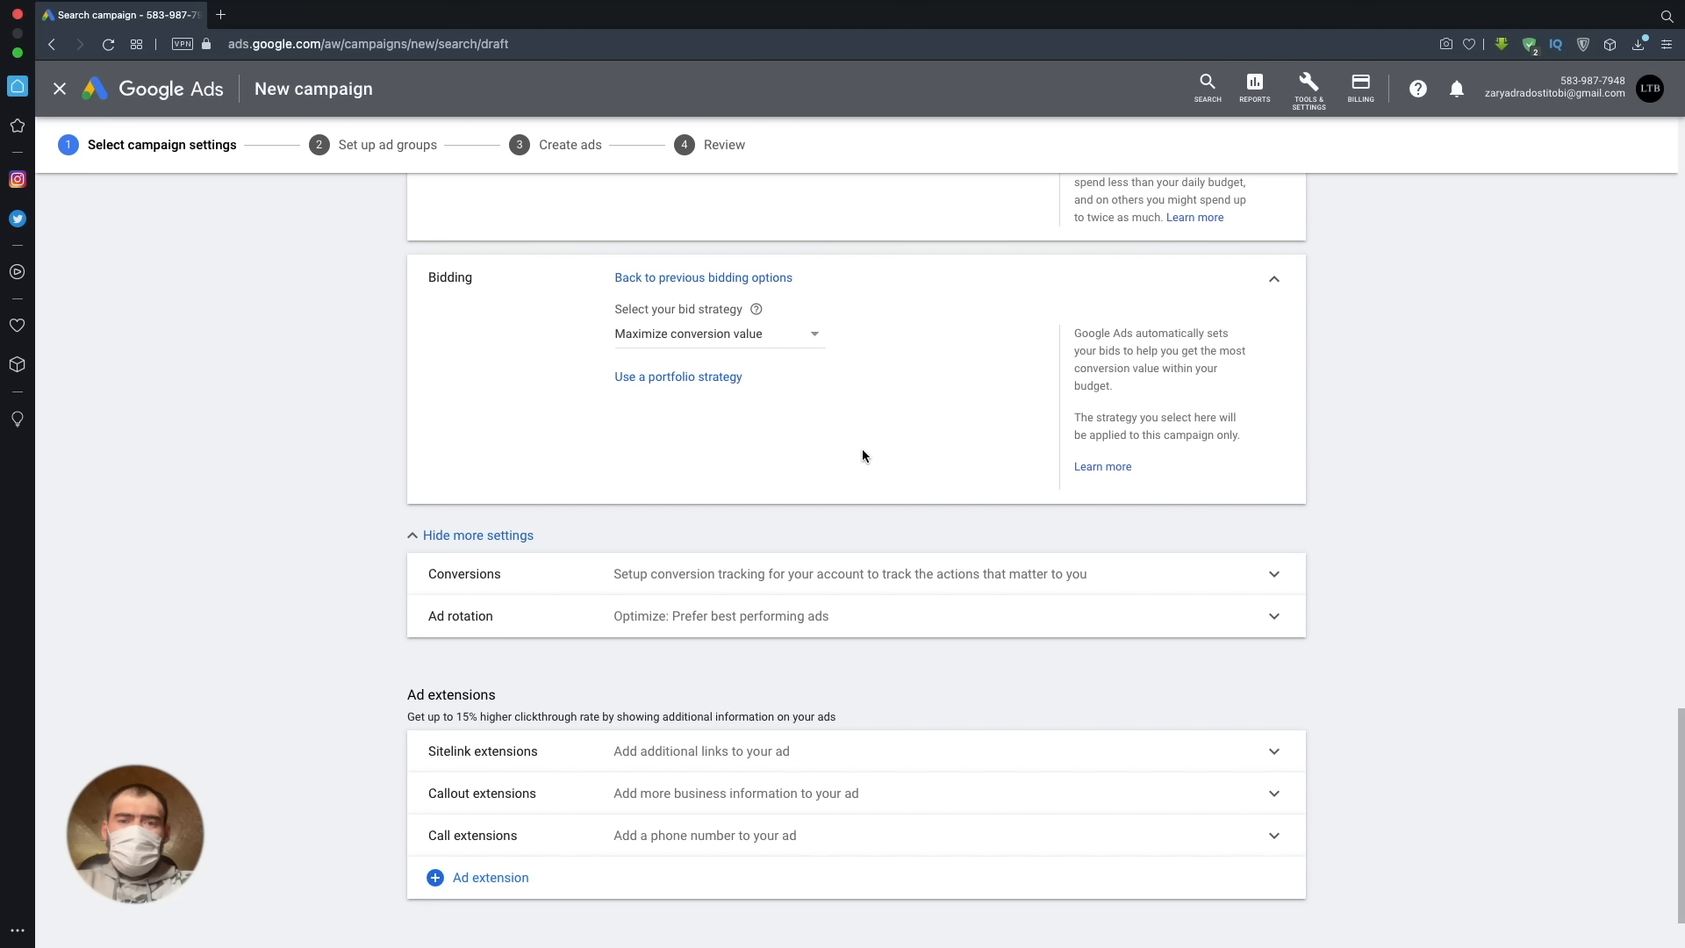
- Change the bid strategy to Target impression share with ads appearing at the absolute top of results page
click(802, 343)
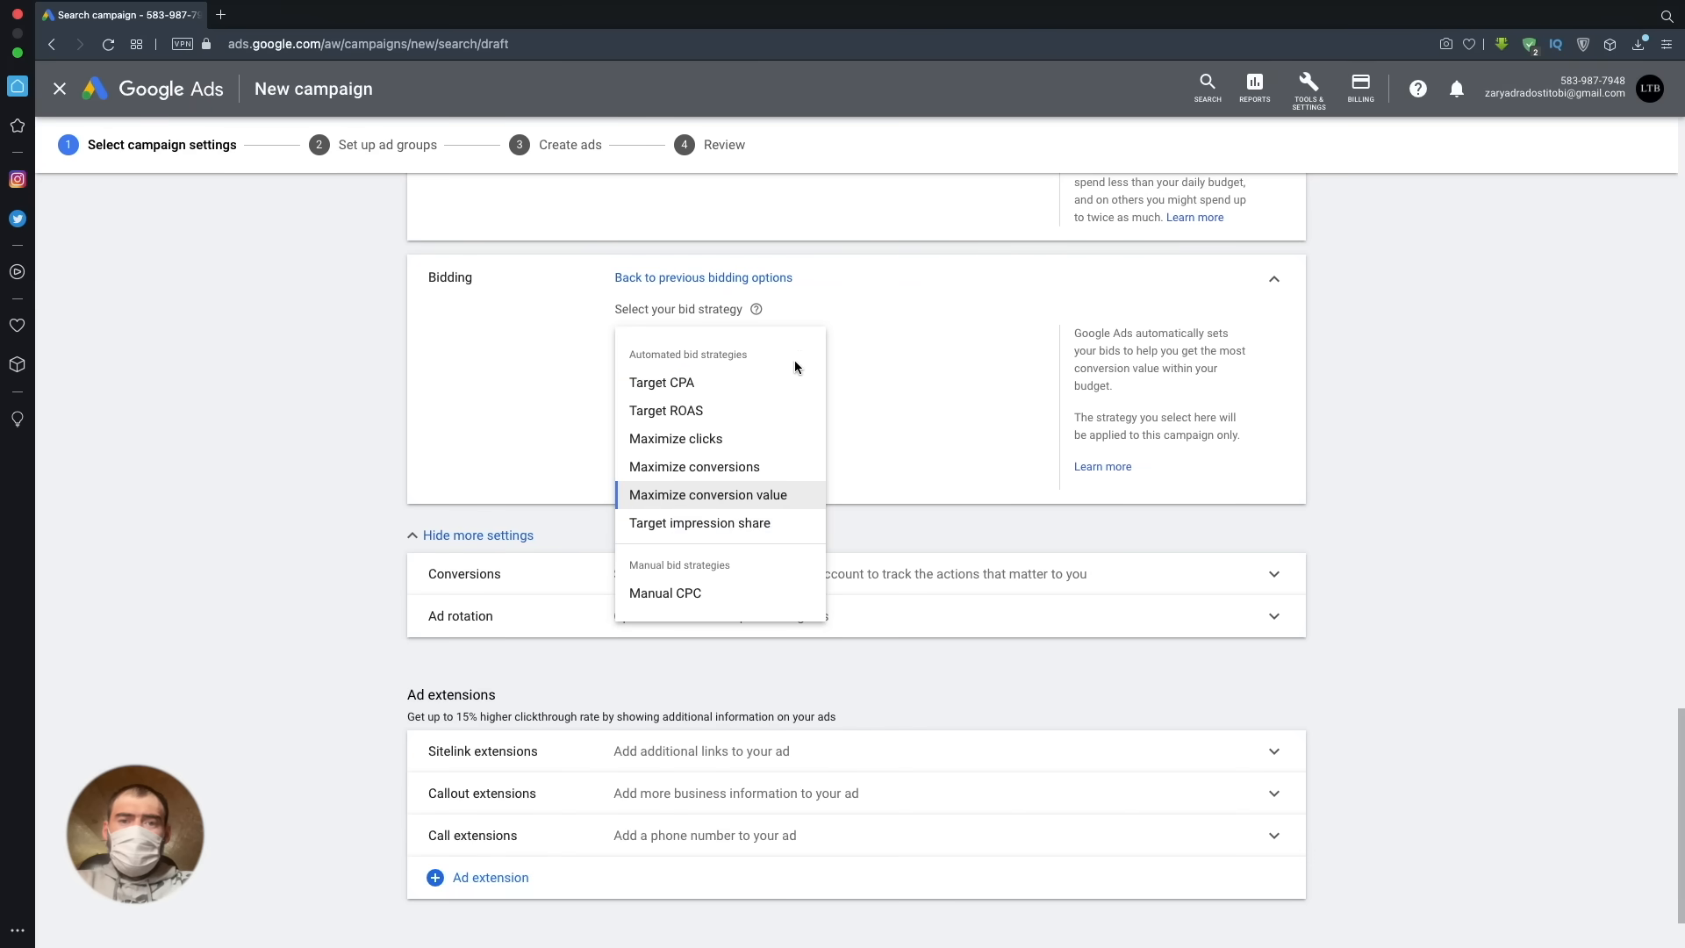
click(760, 523)
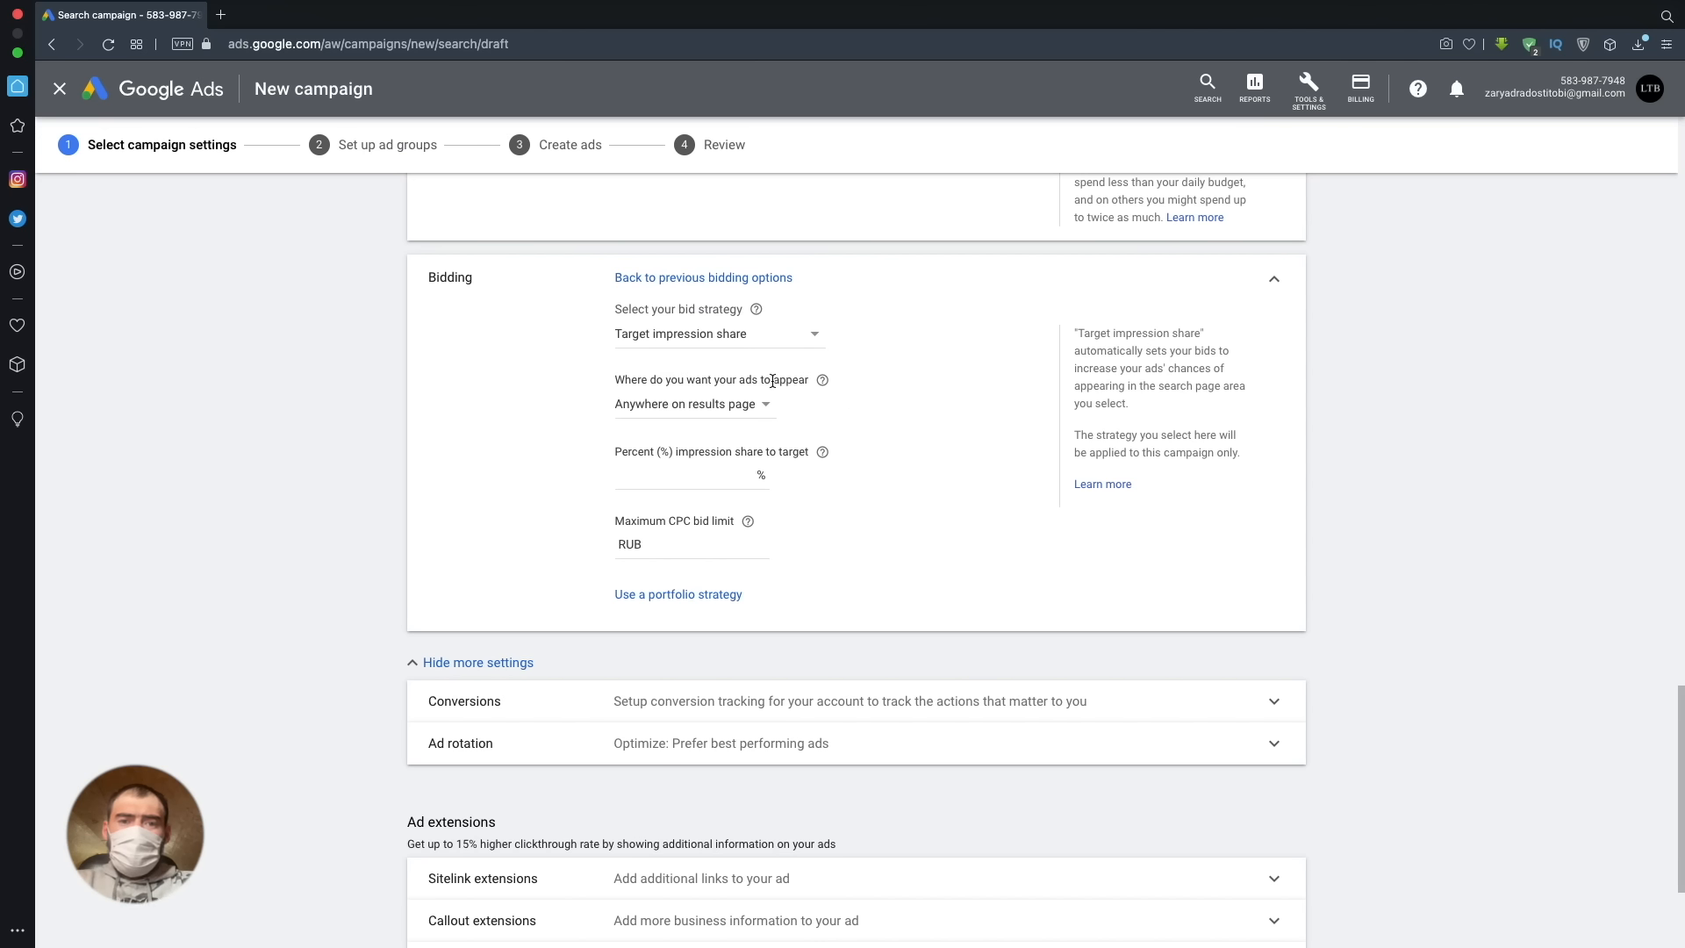
click(759, 405)
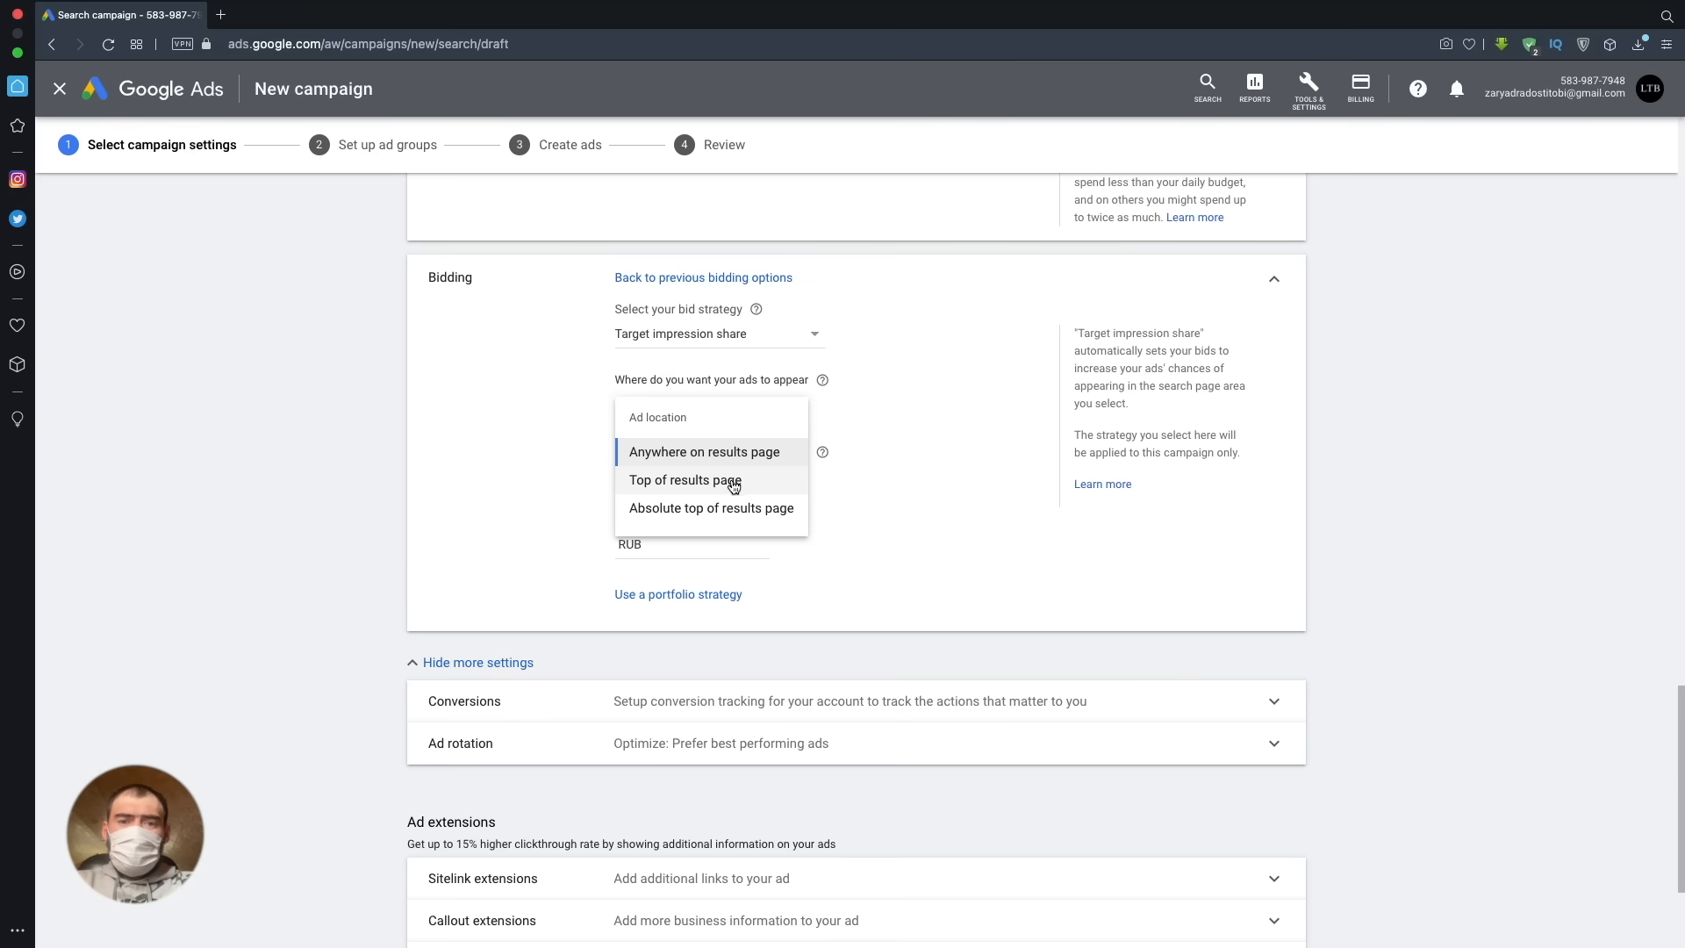
click(726, 509)
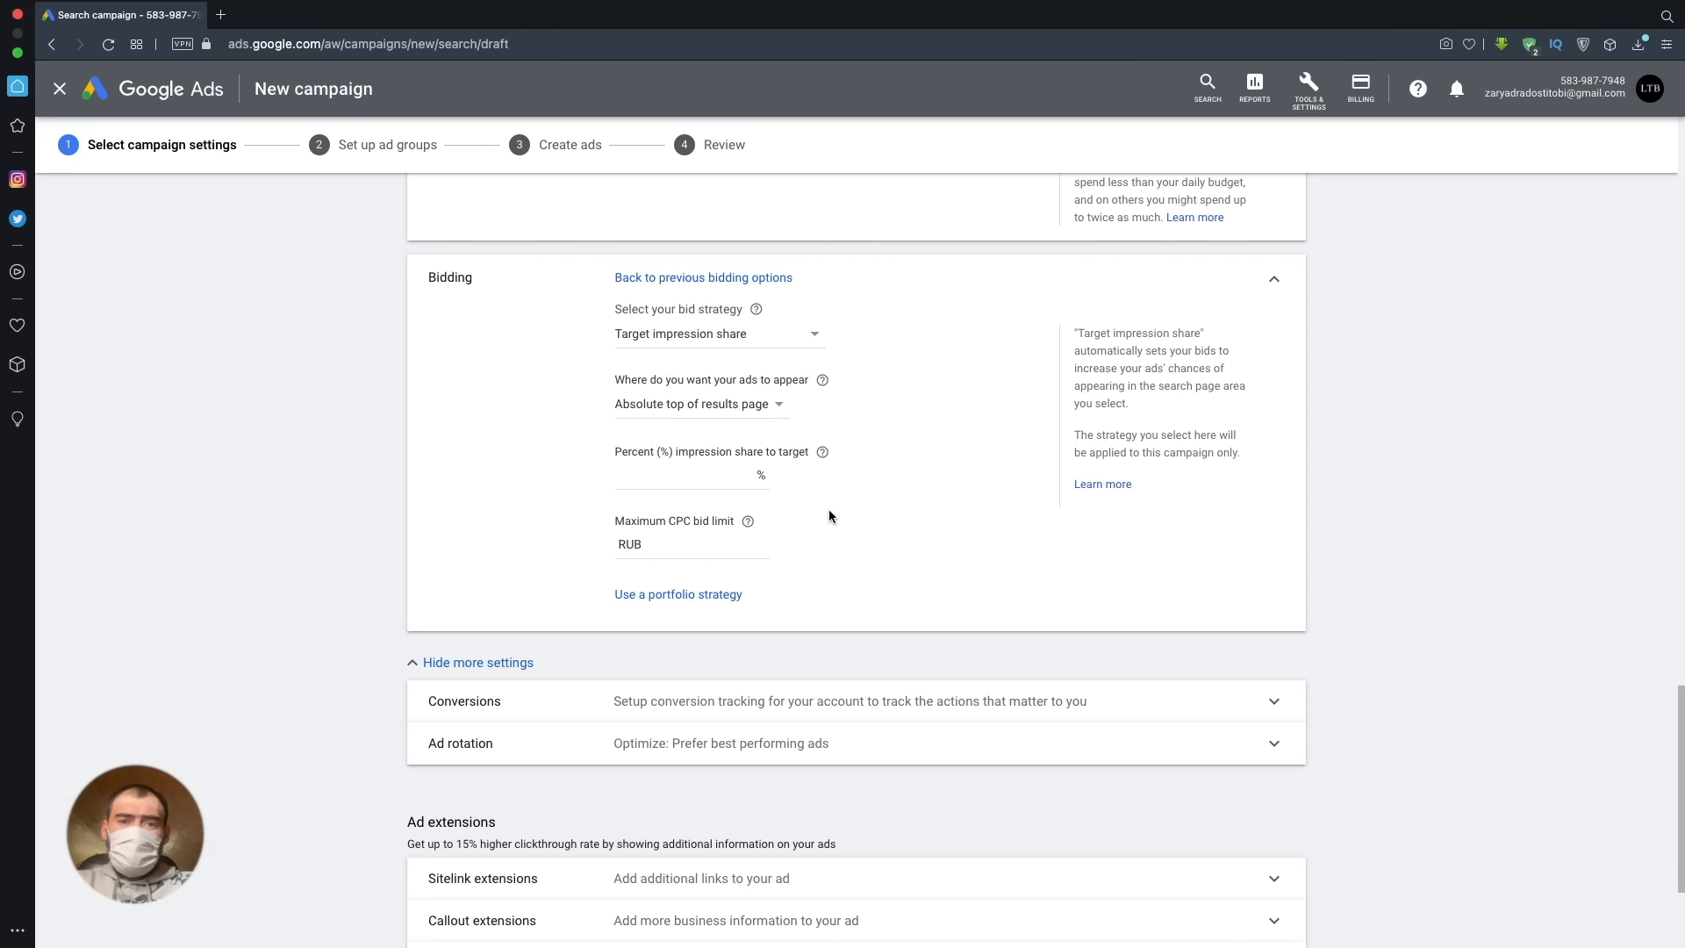
- Set the maximum CPC bid limit for the Target impression share strategy to RUB 100
click(755, 539)
text(100)
click(900, 558)
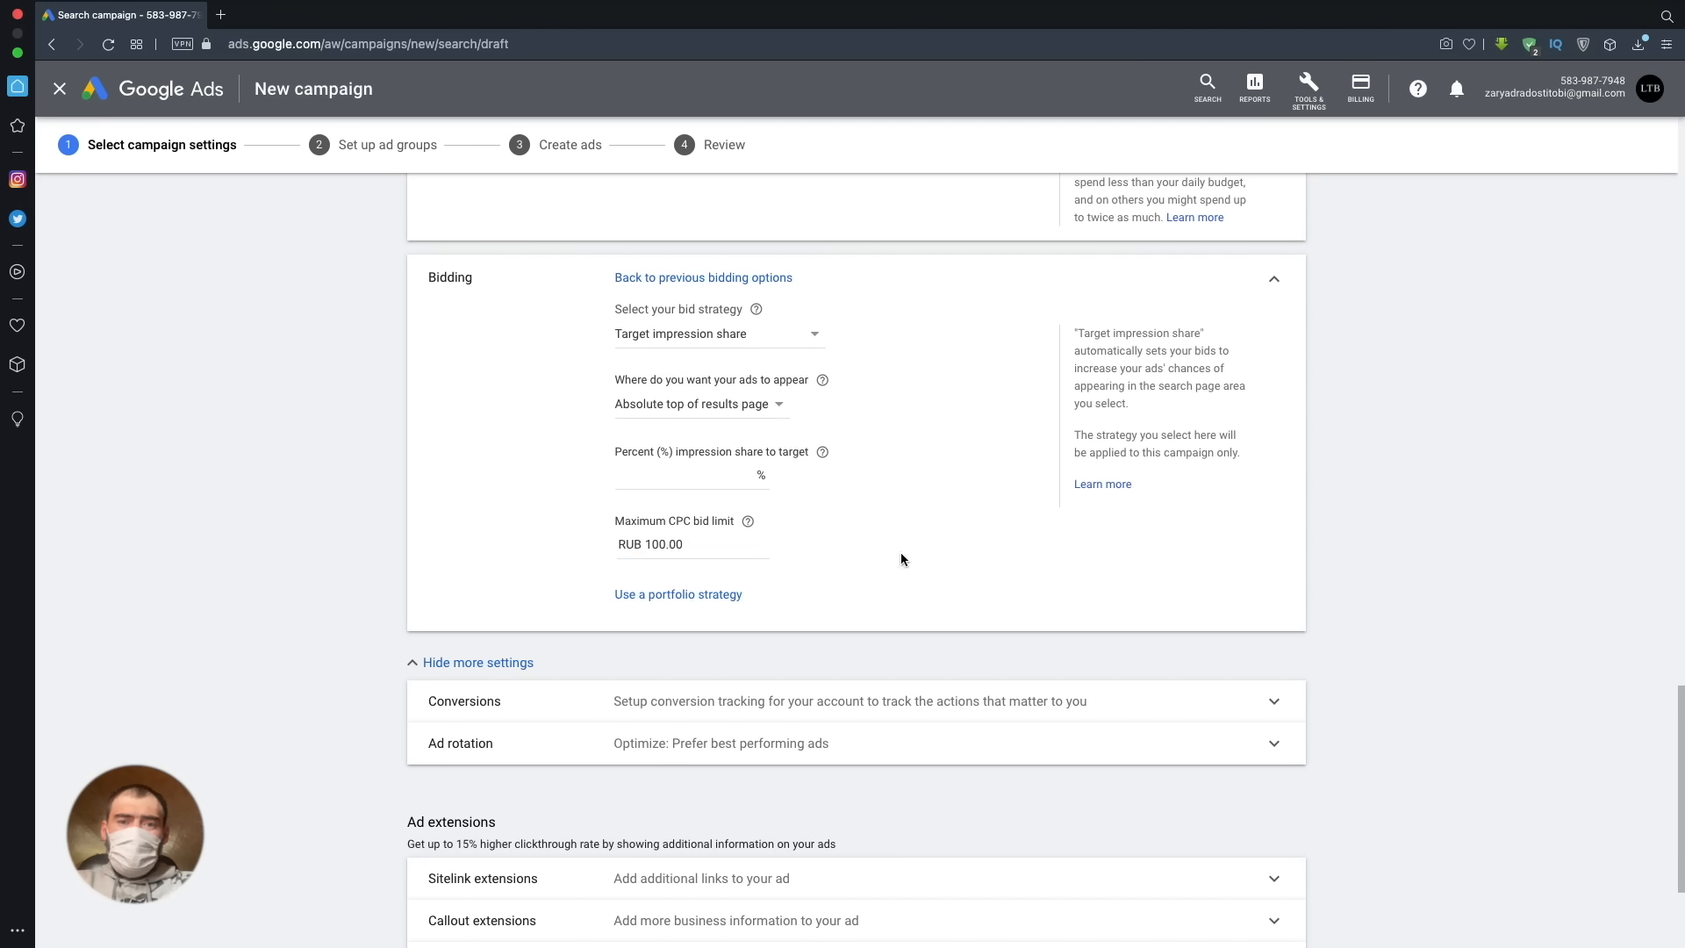
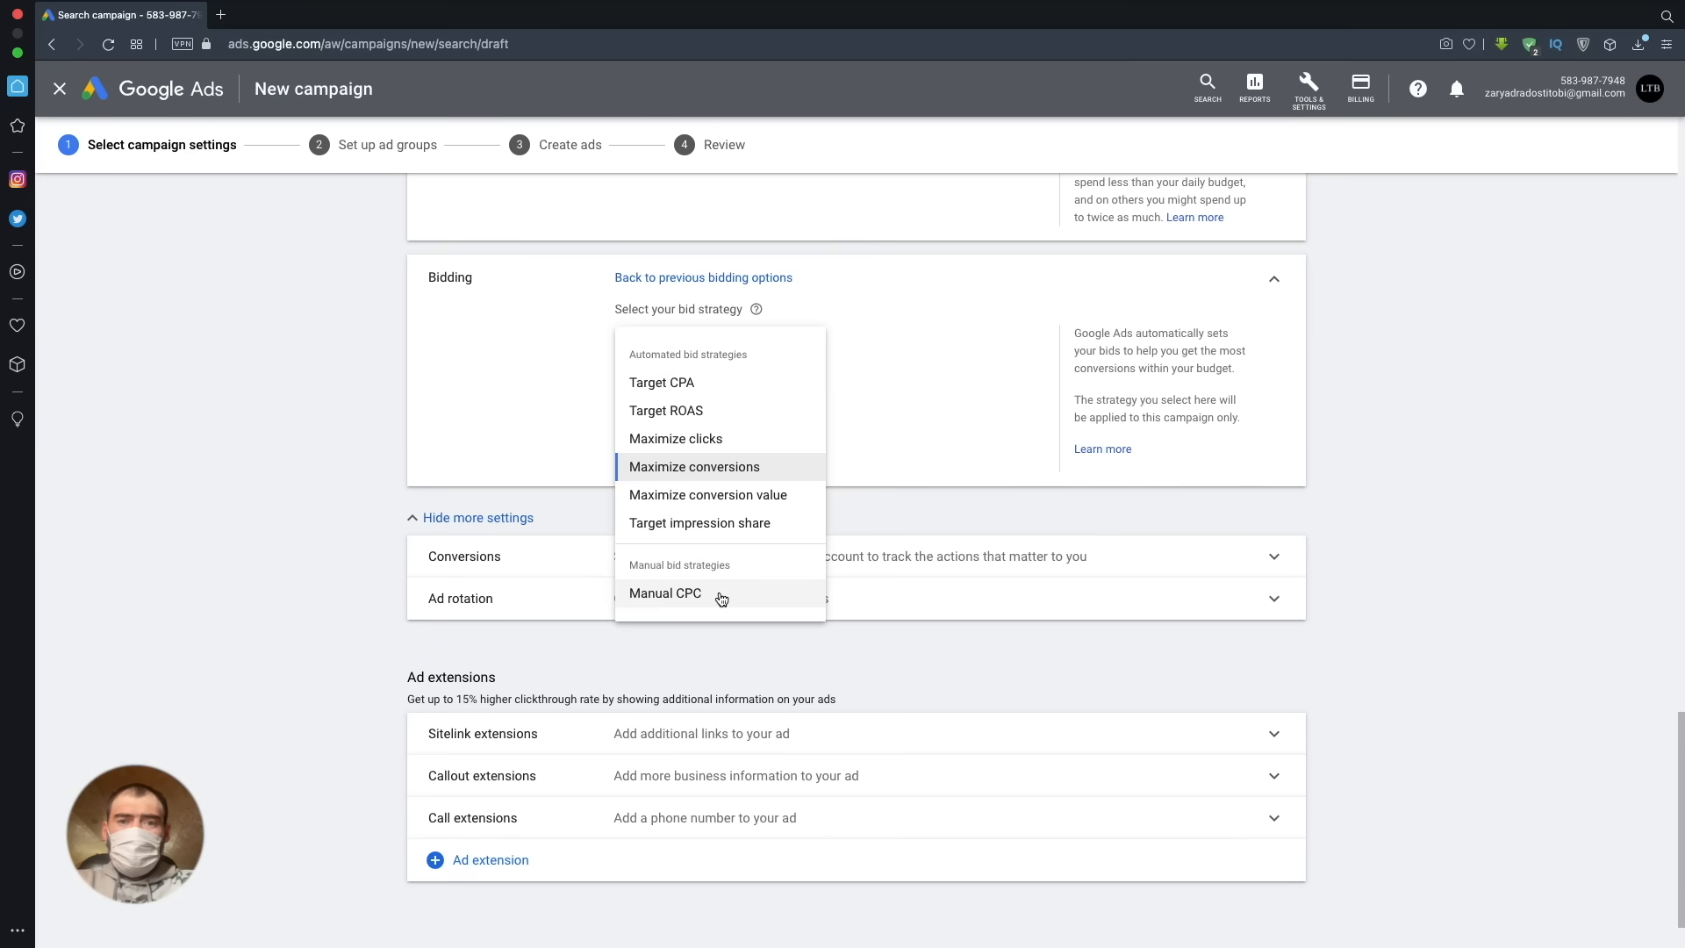
- Switch the bid strategy to Manual CPC and expand the Conversions and Ad rotation settings
click(720, 597)
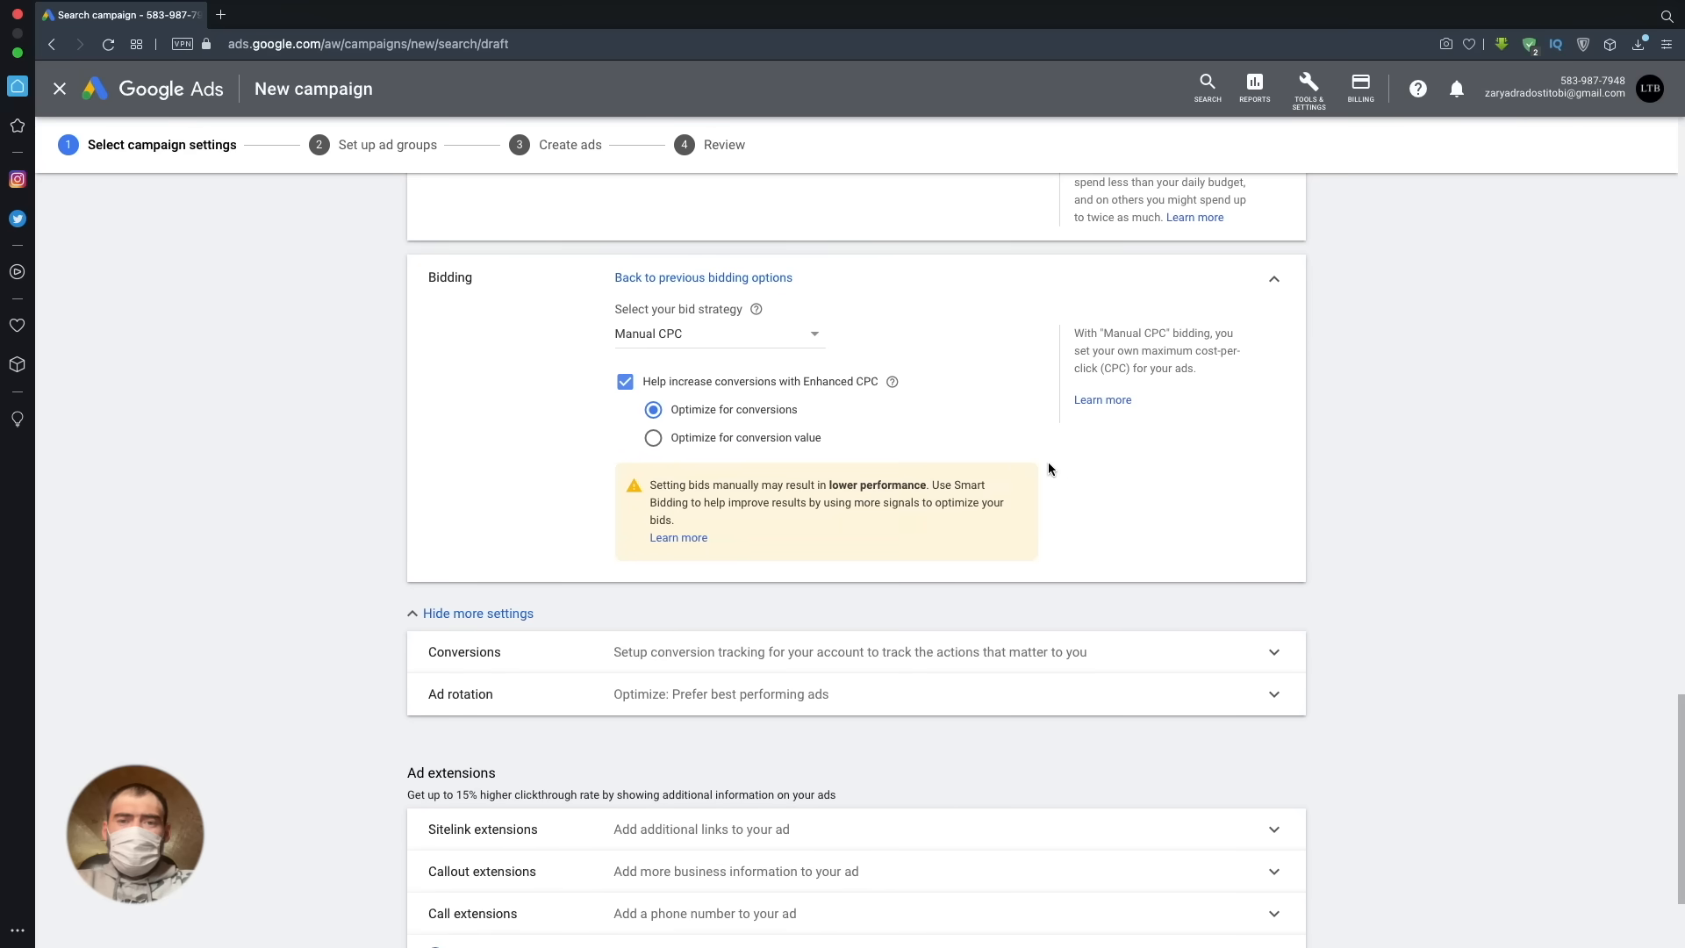
scroll(1027, 455, down, 3)
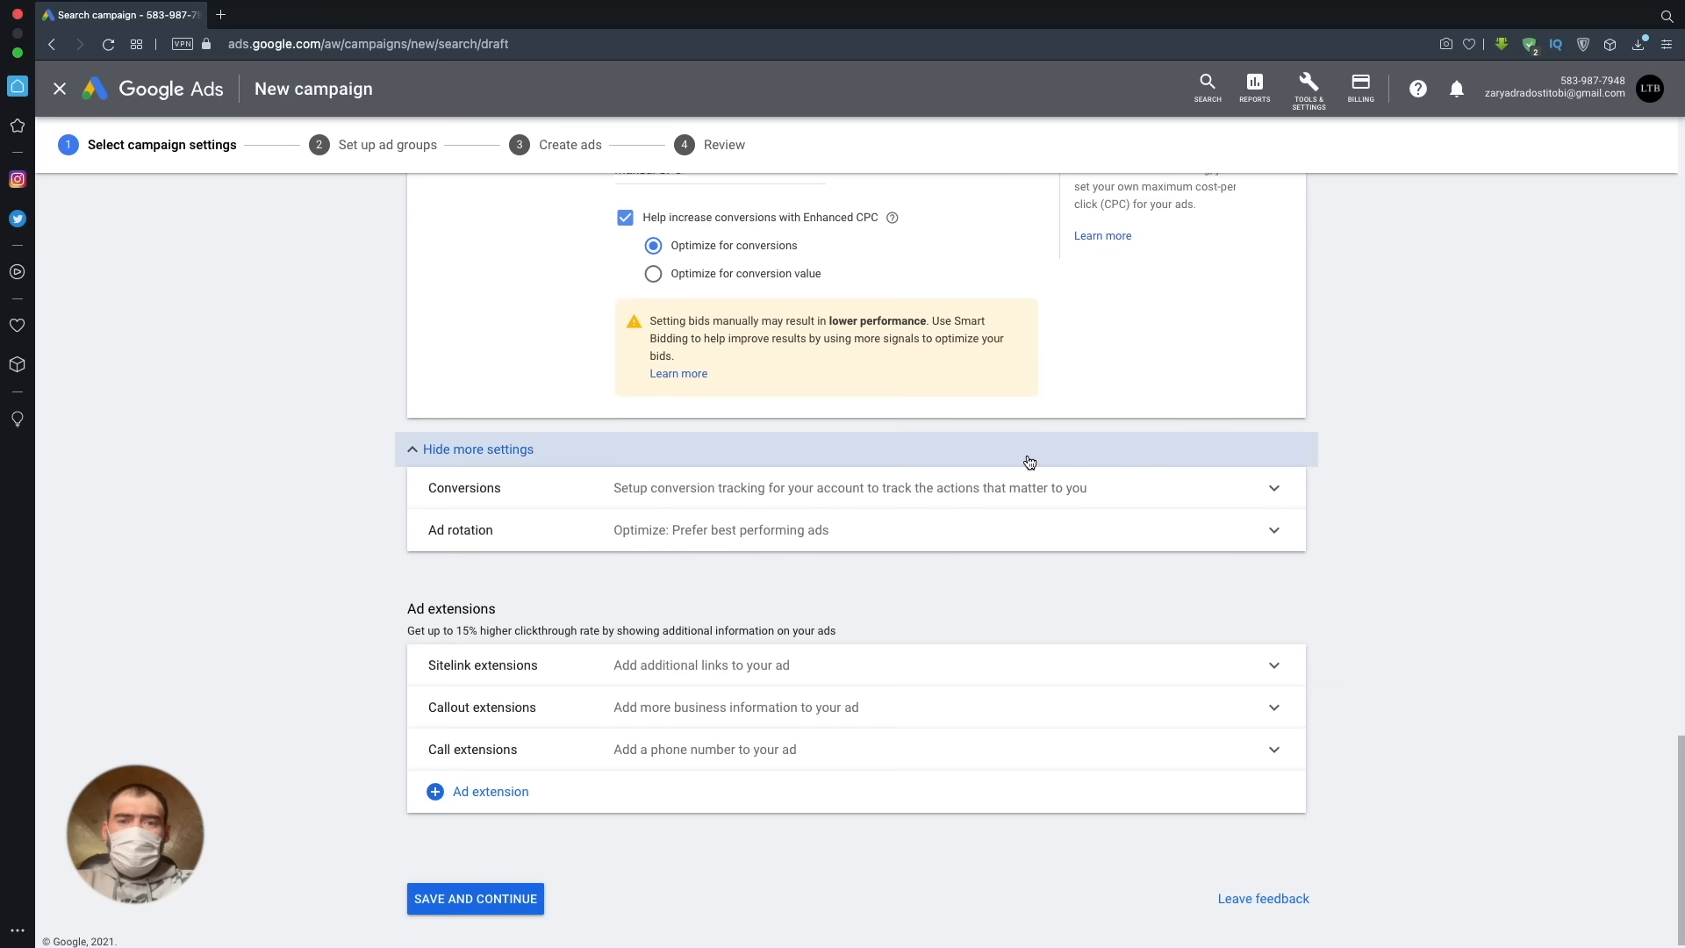
click(966, 481)
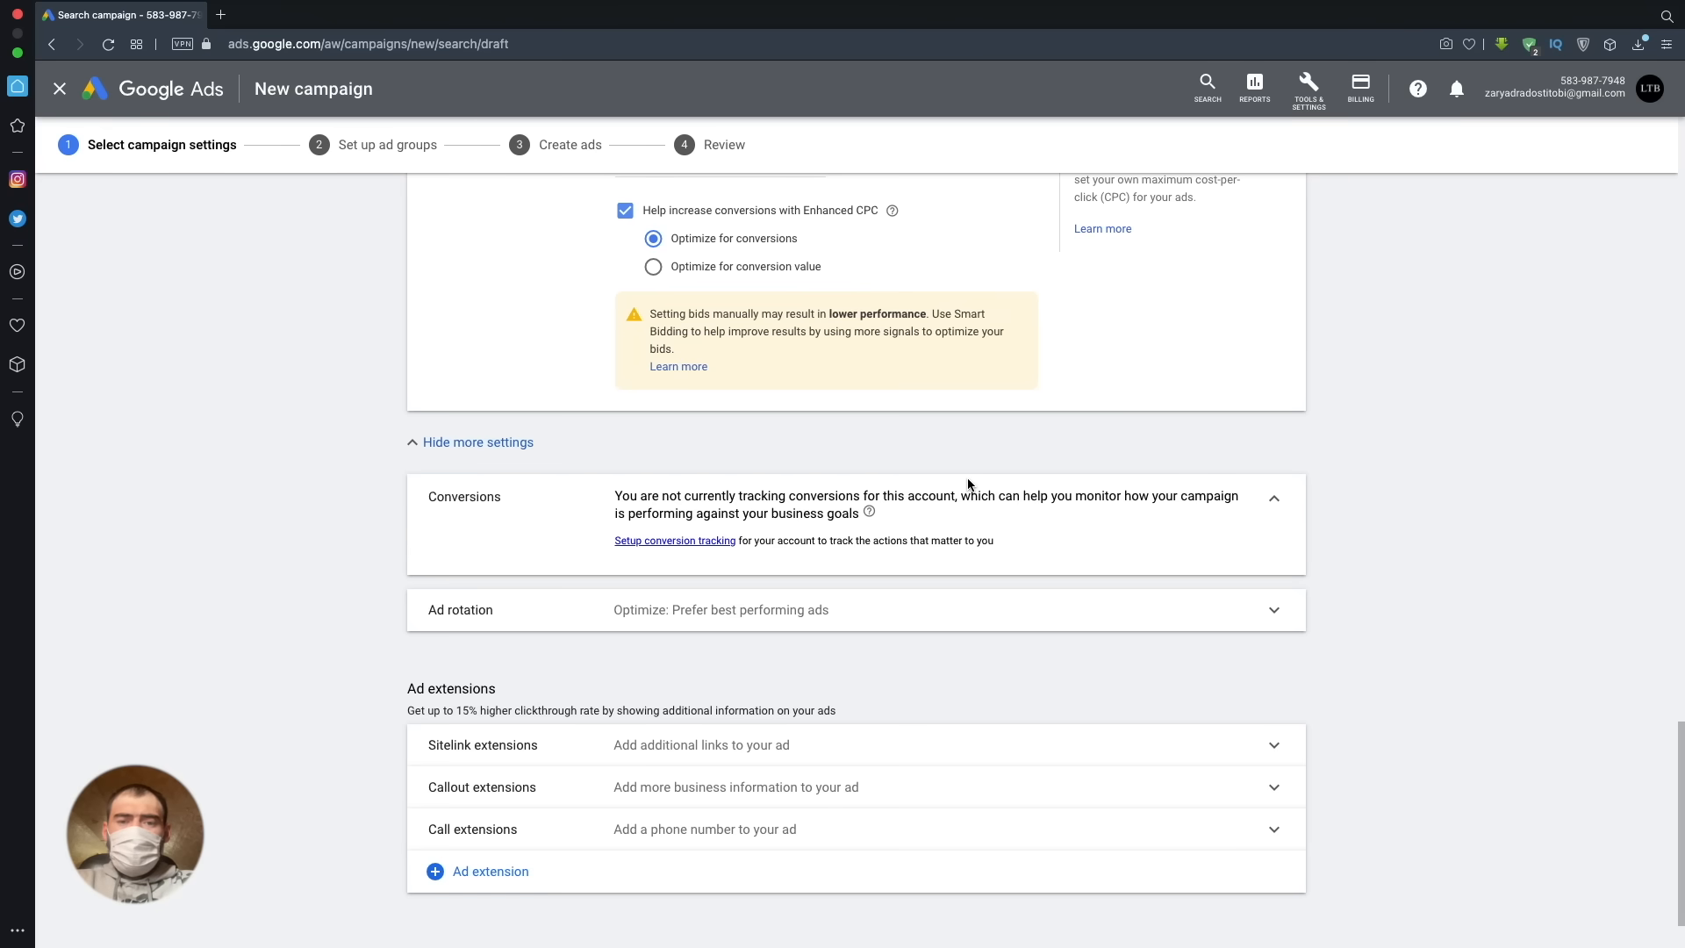
click(1015, 610)
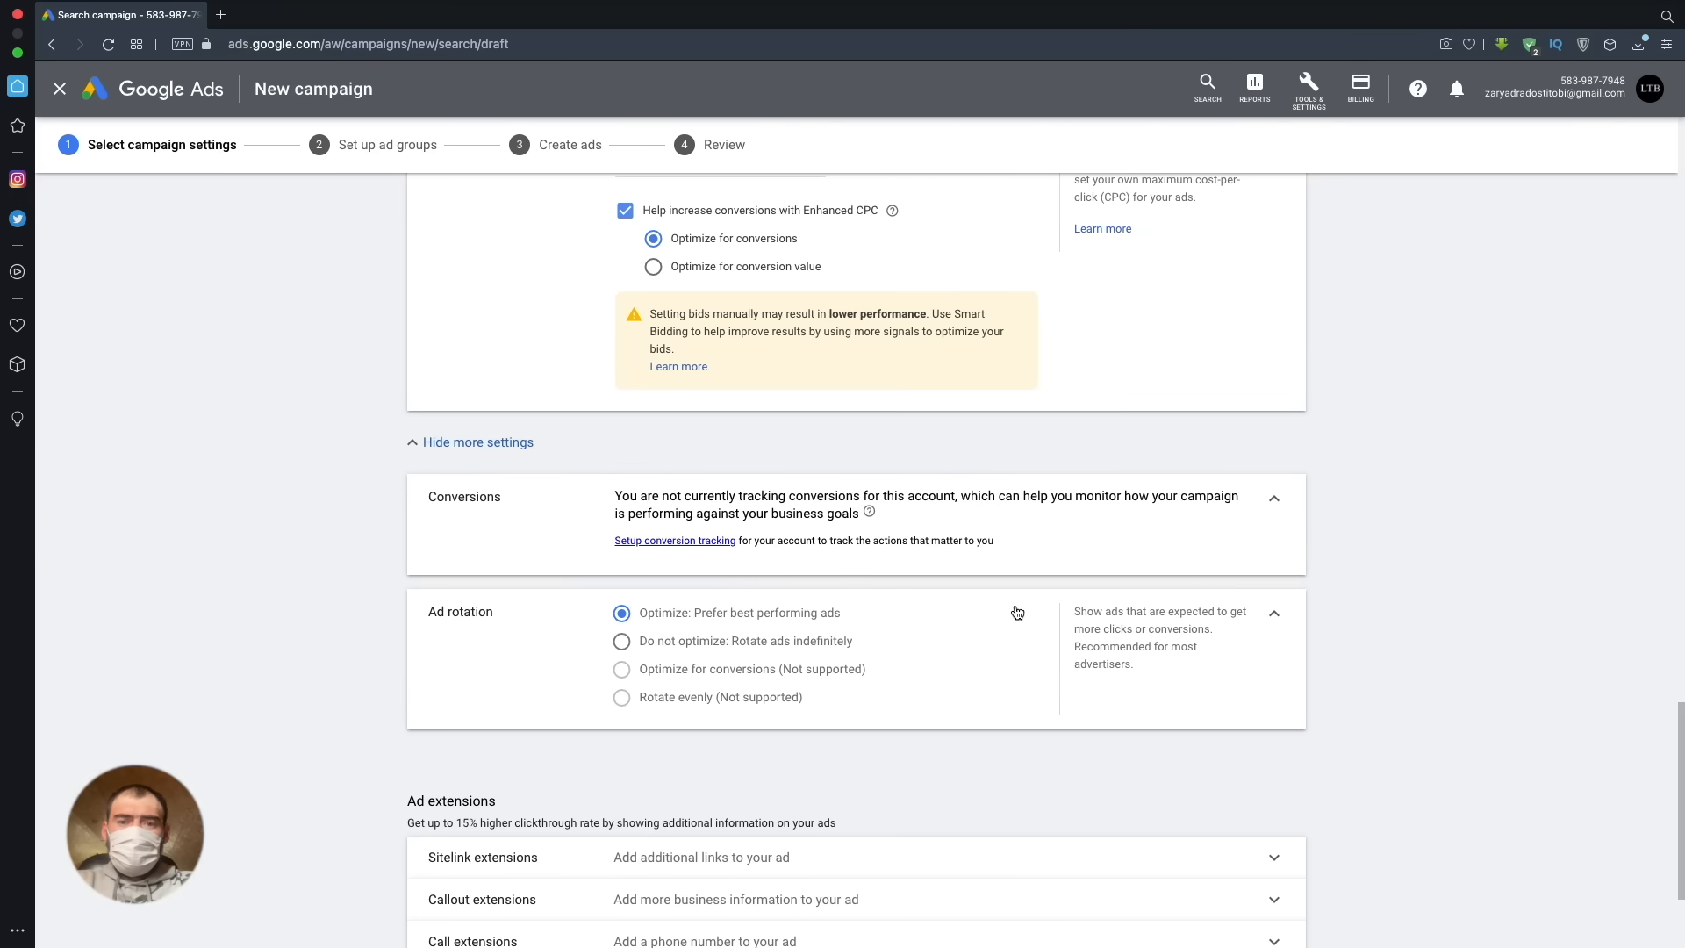
scroll(1015, 608, down, 3)
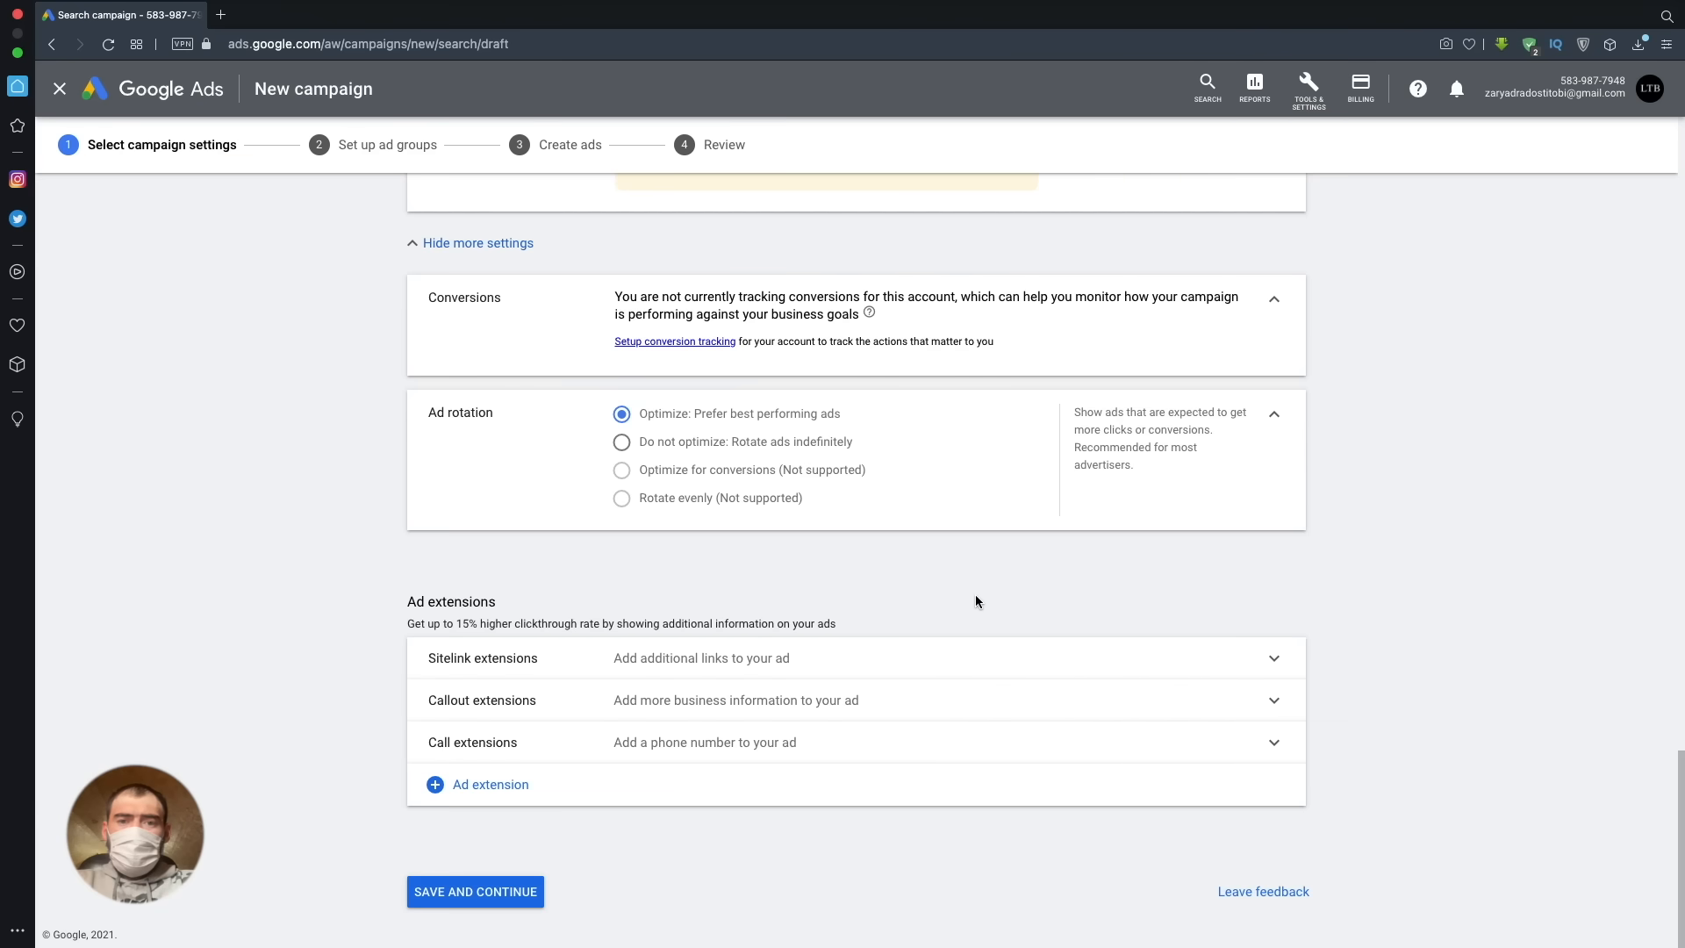
- Save the campaign settings, continue to the ad group setup and exit the new keywords guide
click(529, 895)
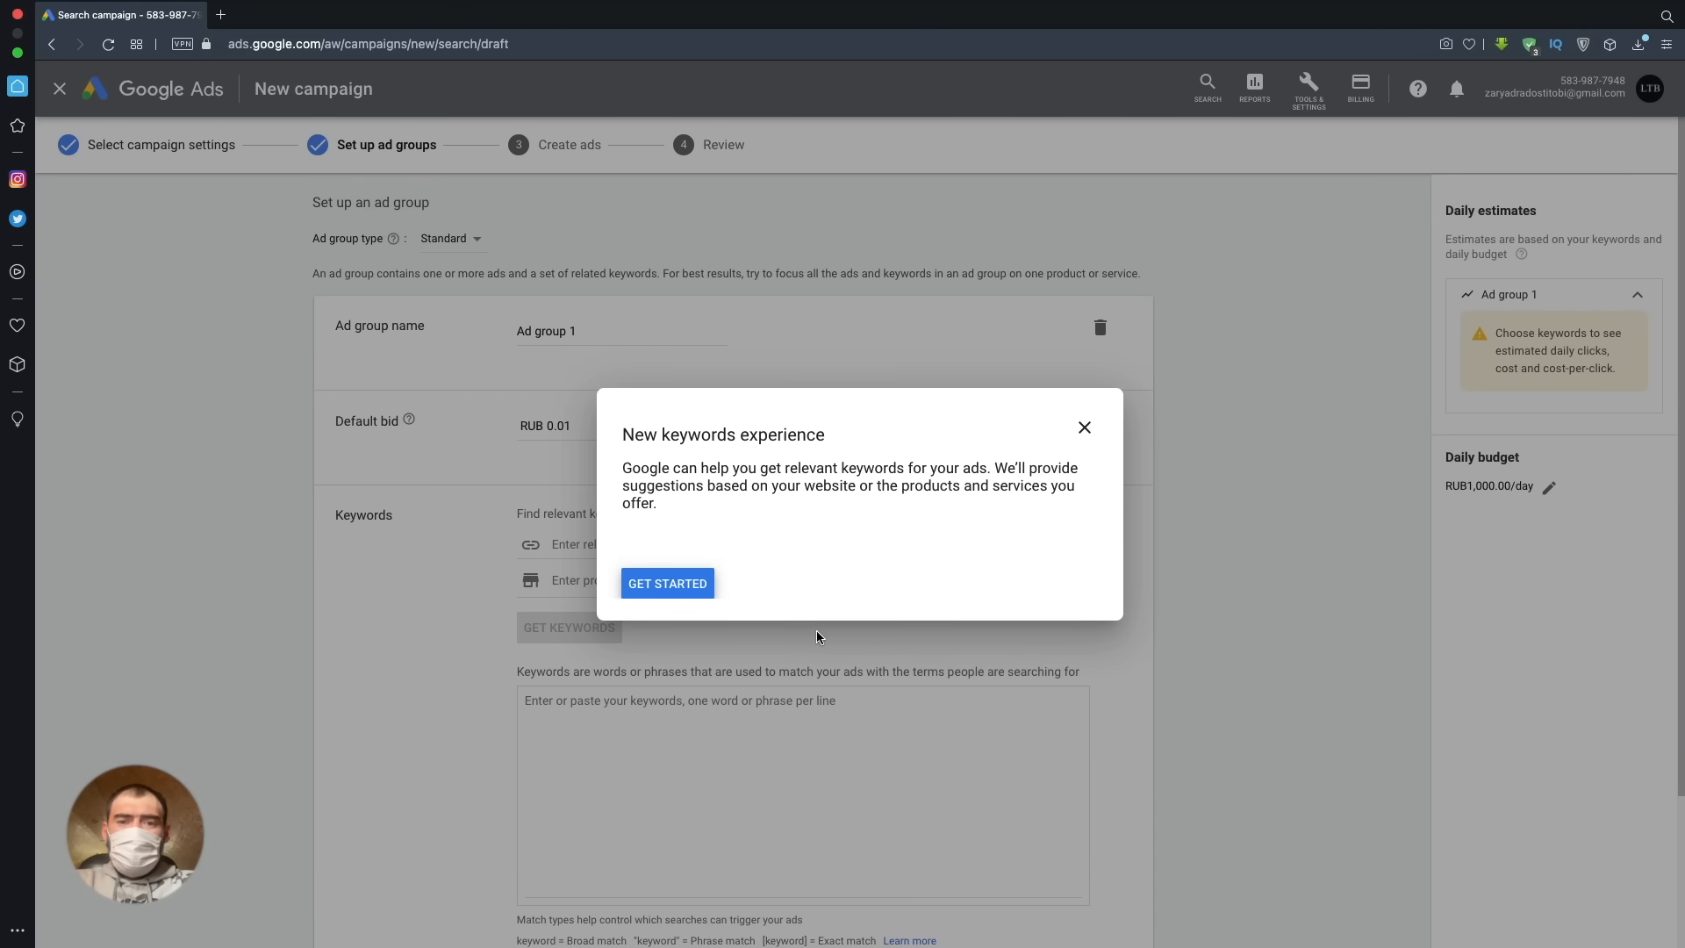
click(1085, 427)
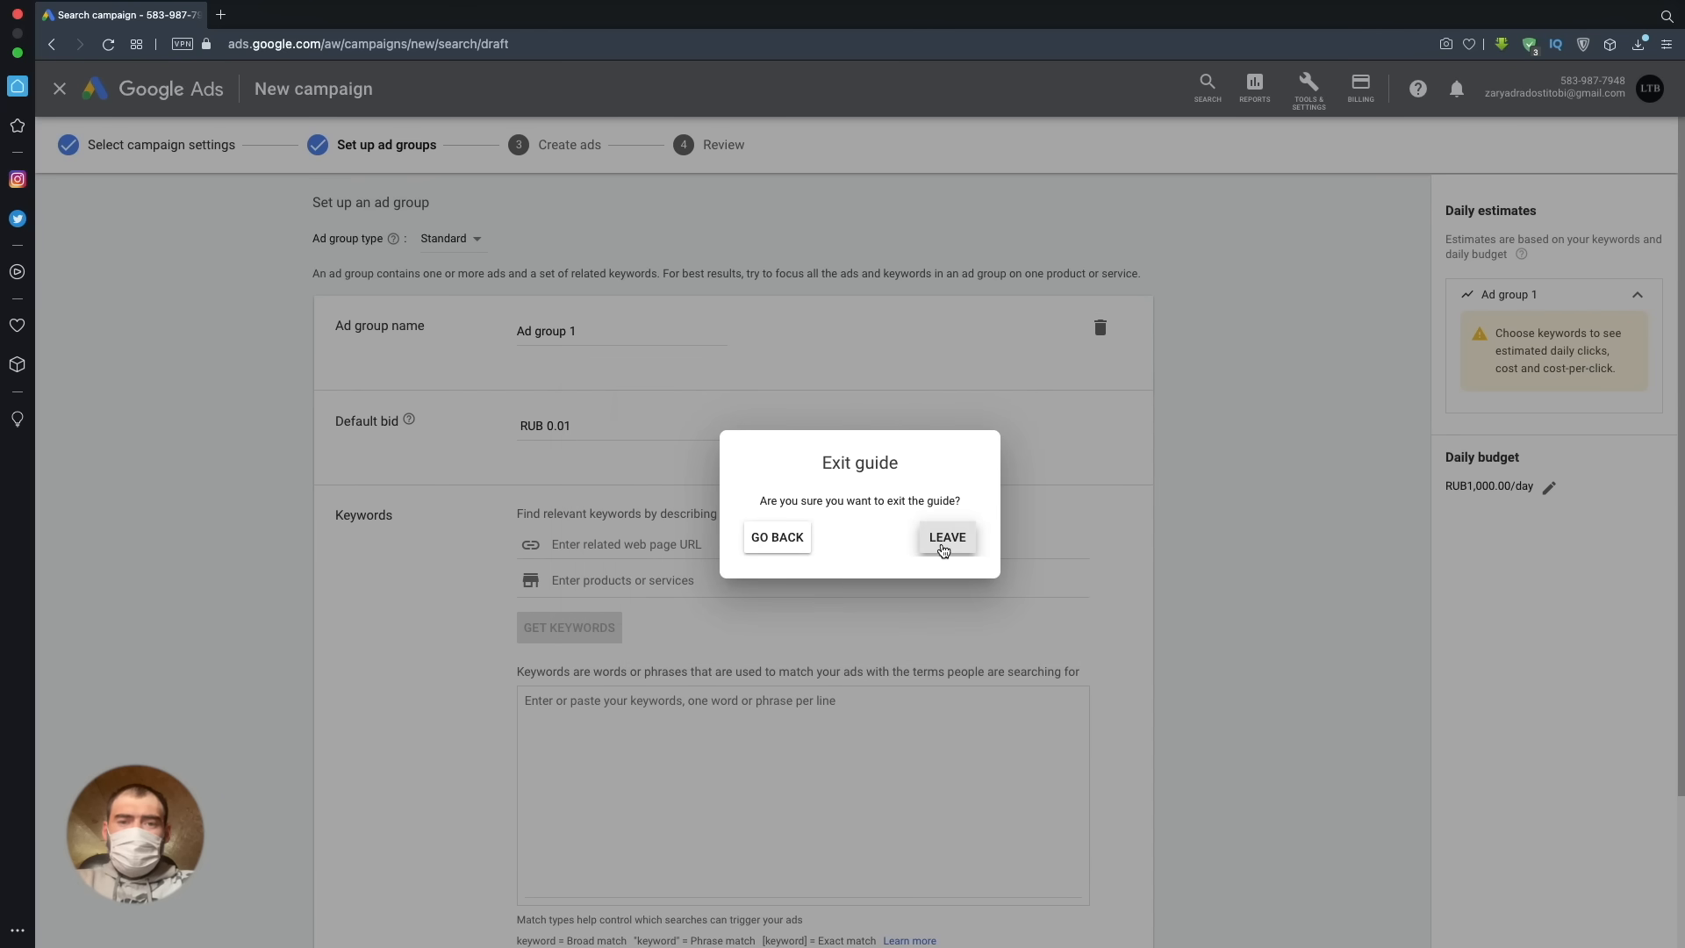
click(944, 547)
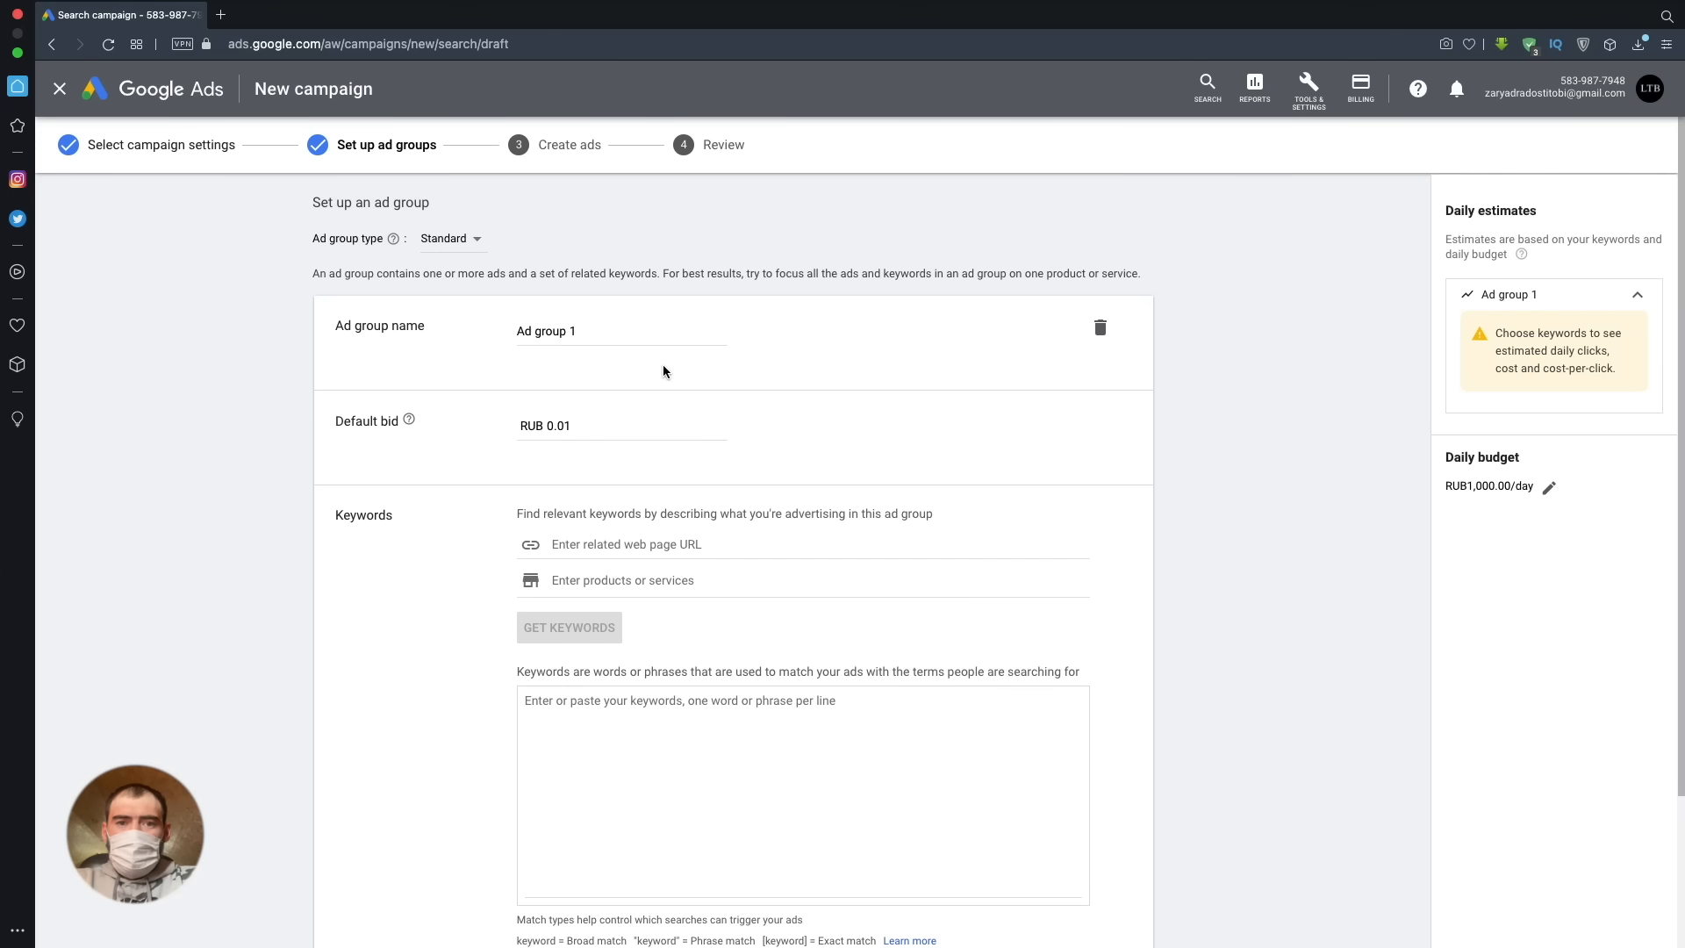
- Set the default bid of Ad group 1 to RUB 100
drag(597, 419, 537, 432)
text(100)
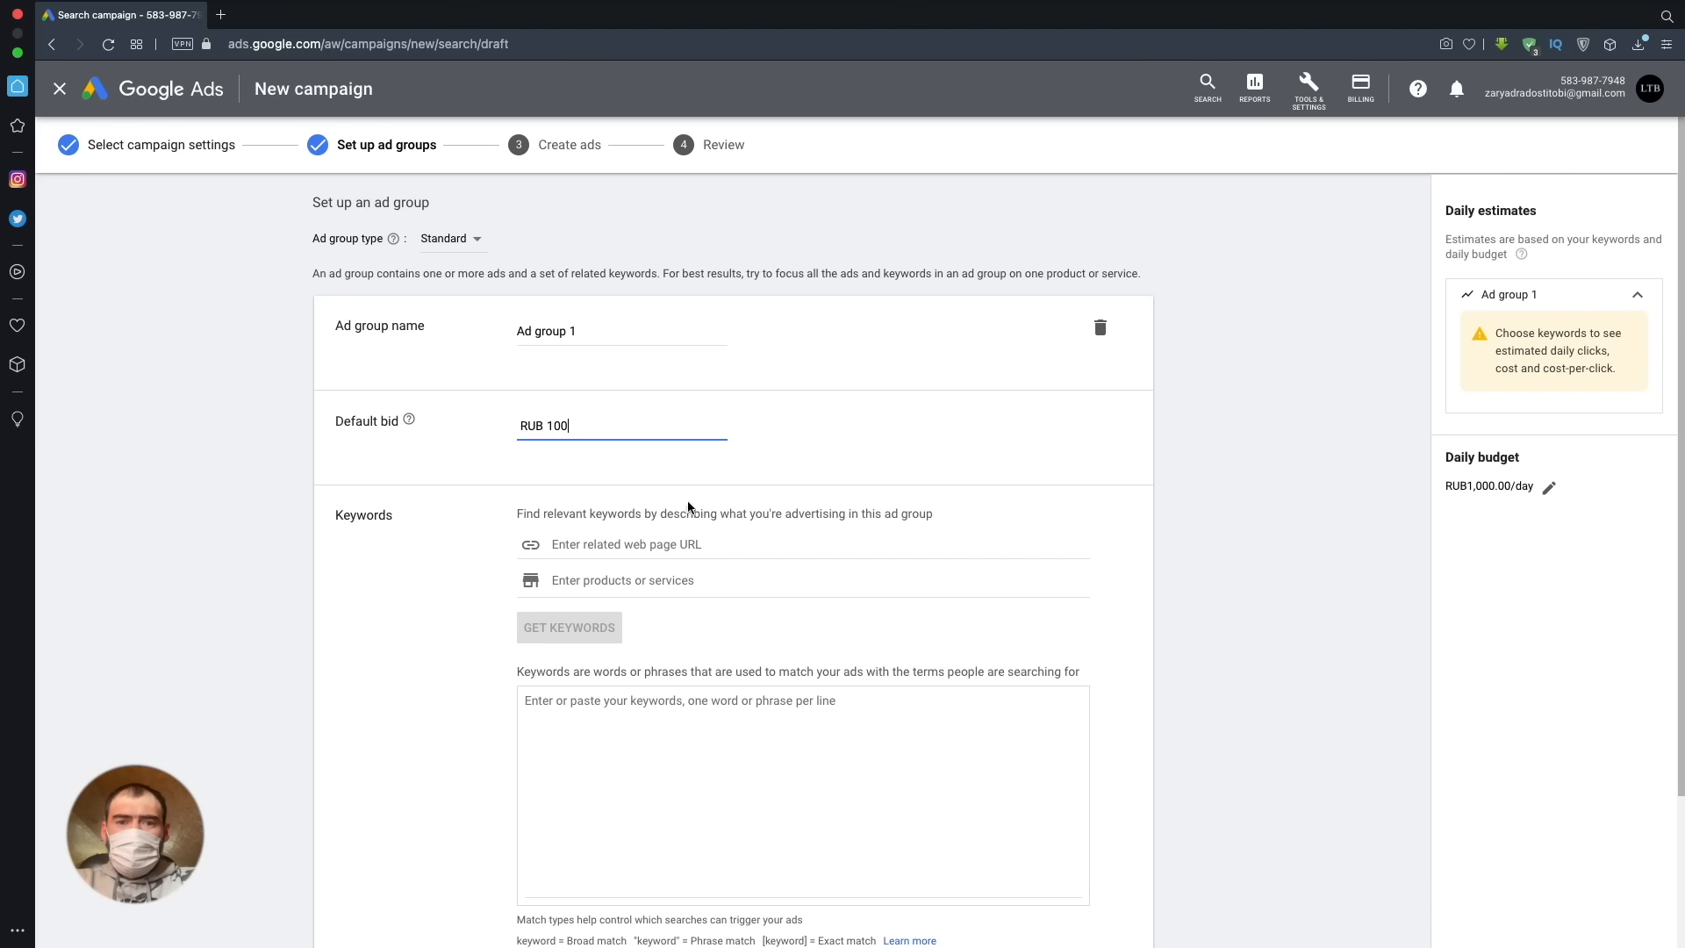
- Generate keyword suggestions from the web page ads.google.com and look through the suggested list
click(667, 547)
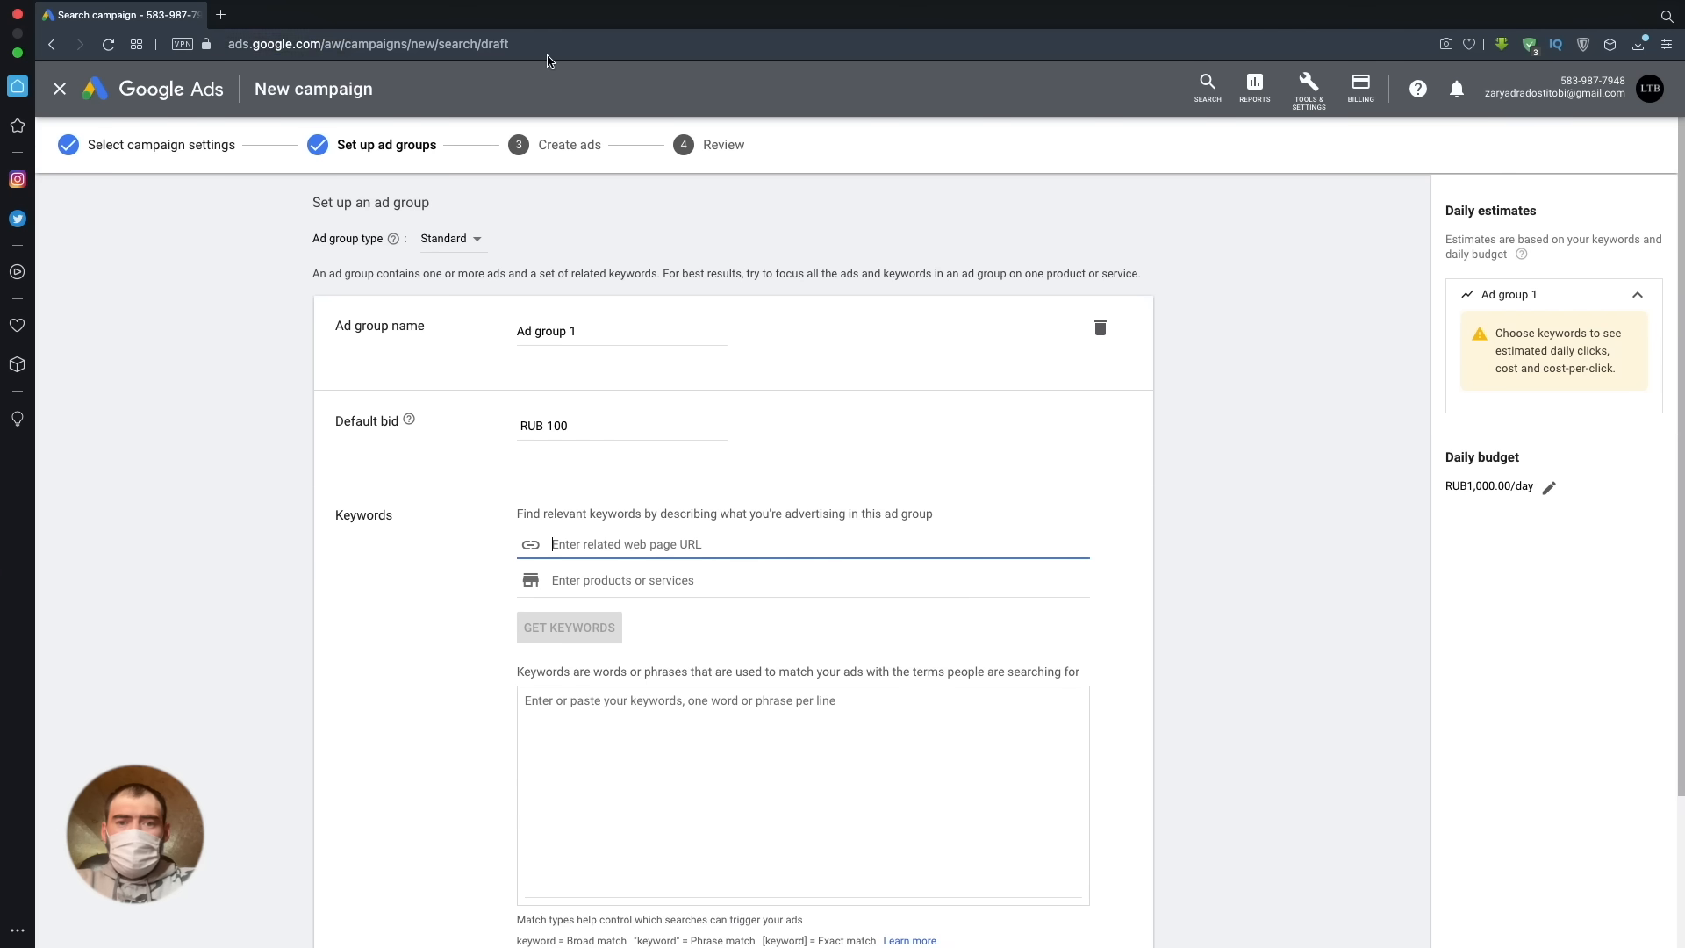
click(313, 42)
drag(321, 44, 227, 44)
key(super+c)
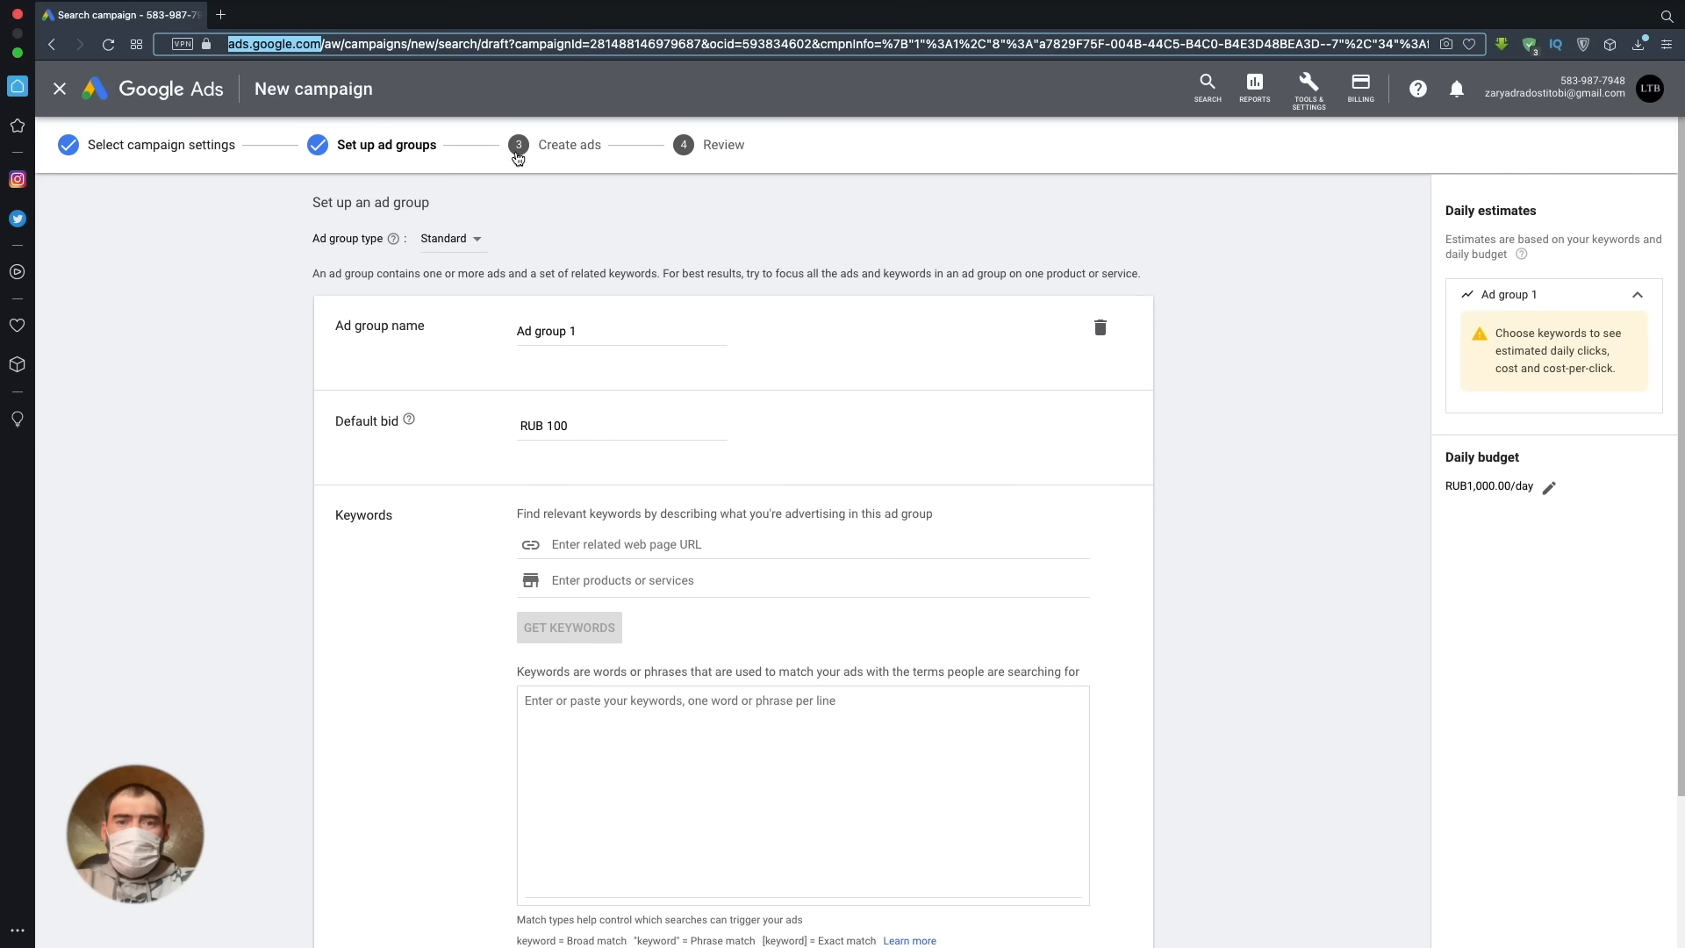
click(578, 545)
key(super+v)
click(612, 635)
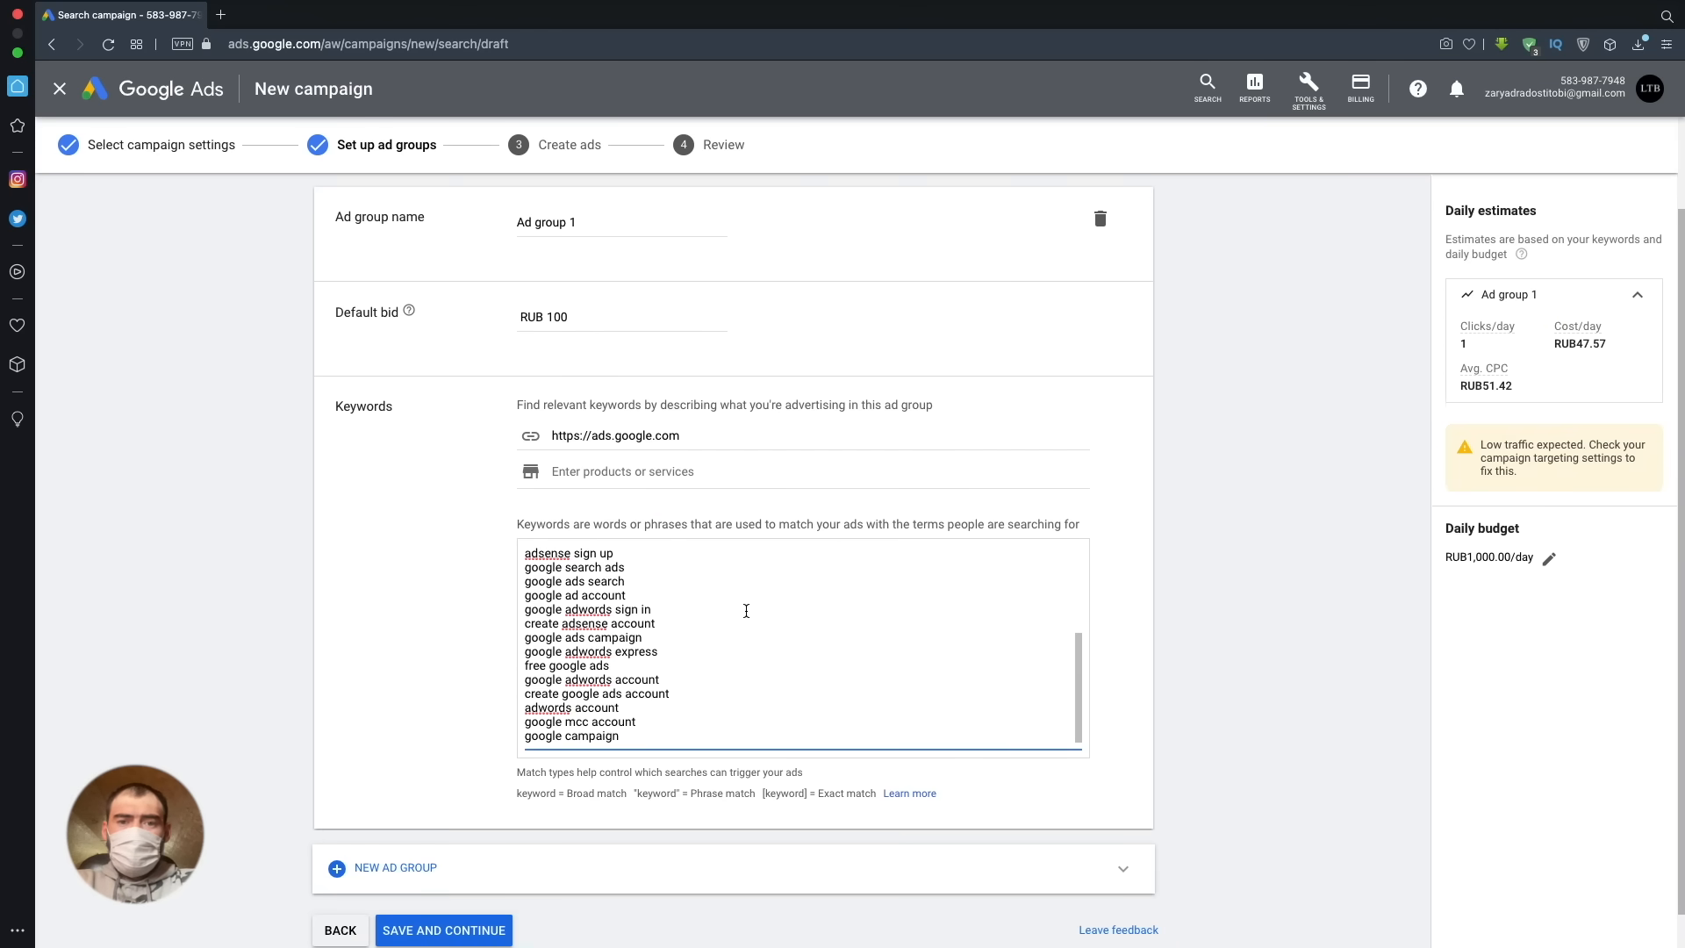
scroll(746, 610, down, 1)
scroll(722, 613, up, 1)
scroll(722, 614, up, 3)
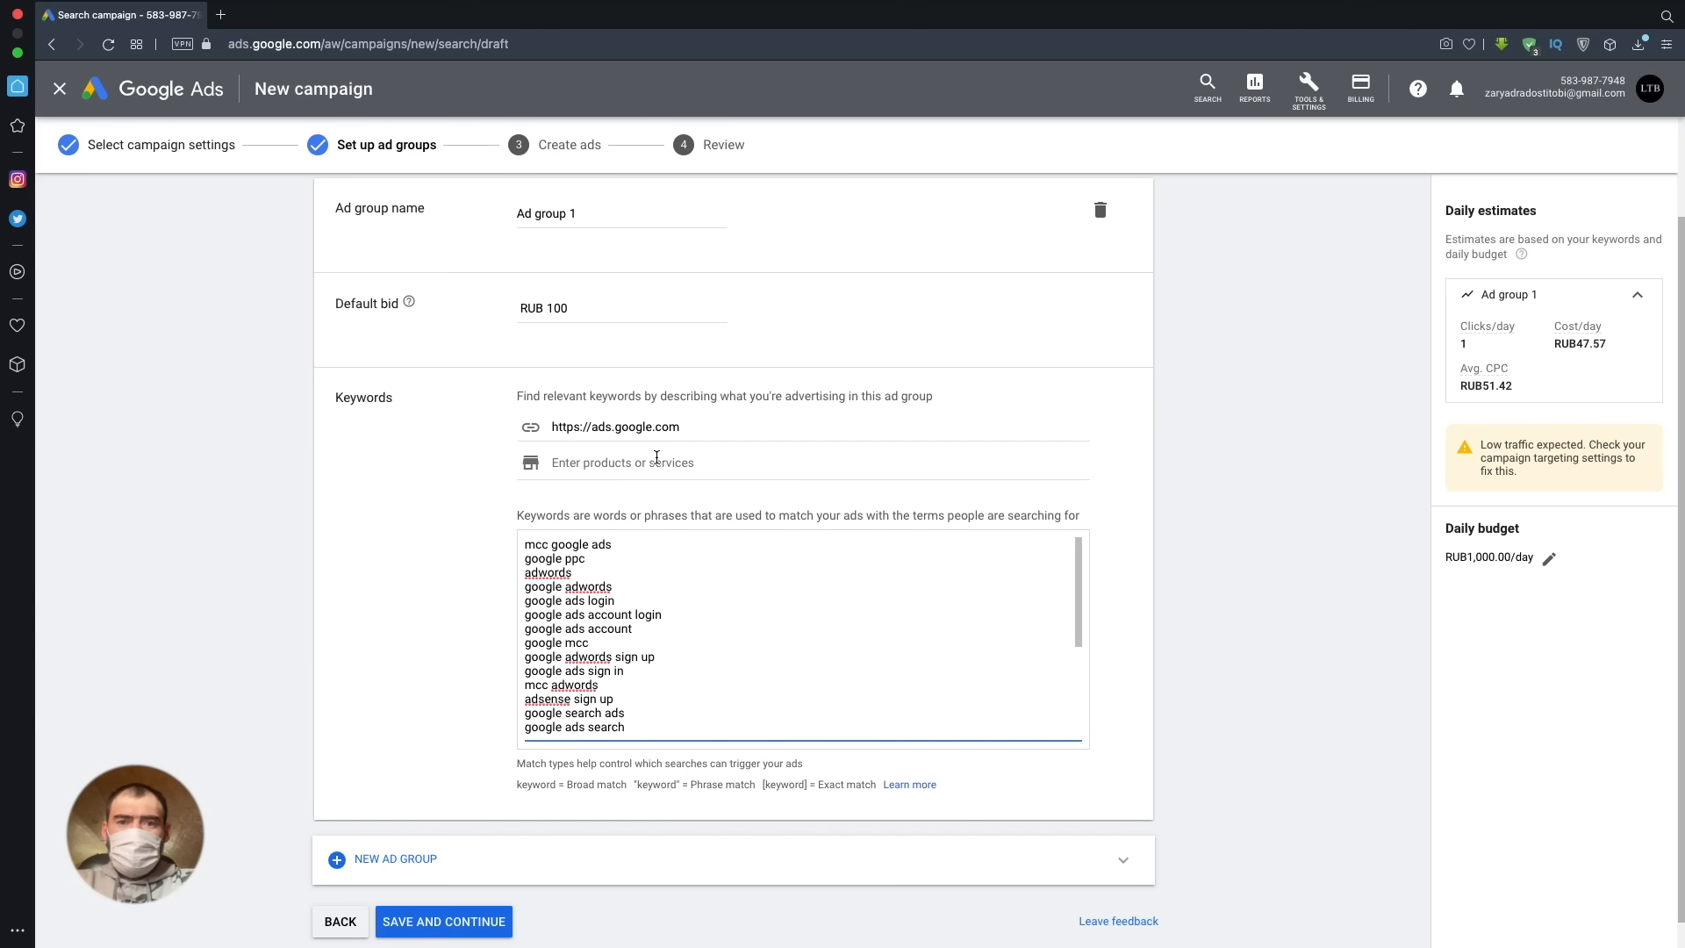
- Clear the related web page URL, enter "google ads buy" as the product or service and update the keywords
click(683, 428)
drag(682, 427, 531, 425)
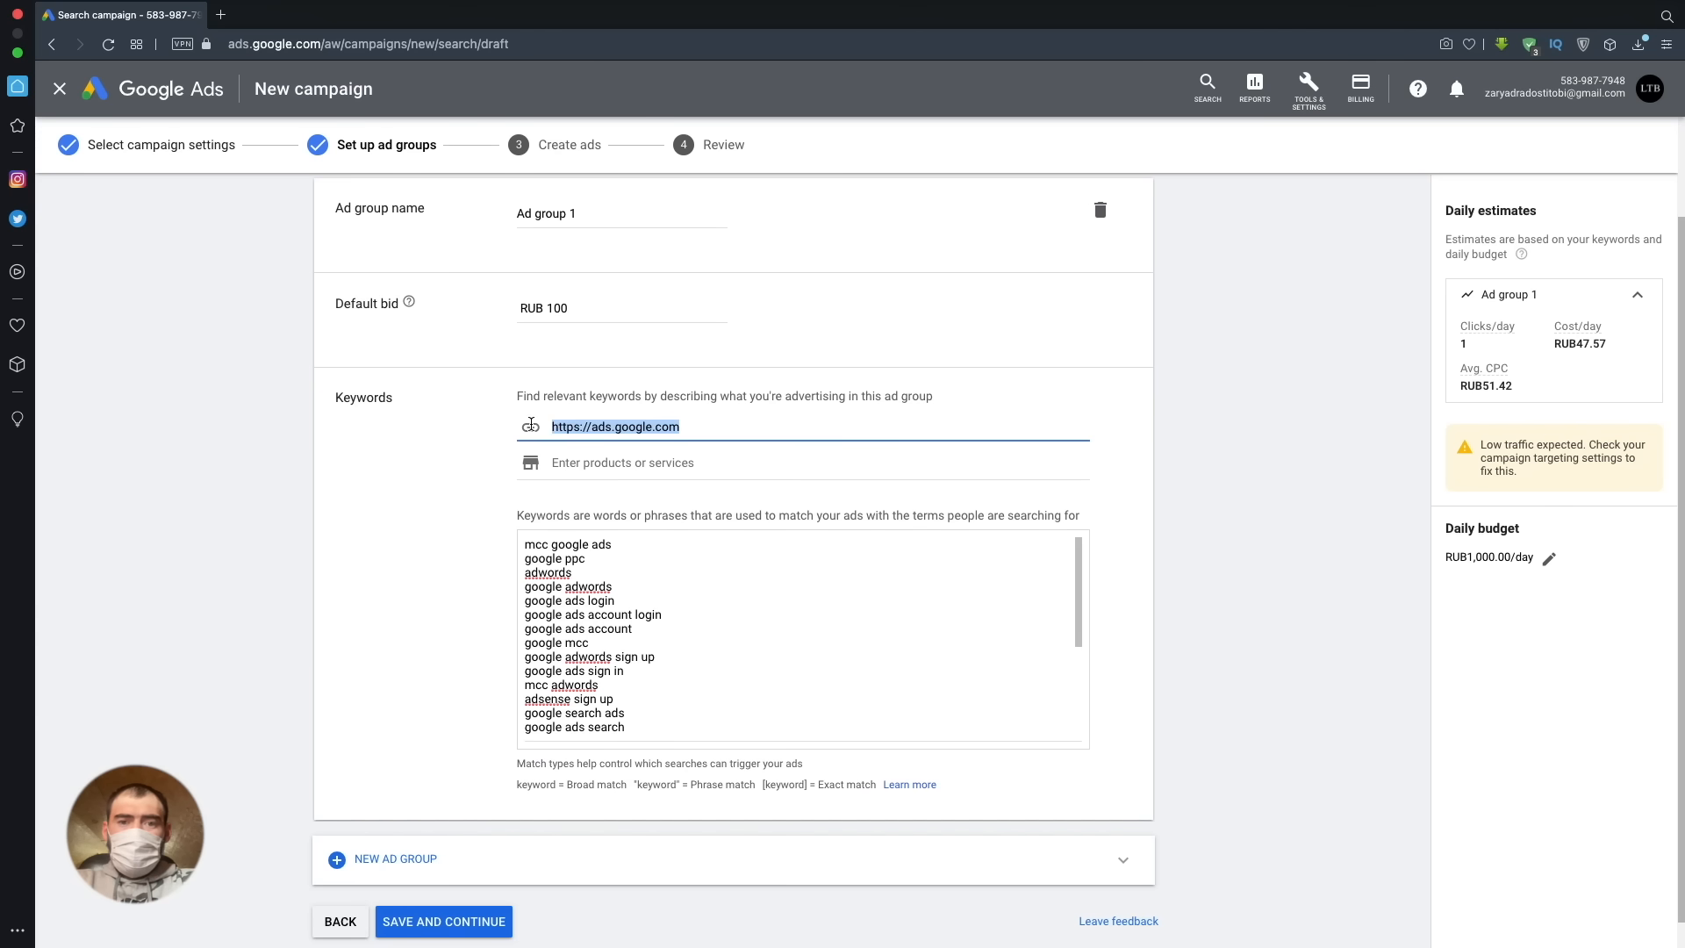
key(BackSpace)
key(Tab)
text(google ads buy)
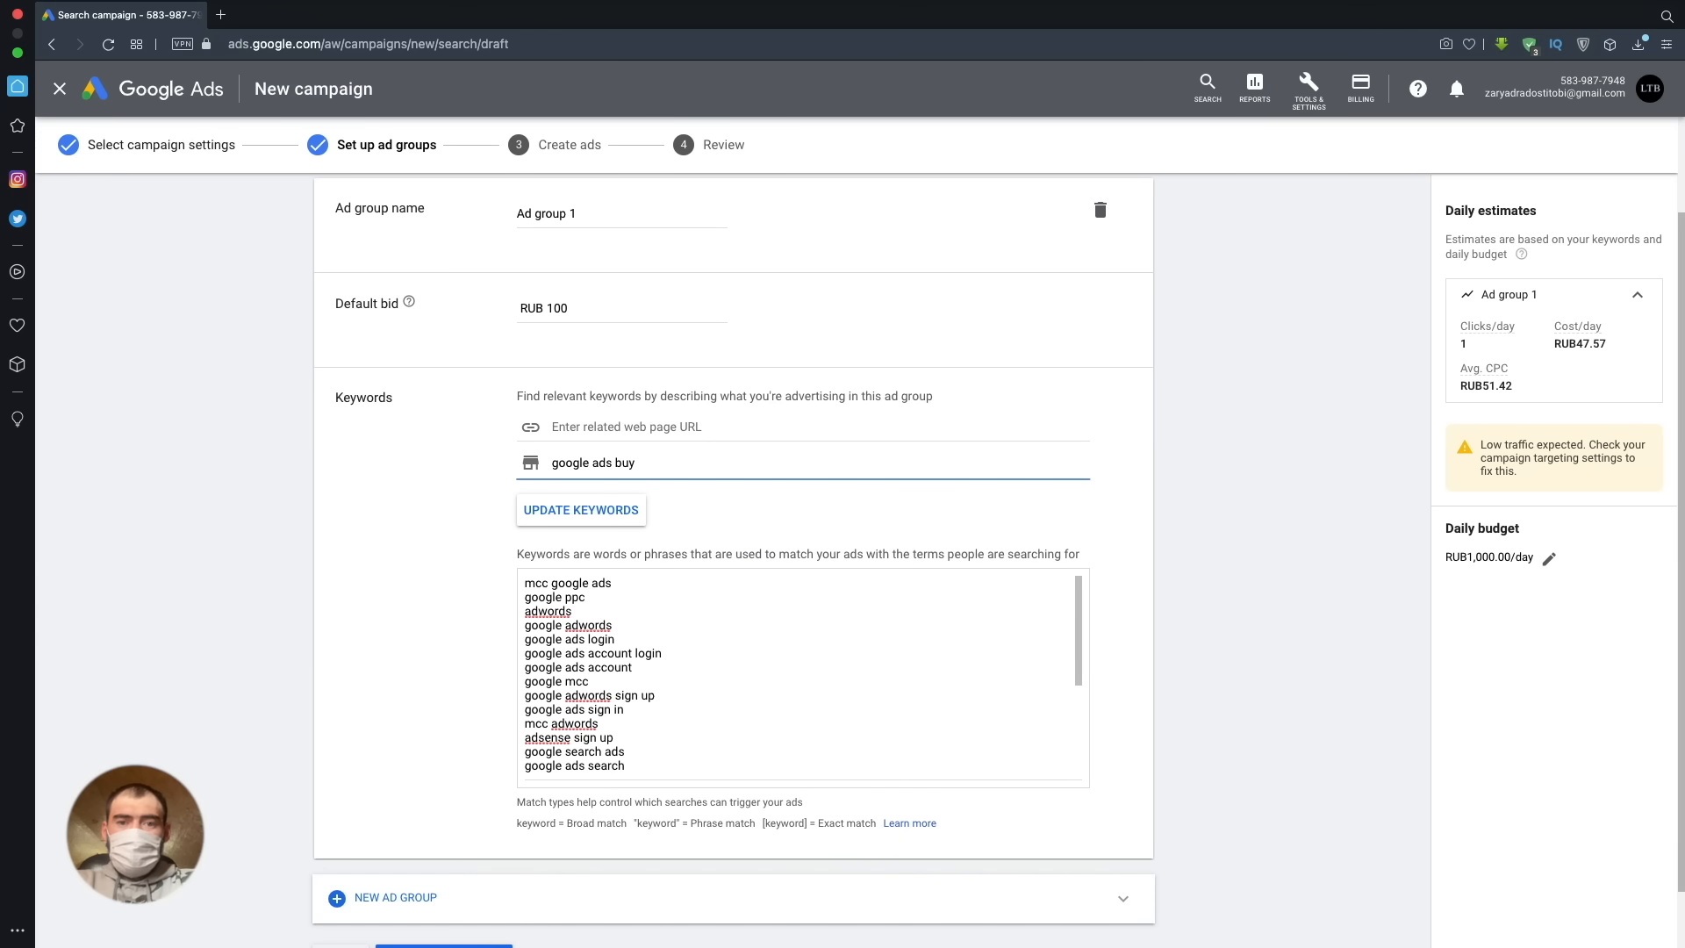
click(581, 510)
click(979, 563)
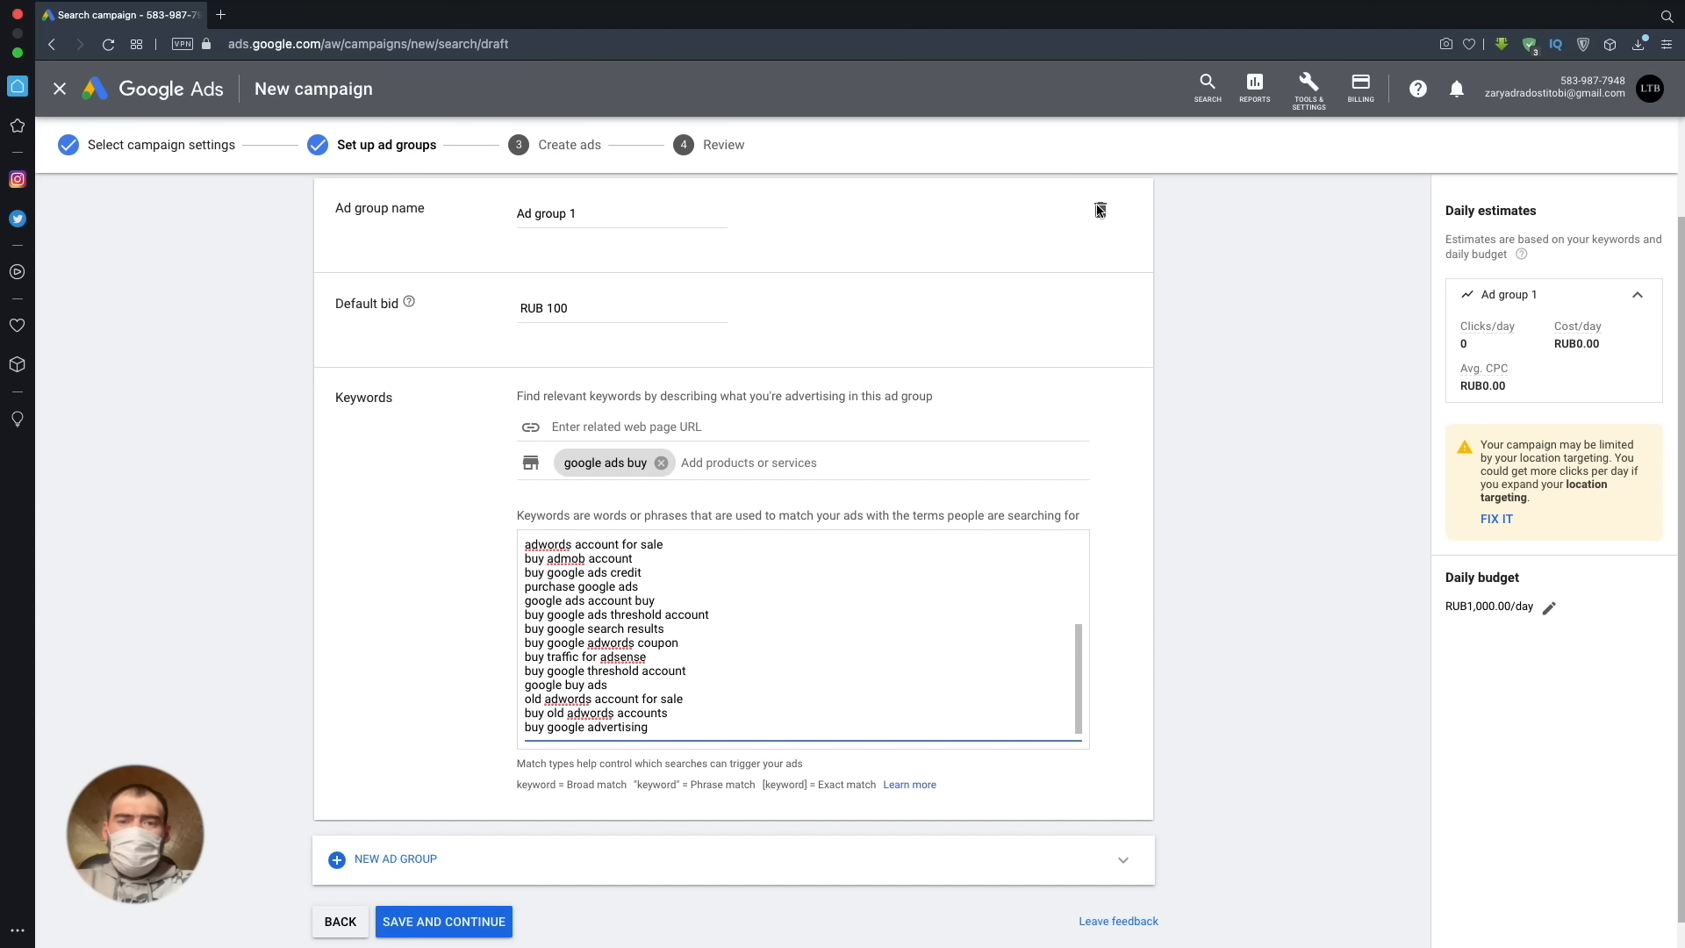
- Open Keyword Planner, view its start page and return to the campaign draft
click(1314, 102)
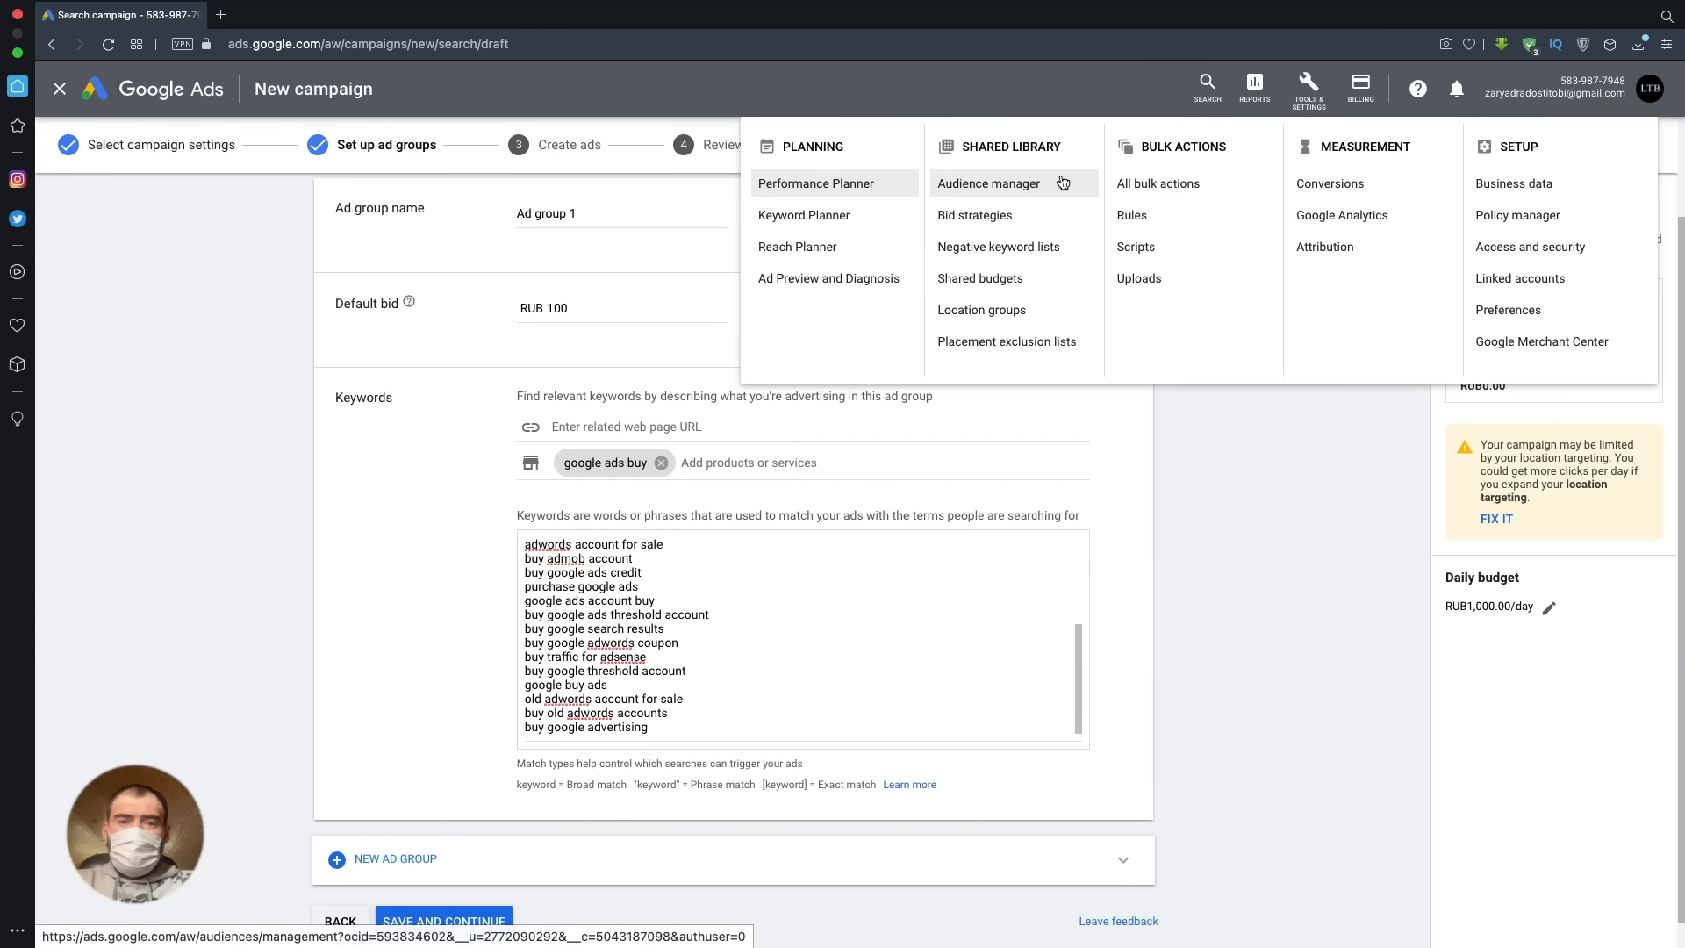
super+click(802, 216)
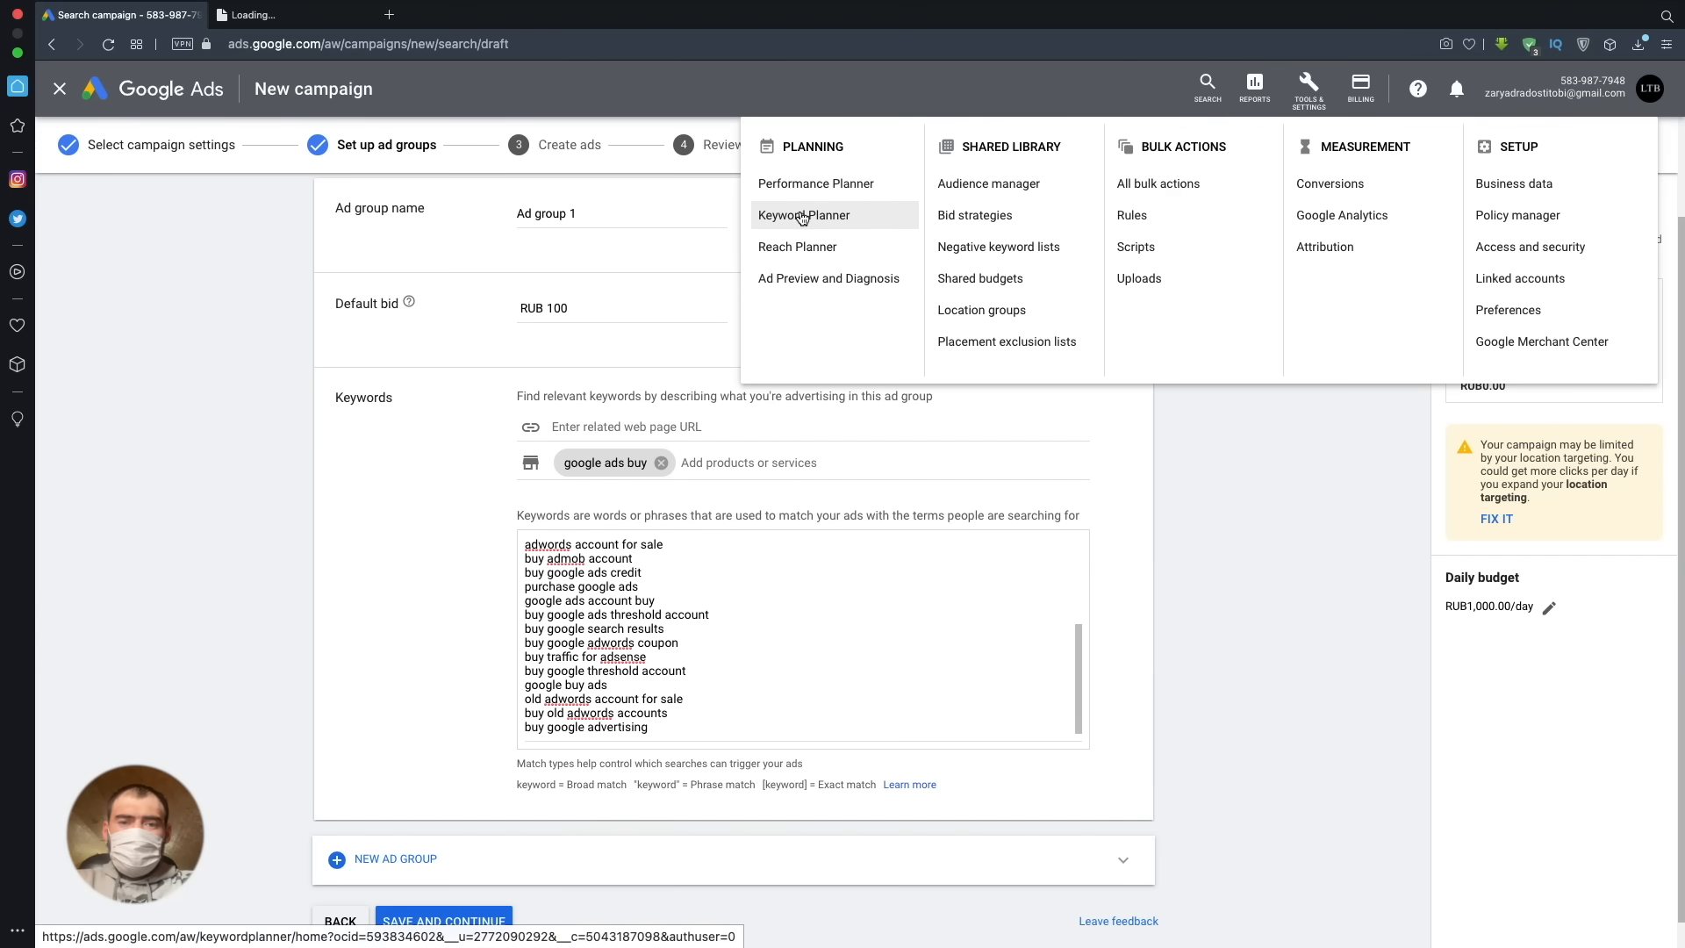
click(324, 15)
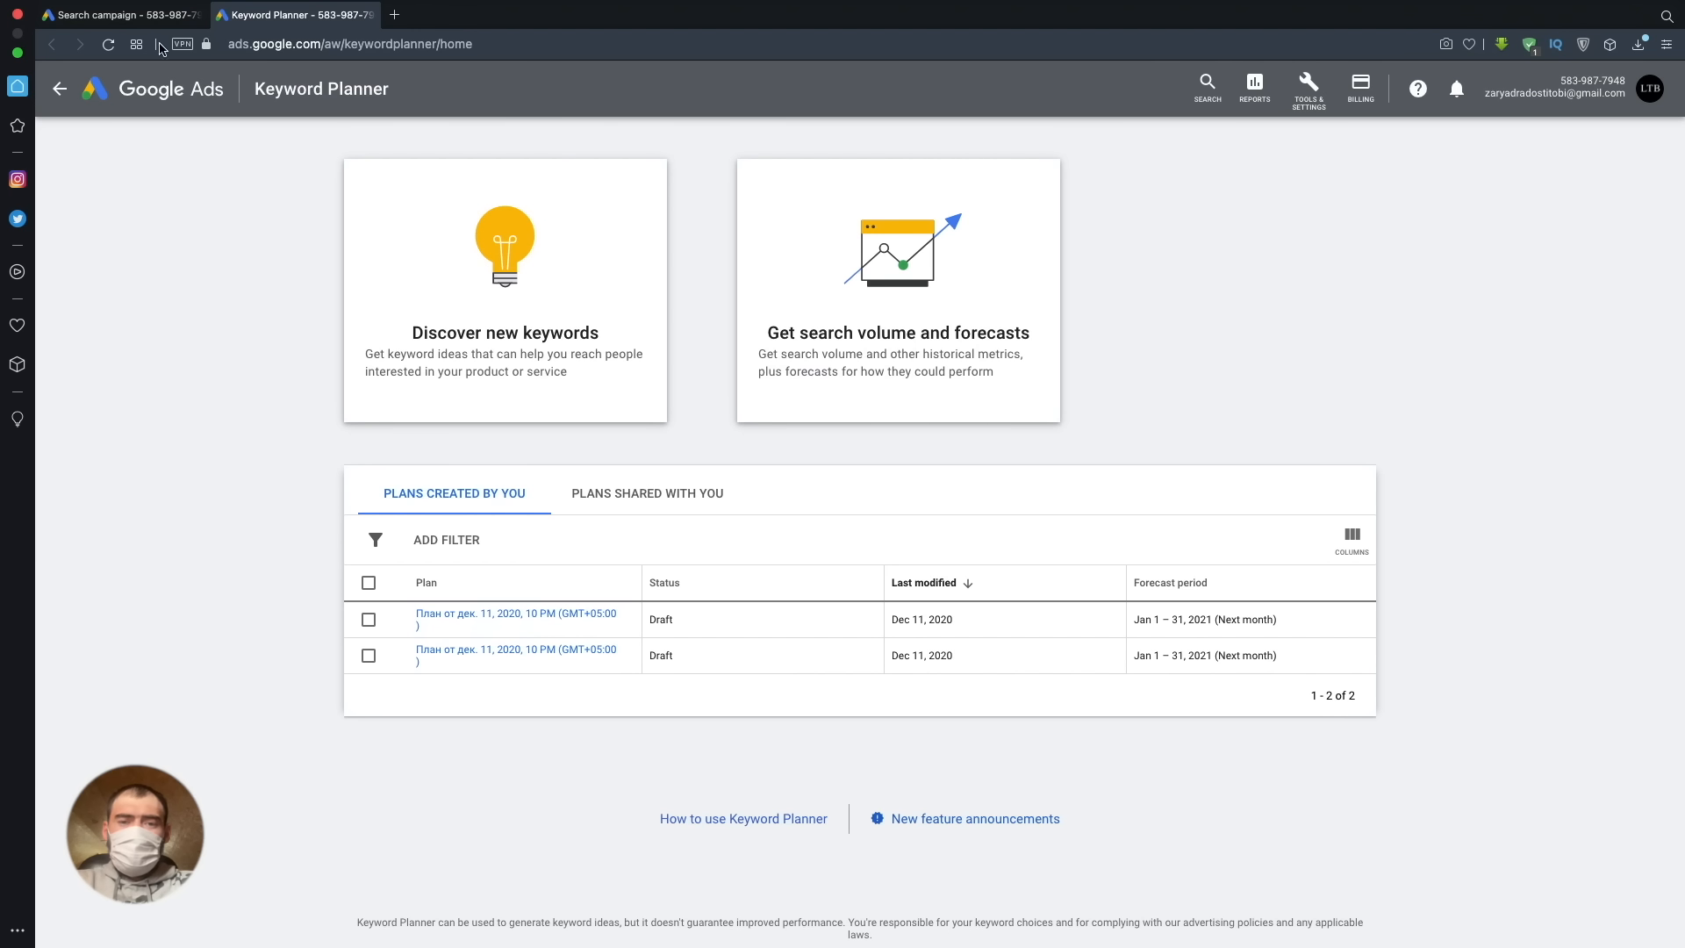
click(110, 15)
click(1118, 493)
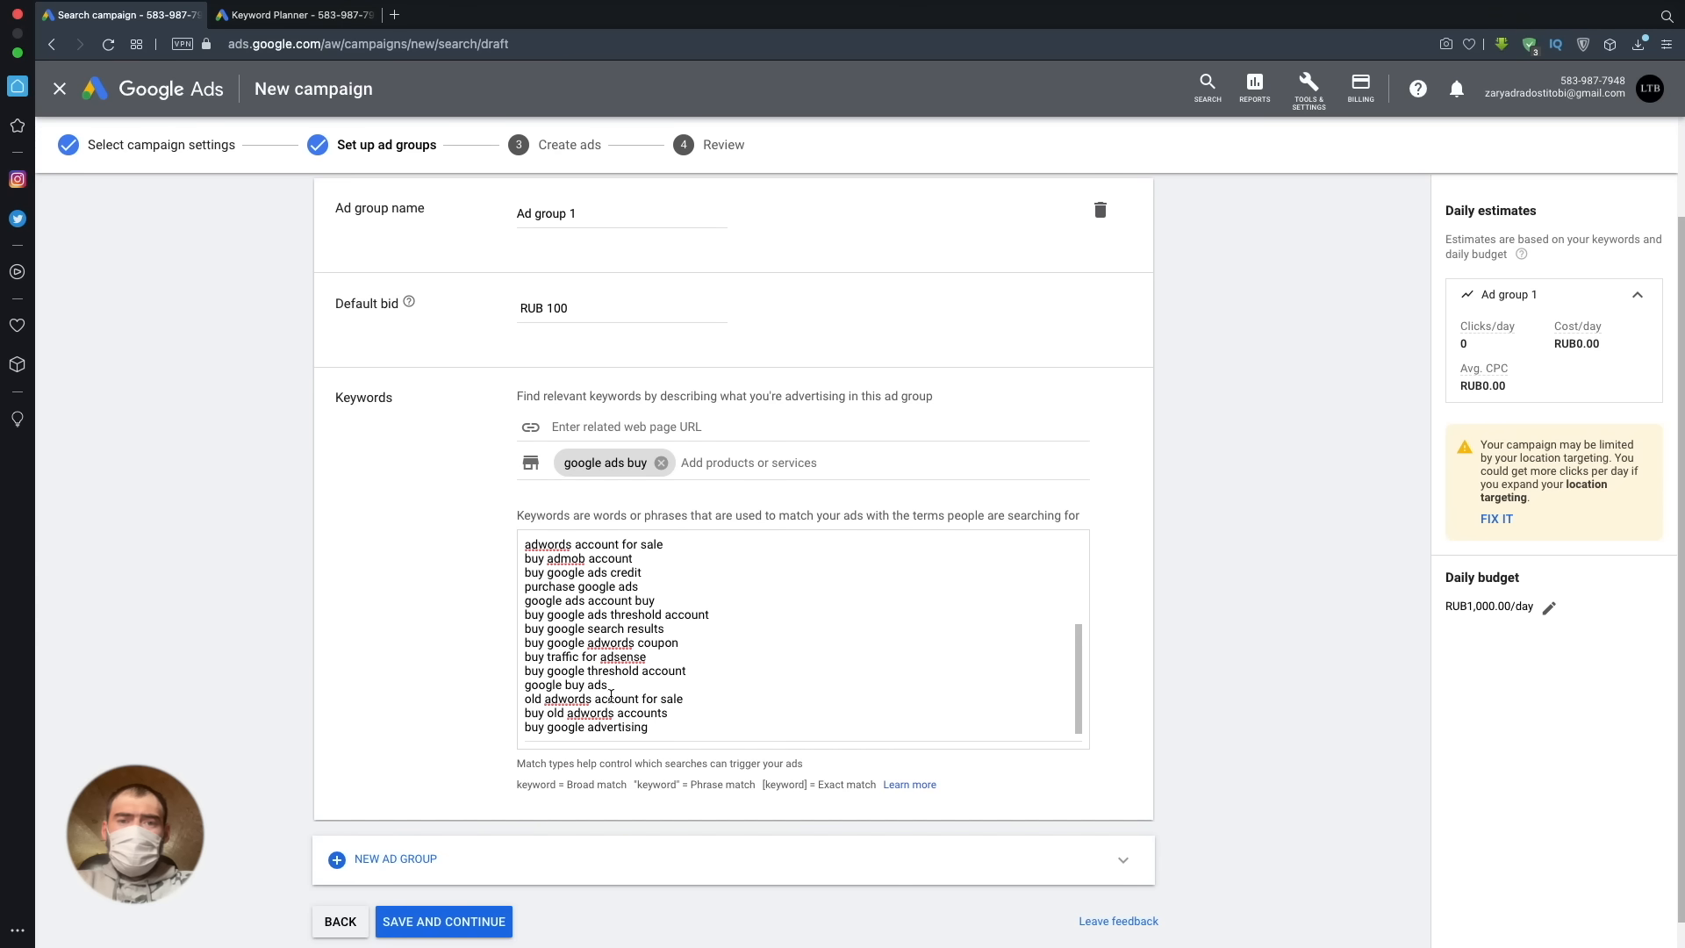
- Delete every keyword except "buy google ads" and save the ad group to continue to ad creation
drag(525, 699, 482, 556)
key(BackSpace)
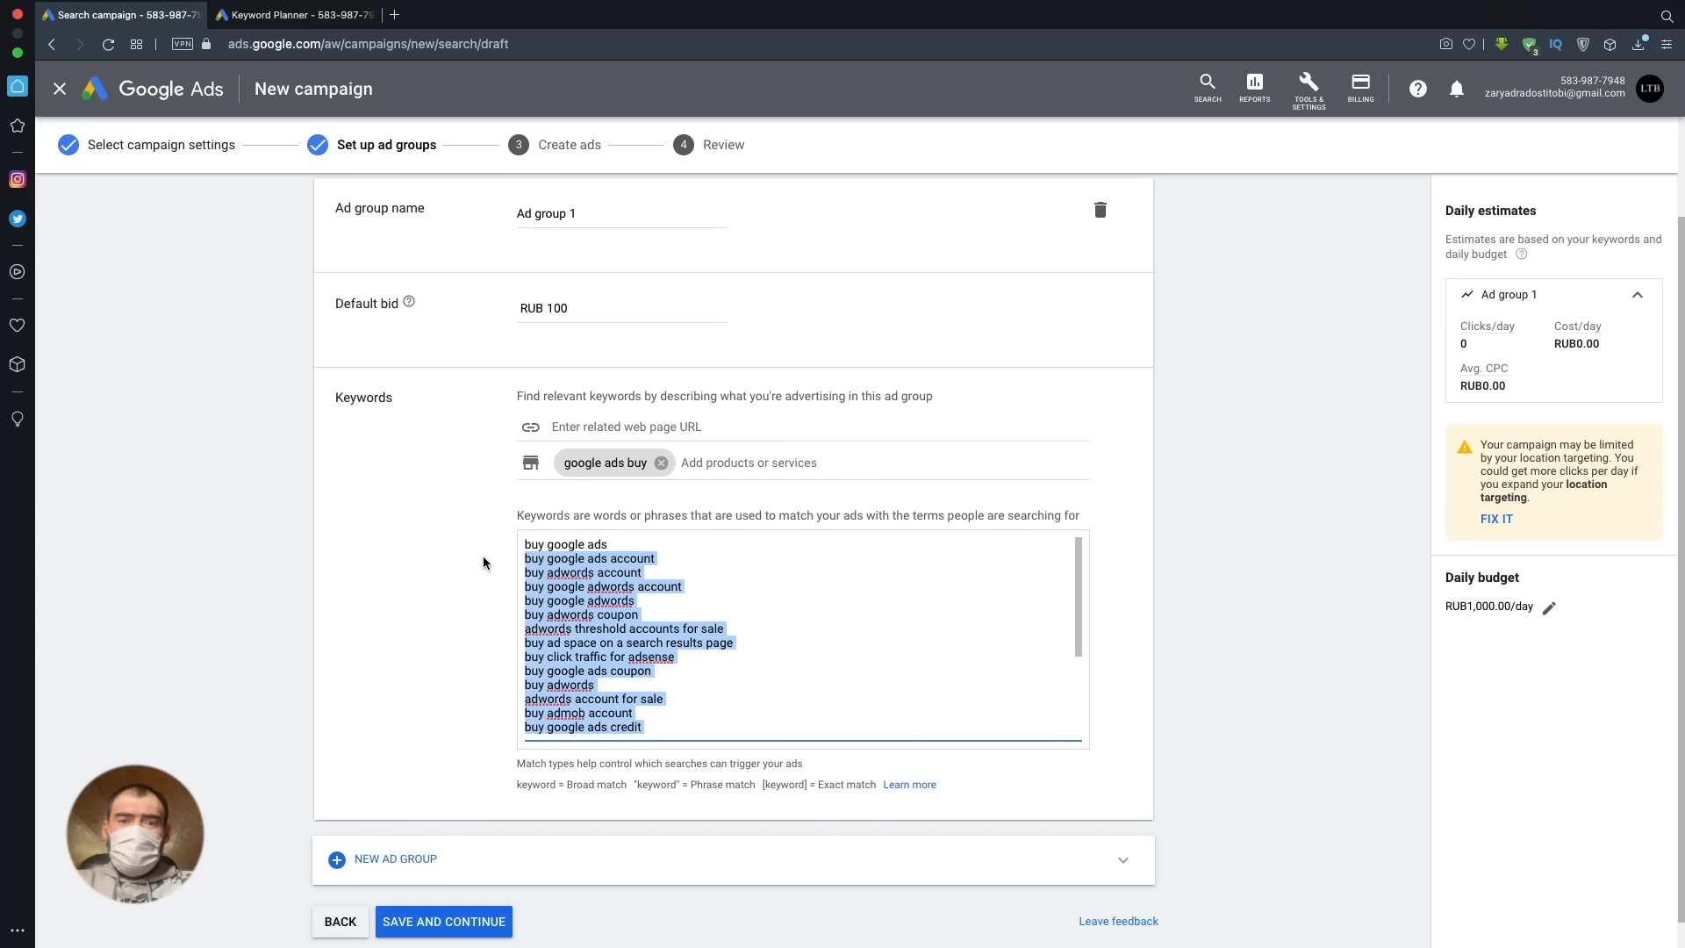
key(BackSpace)
drag(644, 589, 515, 564)
key(BackSpace)
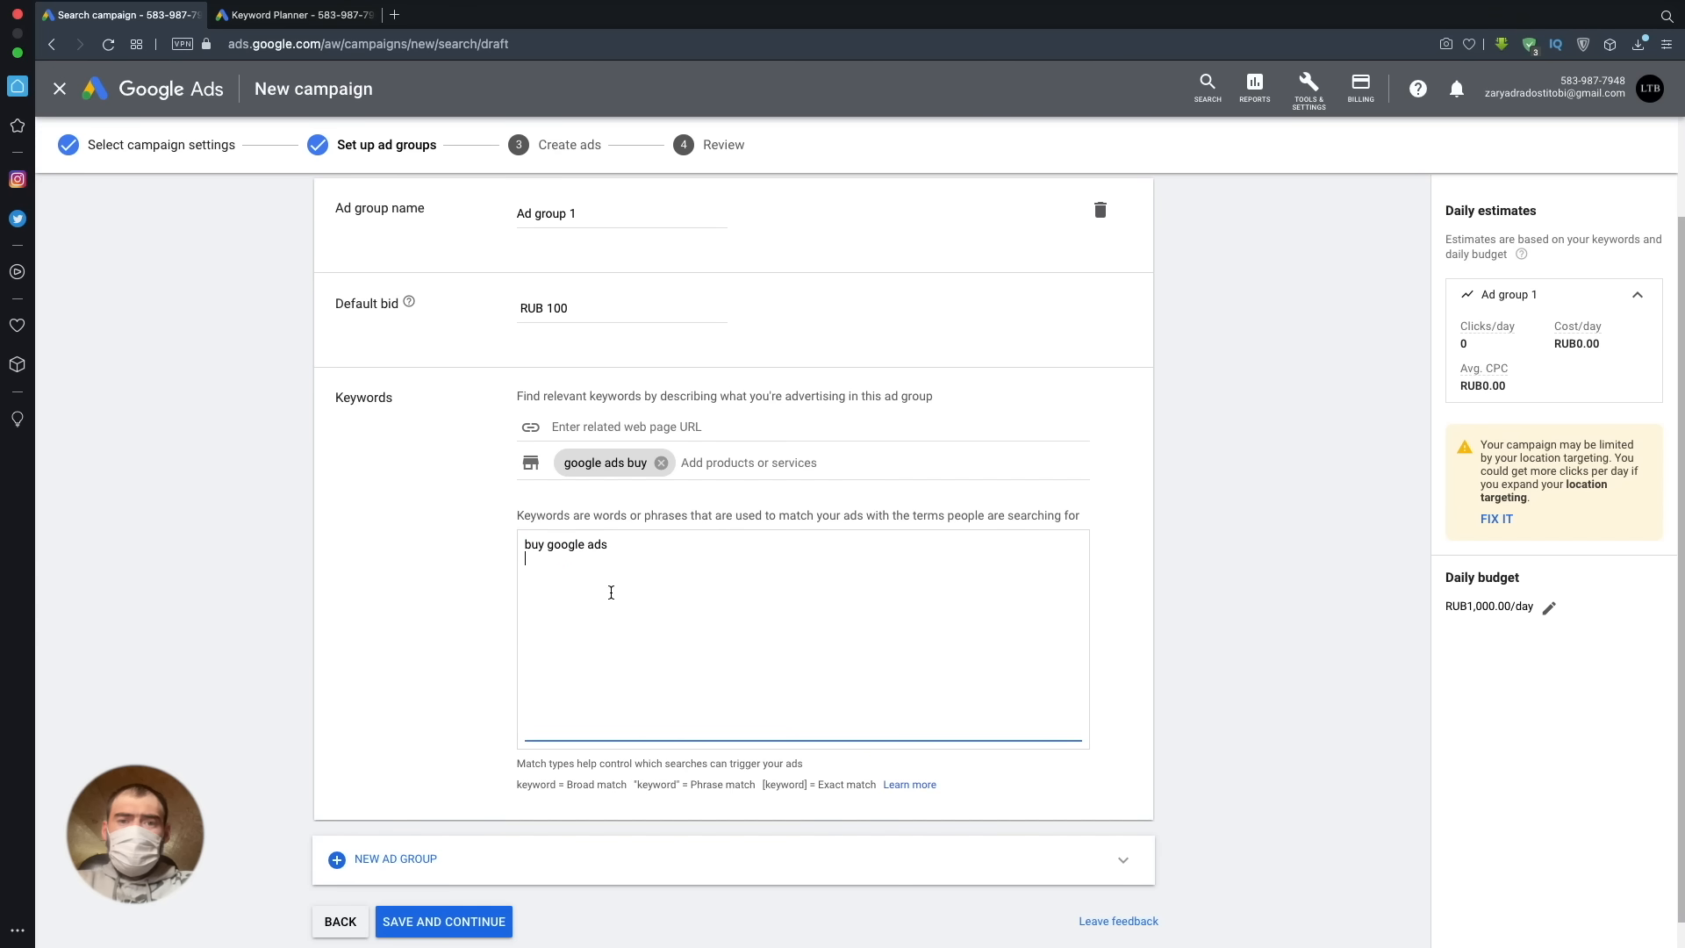
scroll(580, 734, down, 1)
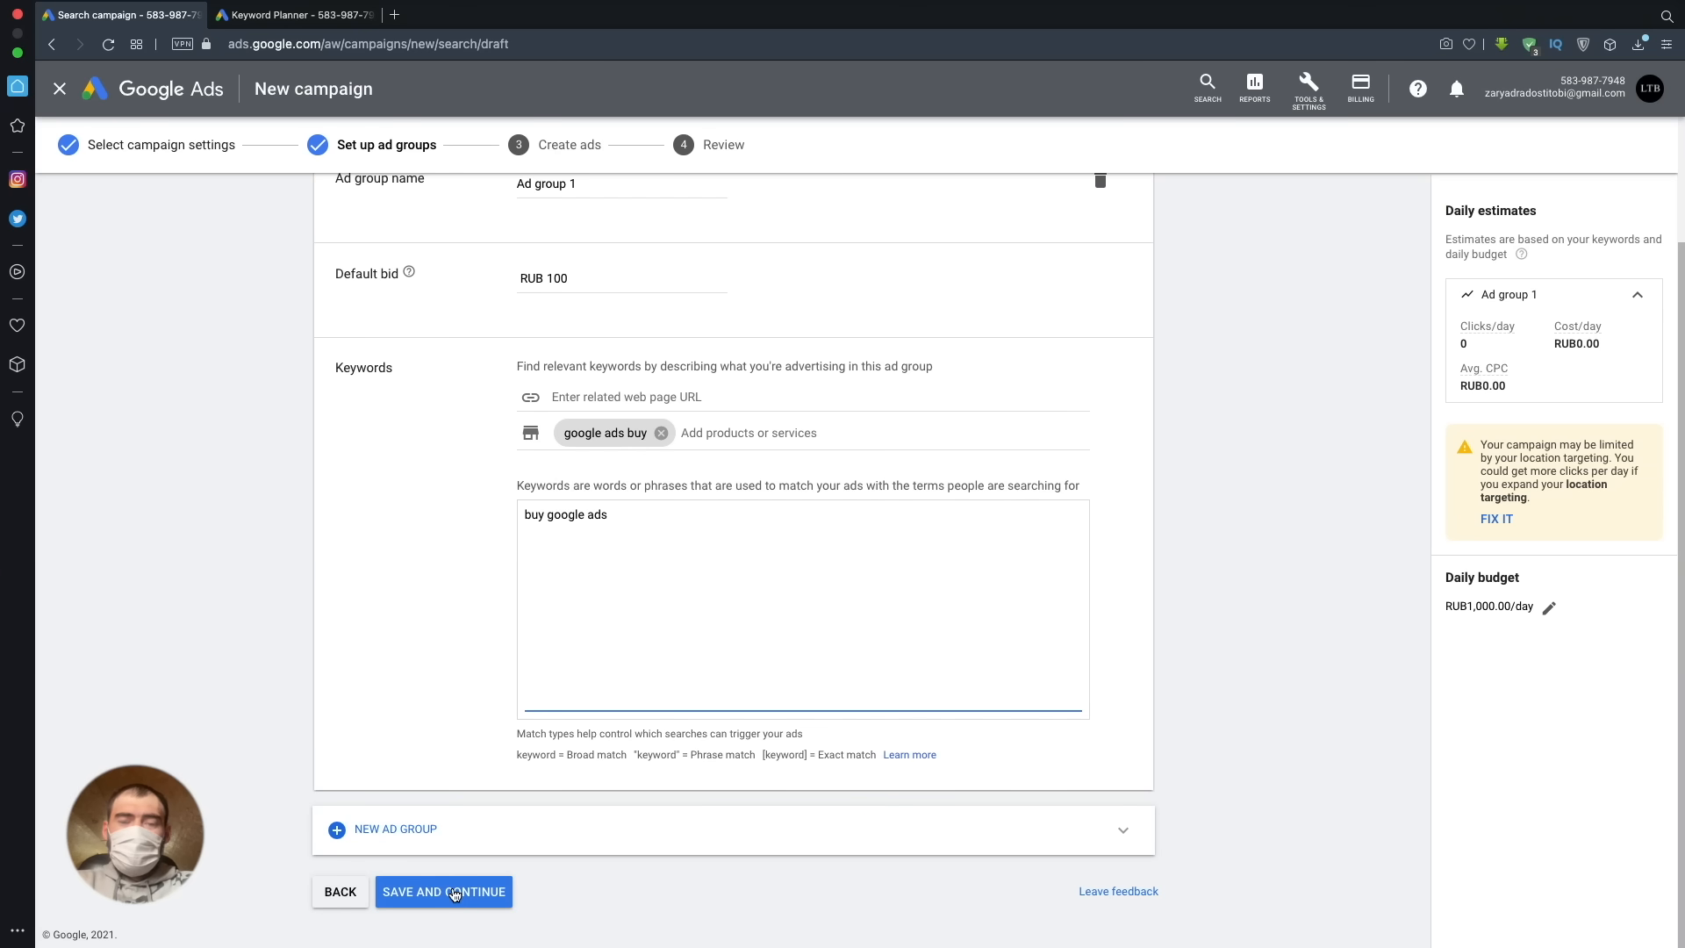
click(453, 894)
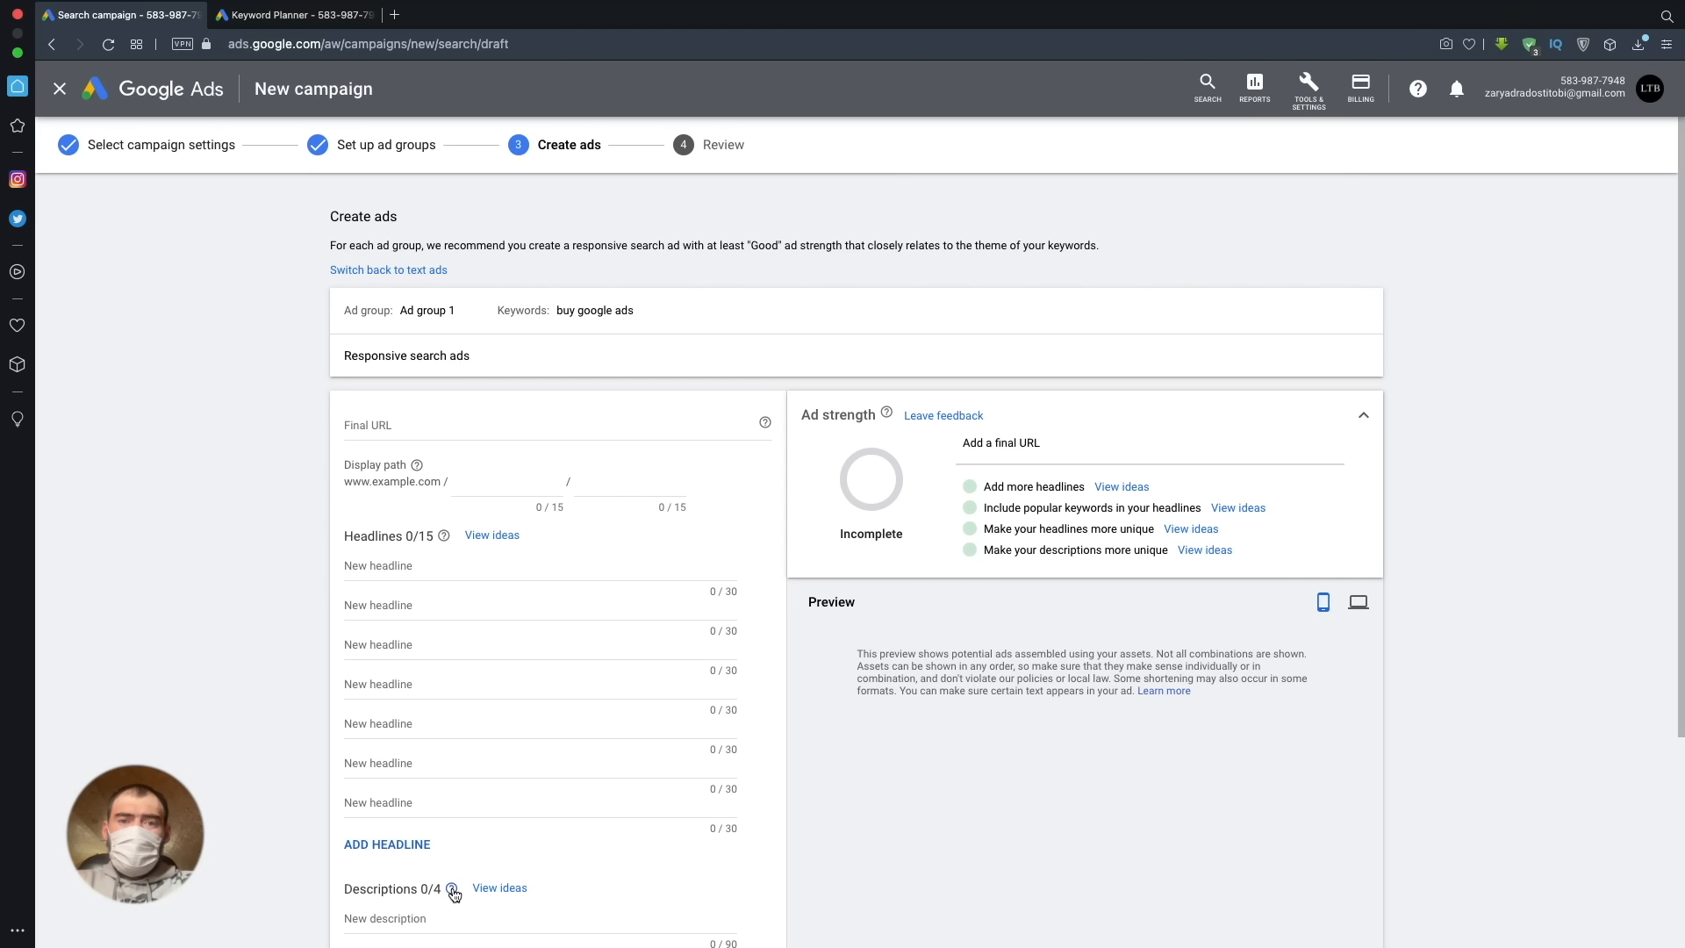
- View the account's all-campaigns Overview with the campaign list collapsed, and return to the campaign draft
mouse_move(453, 890)
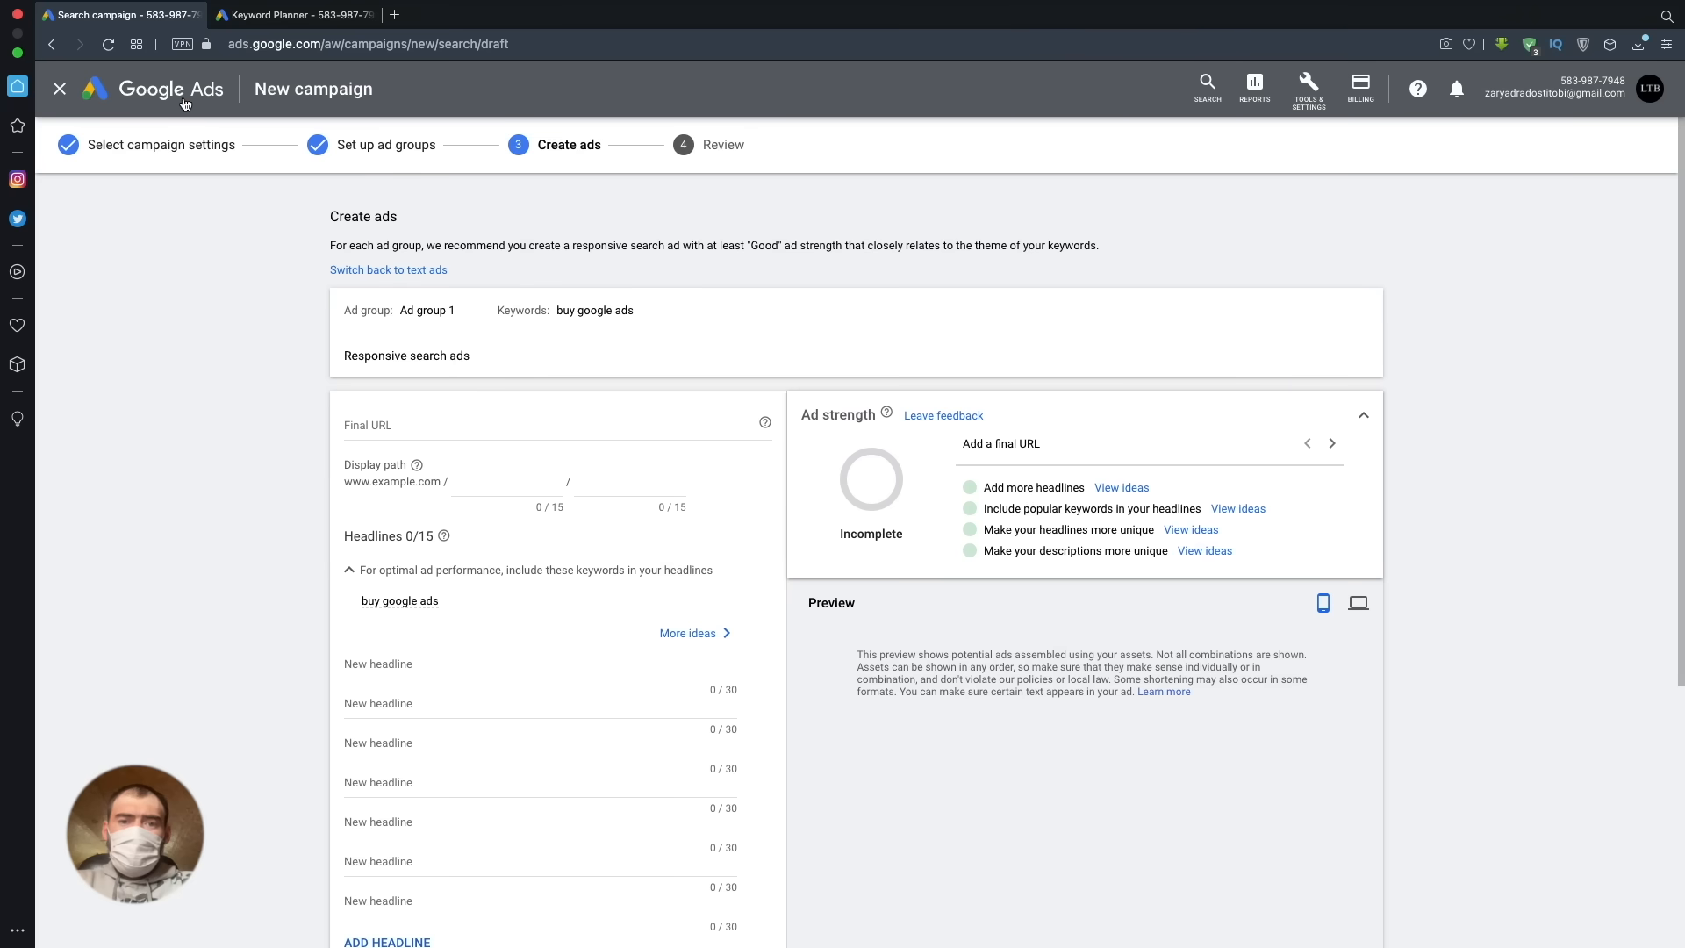
click(1650, 89)
click(282, 14)
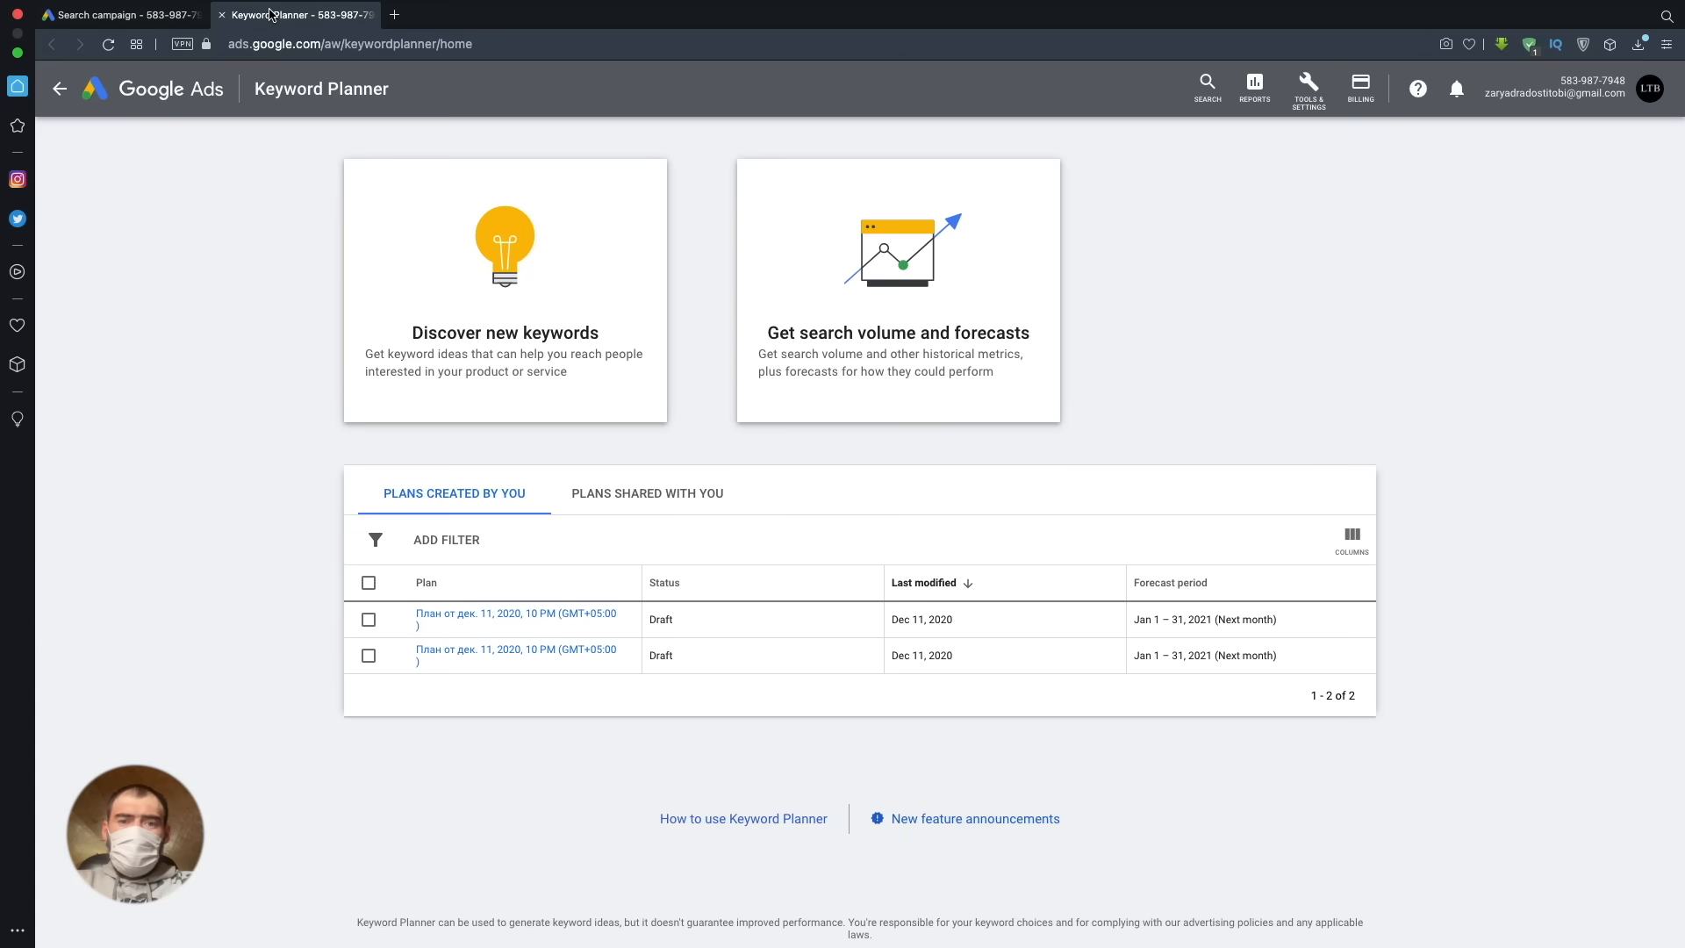
click(185, 97)
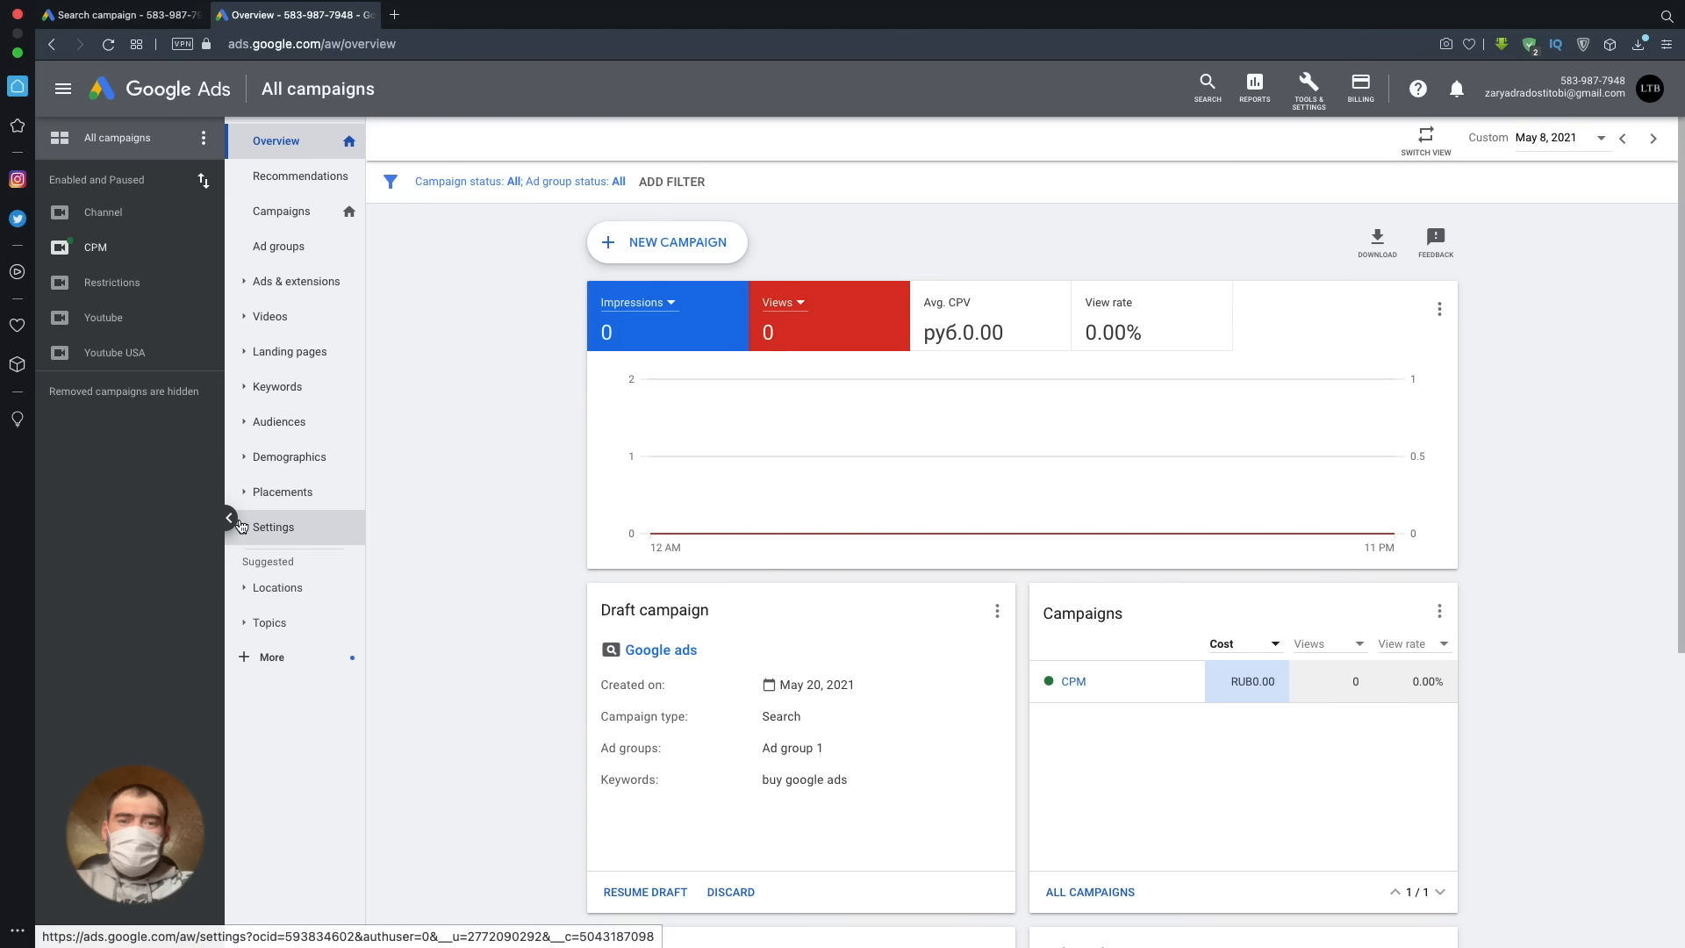
click(224, 518)
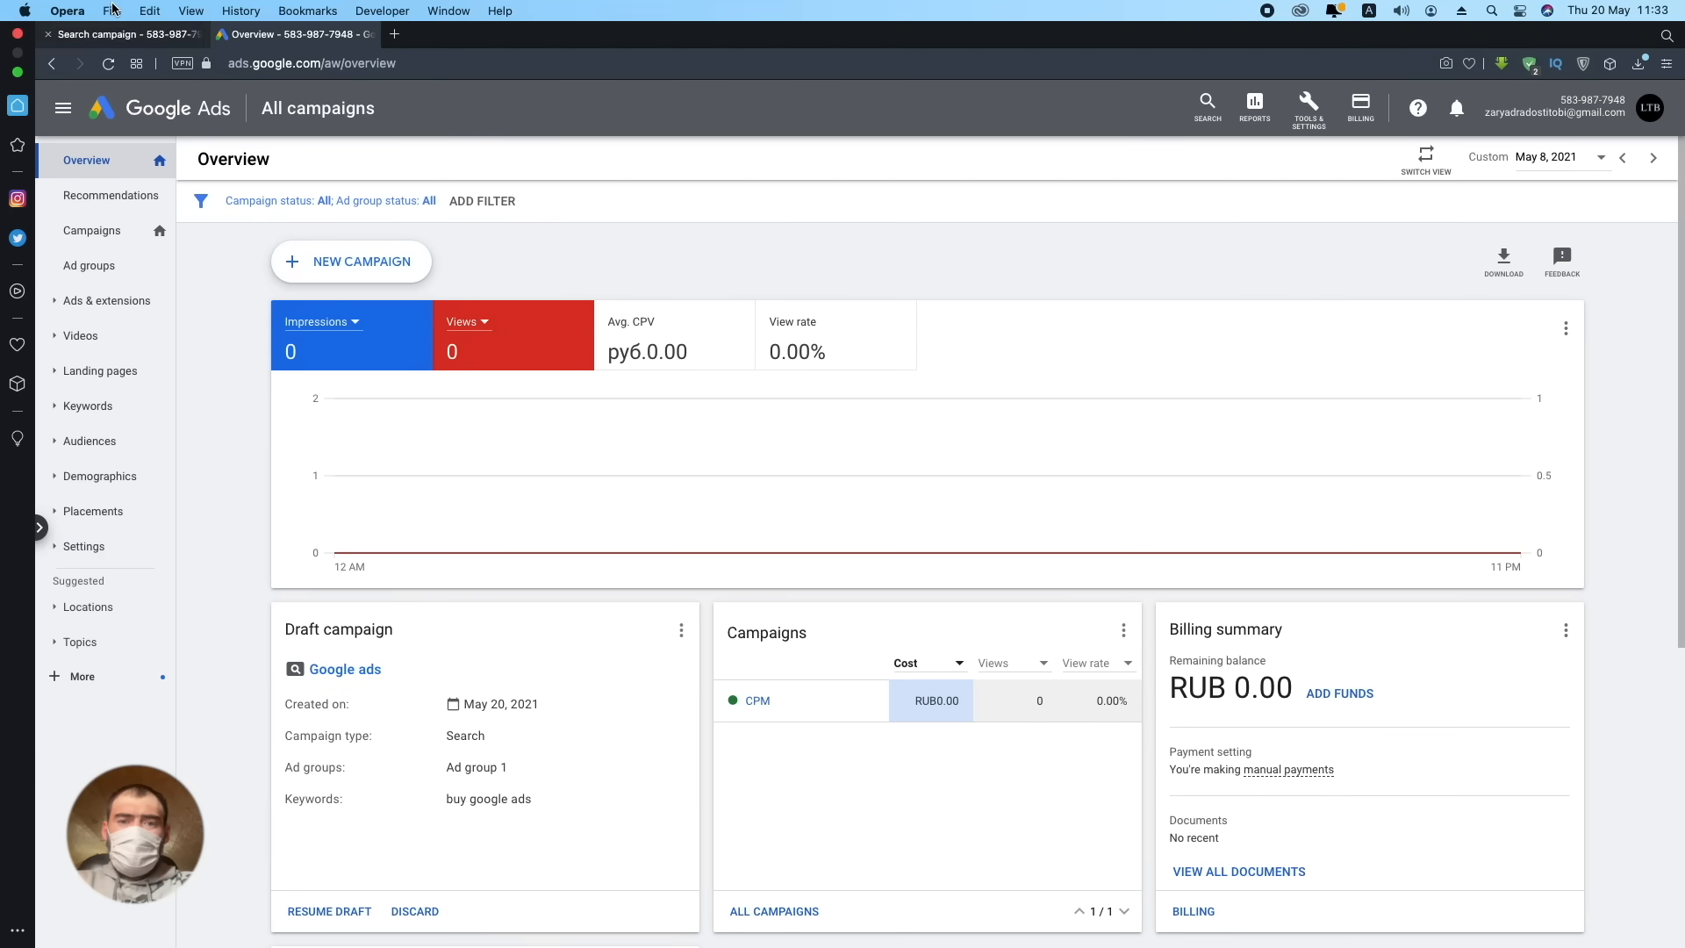
click(108, 39)
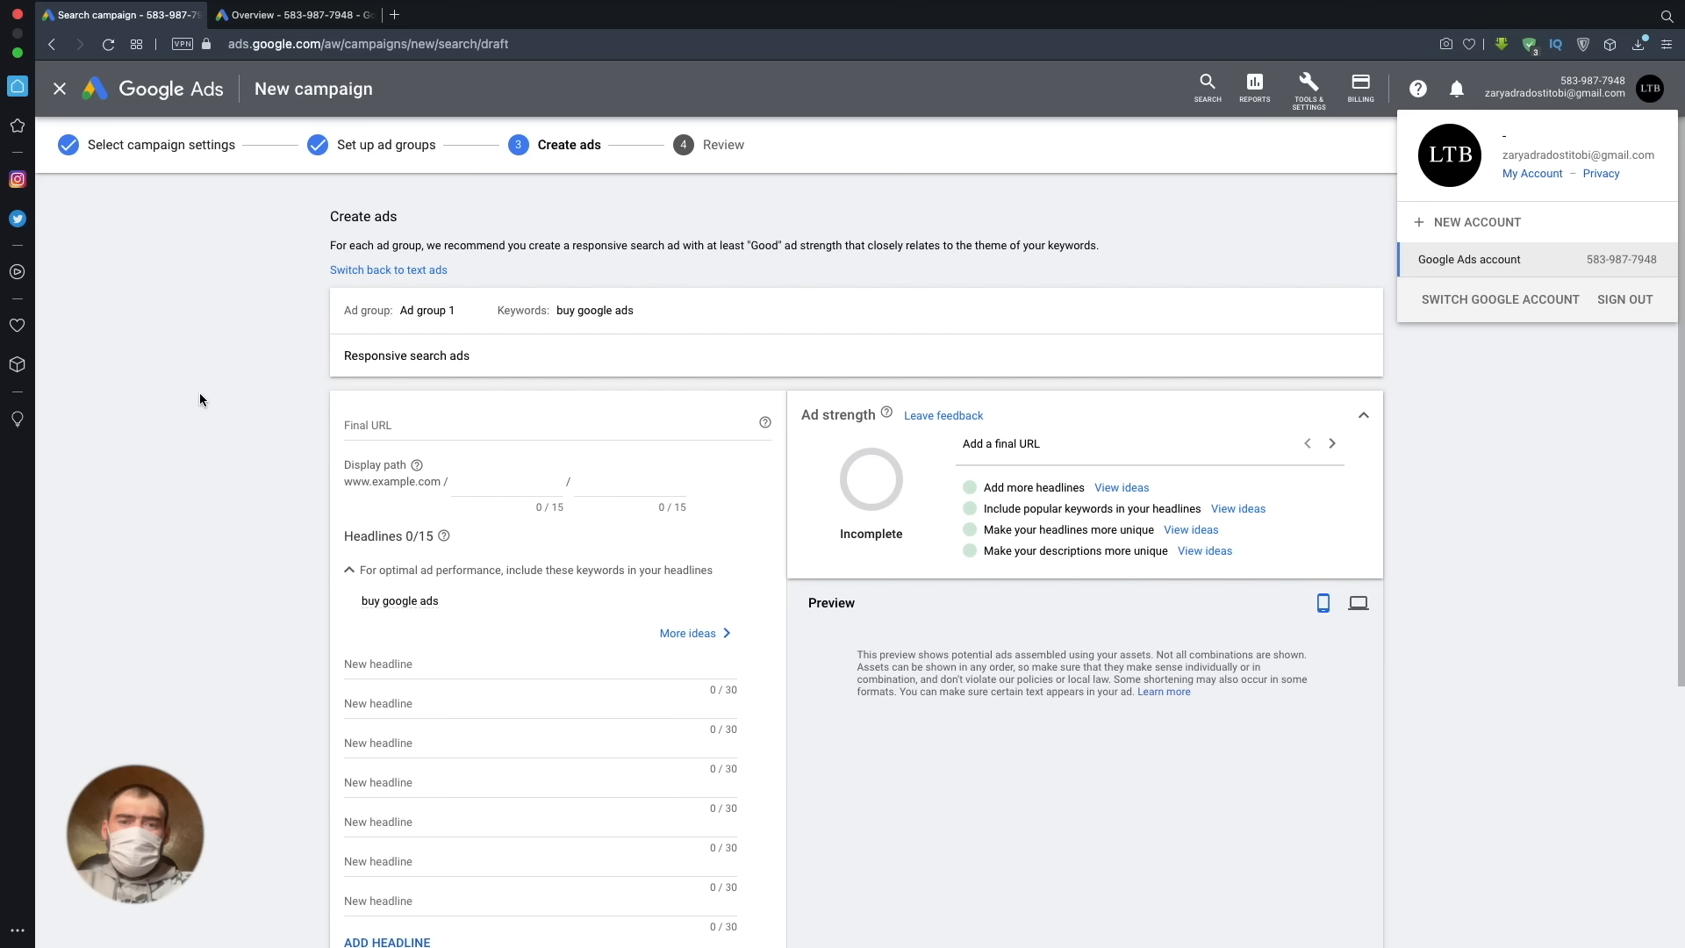
- Look over the responsive search ad form, including its final URL, display path, headline and description fields
scroll(220, 440, down, 3)
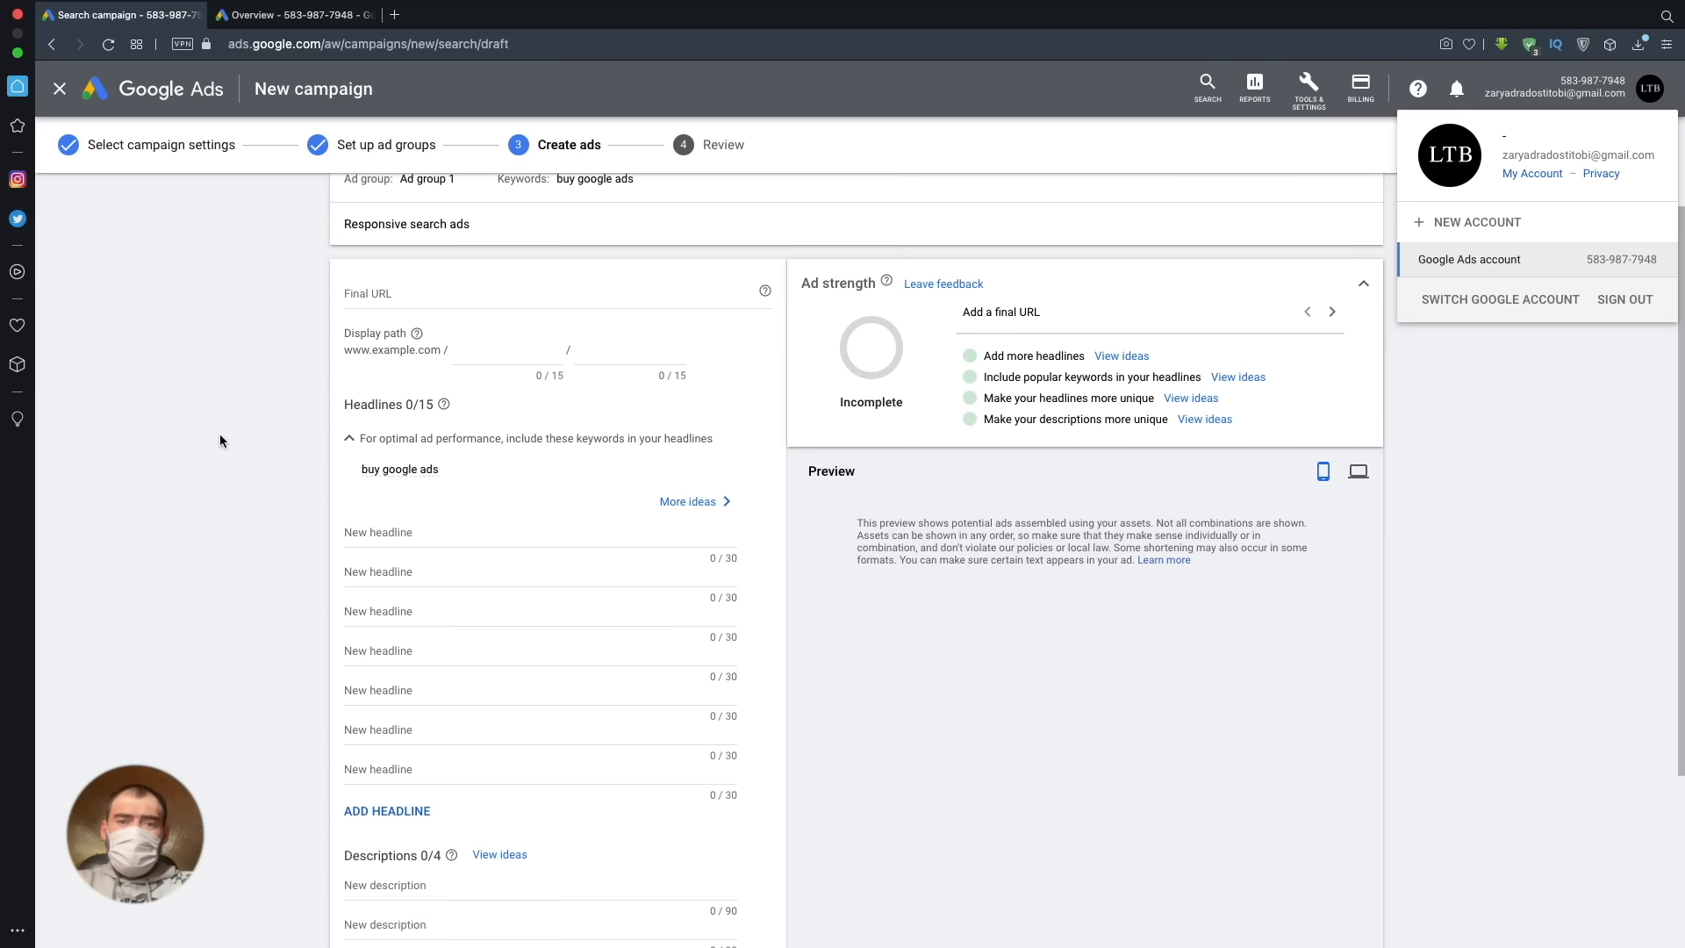
scroll(220, 435, down, 1)
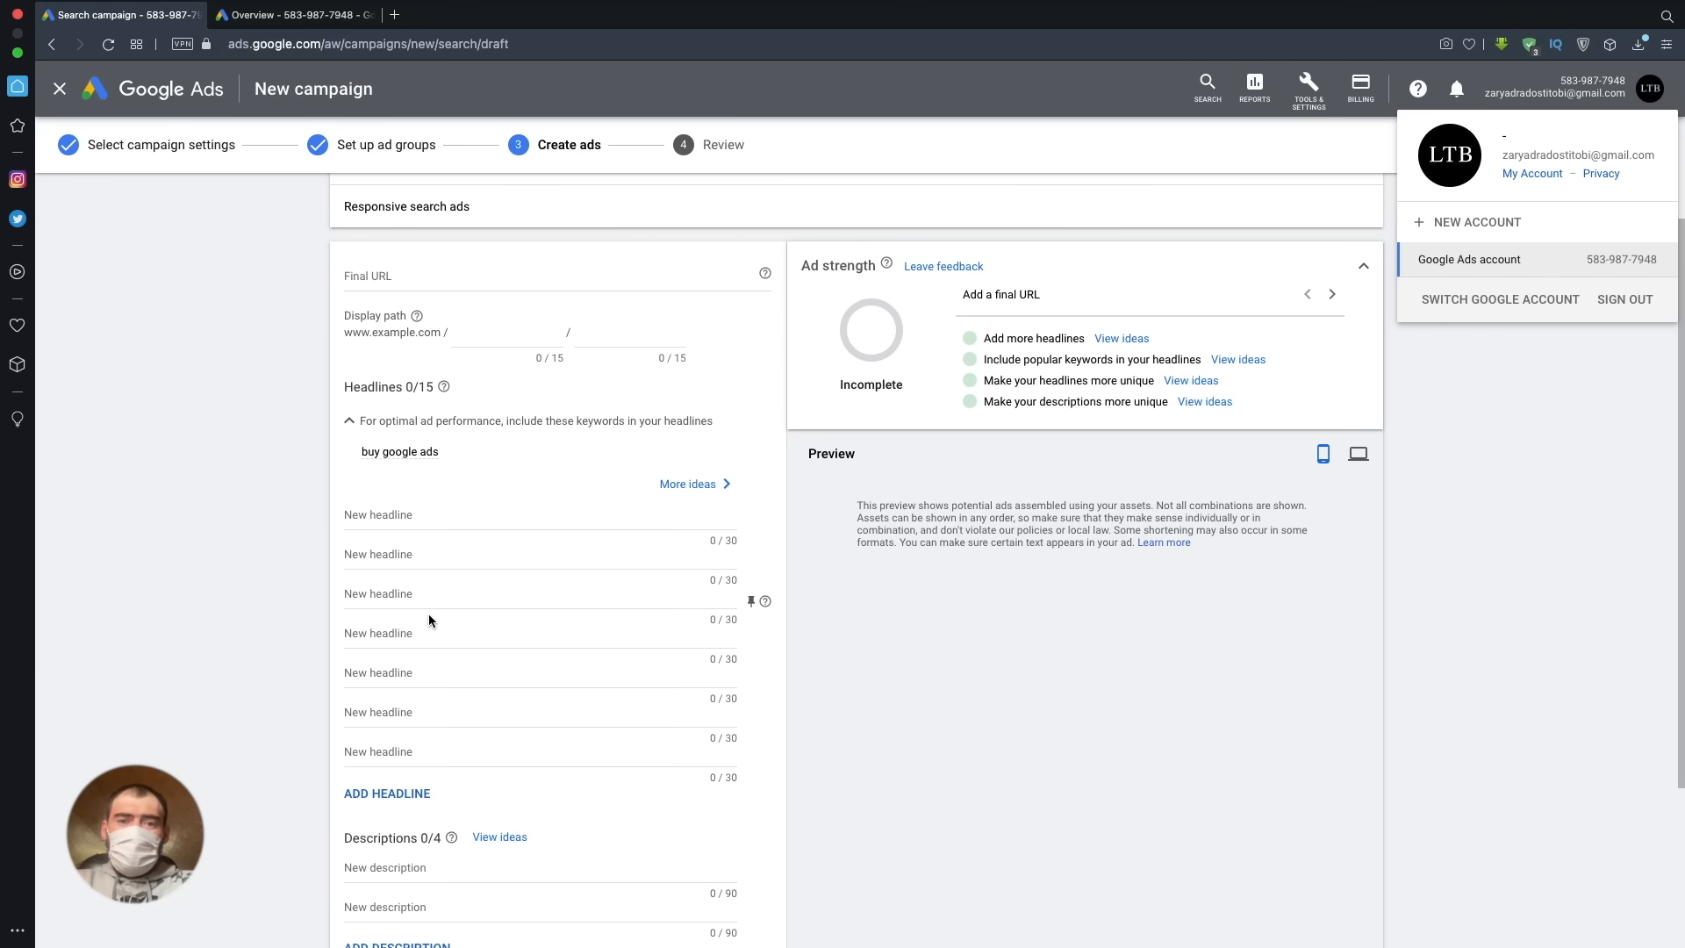
scroll(428, 614, down, 5)
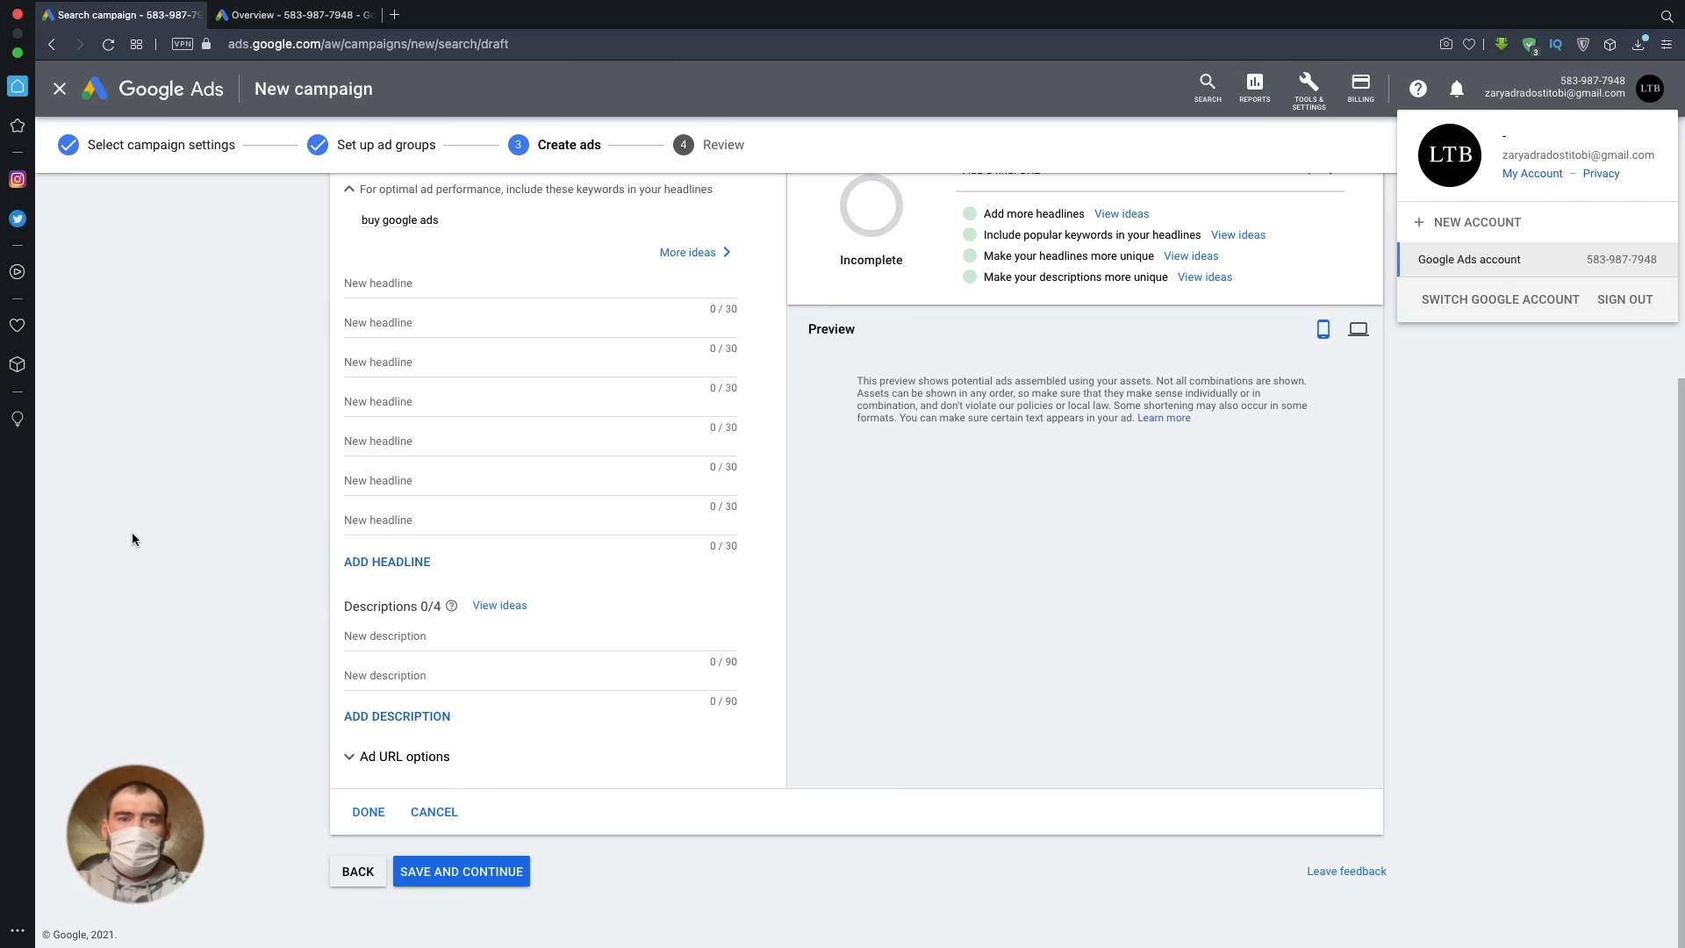
scroll(131, 548, up, 1)
scroll(132, 561, up, 3)
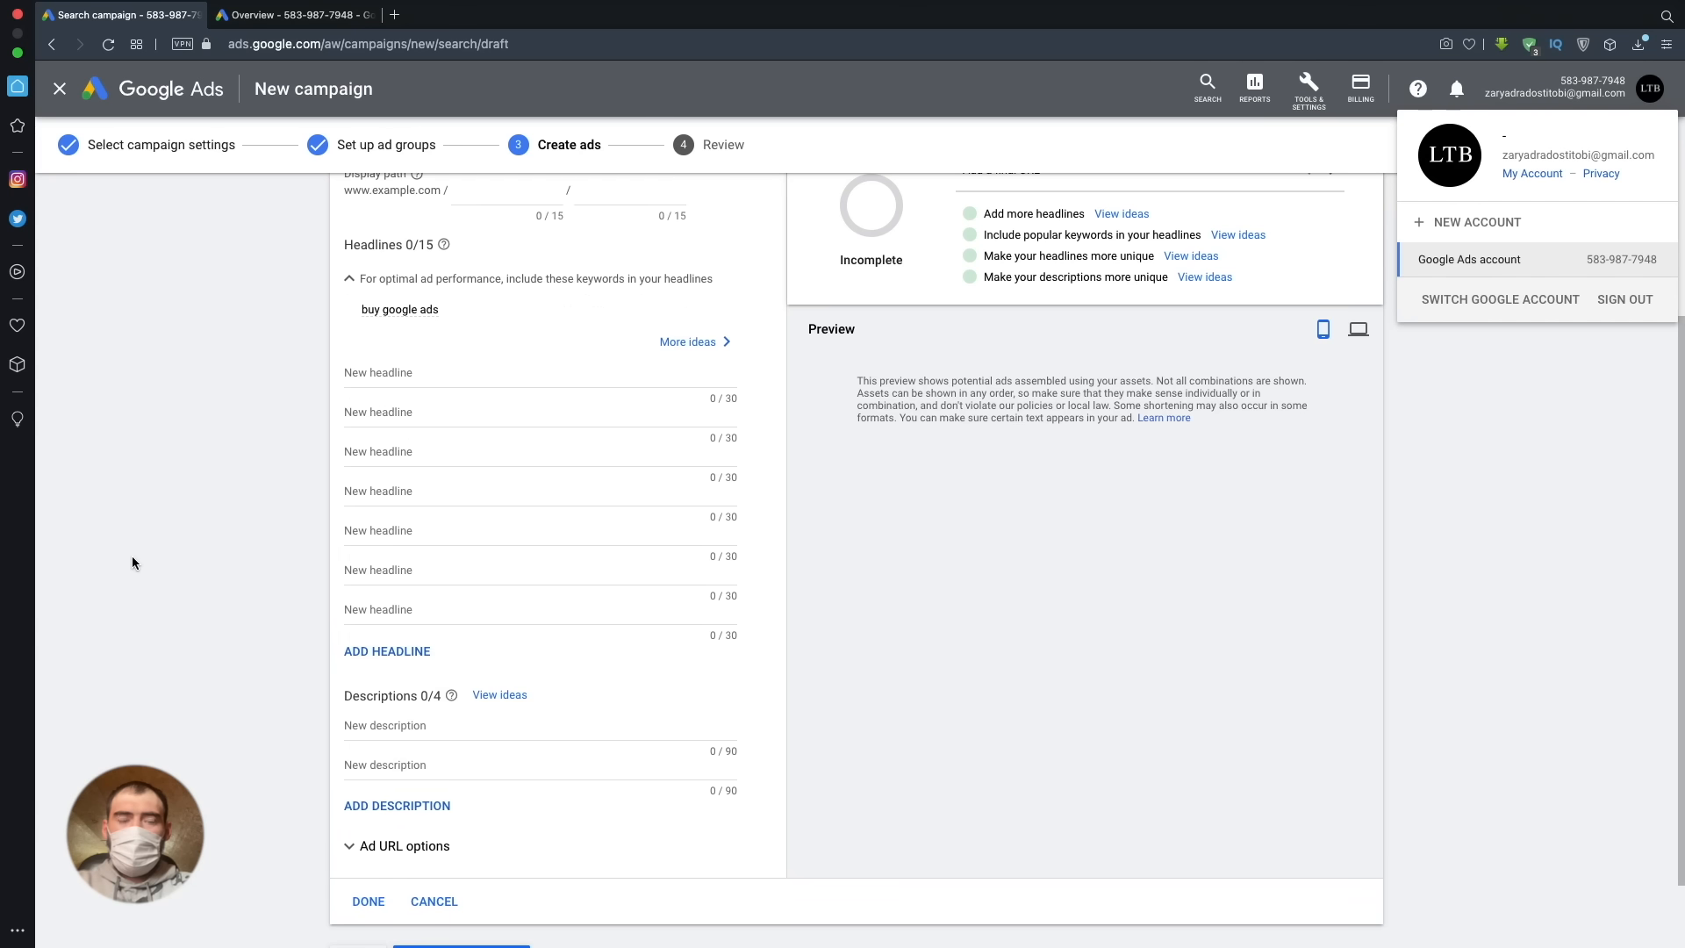
scroll(132, 562, up, 2)
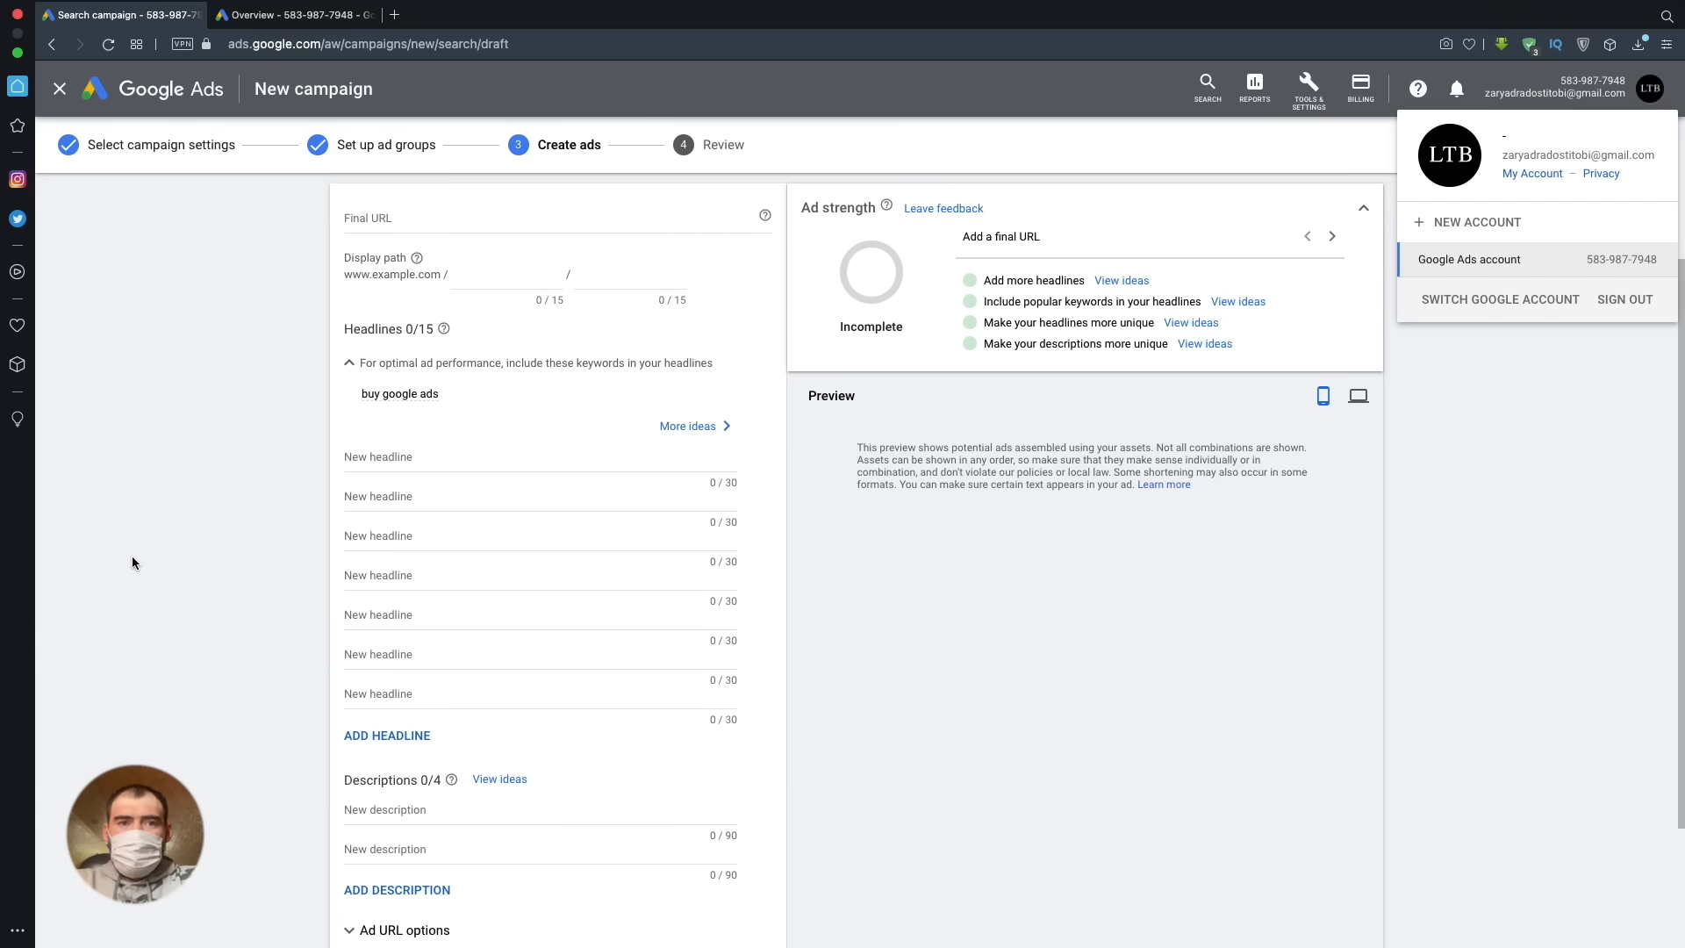
scroll(132, 563, up, 1)
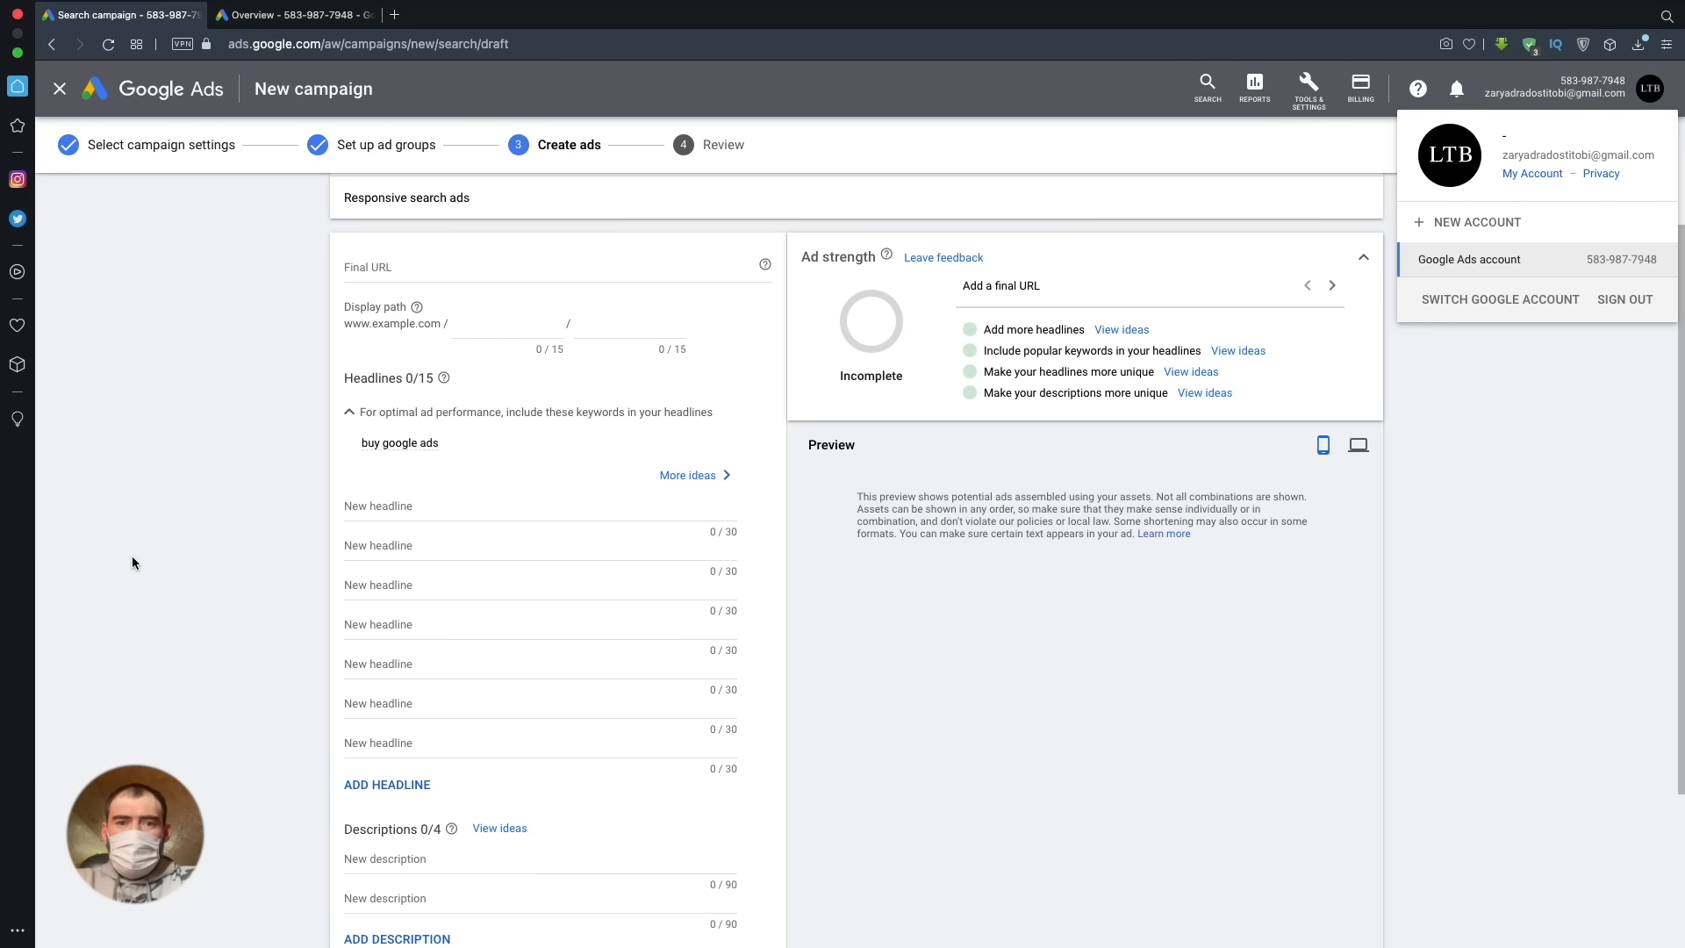
- Enter "Buy google ads in New York" as the first headline of the responsive search ad
click(401, 507)
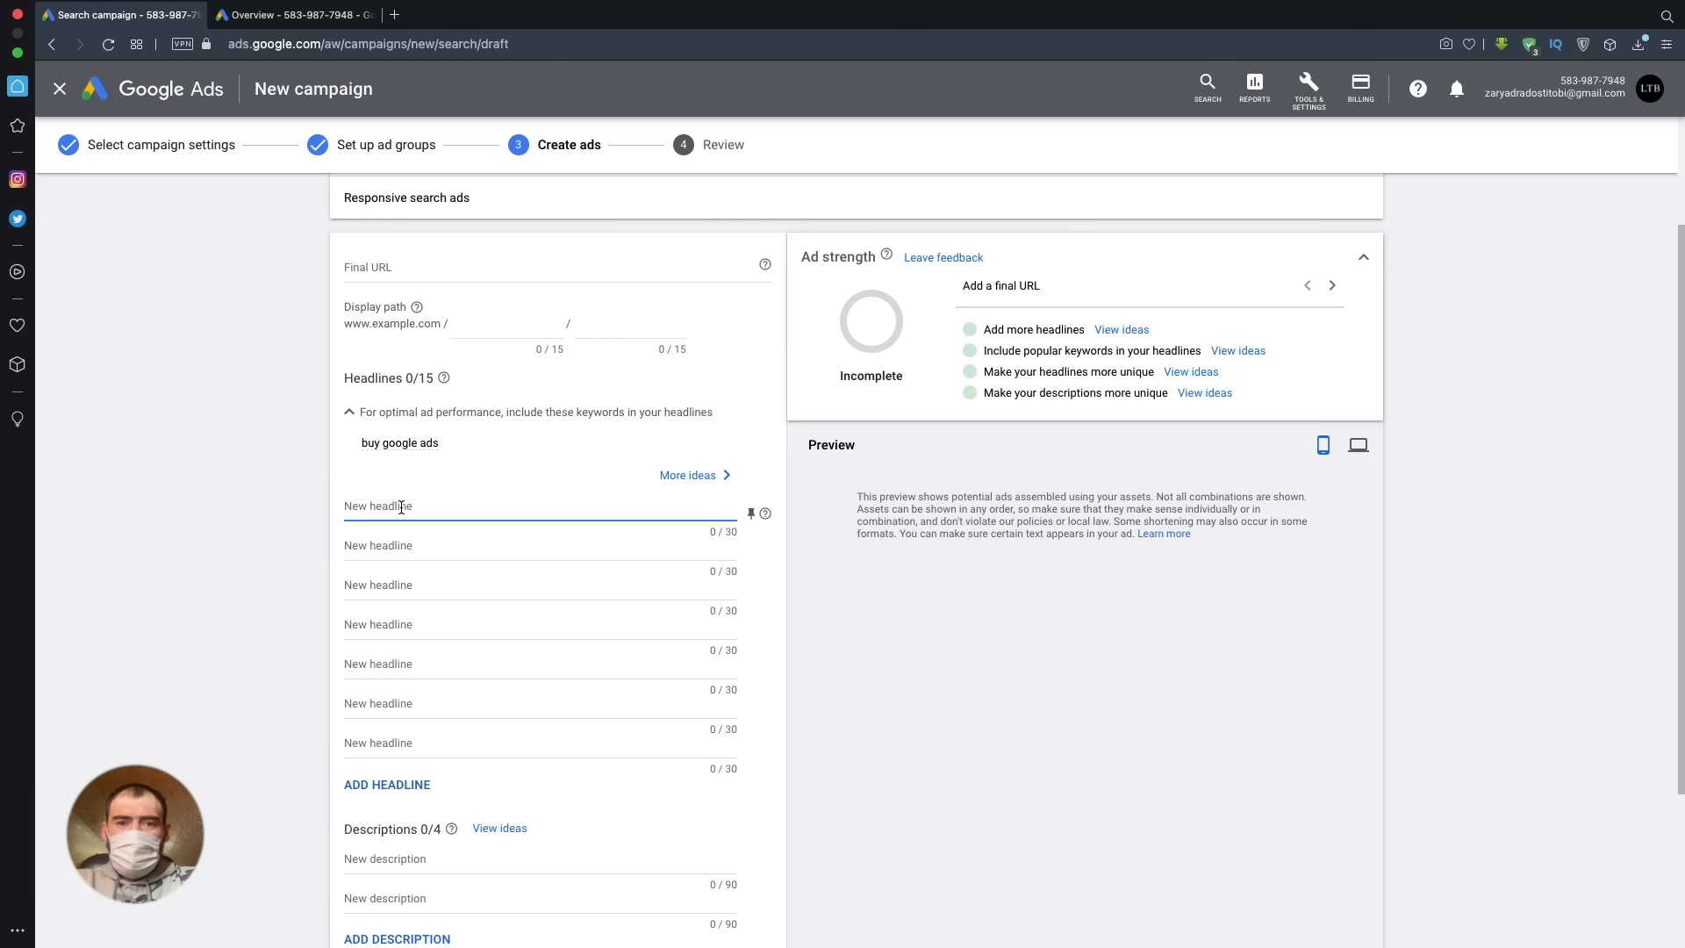
text(Buy google ads)
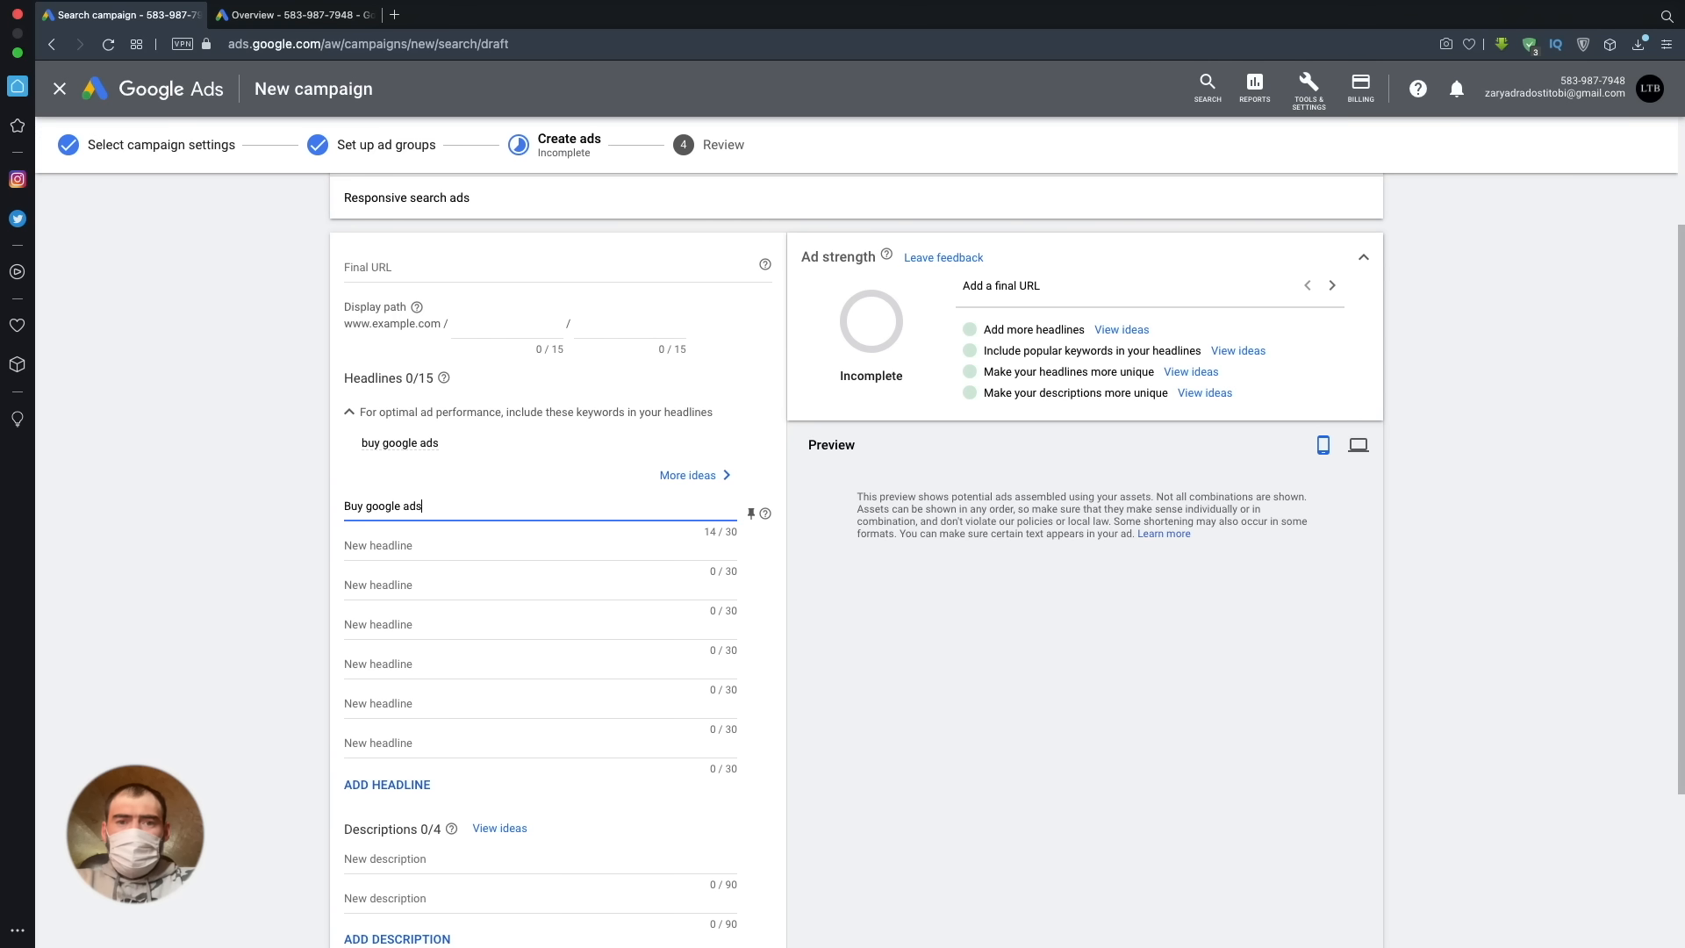
text( in New)
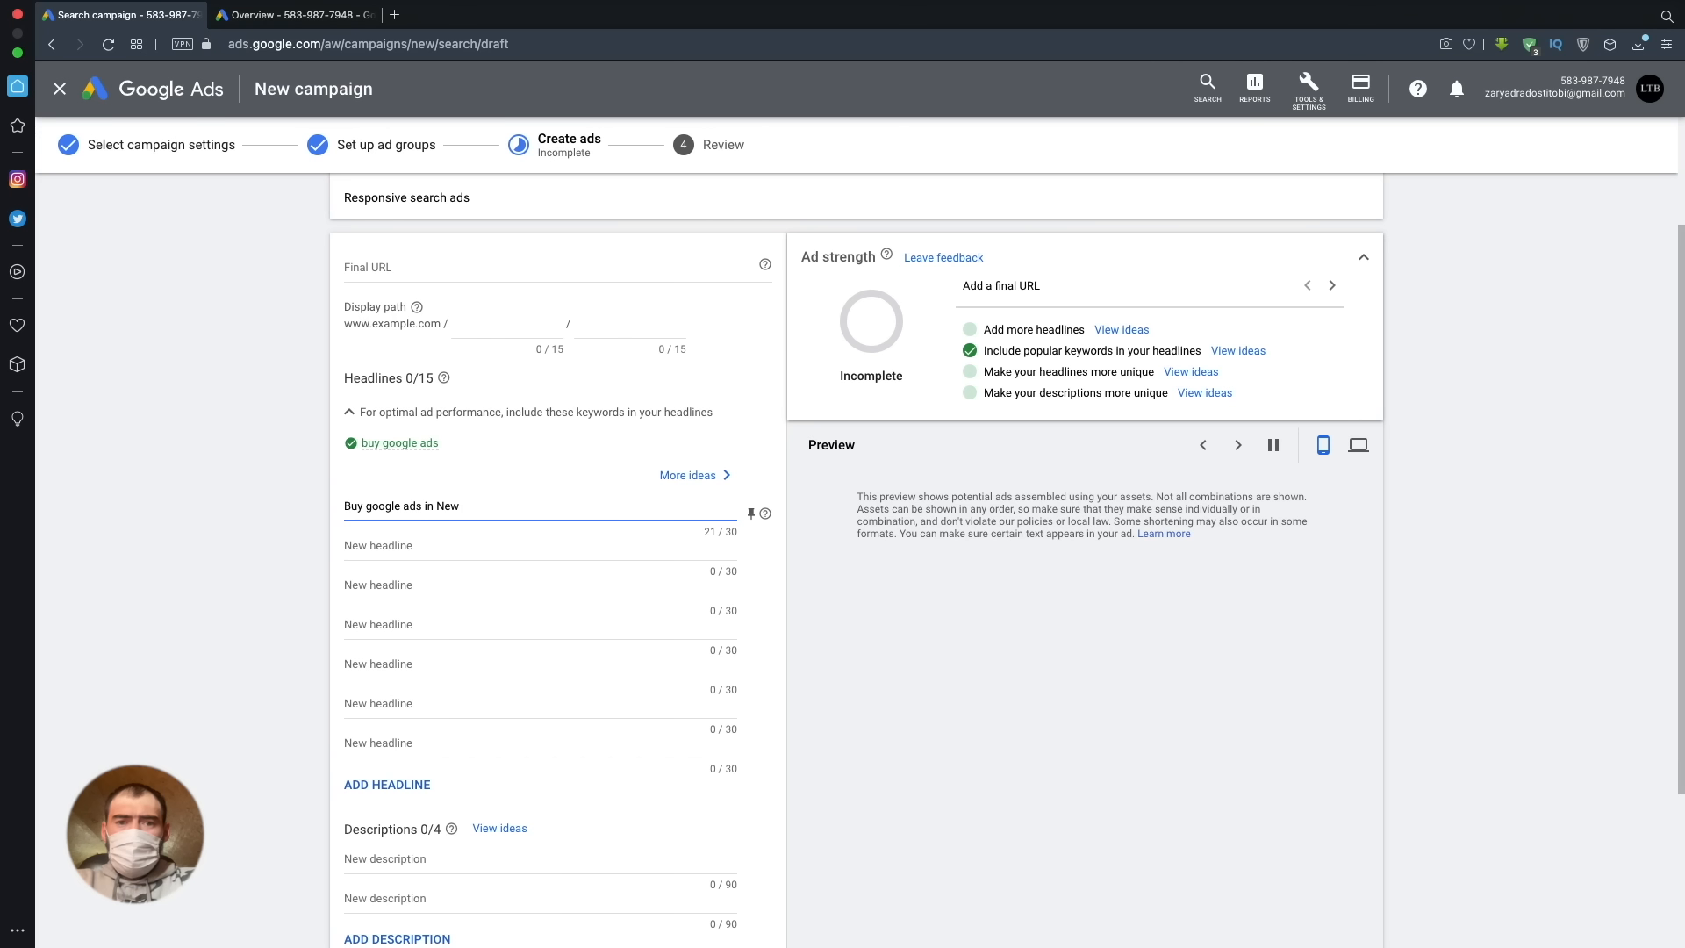
text( York)
- Add "Cost 1 $" as the second headline and "Guarantee" as the third headline
click(436, 552)
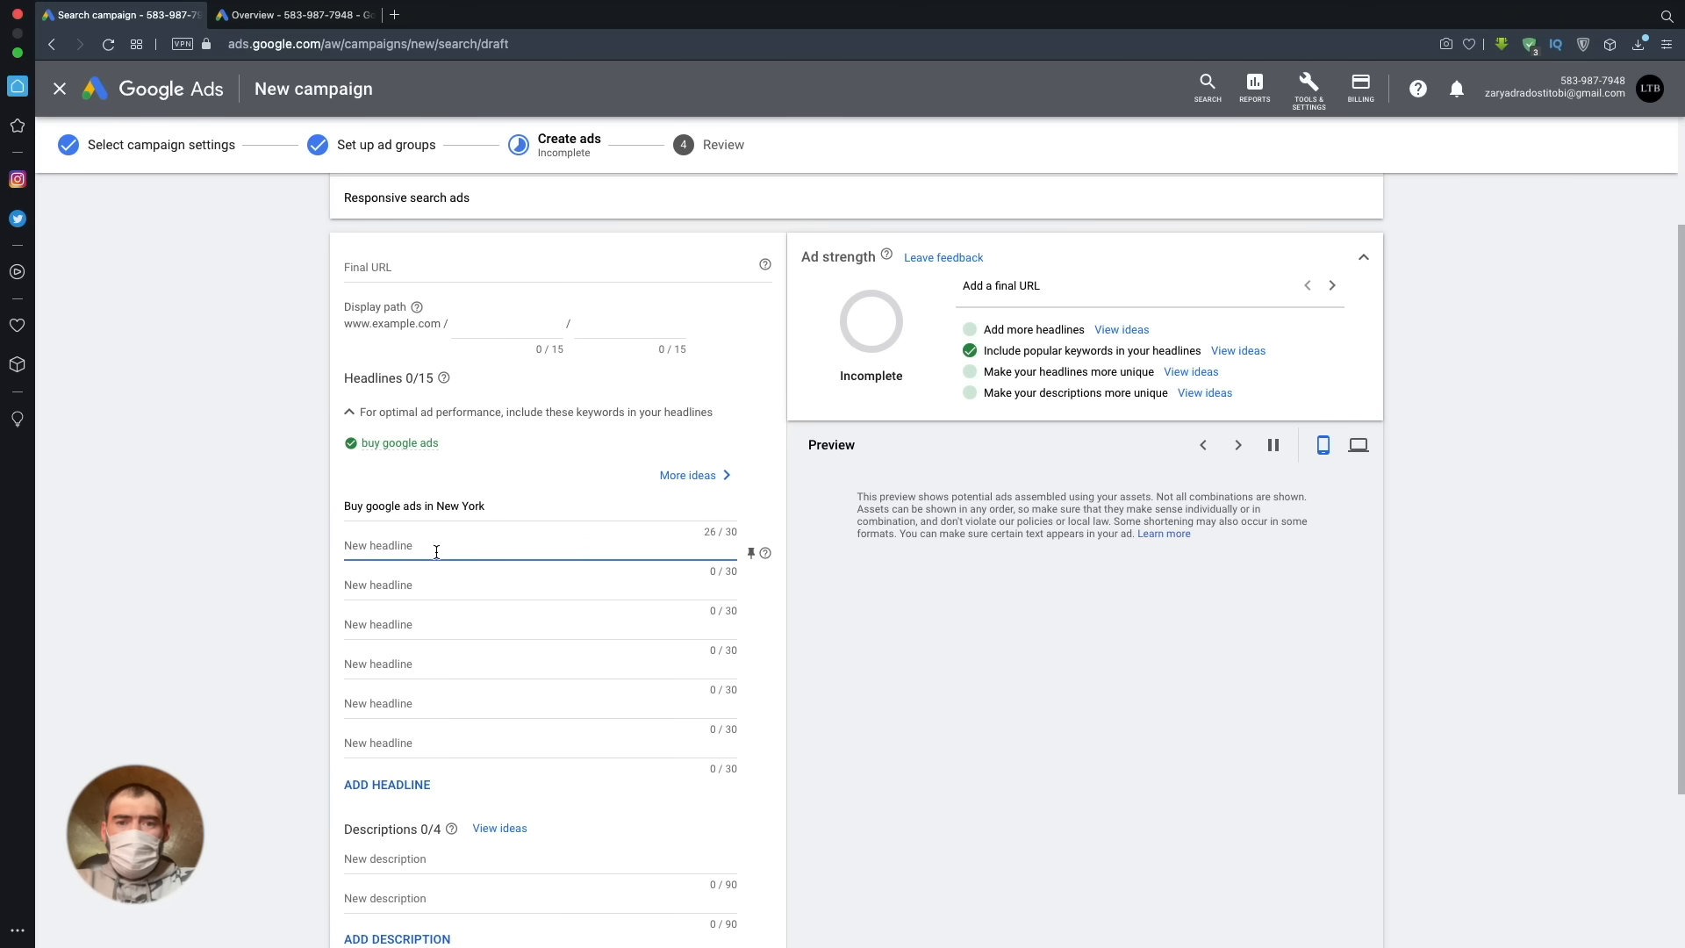
text(Cost)
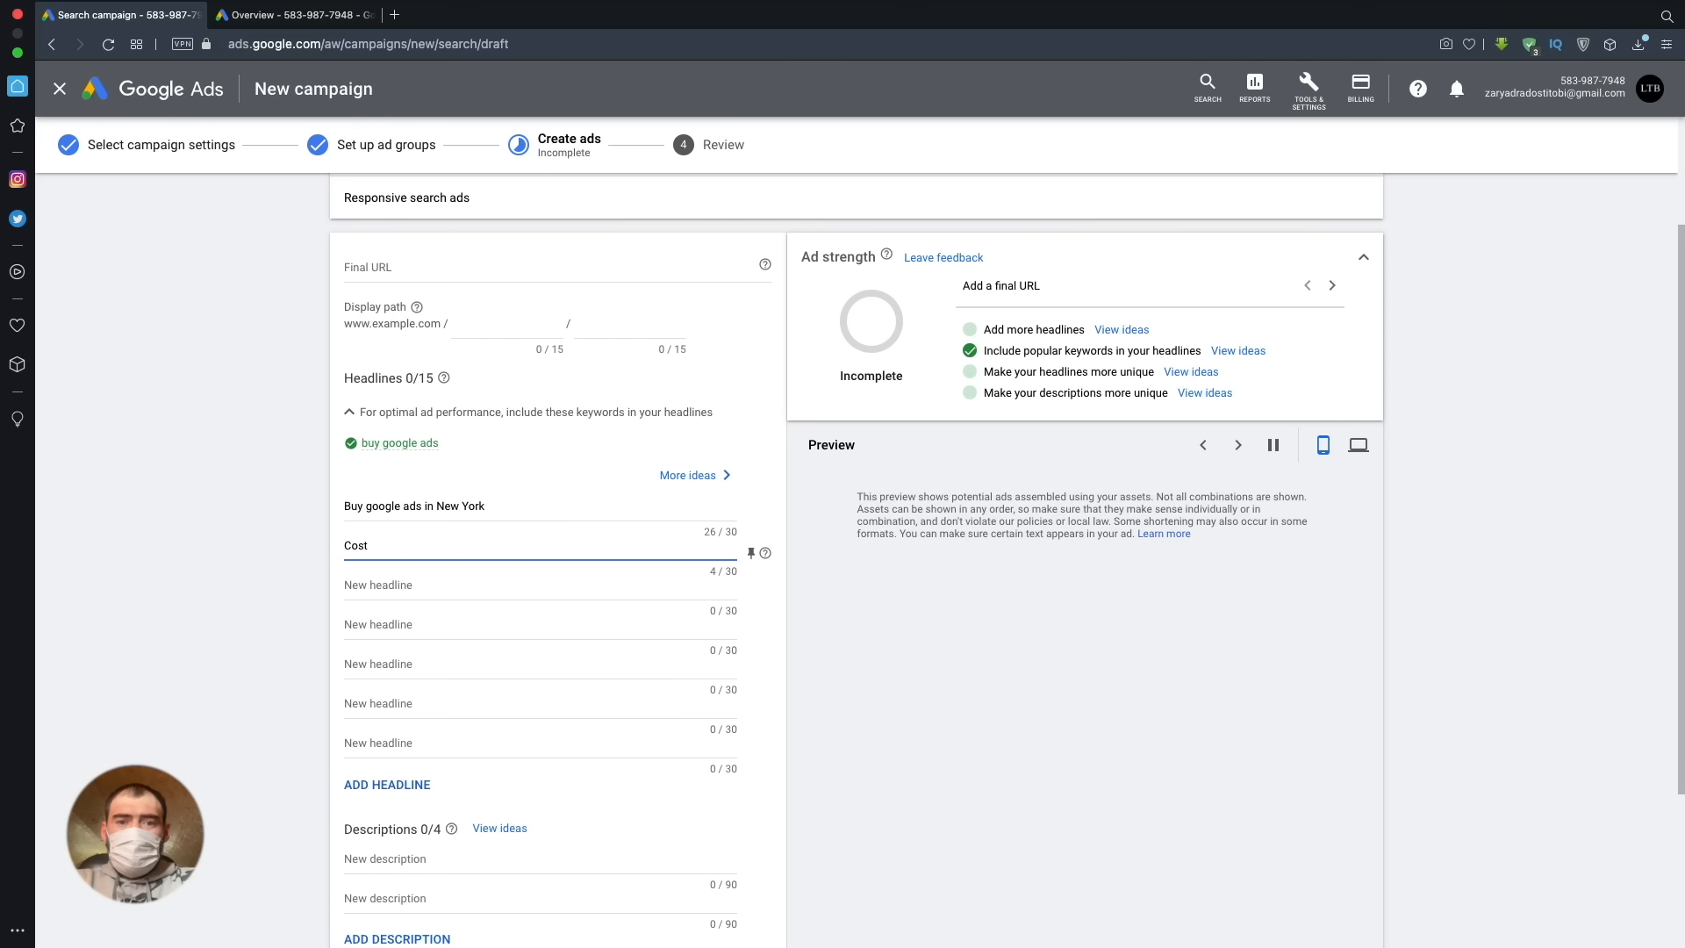
text( 1 $)
click(431, 585)
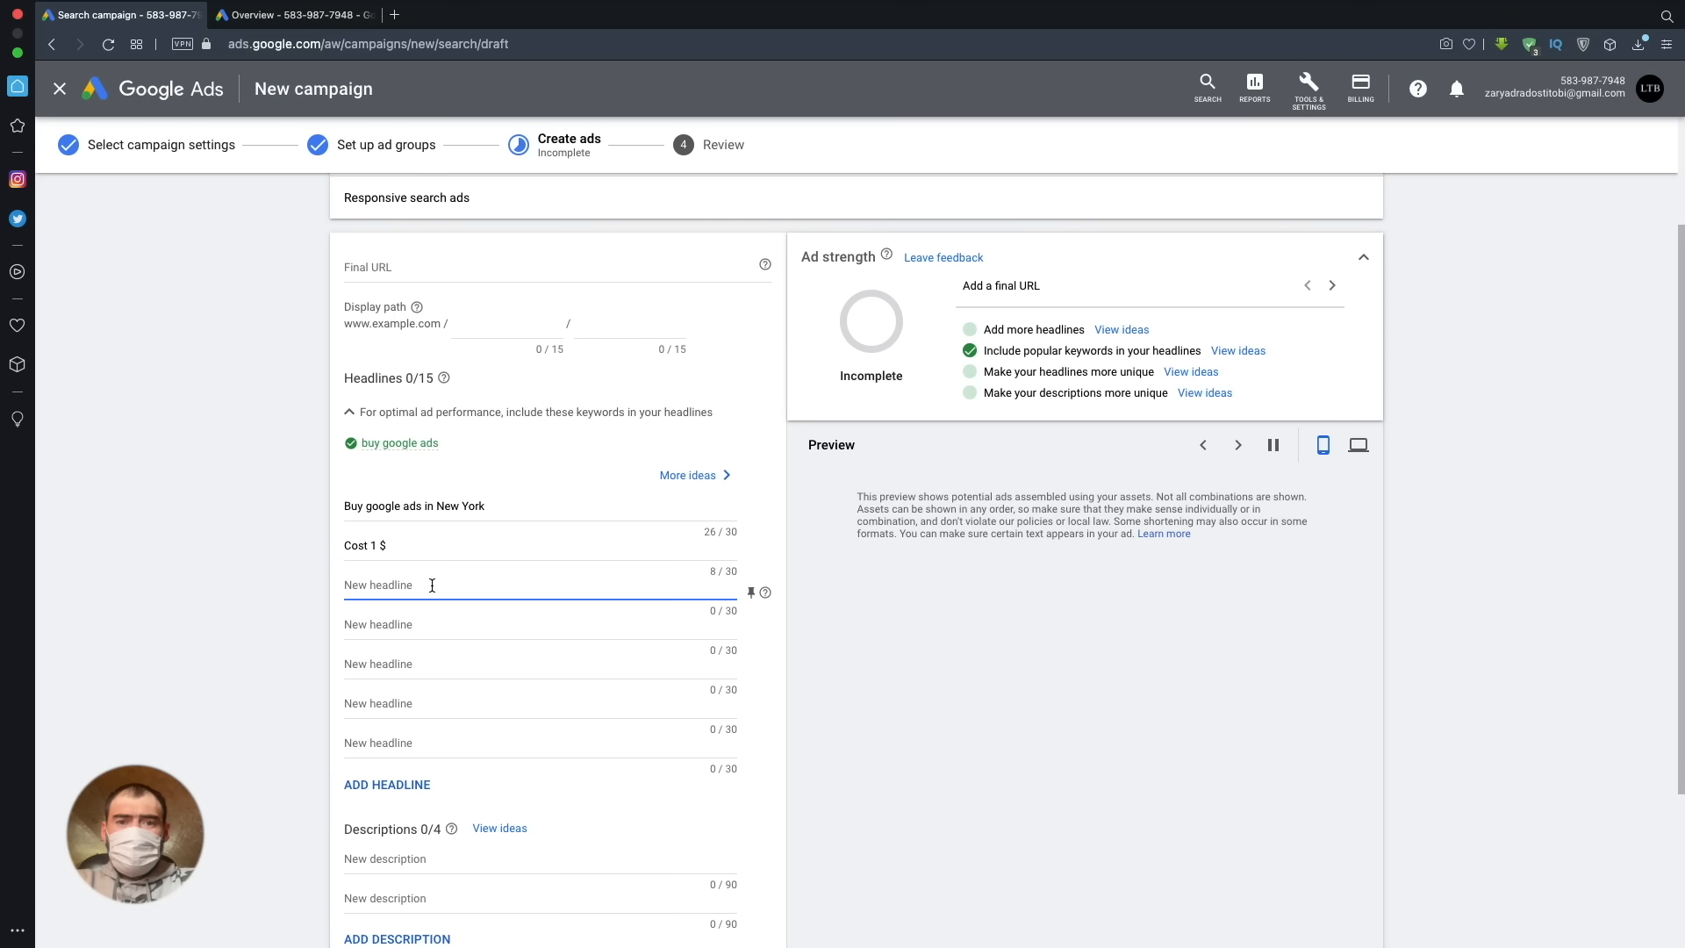
text(G)
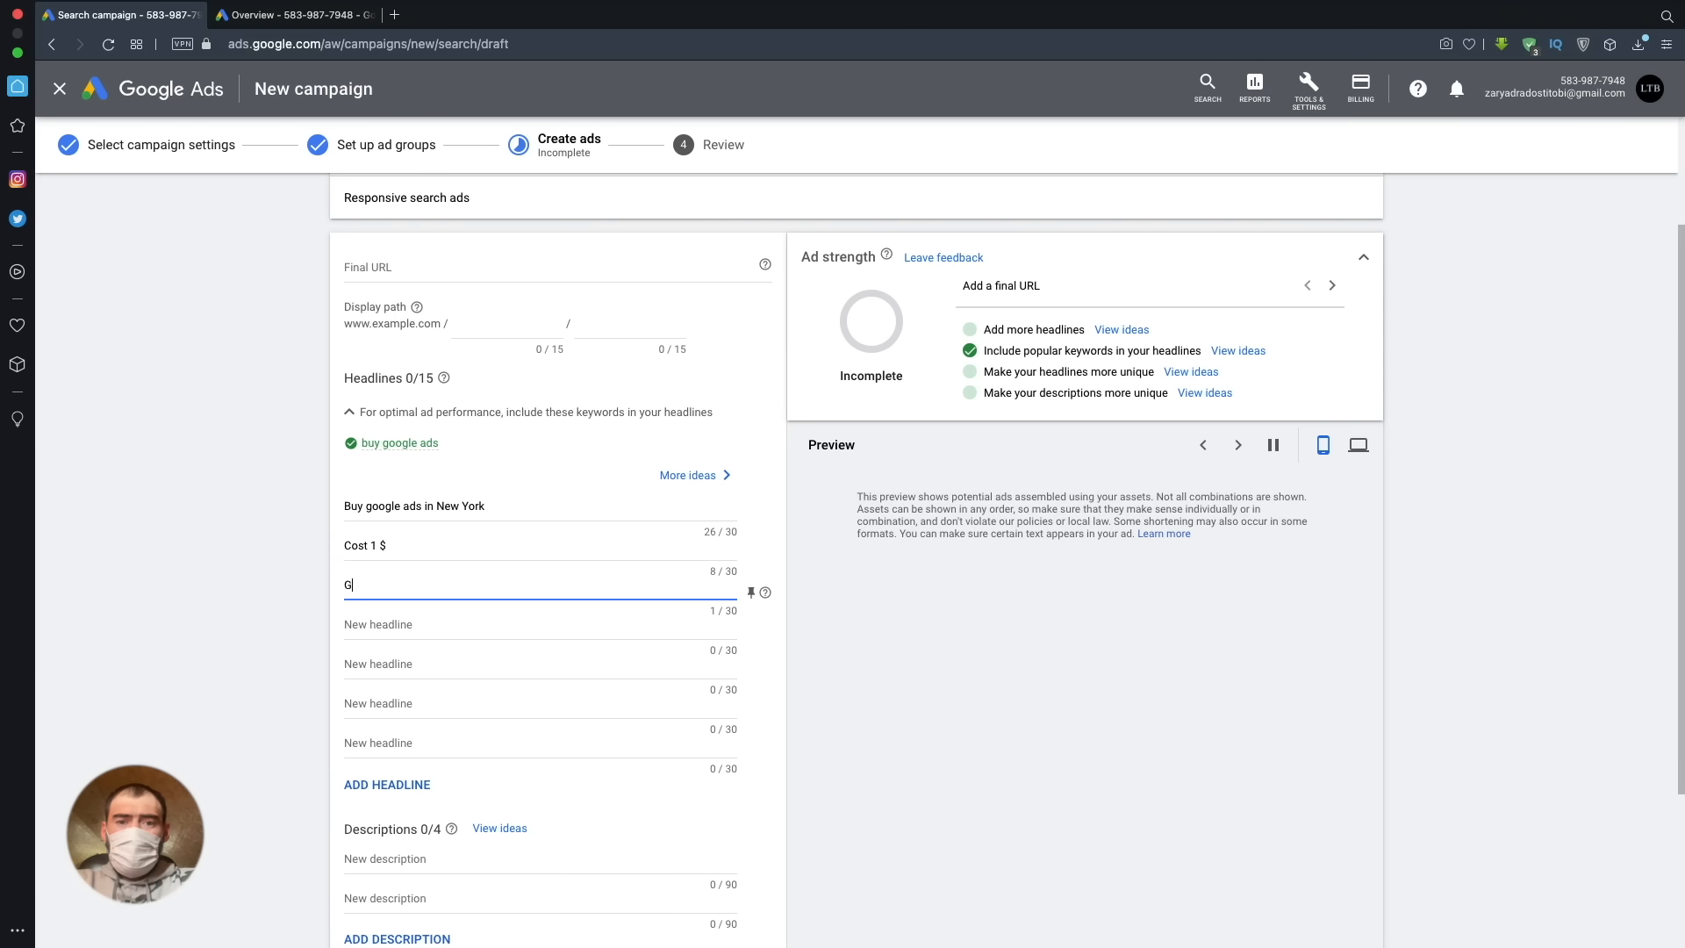
text(uaran)
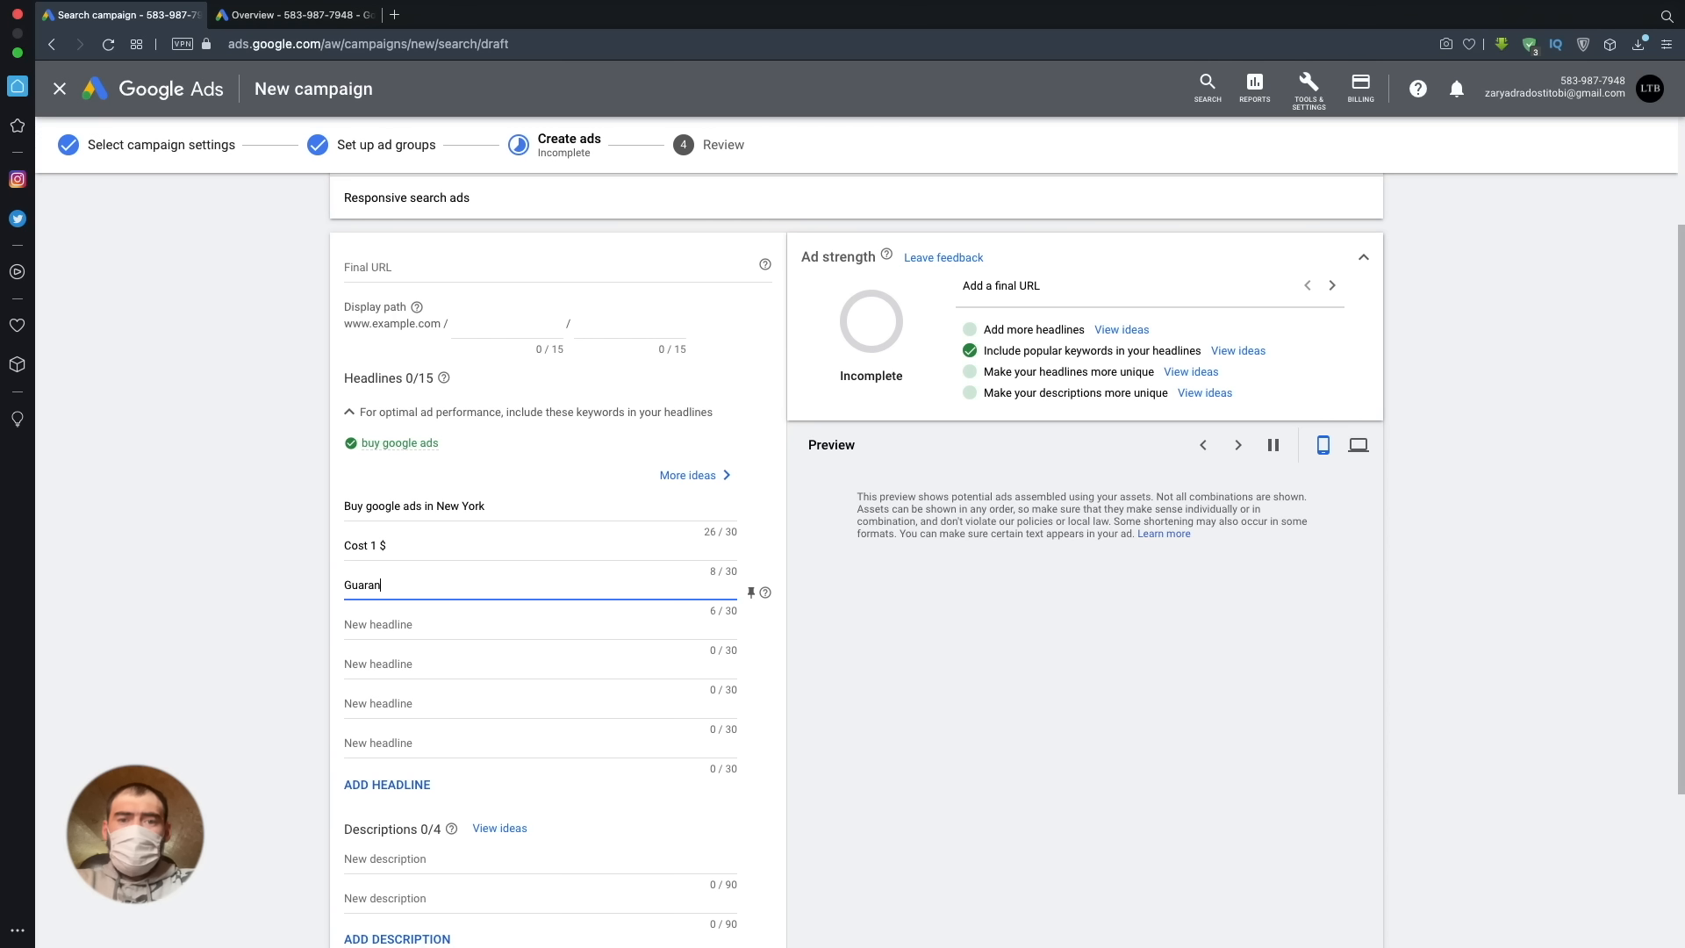
text(tee)
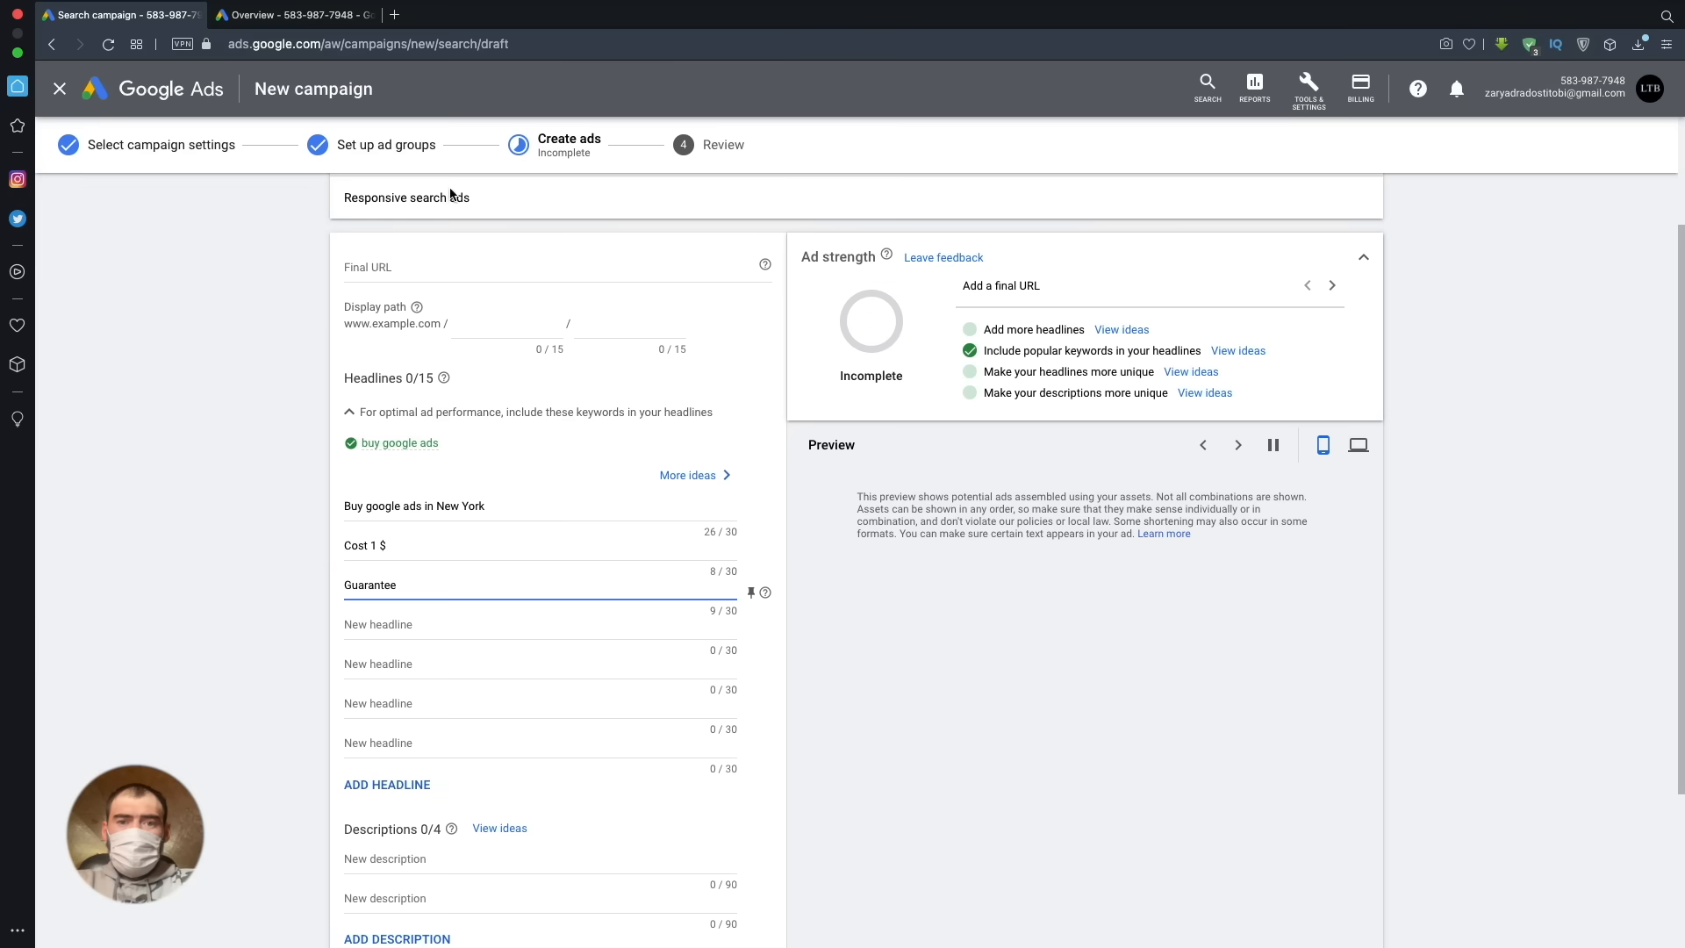
click(321, 43)
drag(322, 43, 228, 43)
key(super+c)
click(439, 267)
key(super+v)
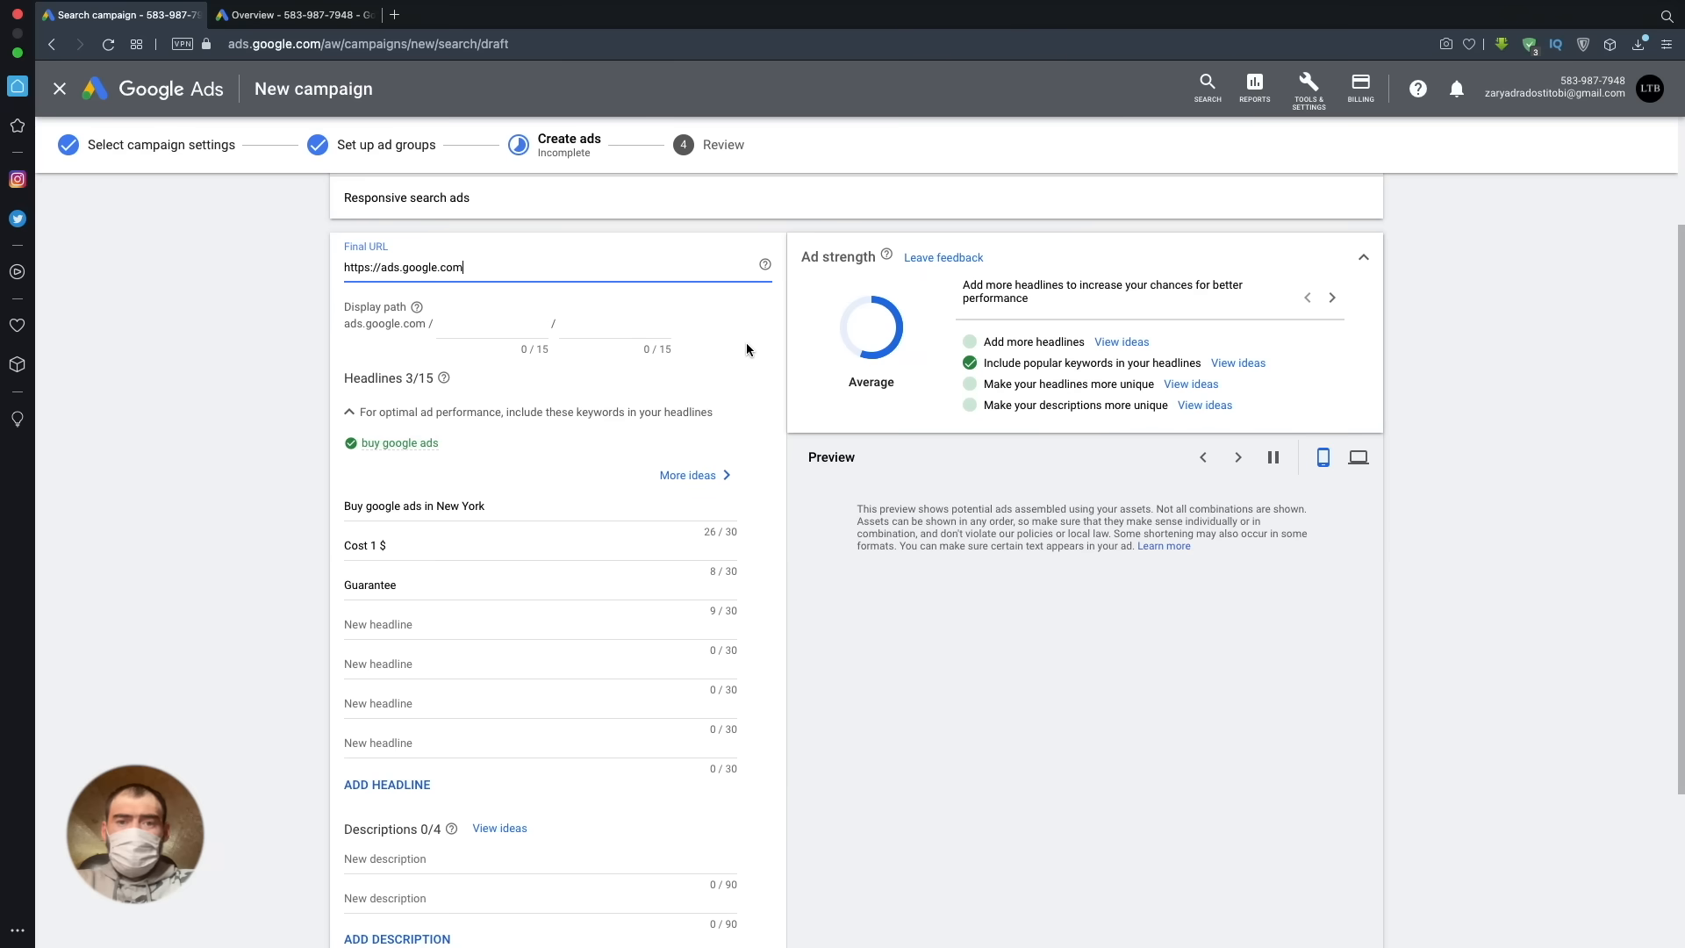
- Set the ad's display path to "buy" and, copied from the third headline, "Guarantee"
click(518, 329)
text(uy)
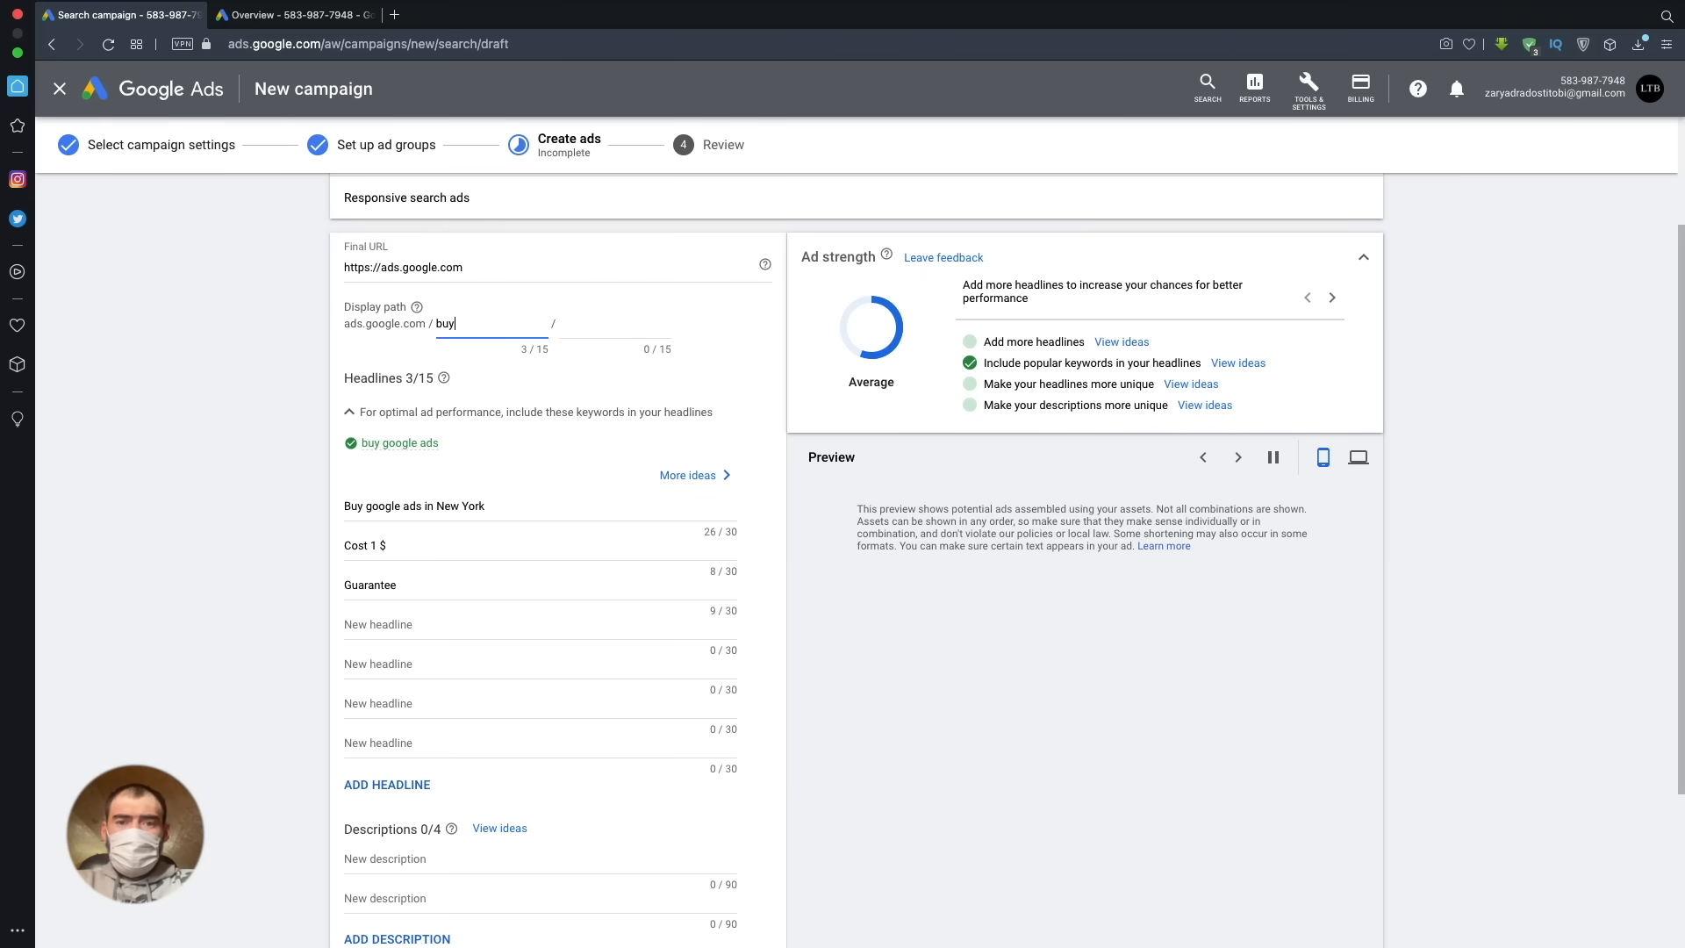
click(624, 334)
drag(396, 587, 340, 586)
key(ctrl+c)
click(580, 323)
key(ctrl+v)
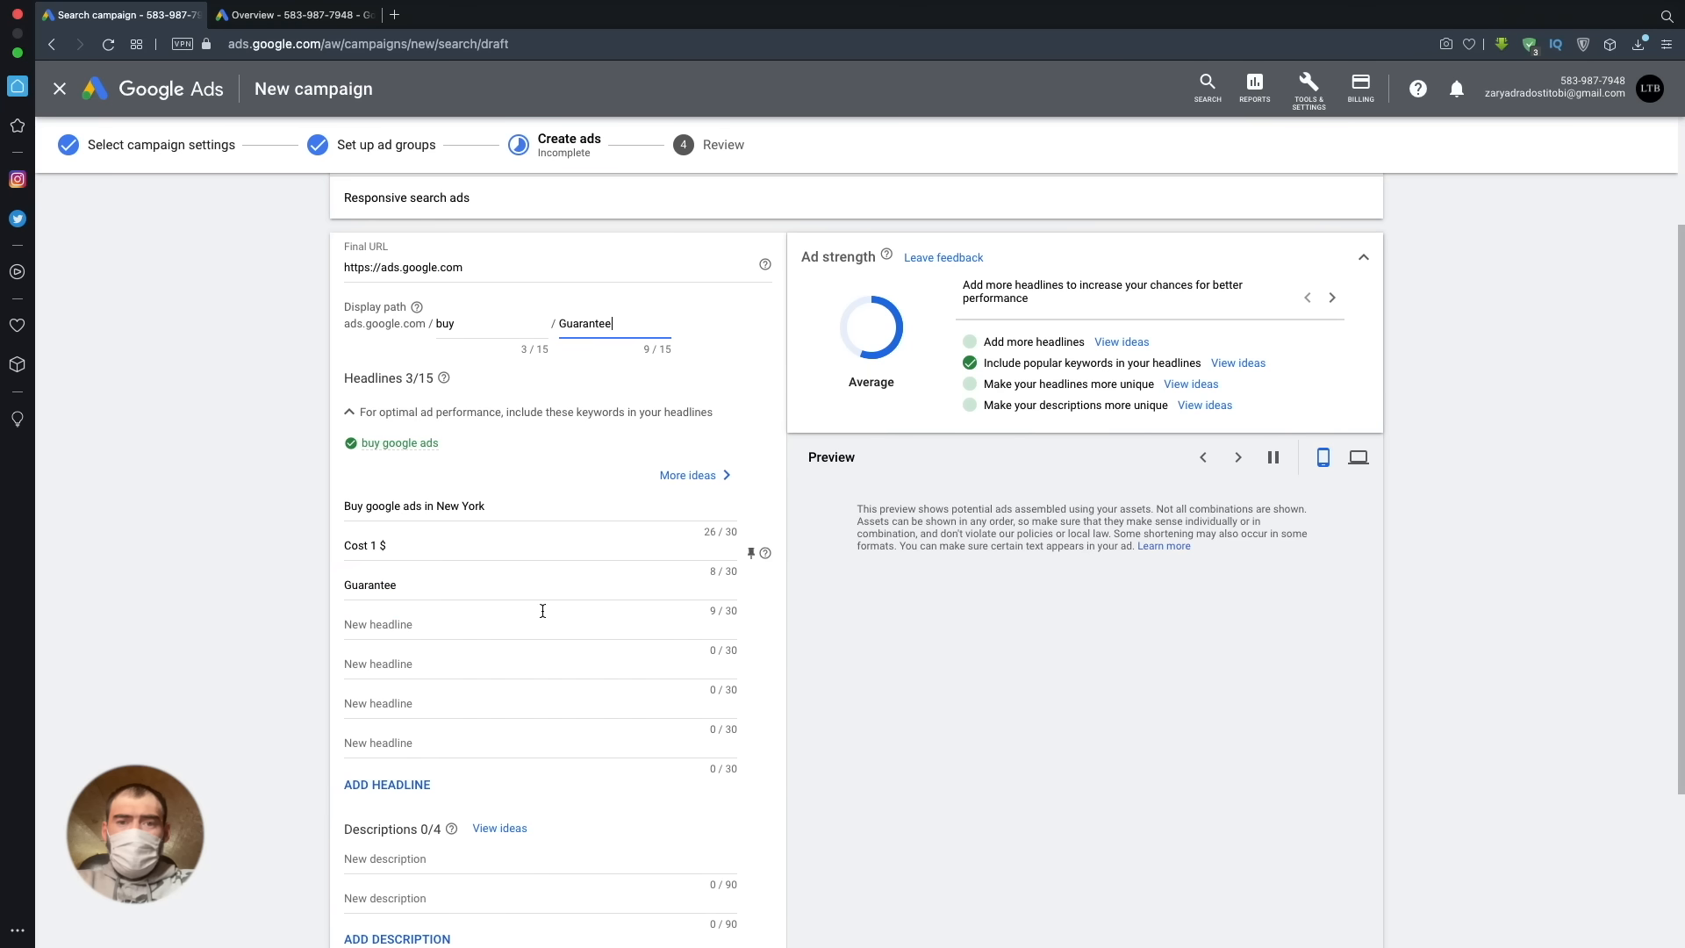
- Enter "Best ads" as the first description and choose the suggestion "Grow your business with Google Ads" for the second
scroll(579, 702, down, 1)
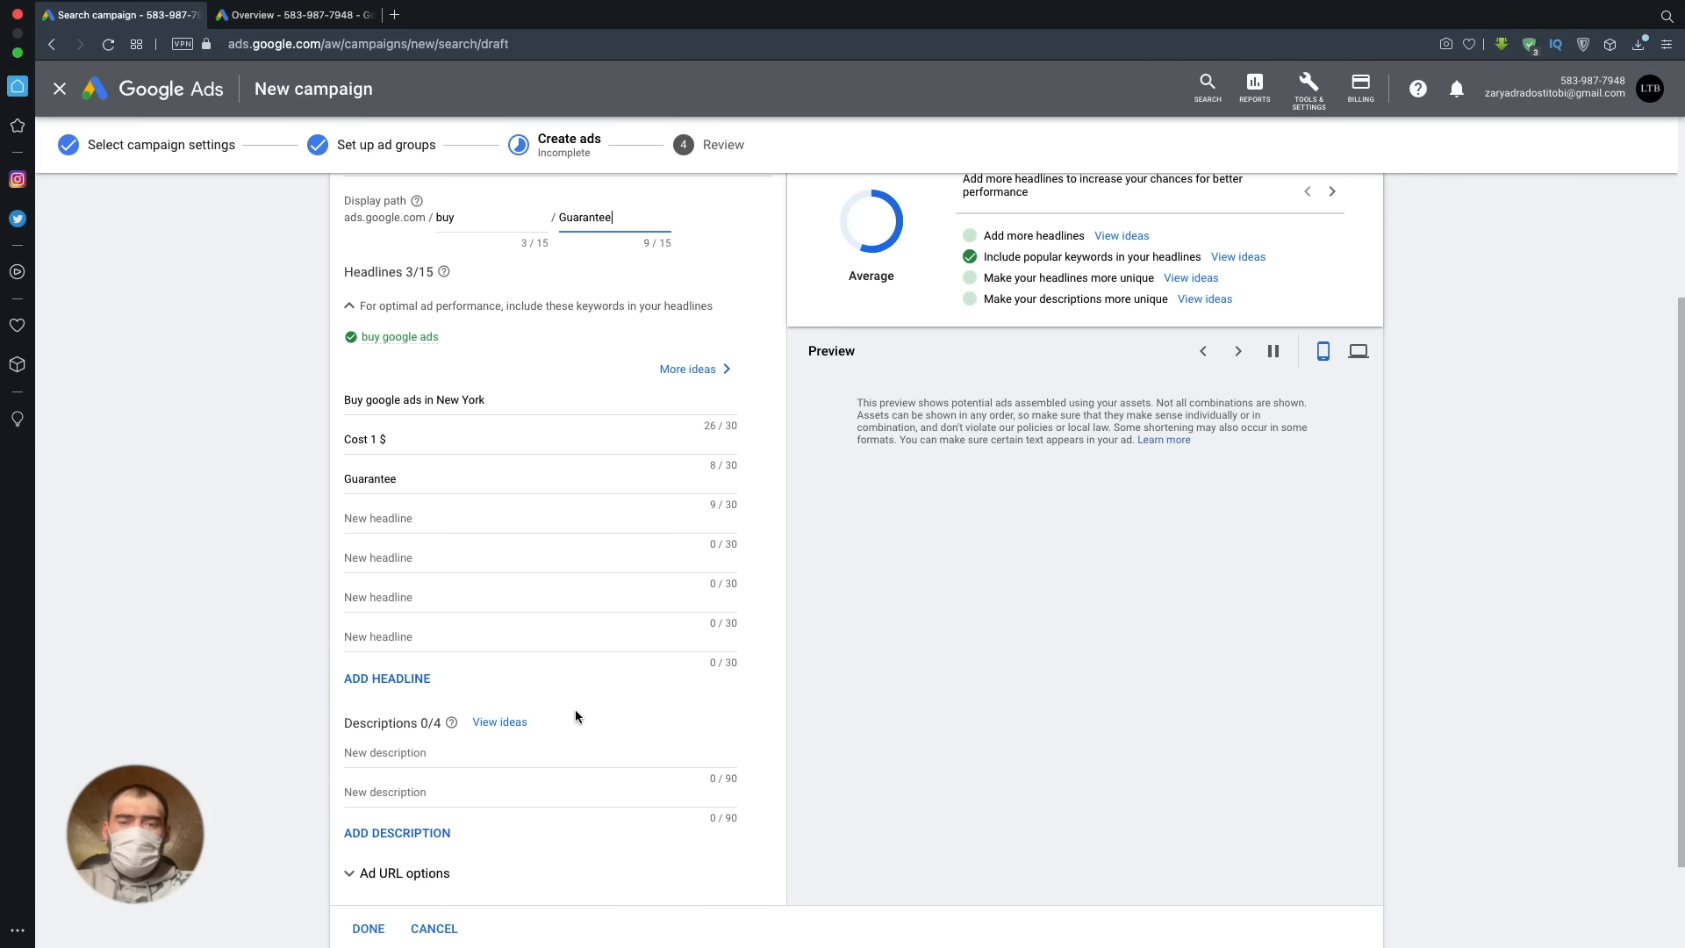
scroll(576, 709, down, 2)
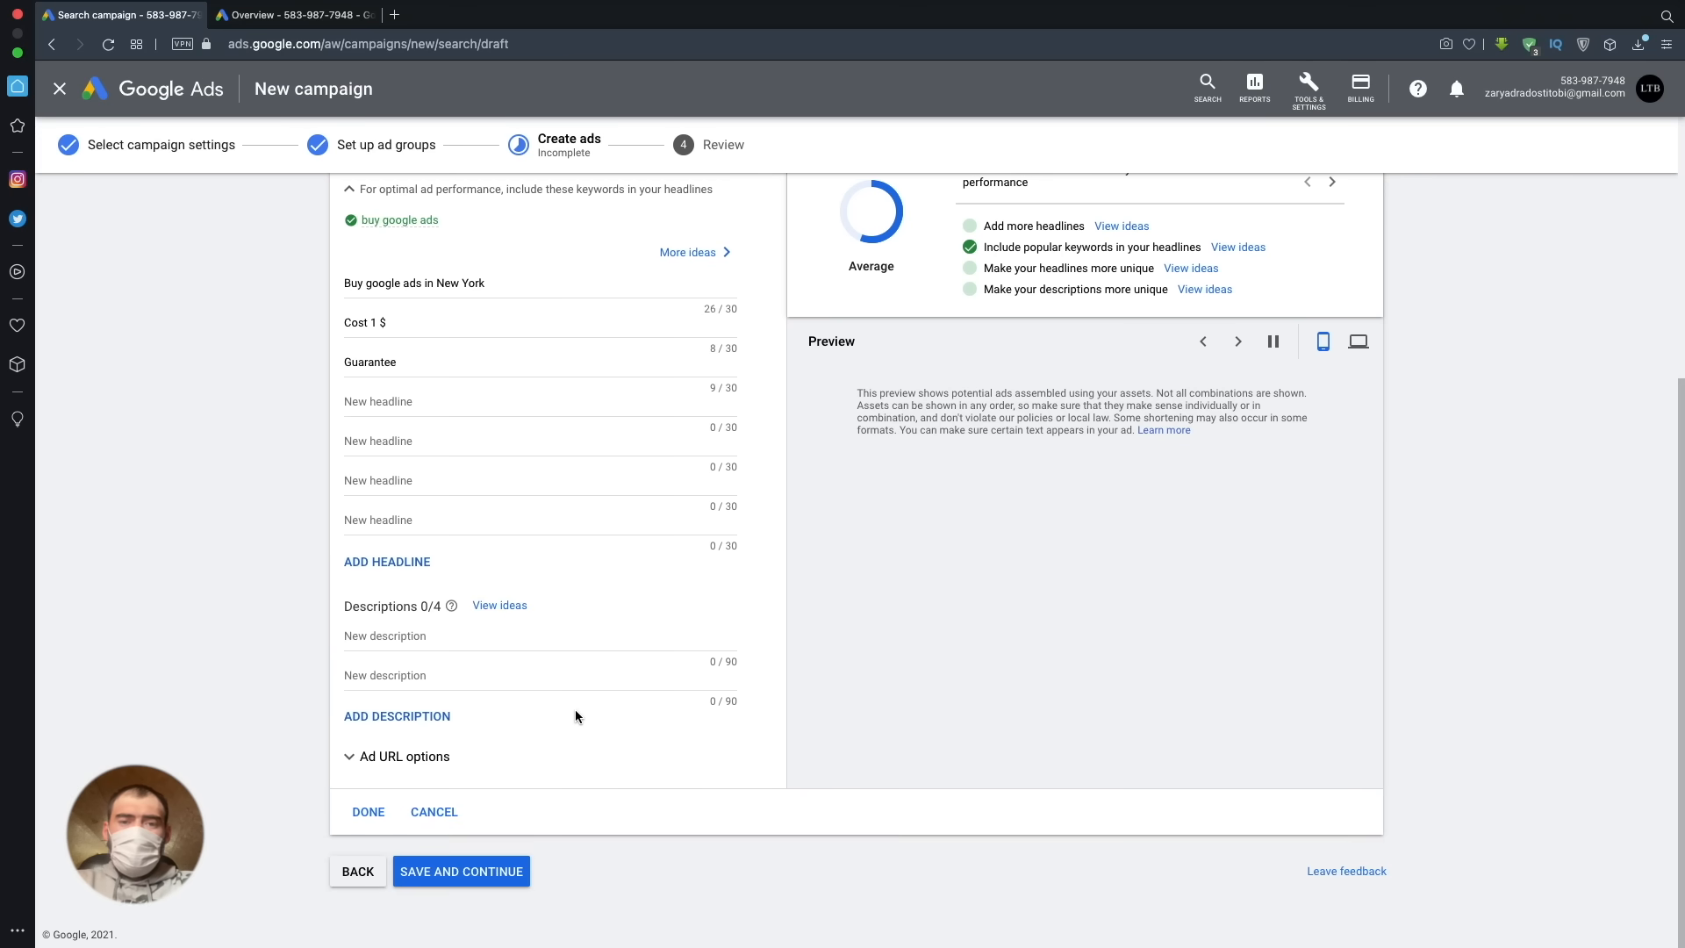
click(492, 642)
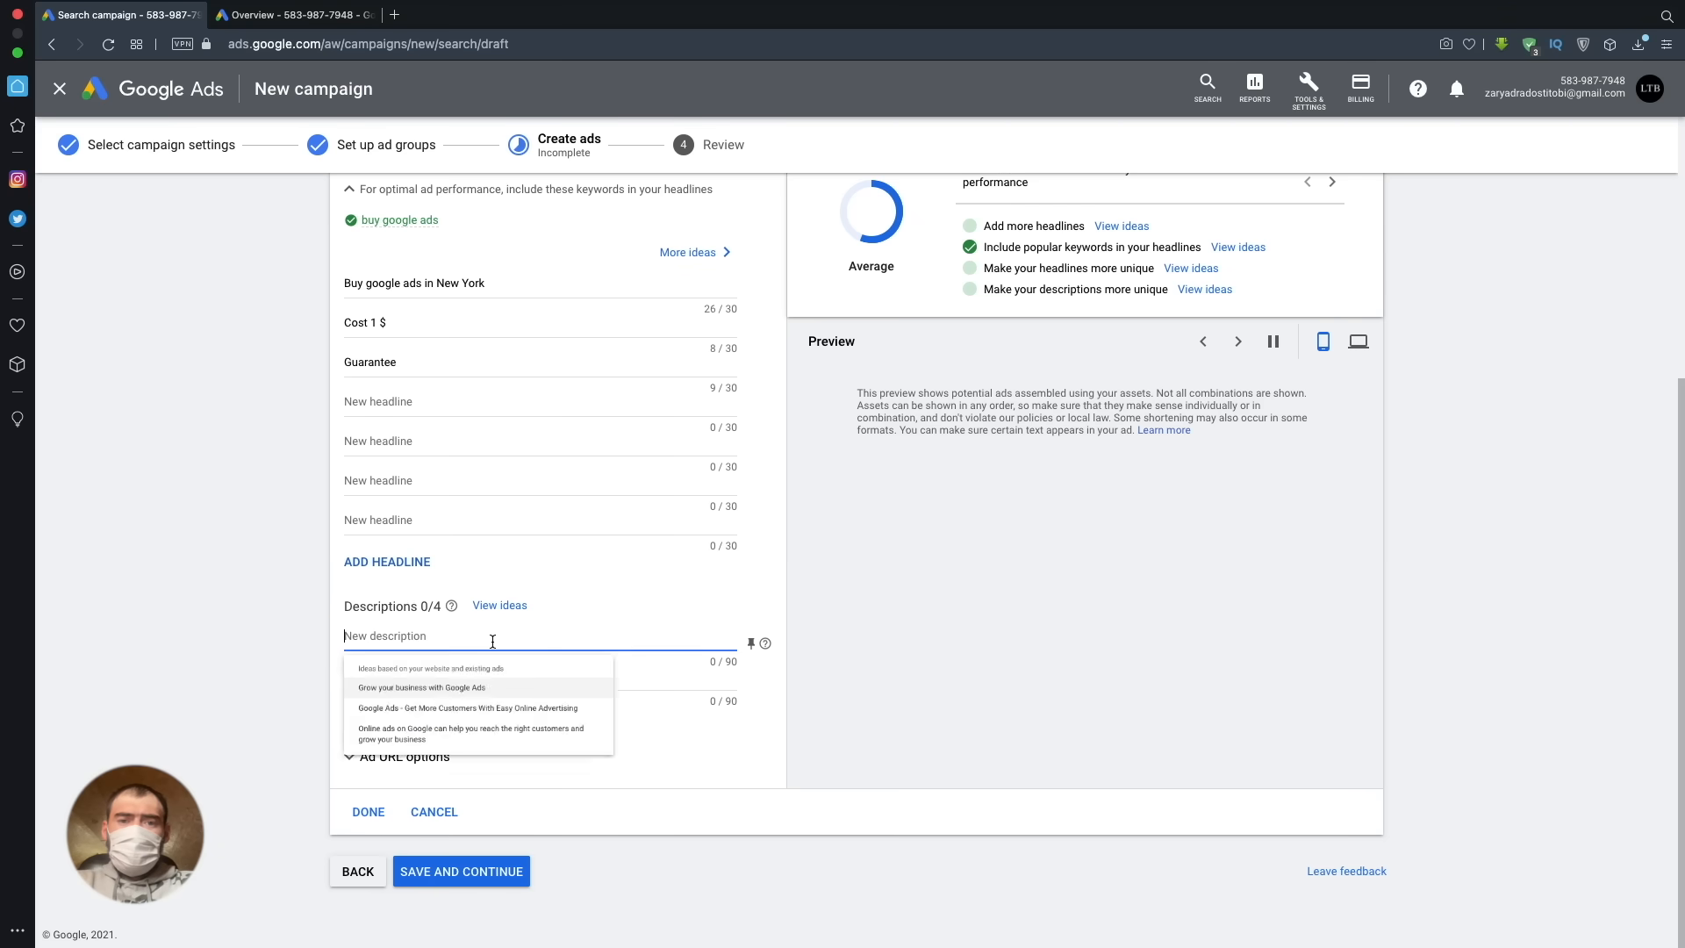
text(Best ads)
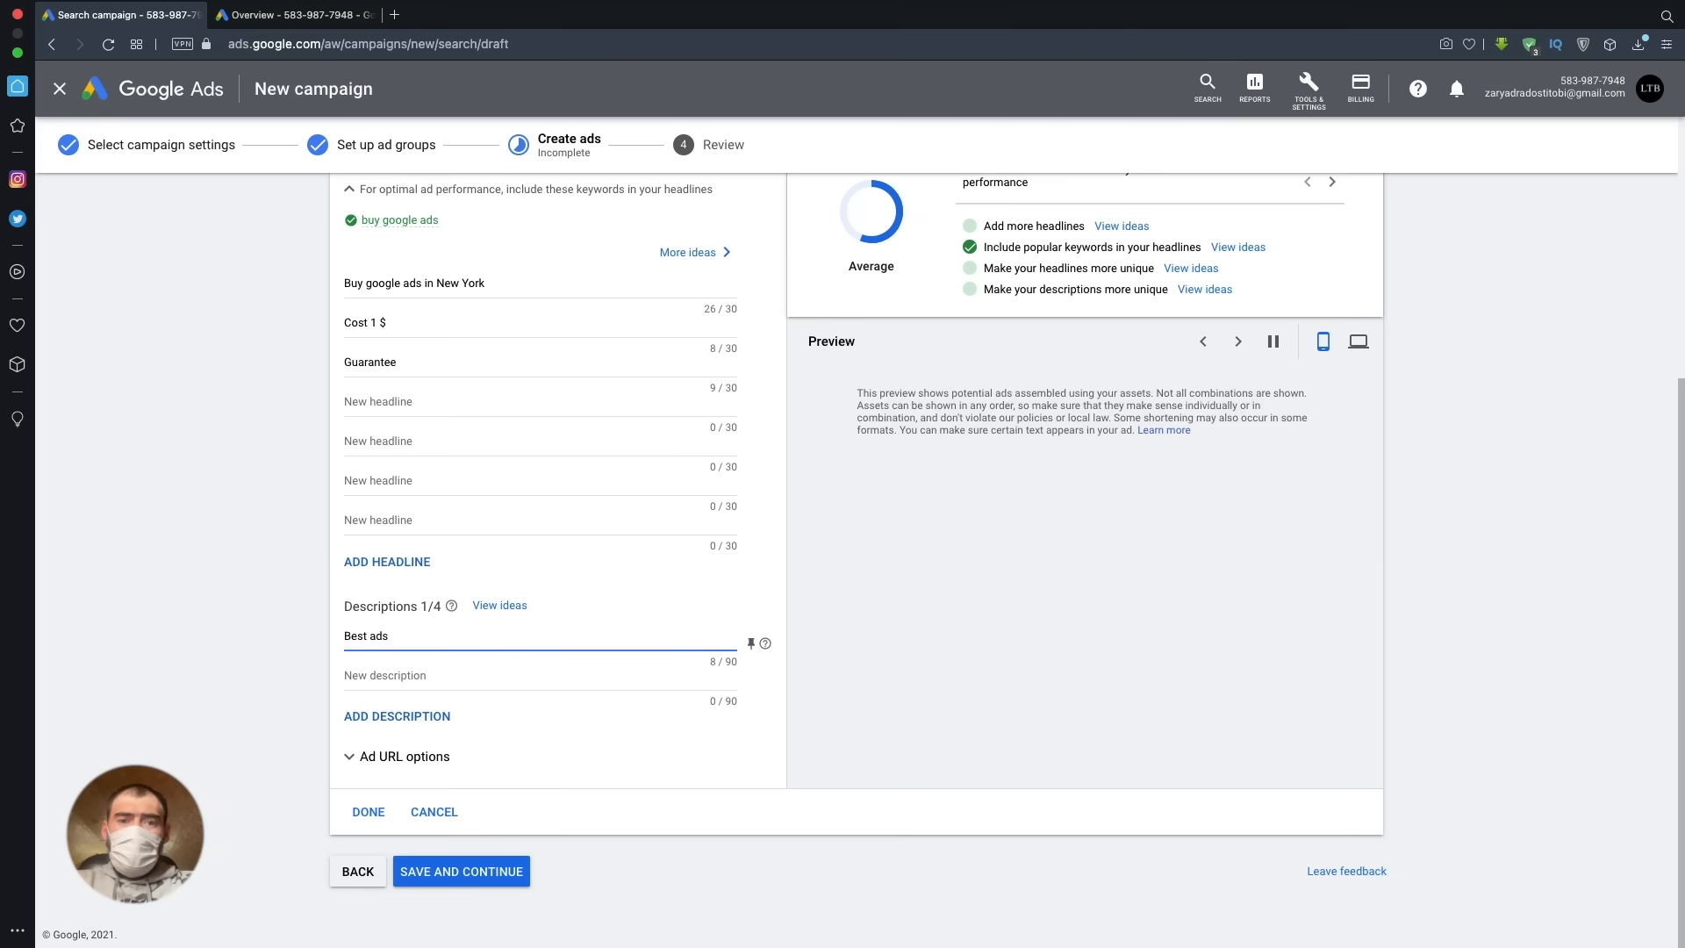
click(493, 668)
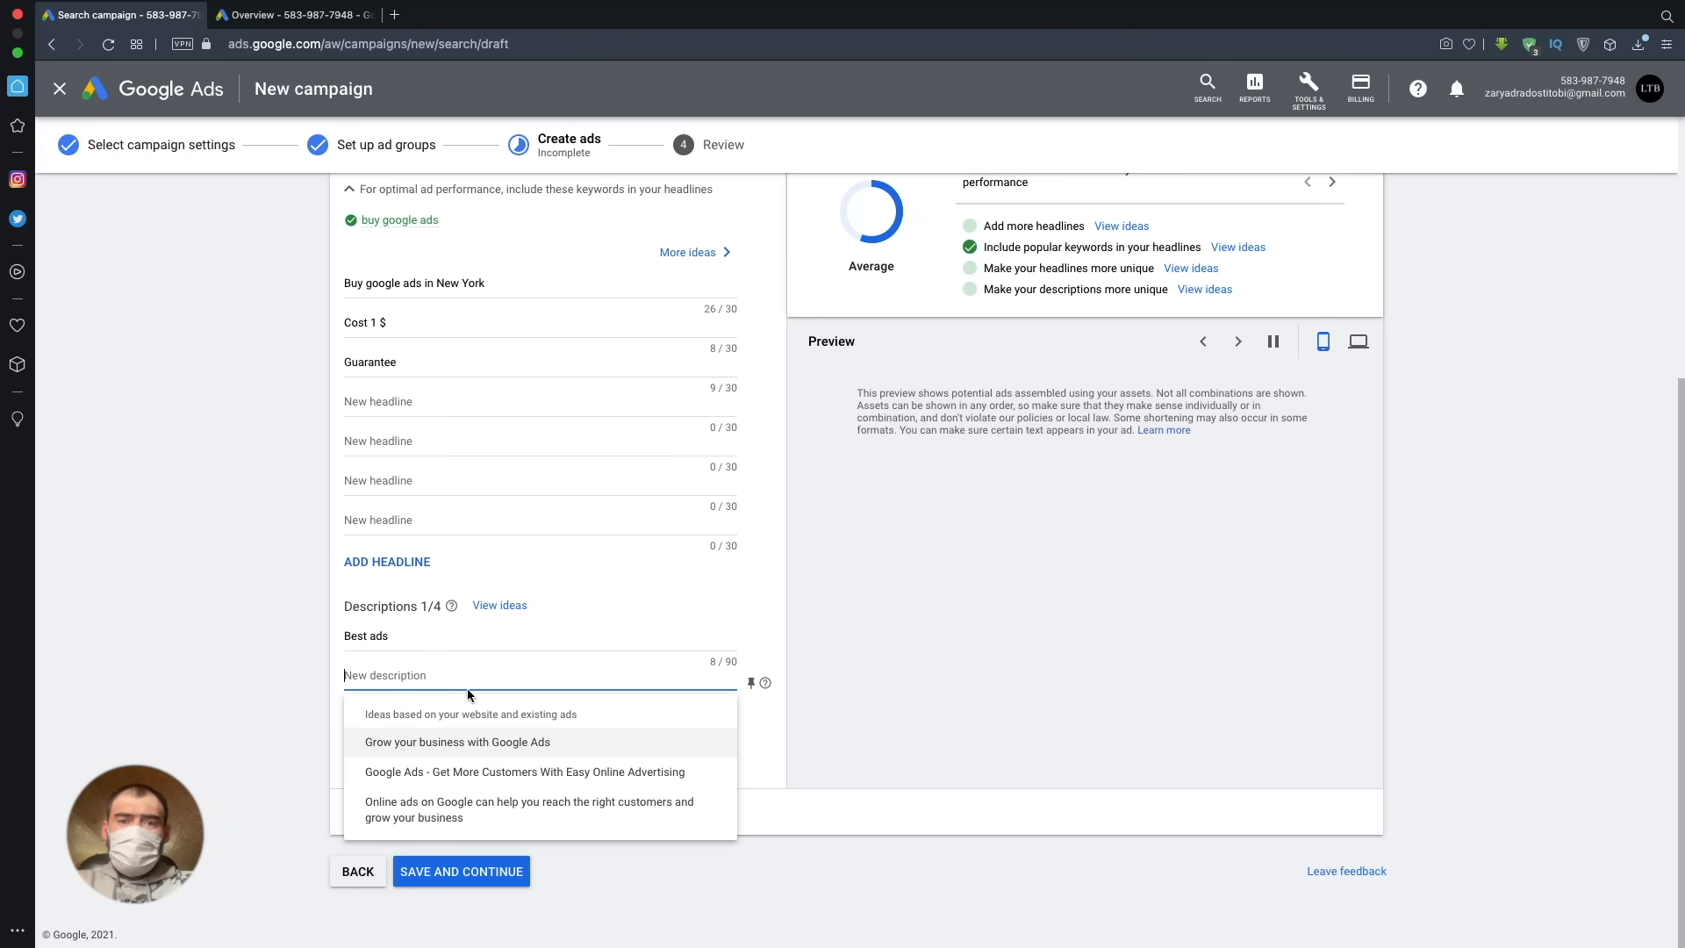
click(457, 743)
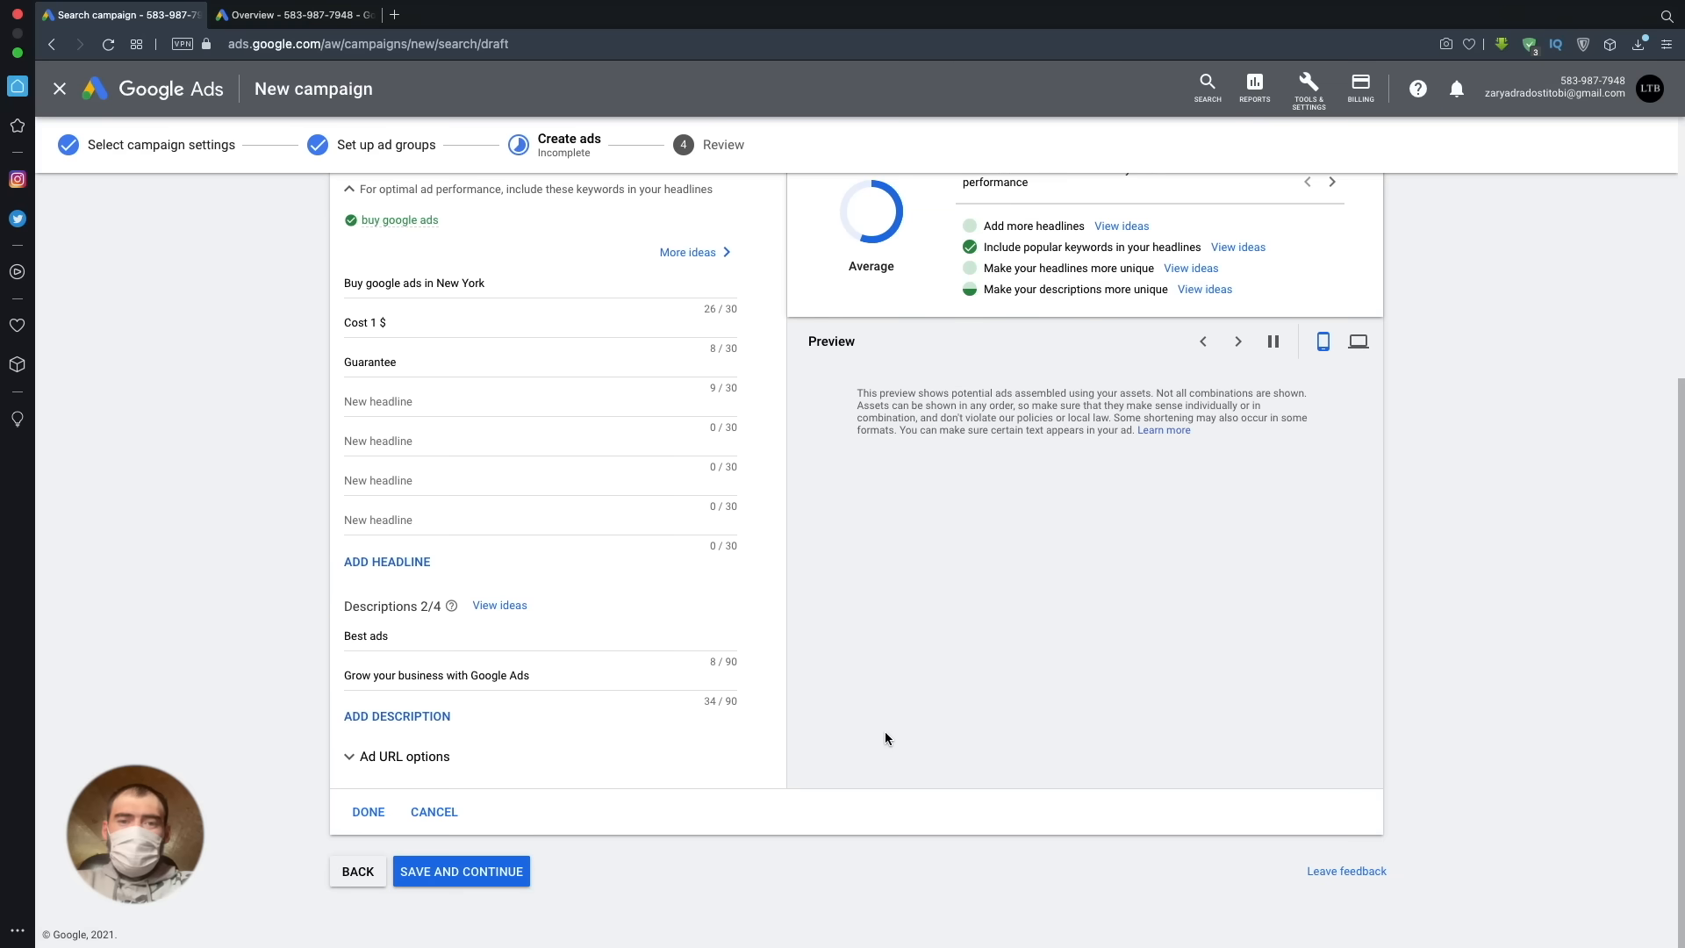
- Switch the ad preview to desktop with its rotation paused, and check the collapsed and expanded ad strength details
scroll(915, 712, up, 2)
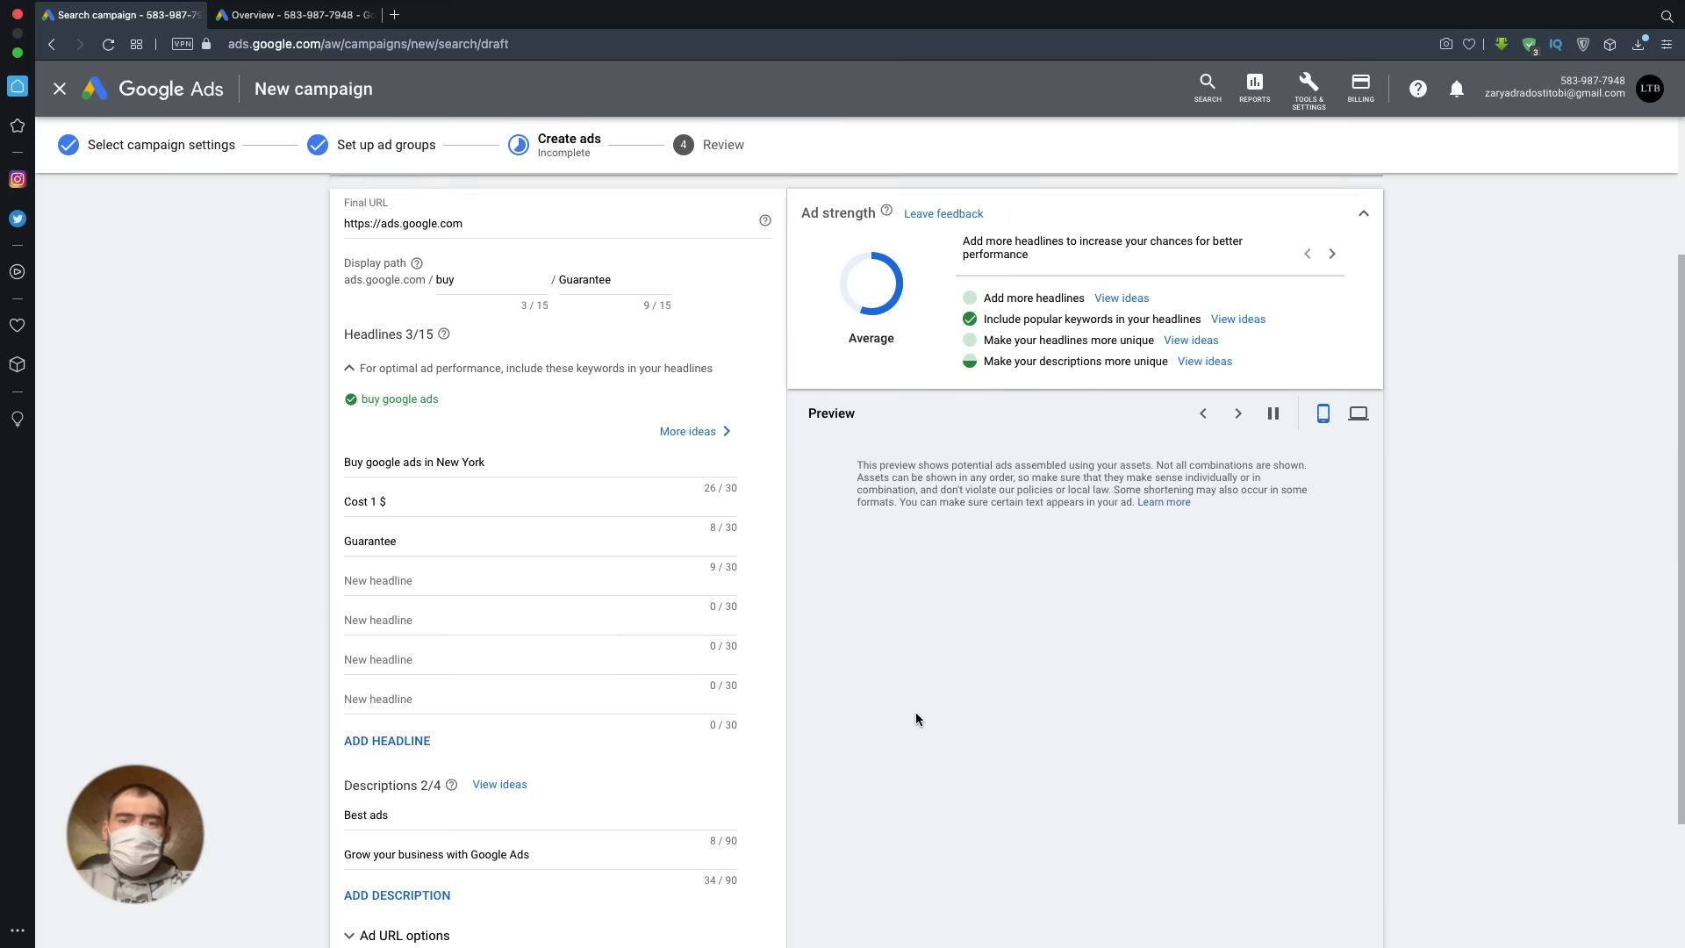
scroll(914, 713, up, 1)
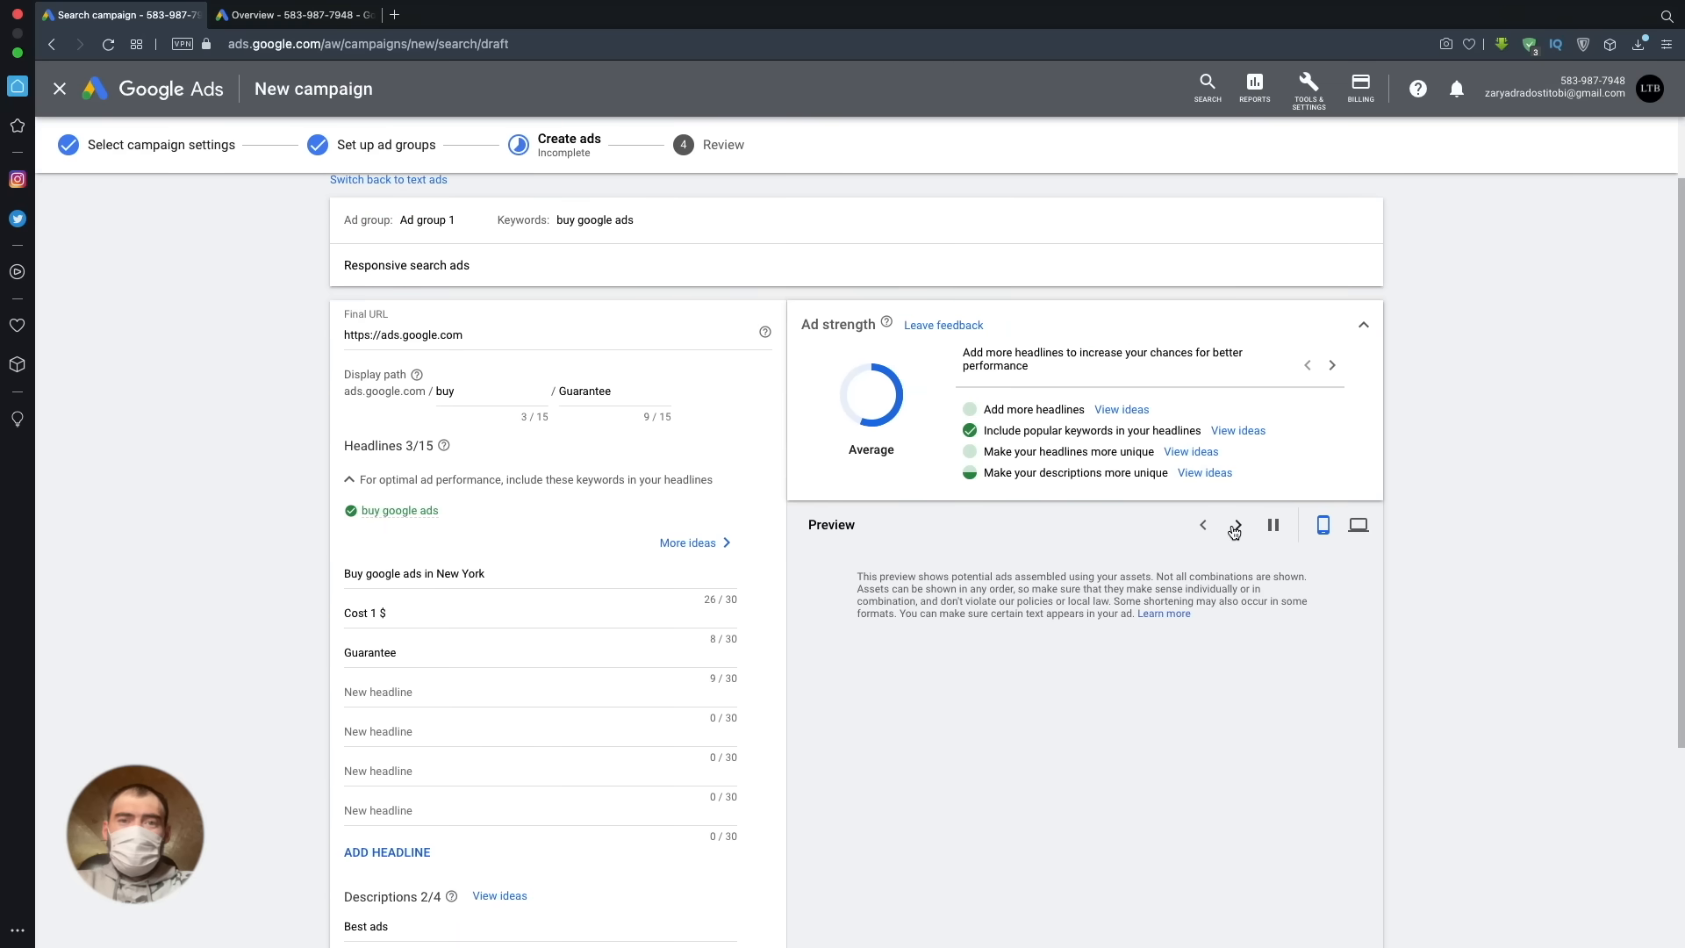
click(1351, 530)
click(1271, 532)
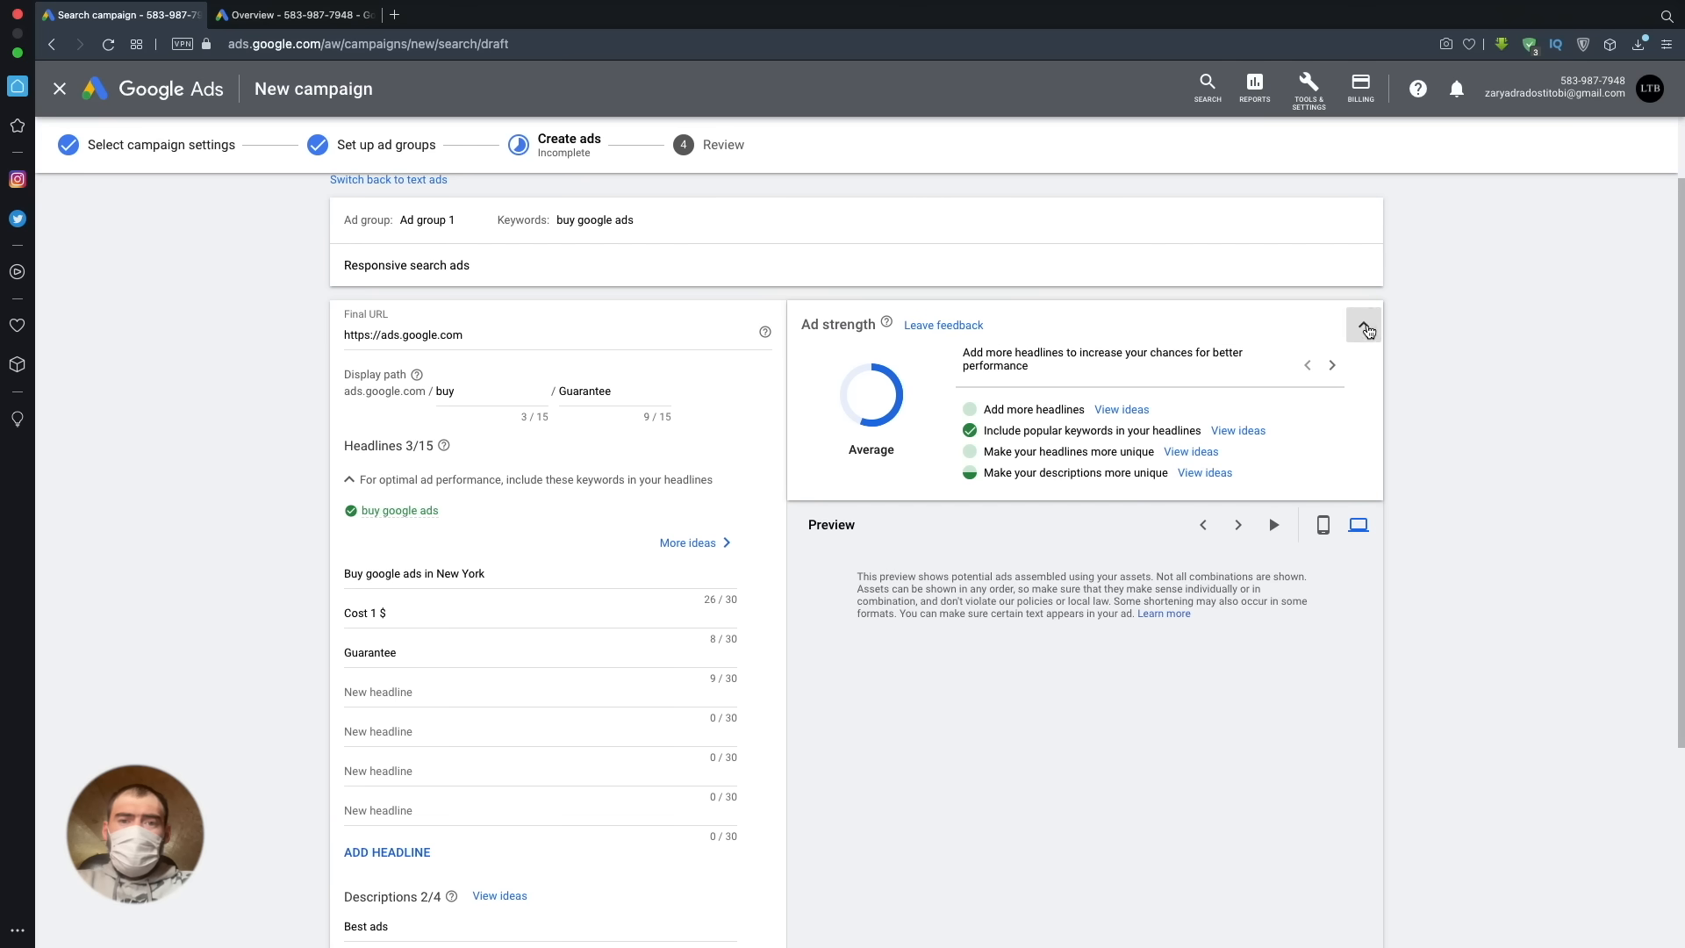
click(1365, 327)
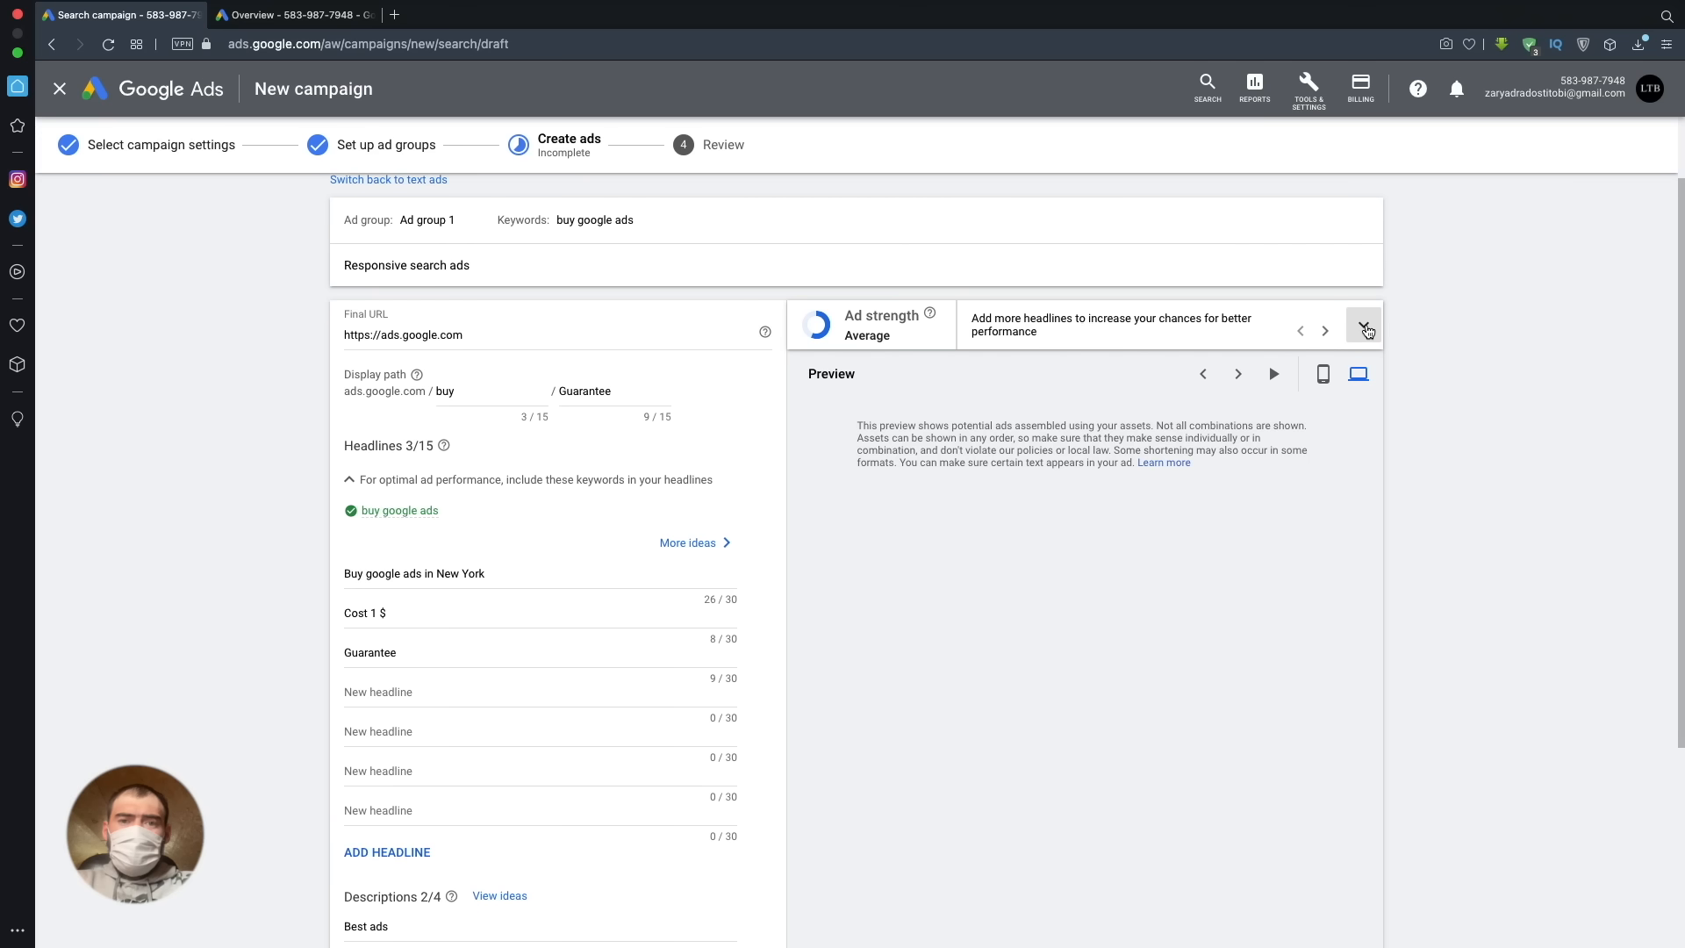
click(1366, 328)
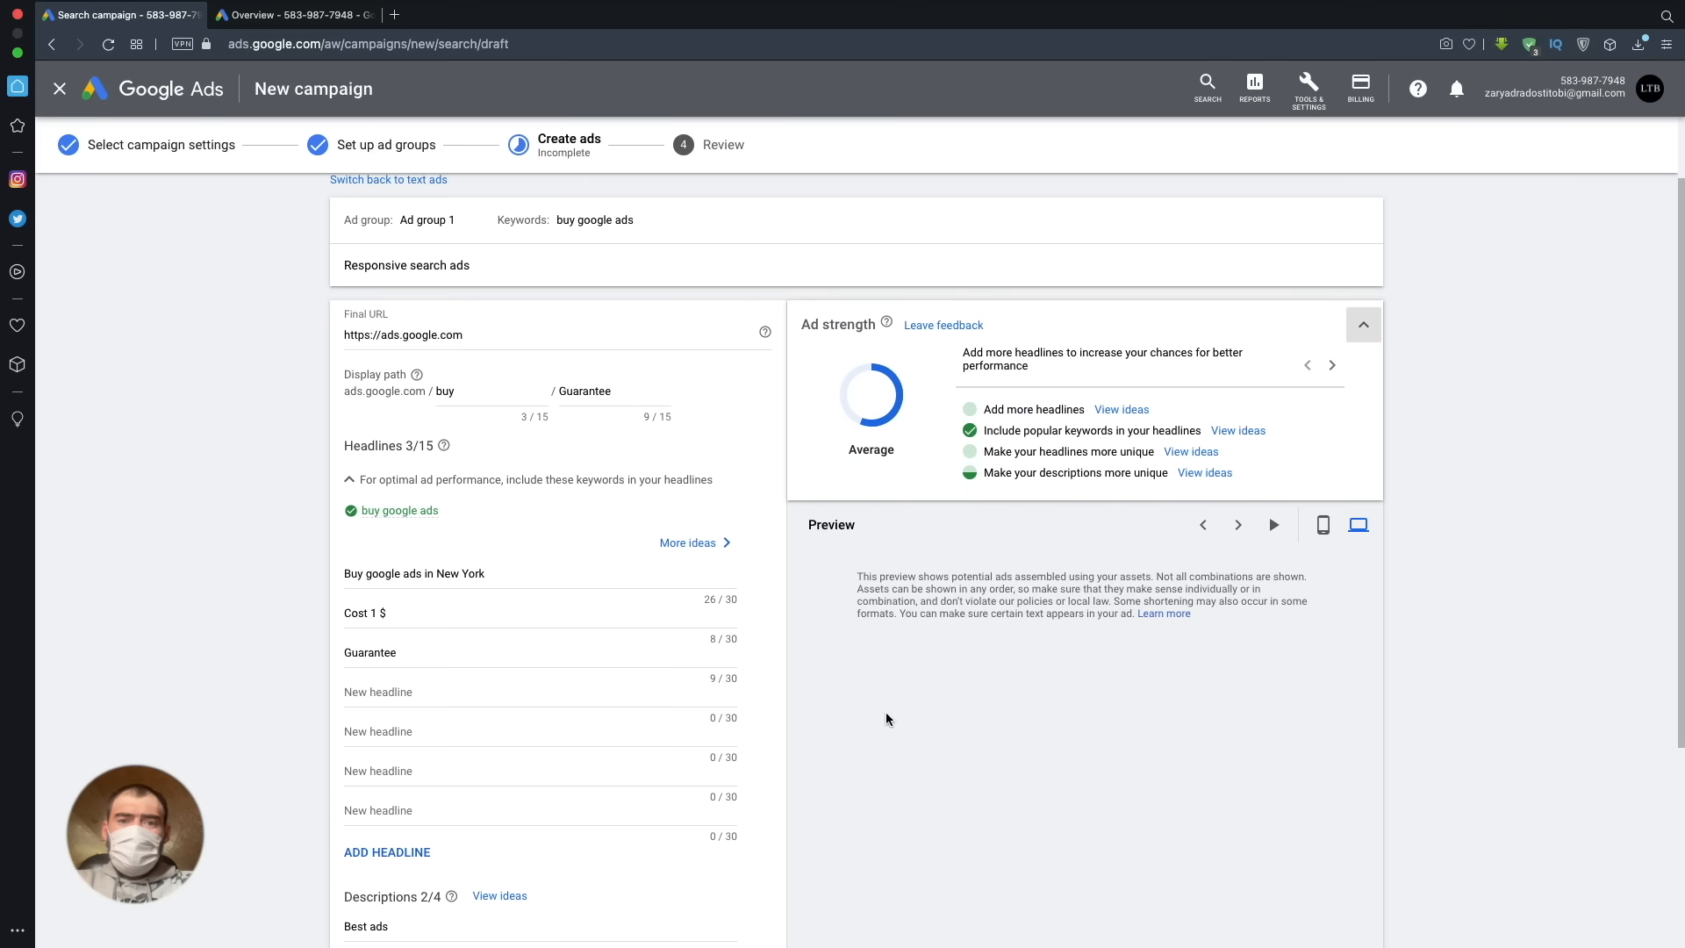
- Read the pinning help beside the ad descriptions and expand the ad URL options to view their fields
scroll(835, 706, down, 1)
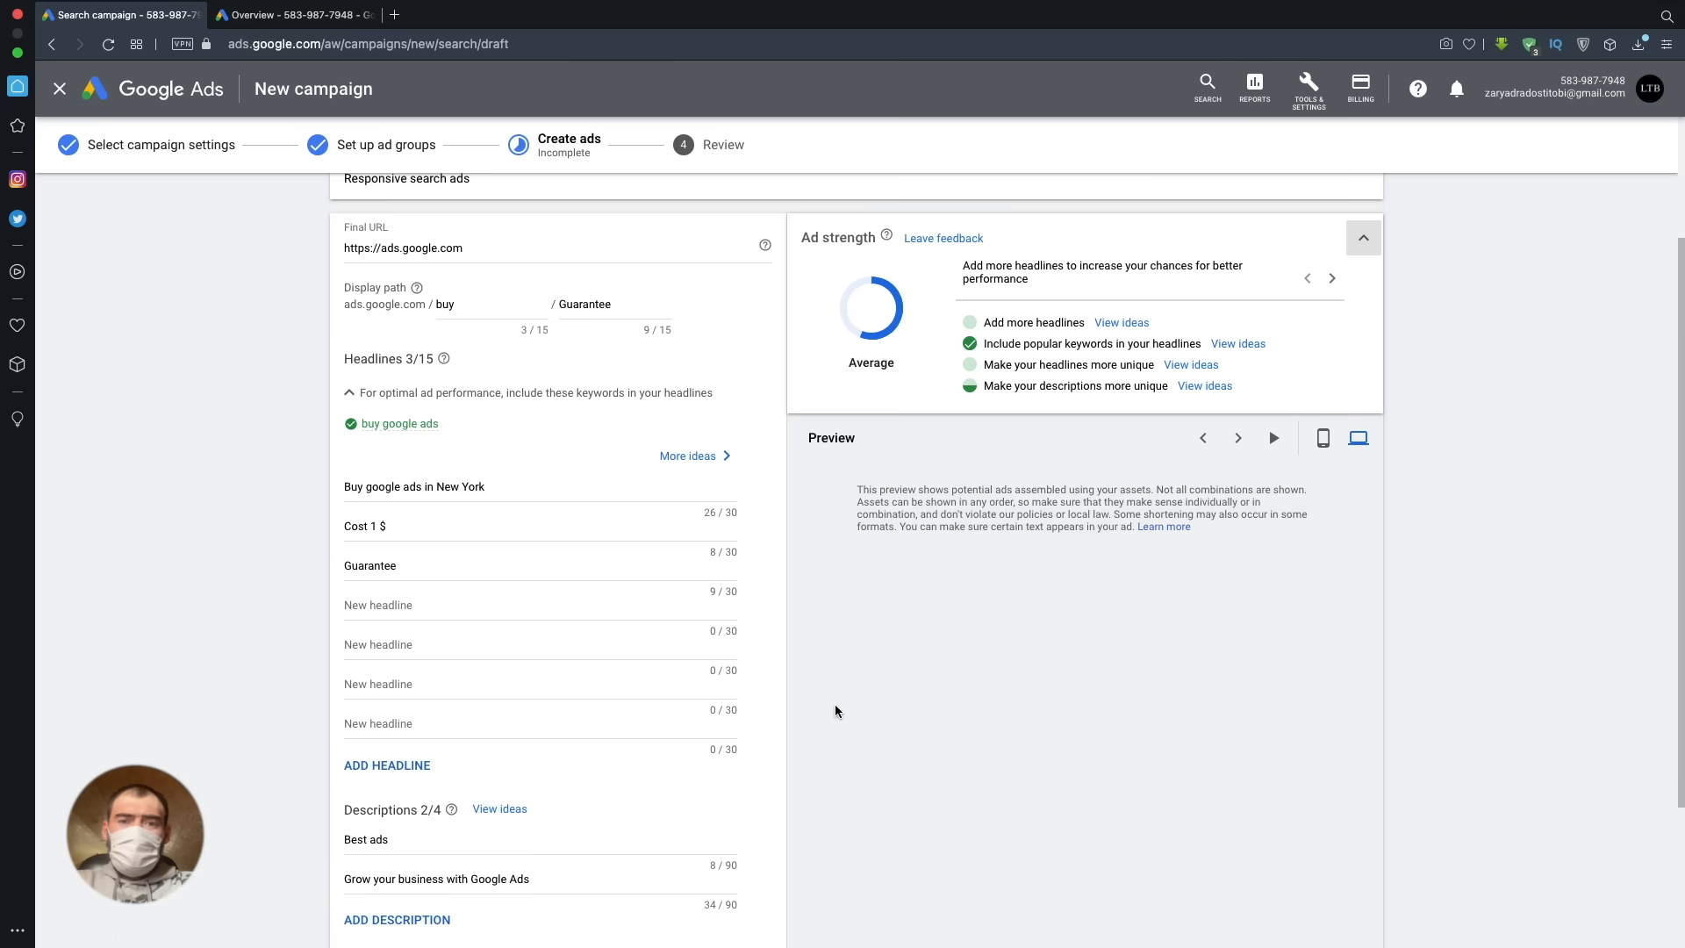
scroll(834, 707, down, 2)
click(558, 646)
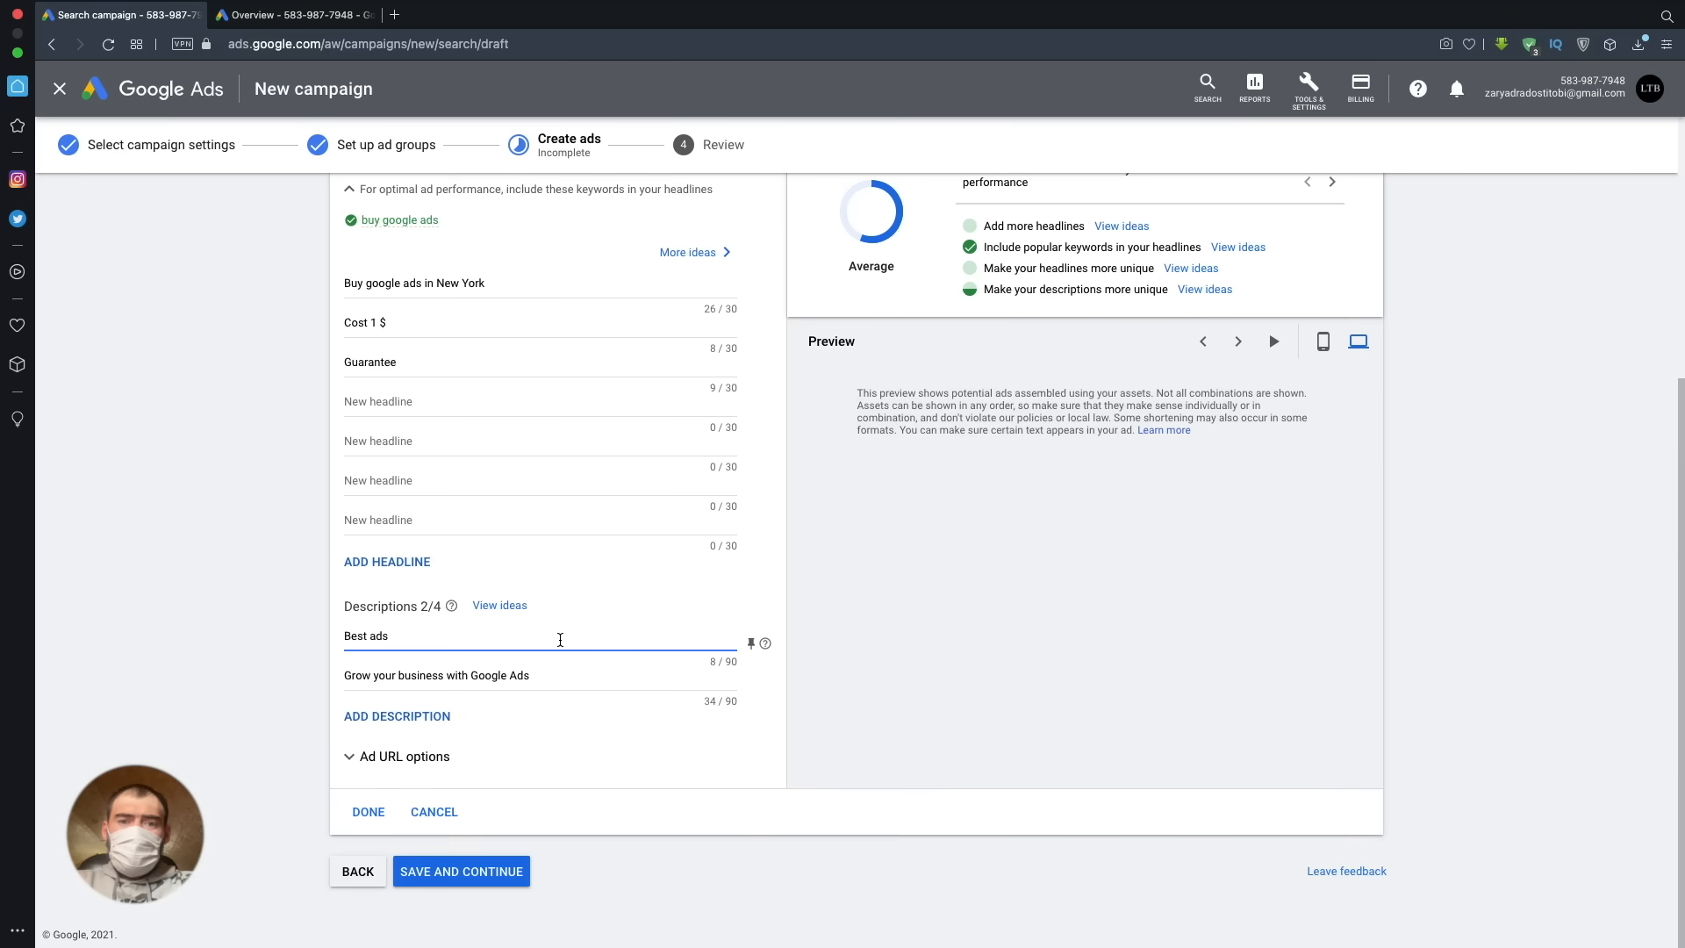
mouse_move(766, 645)
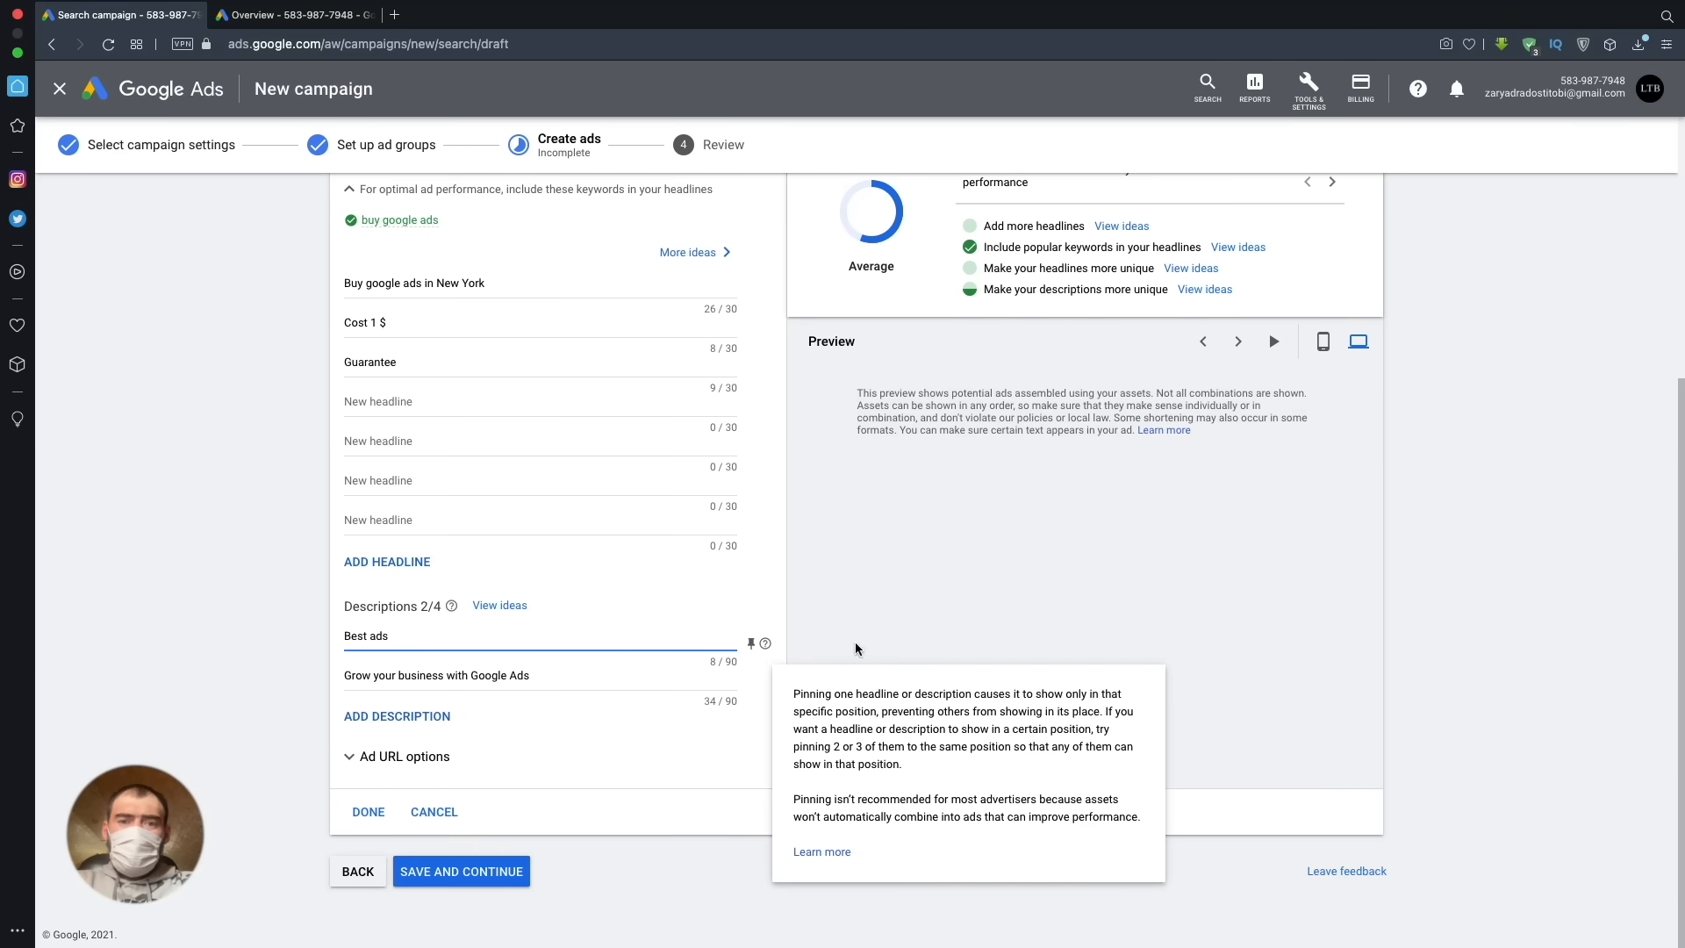
click(925, 640)
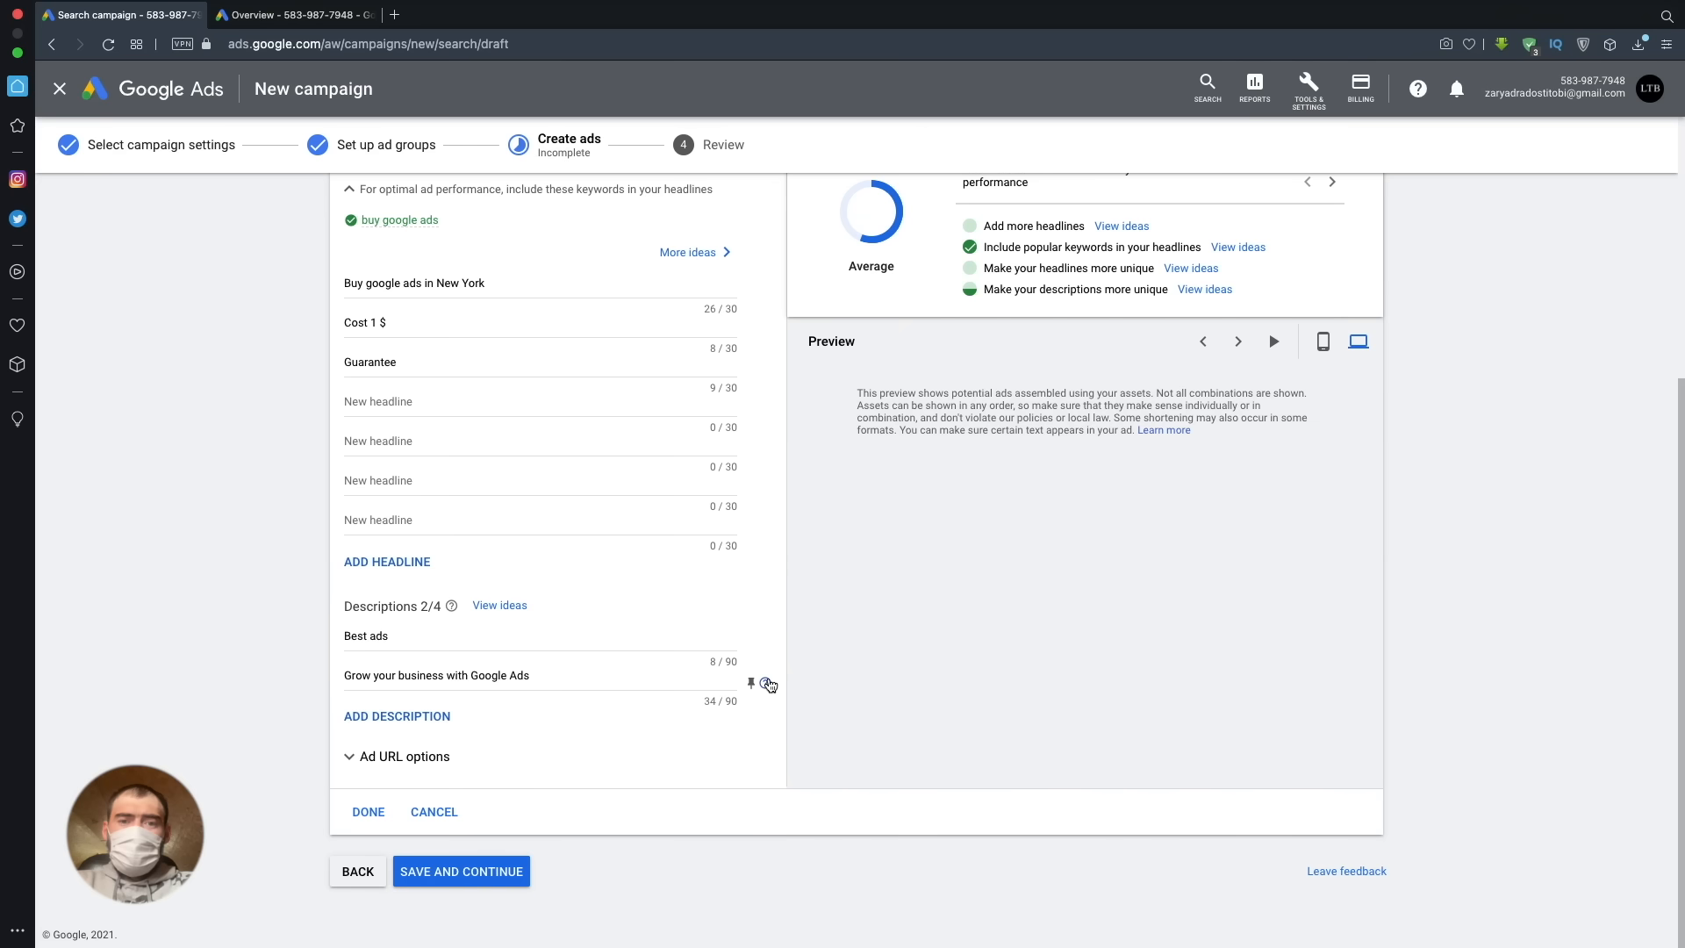
mouse_move(768, 684)
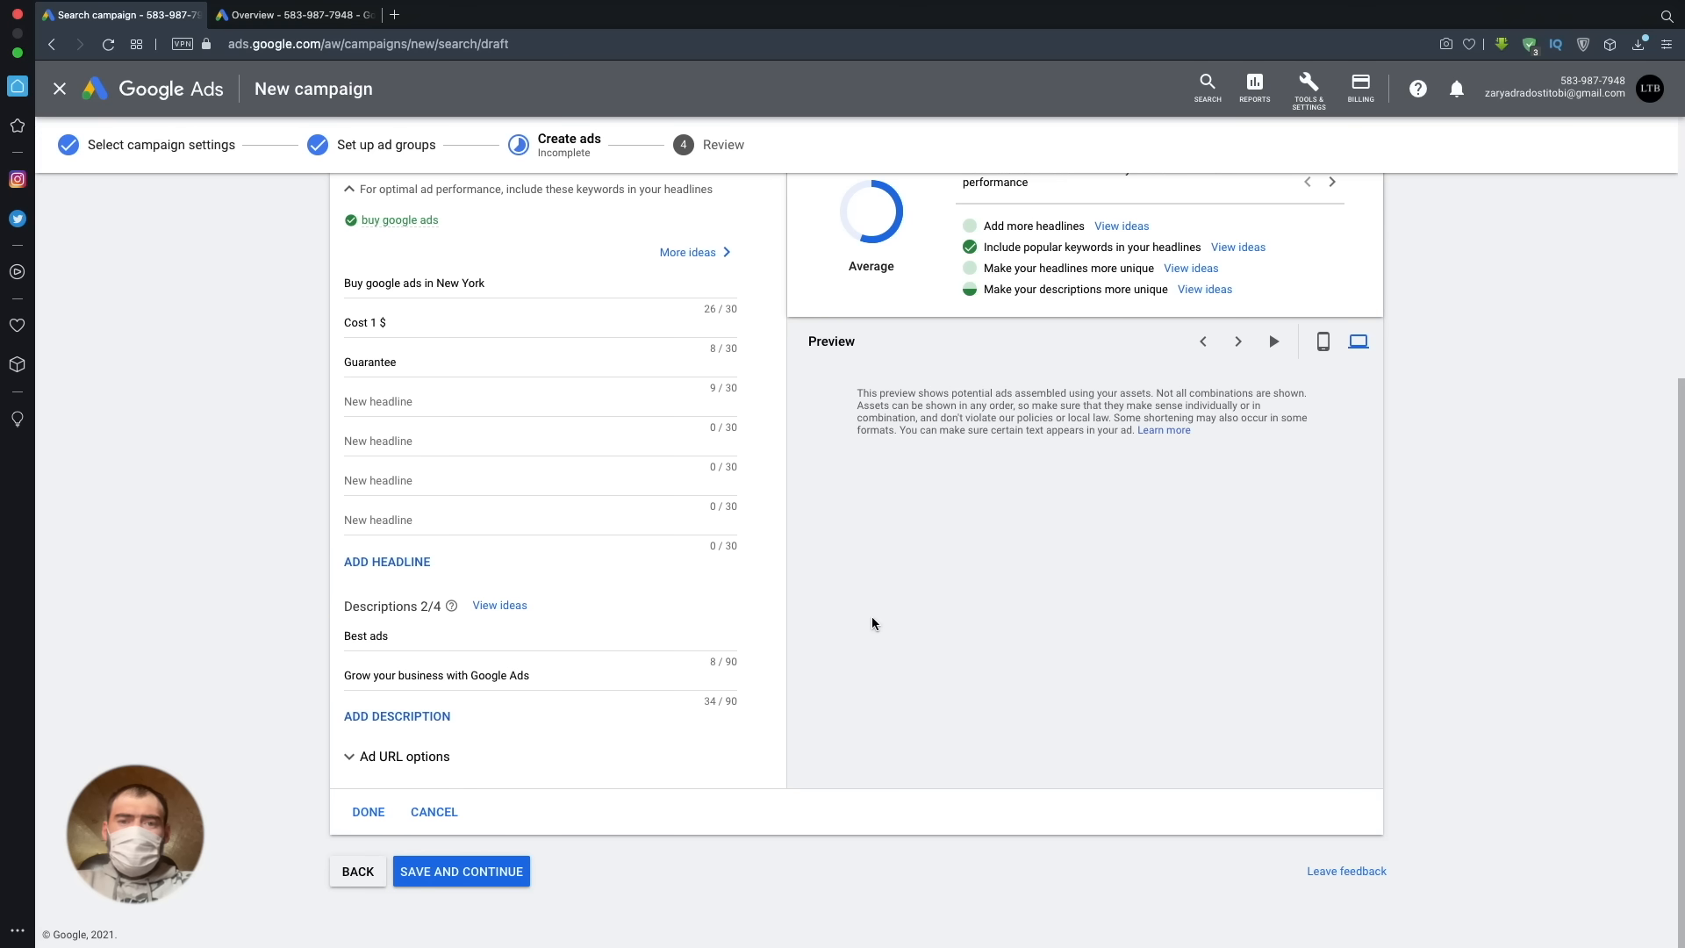
click(439, 755)
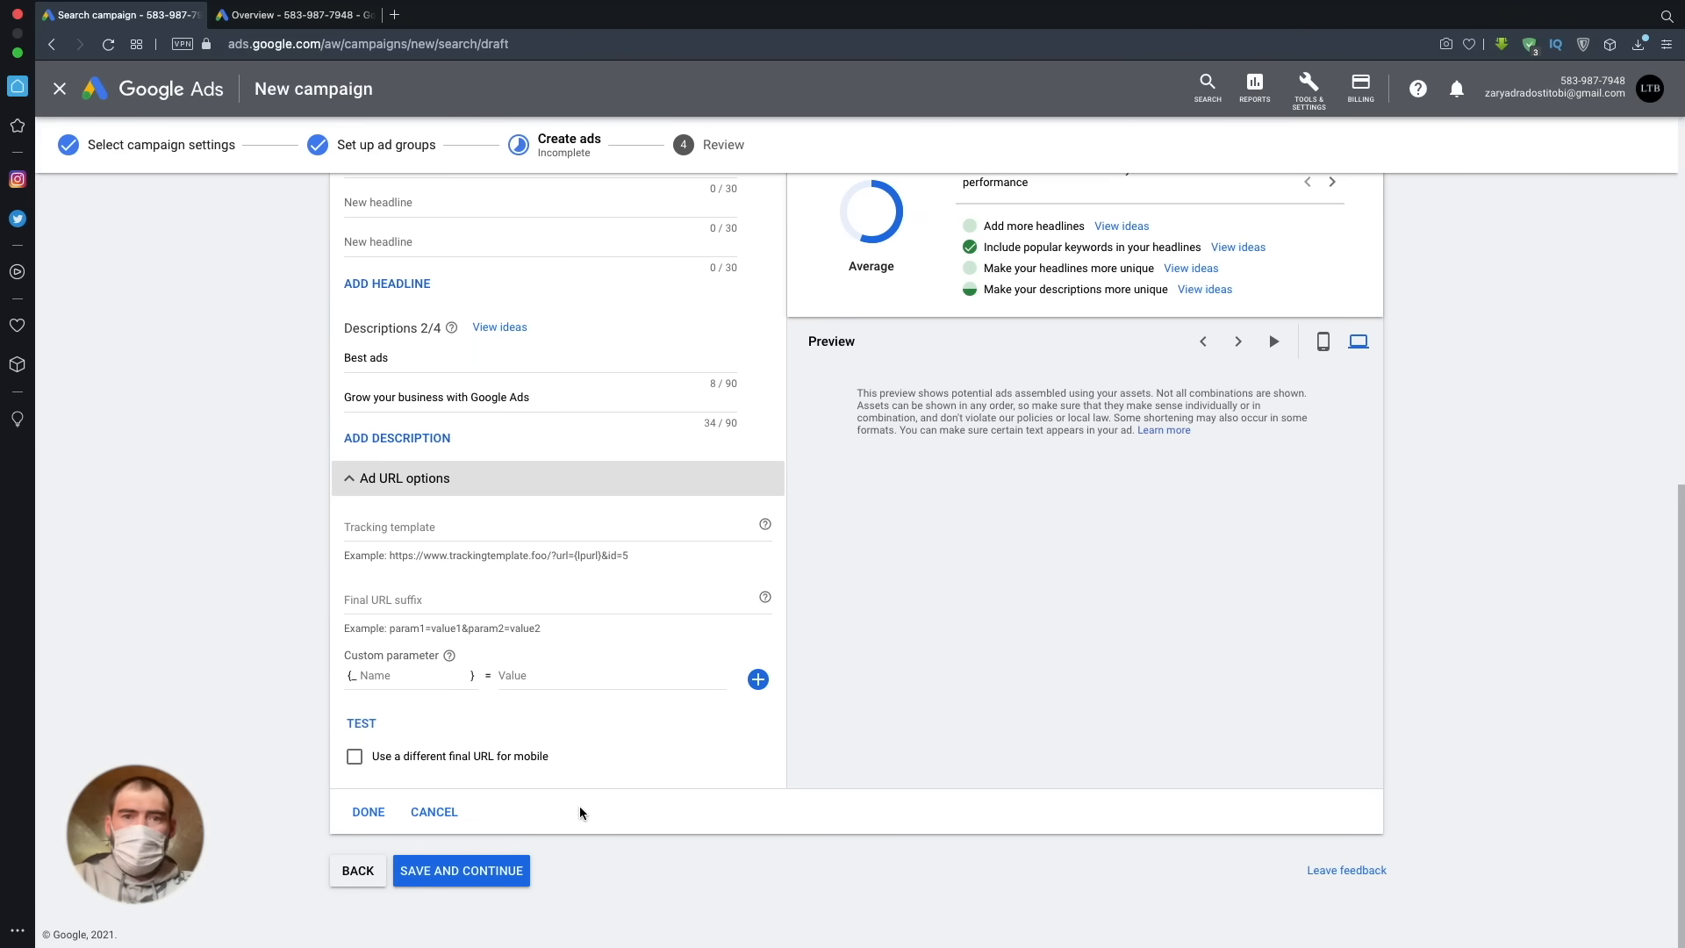
- Save the responsive search ad, continue to the campaign review and publish the campaign
click(473, 871)
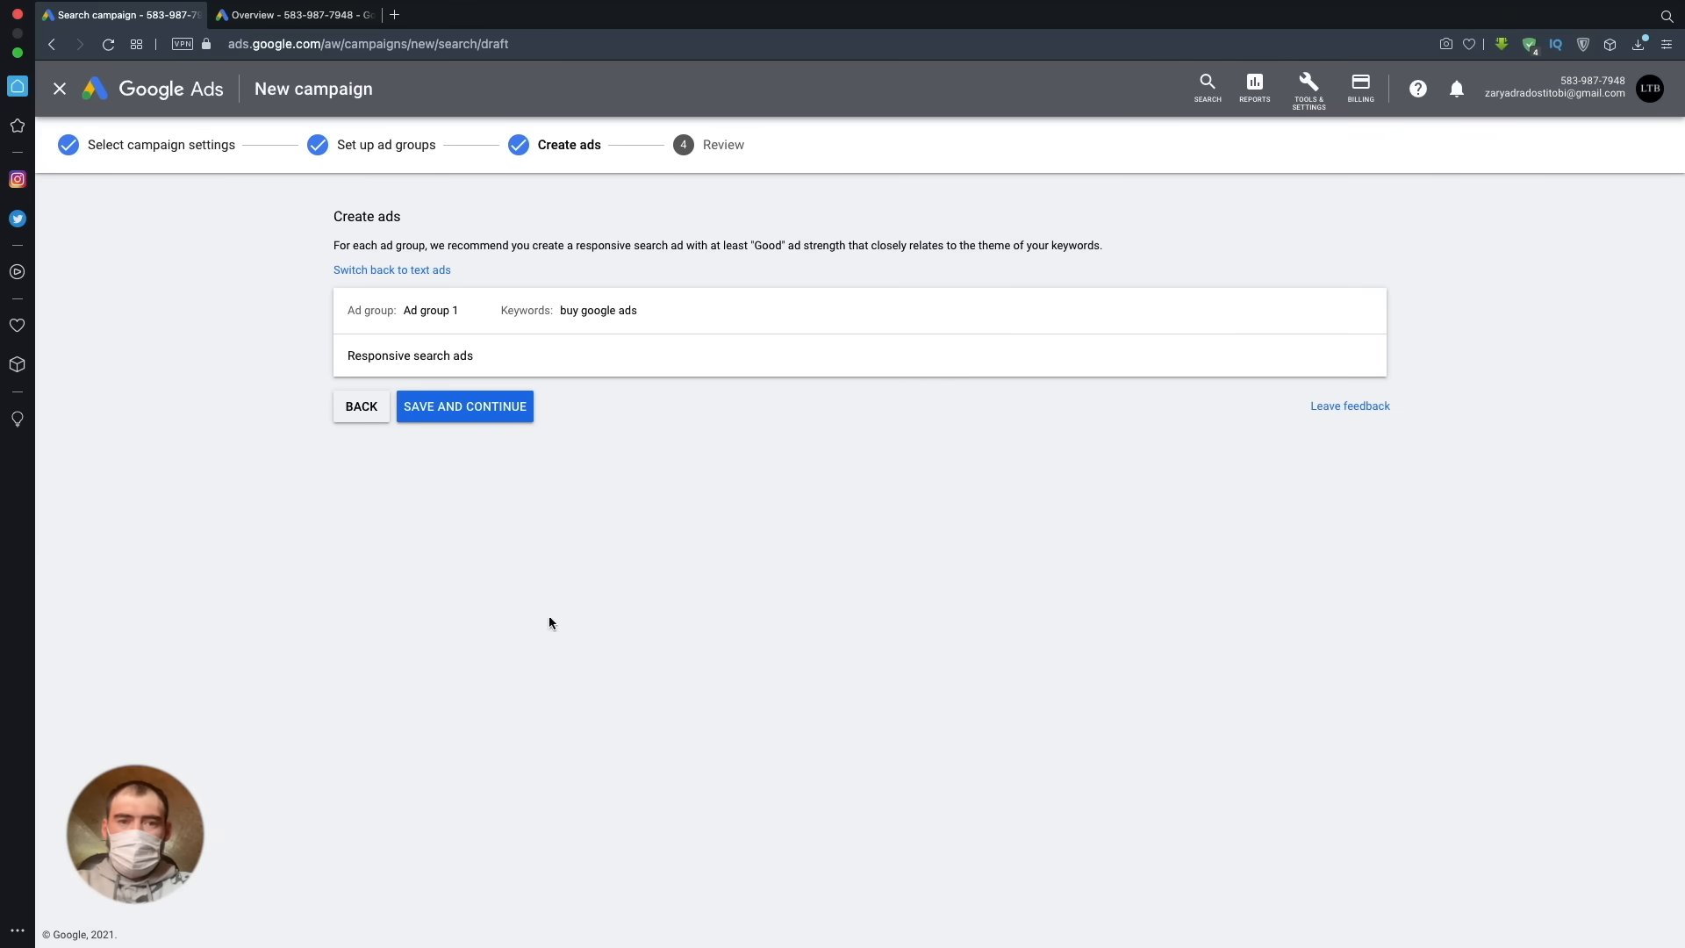
click(482, 411)
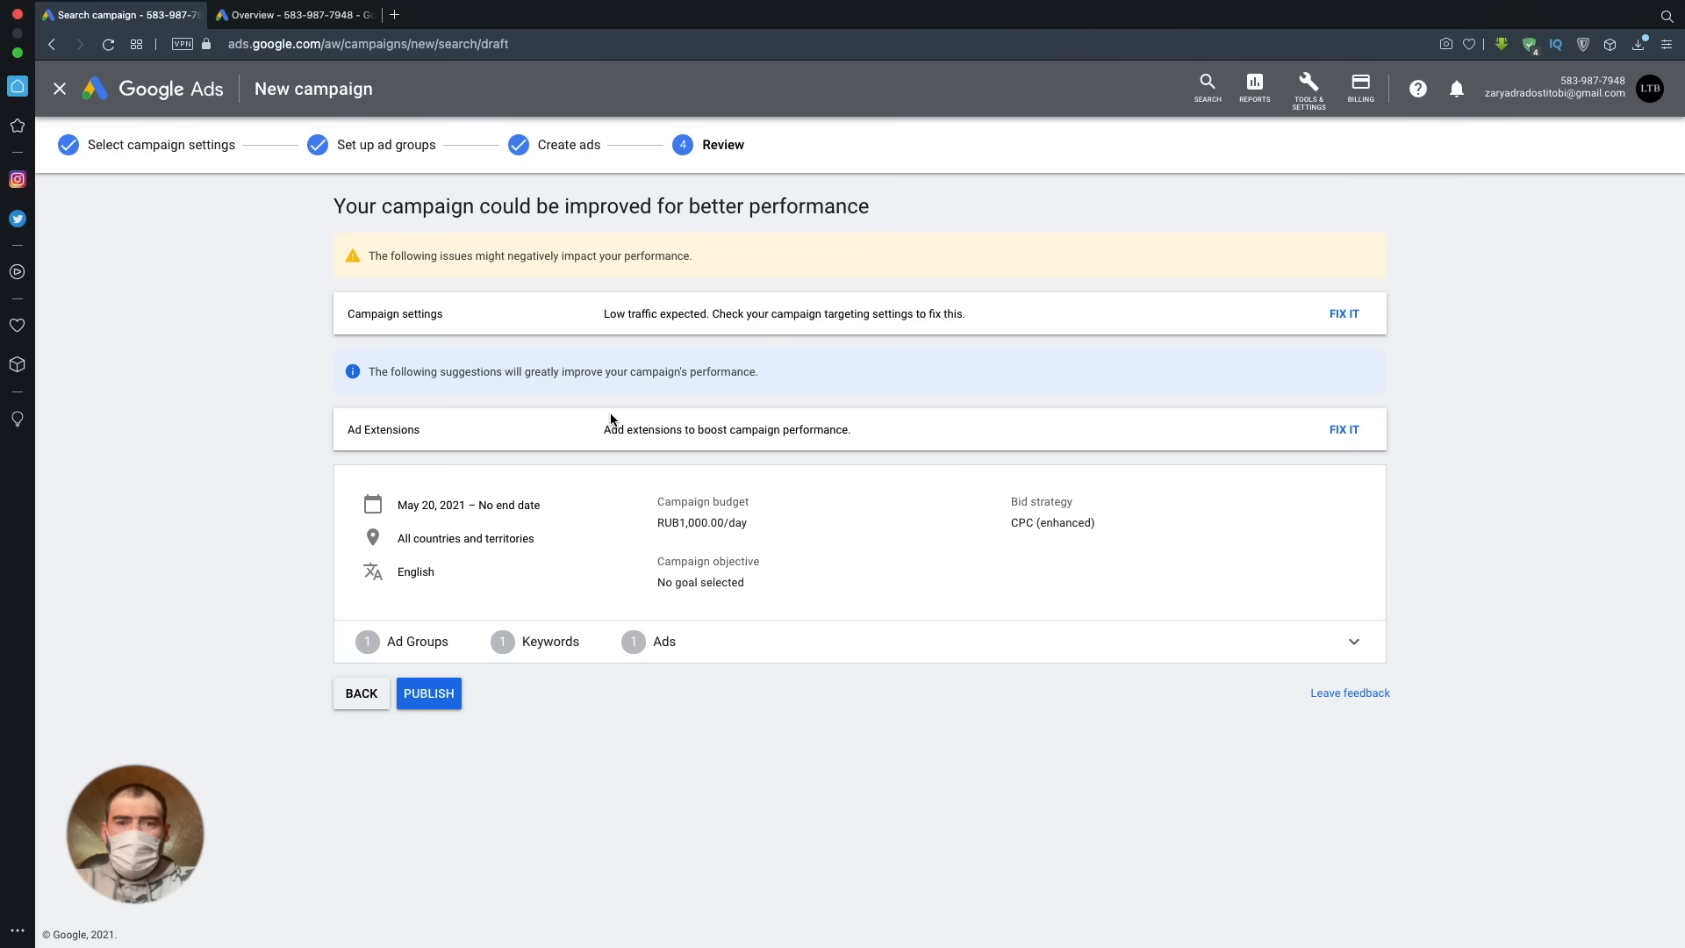
click(431, 692)
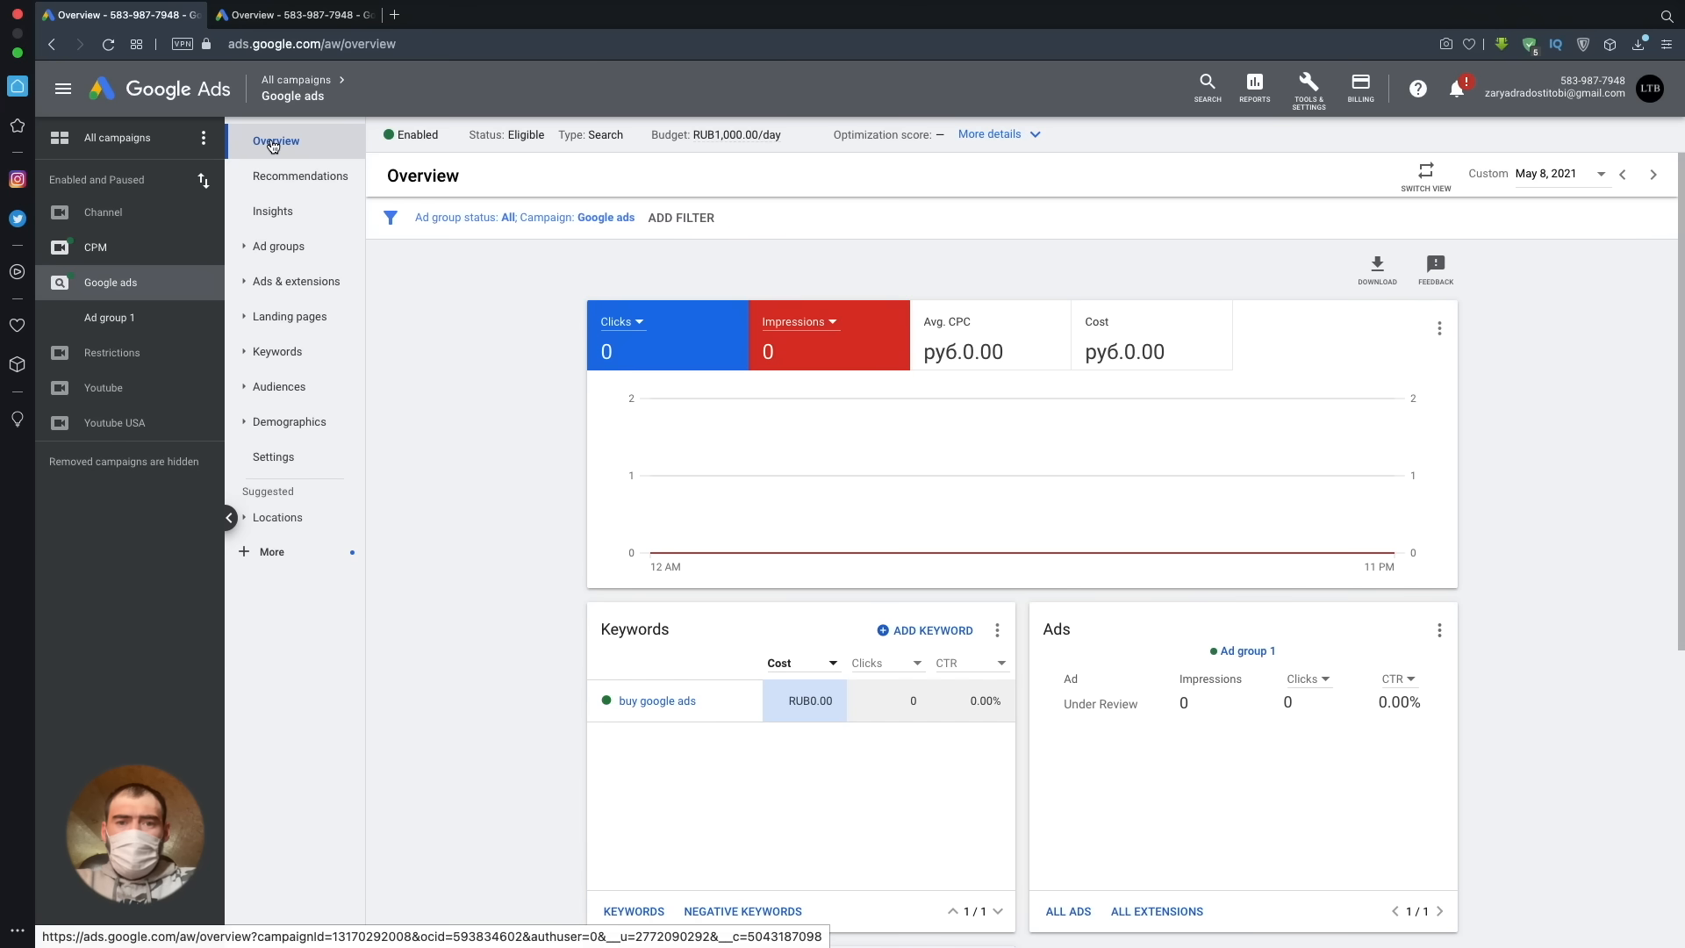
- Show the Campaigns table for all campaigns in the account with the campaign list collapsed
click(116, 138)
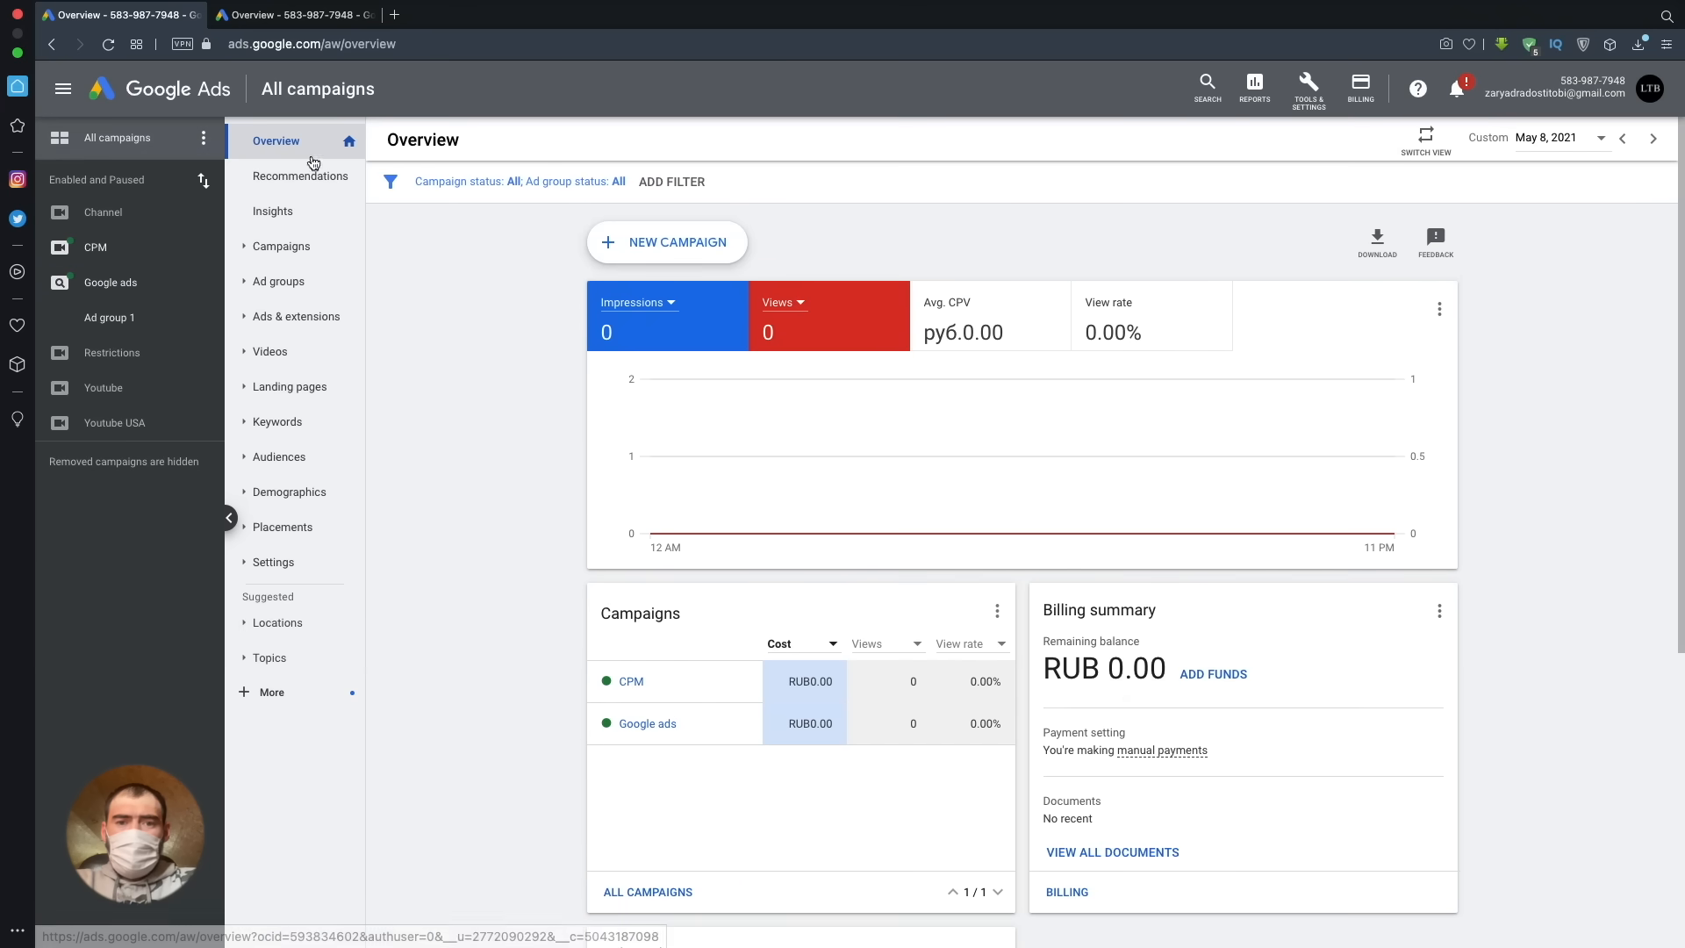
click(323, 247)
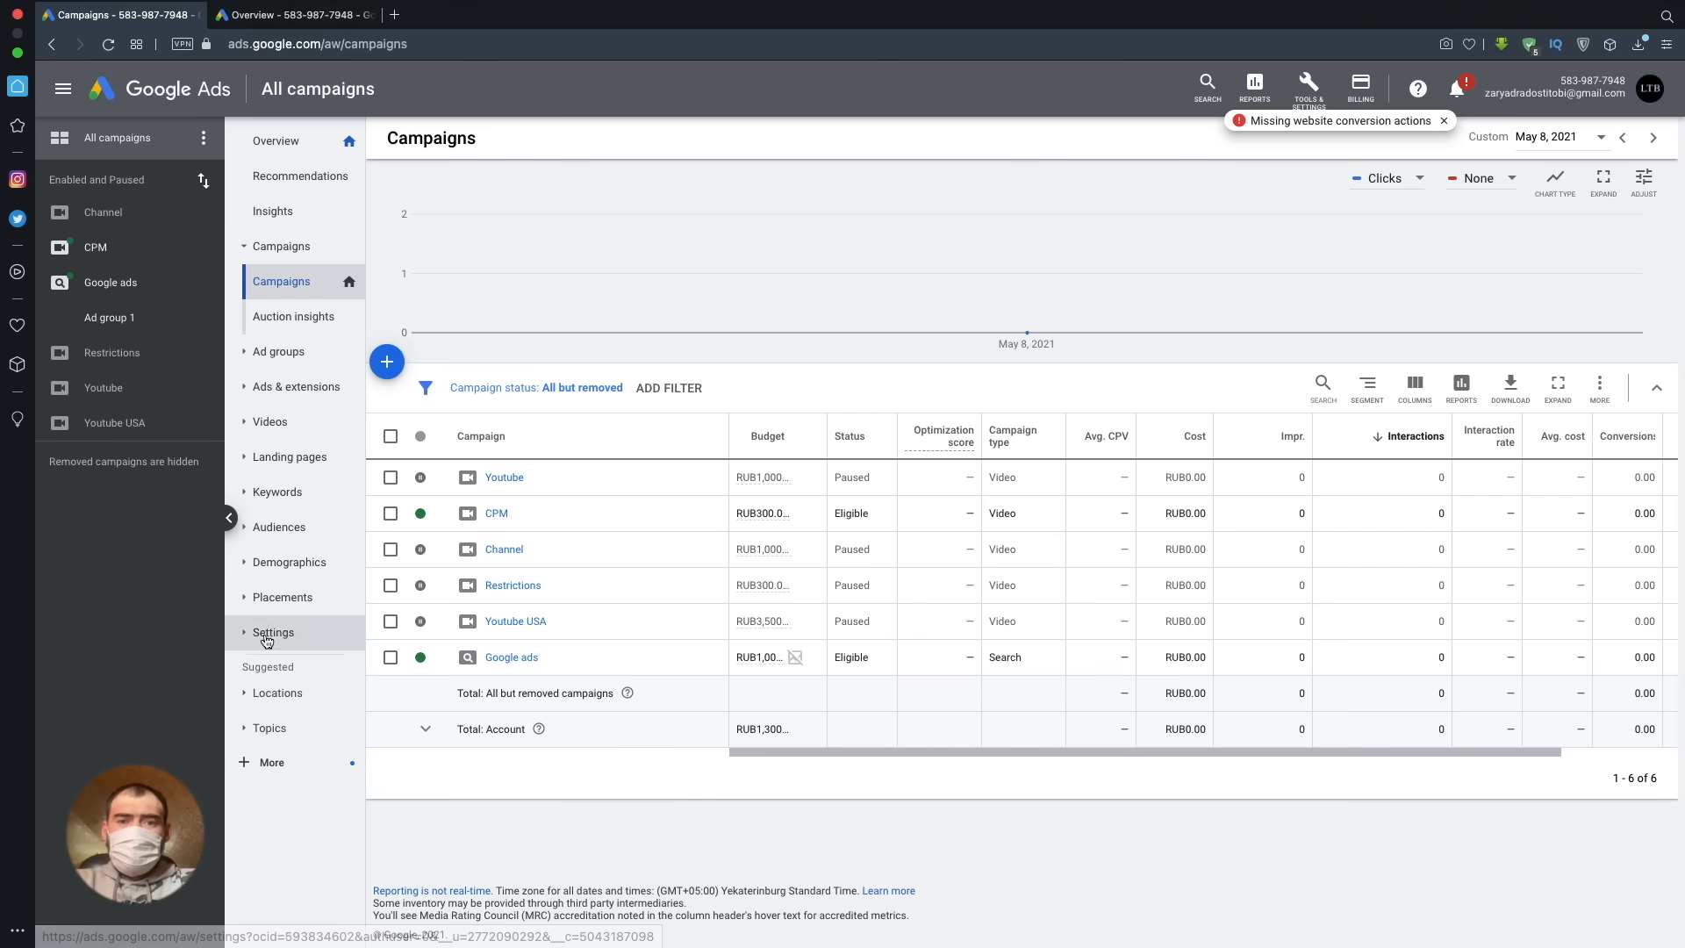
click(228, 517)
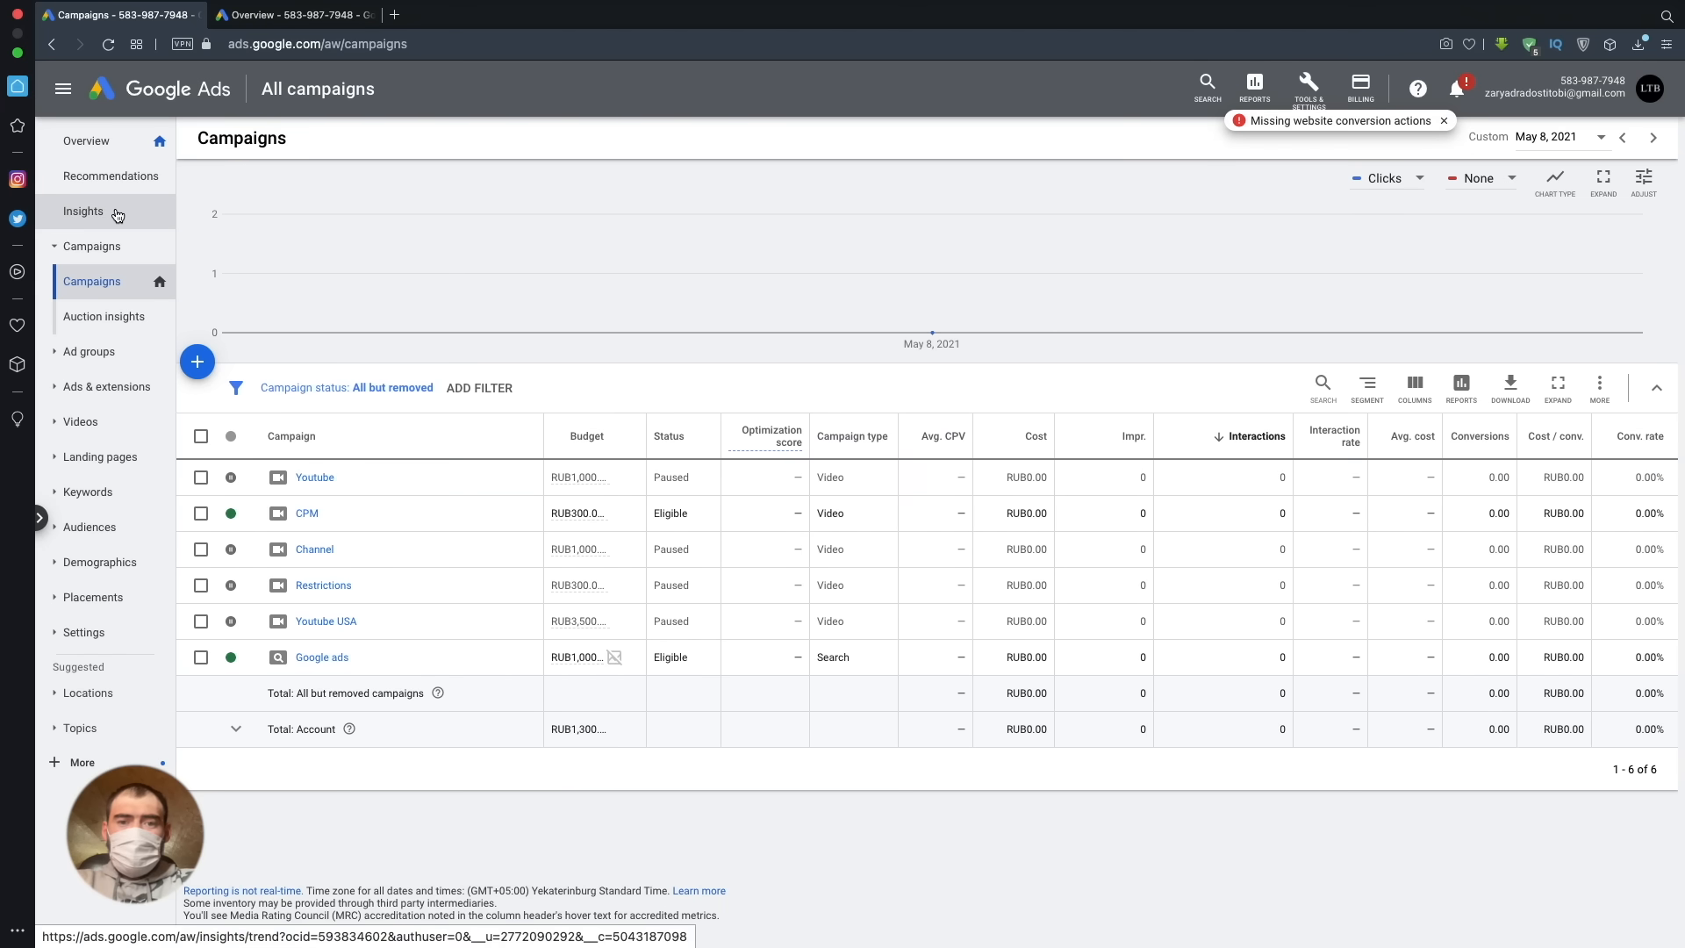
- Look through the account's overview, campaigns, ad groups, ads, landing pages, search keywords, campaign settings and topics pages
click(90, 143)
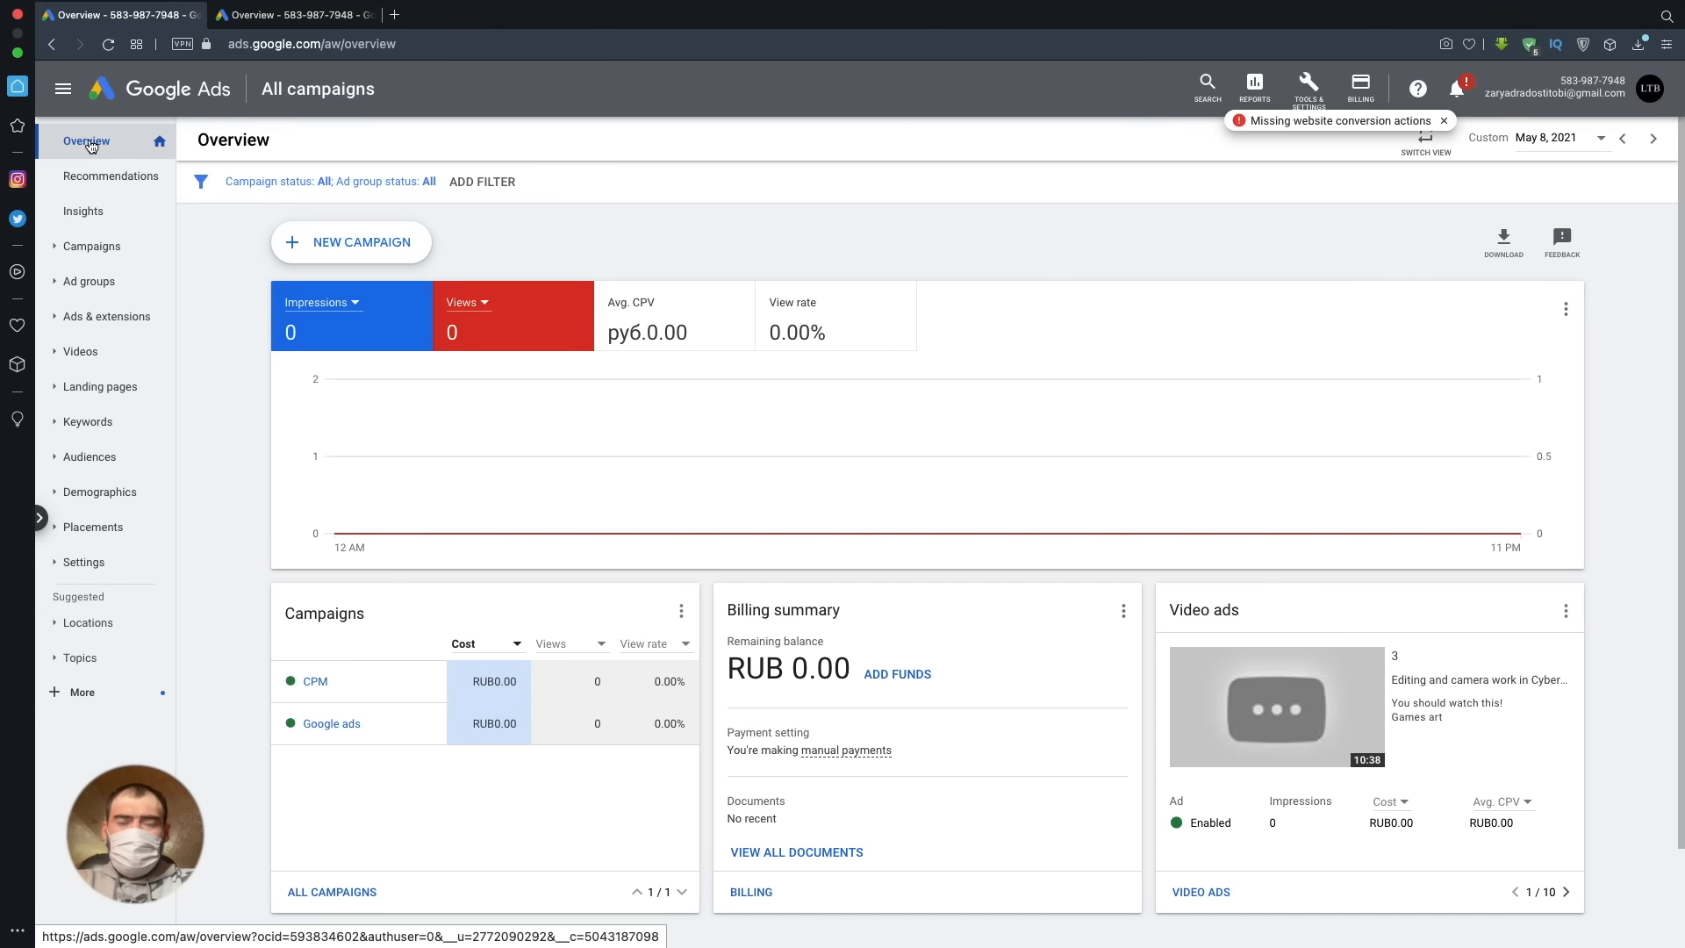
click(90, 248)
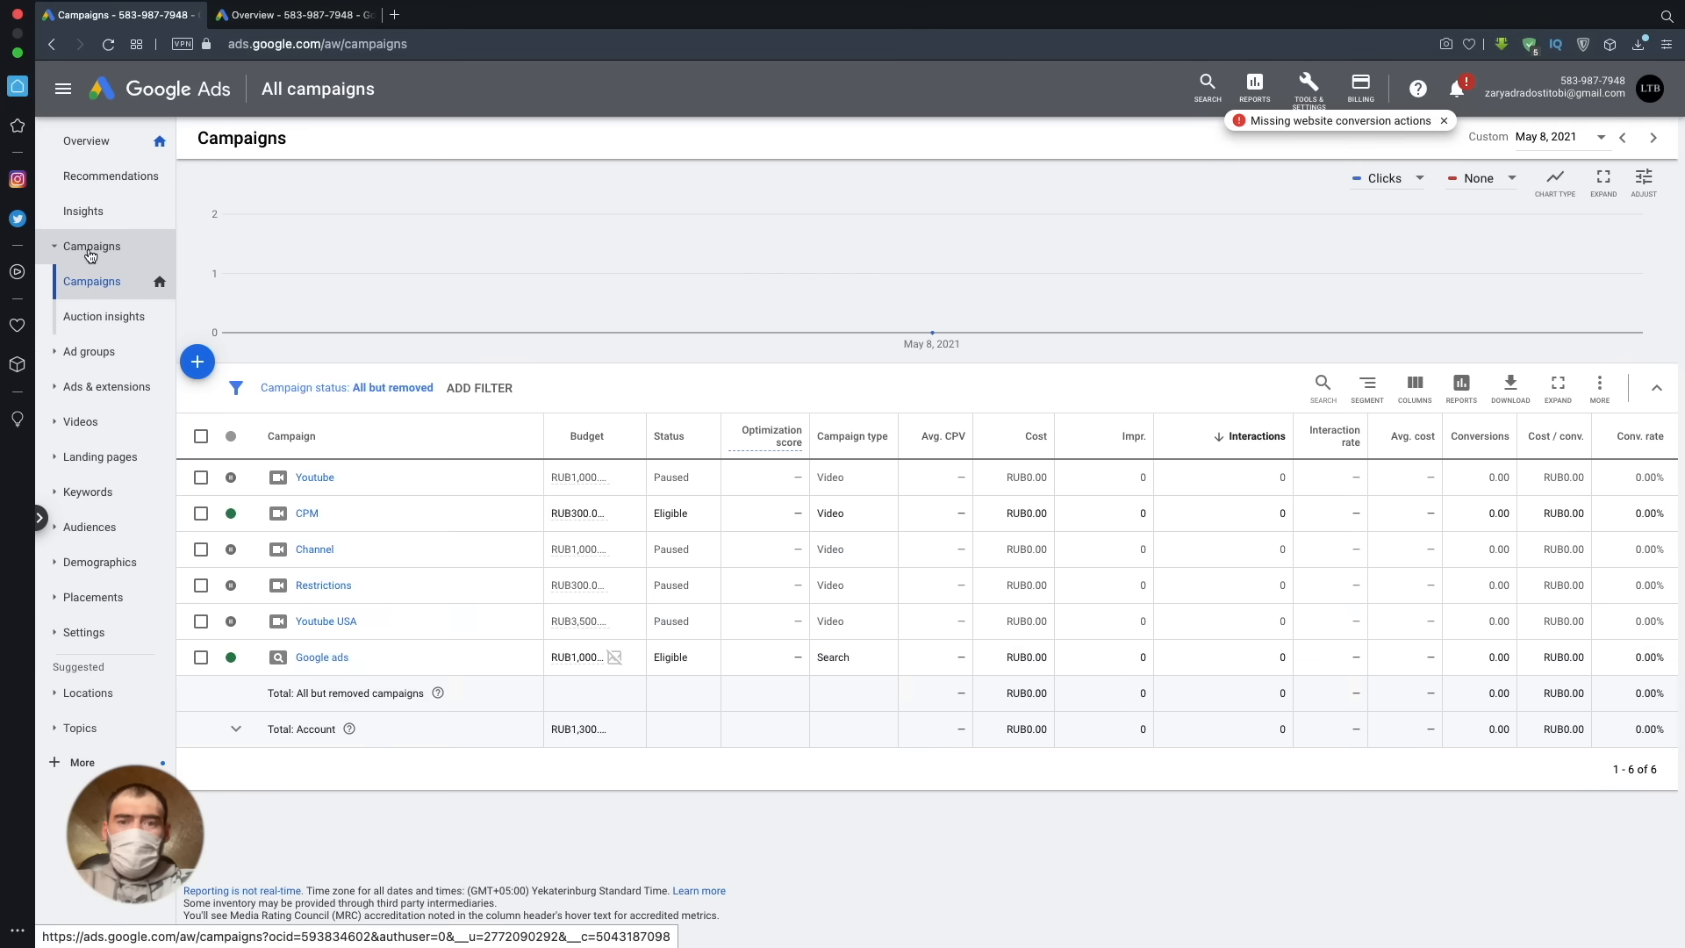
click(88, 351)
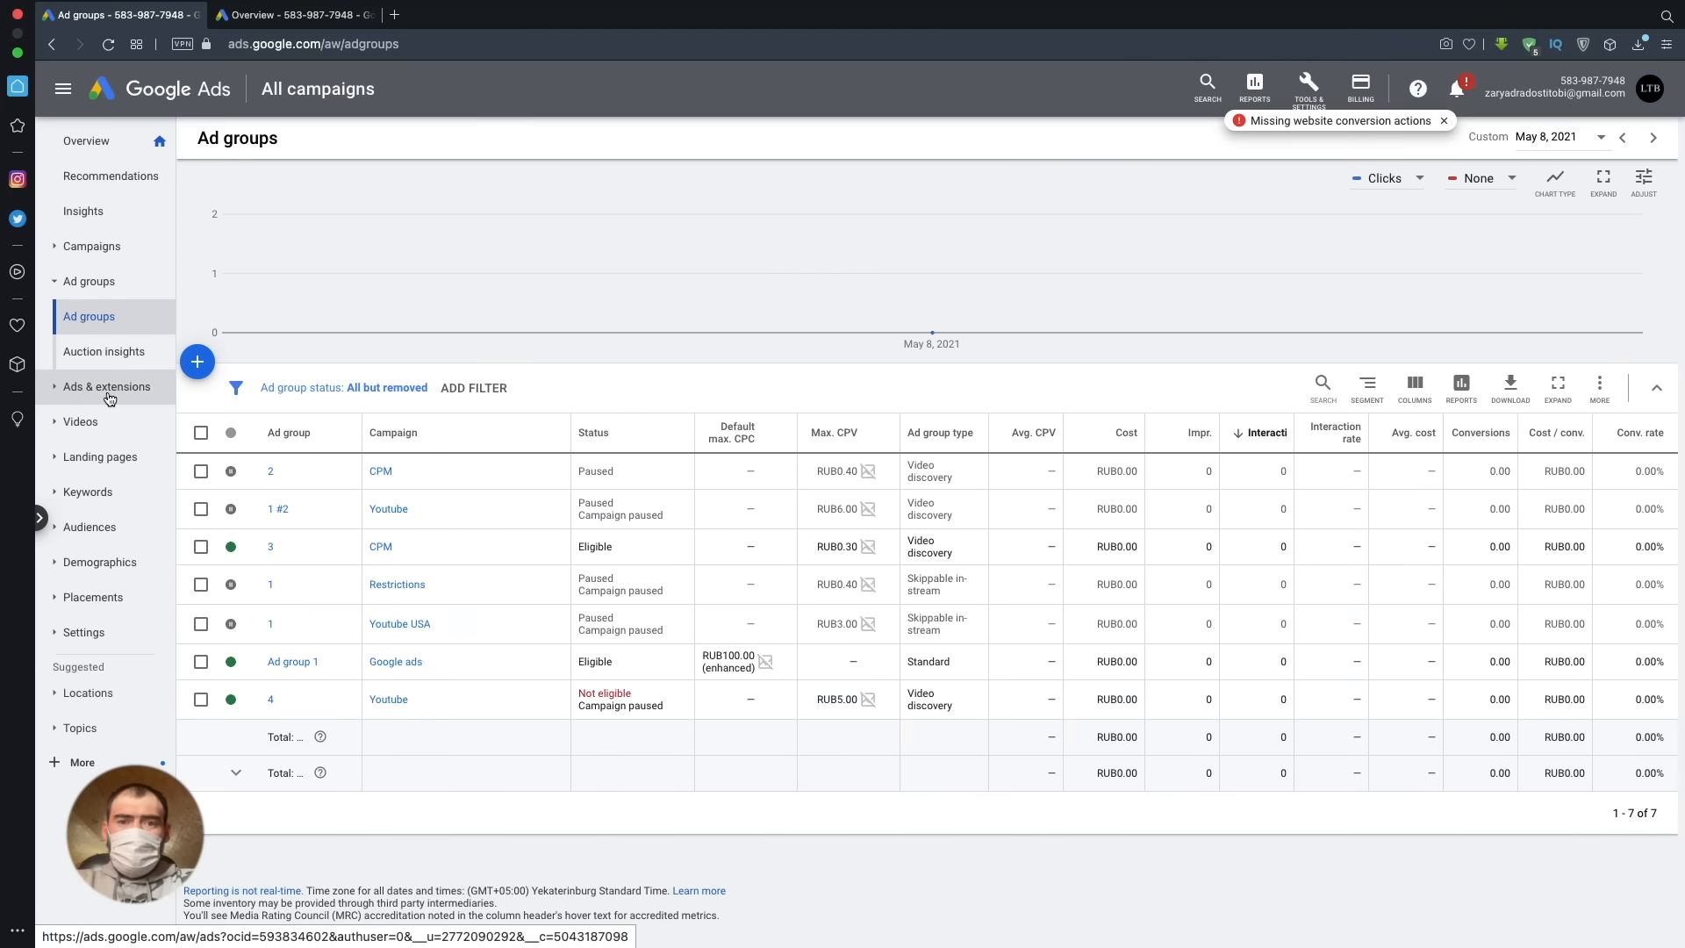
click(100, 386)
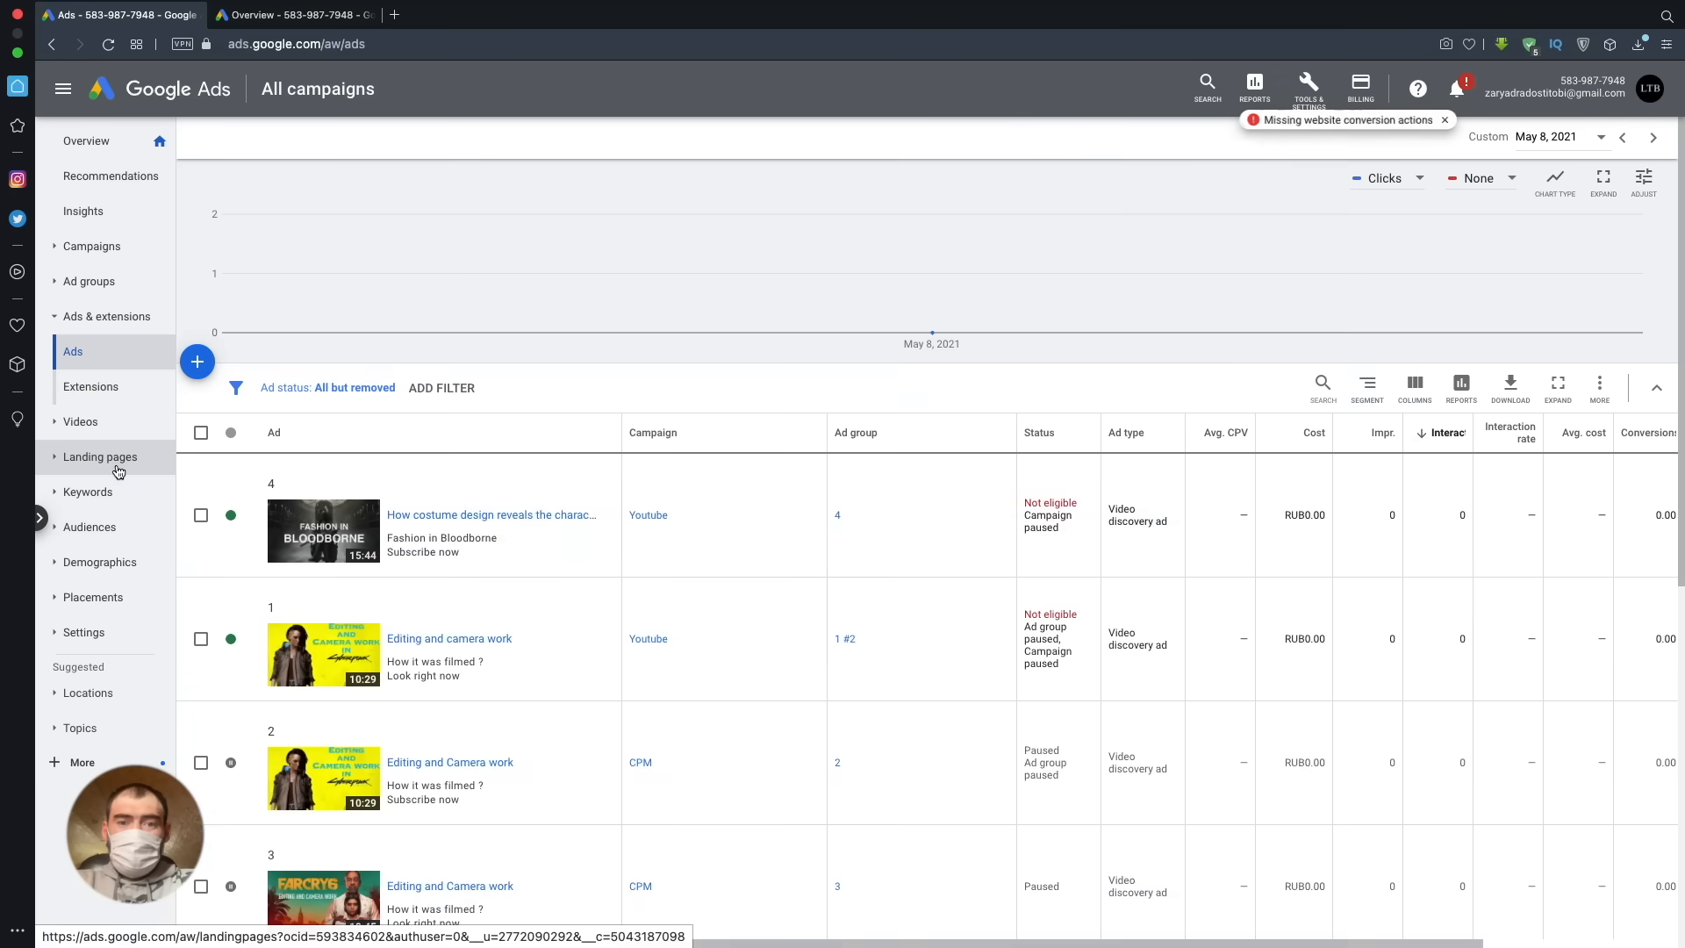
click(123, 458)
click(127, 503)
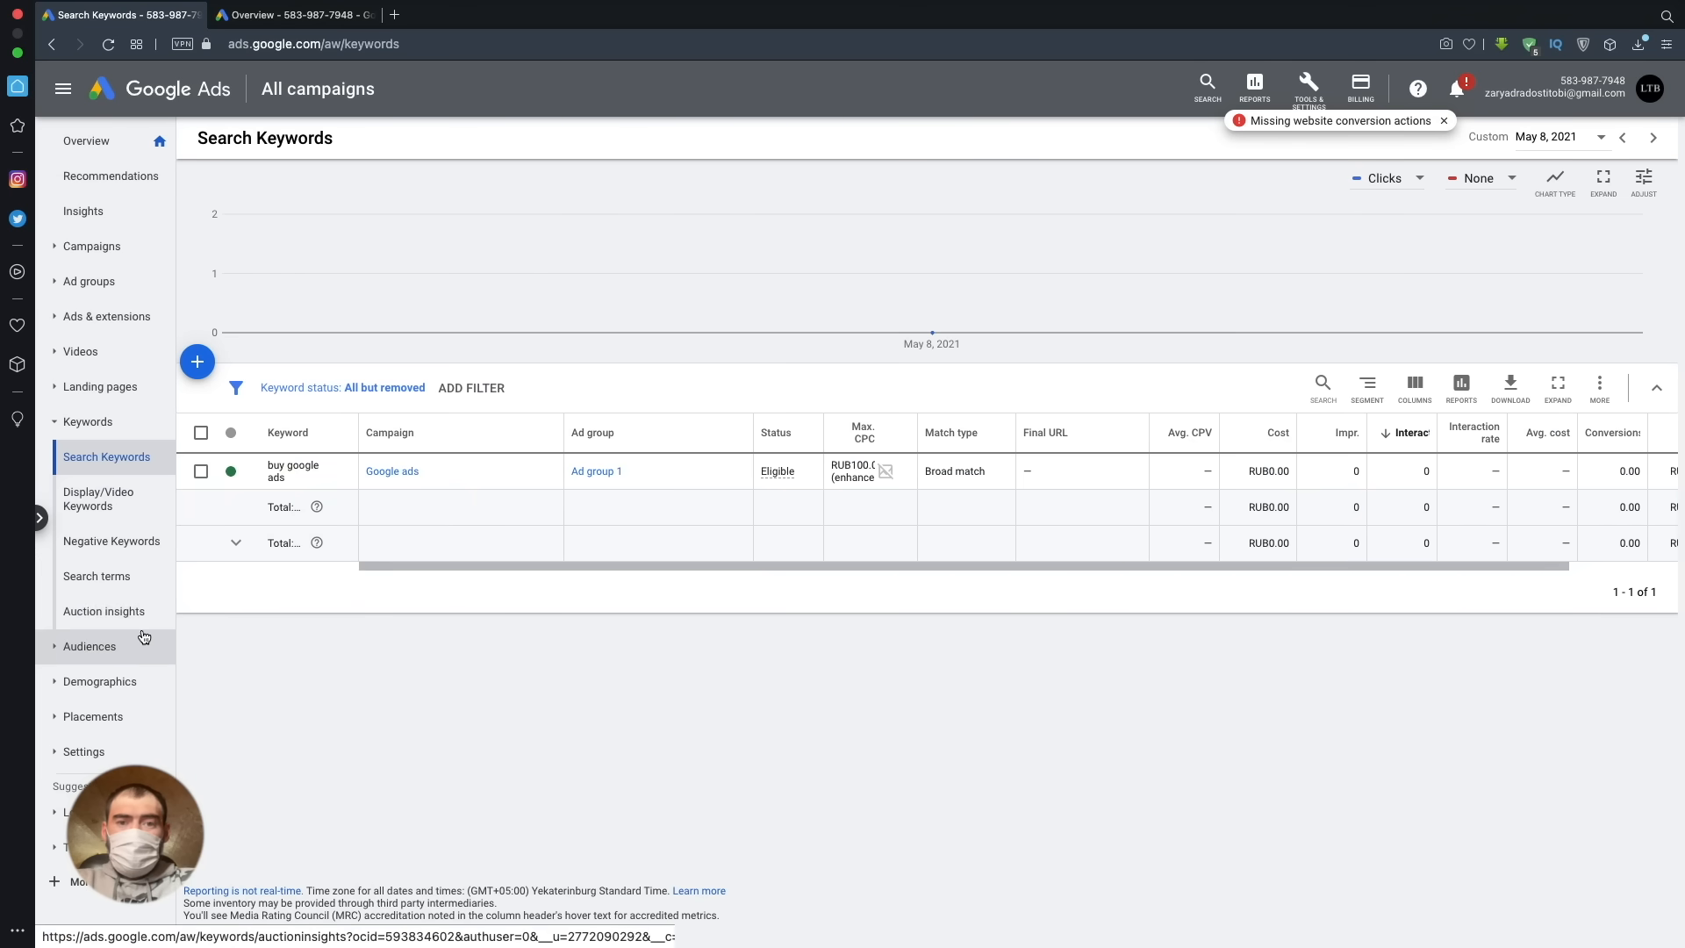
click(144, 750)
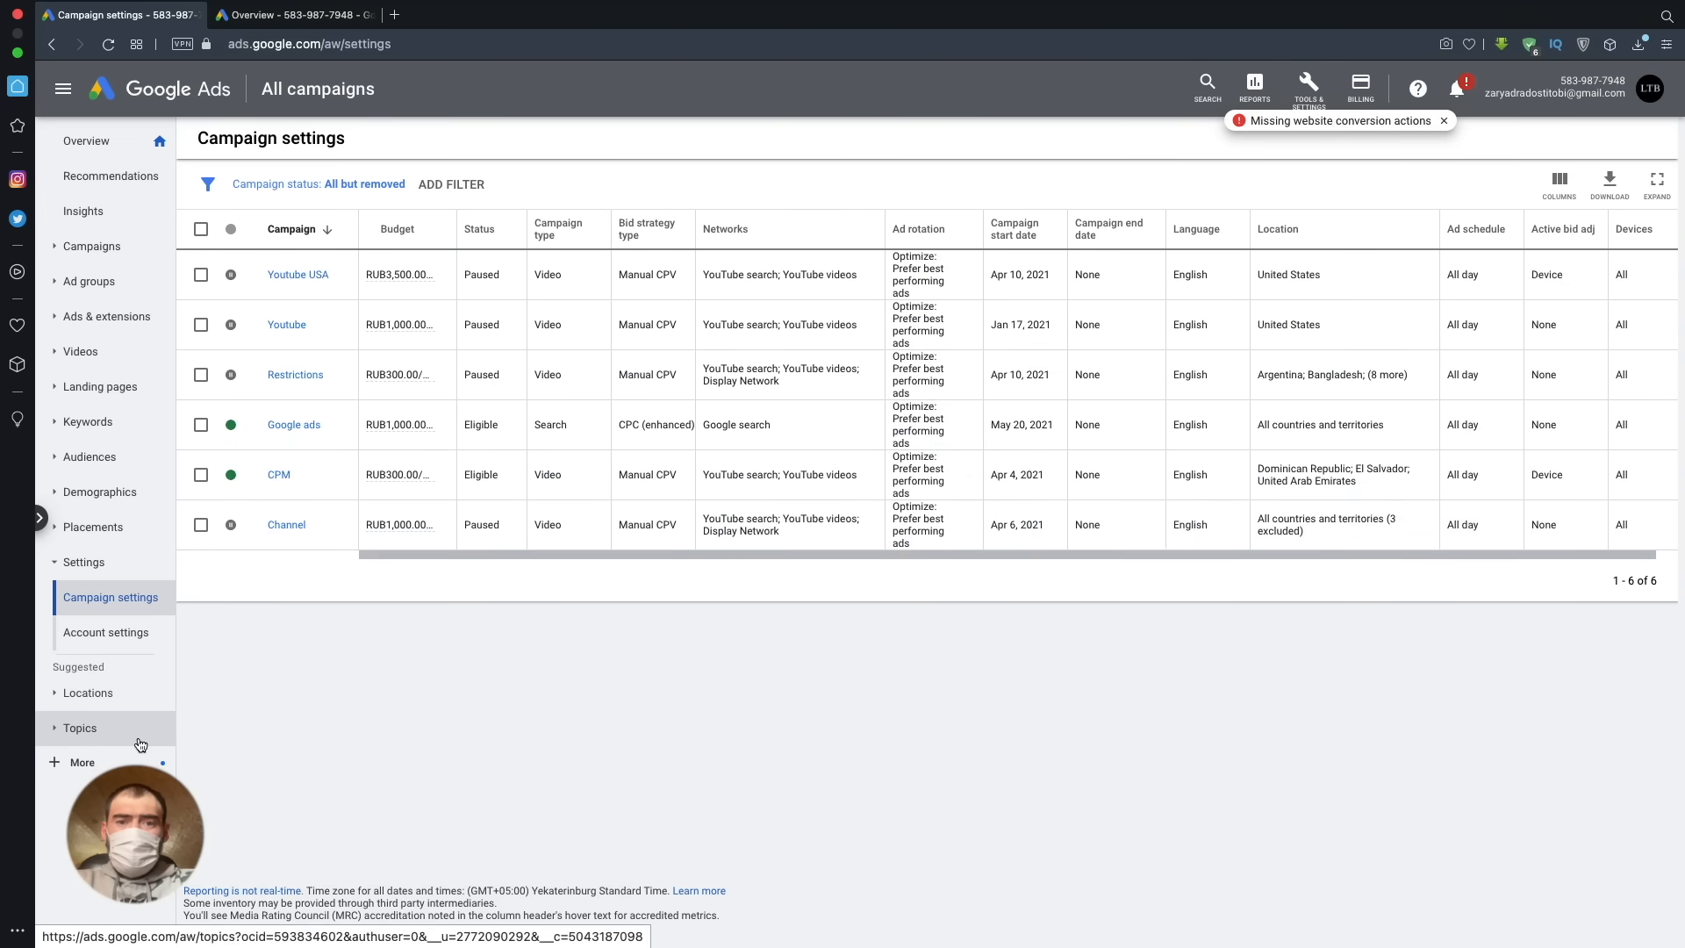
click(141, 744)
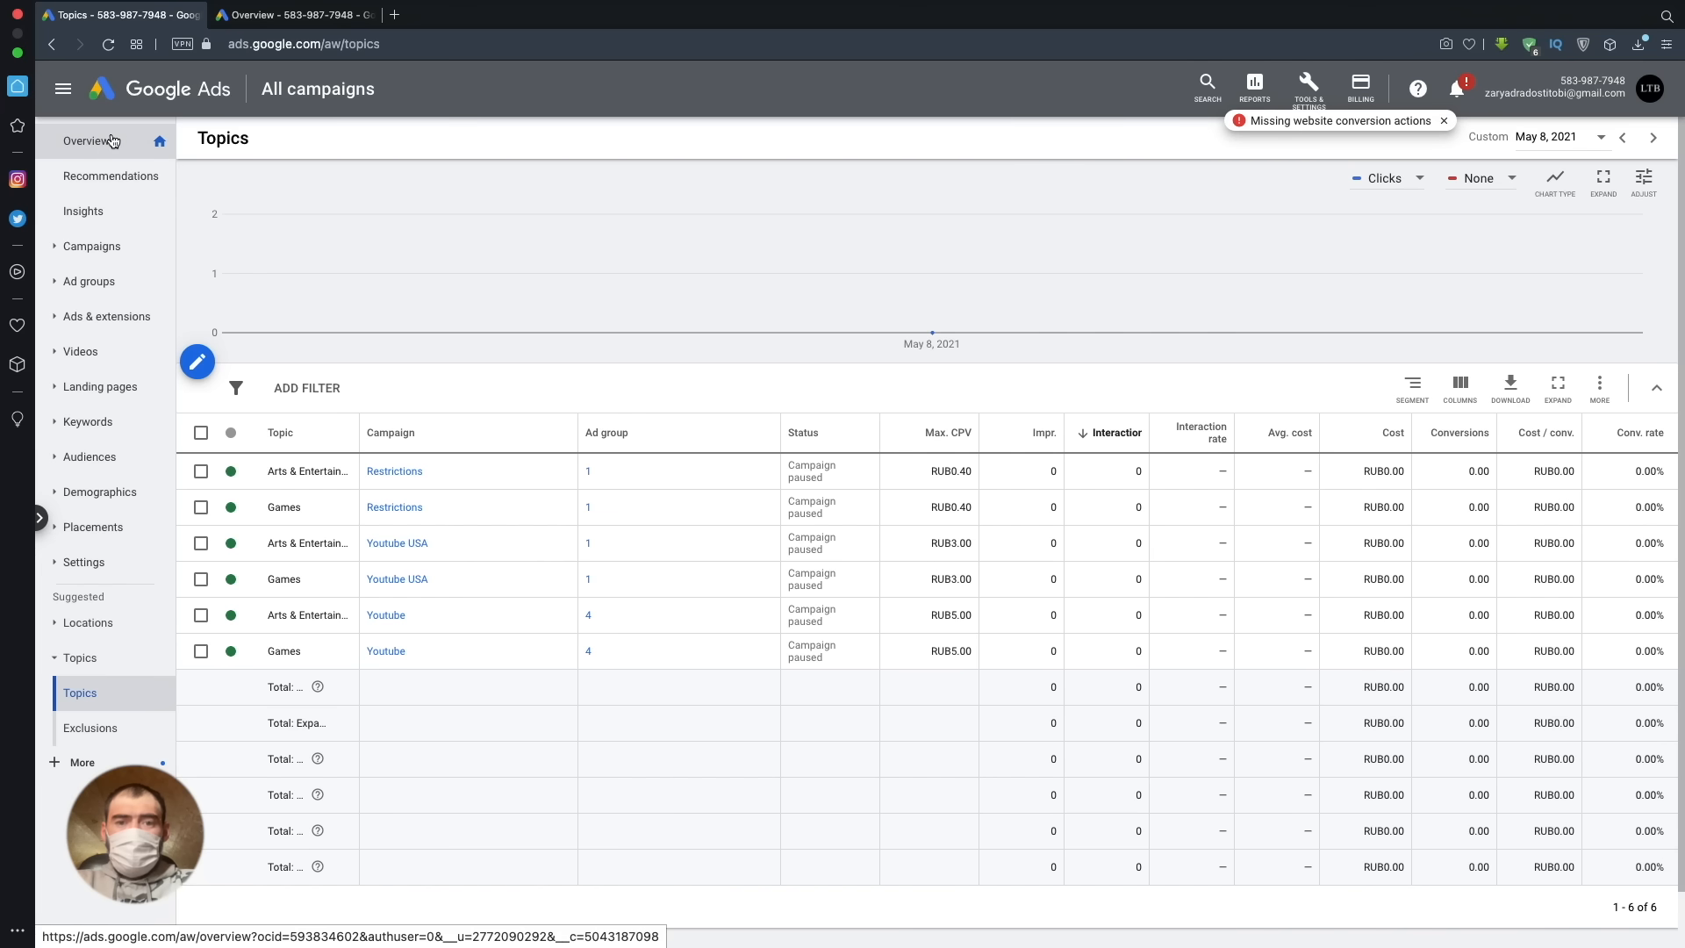
- Return to the table of all campaigns and open the Google ads campaign to view its ad groups
click(123, 249)
click(123, 253)
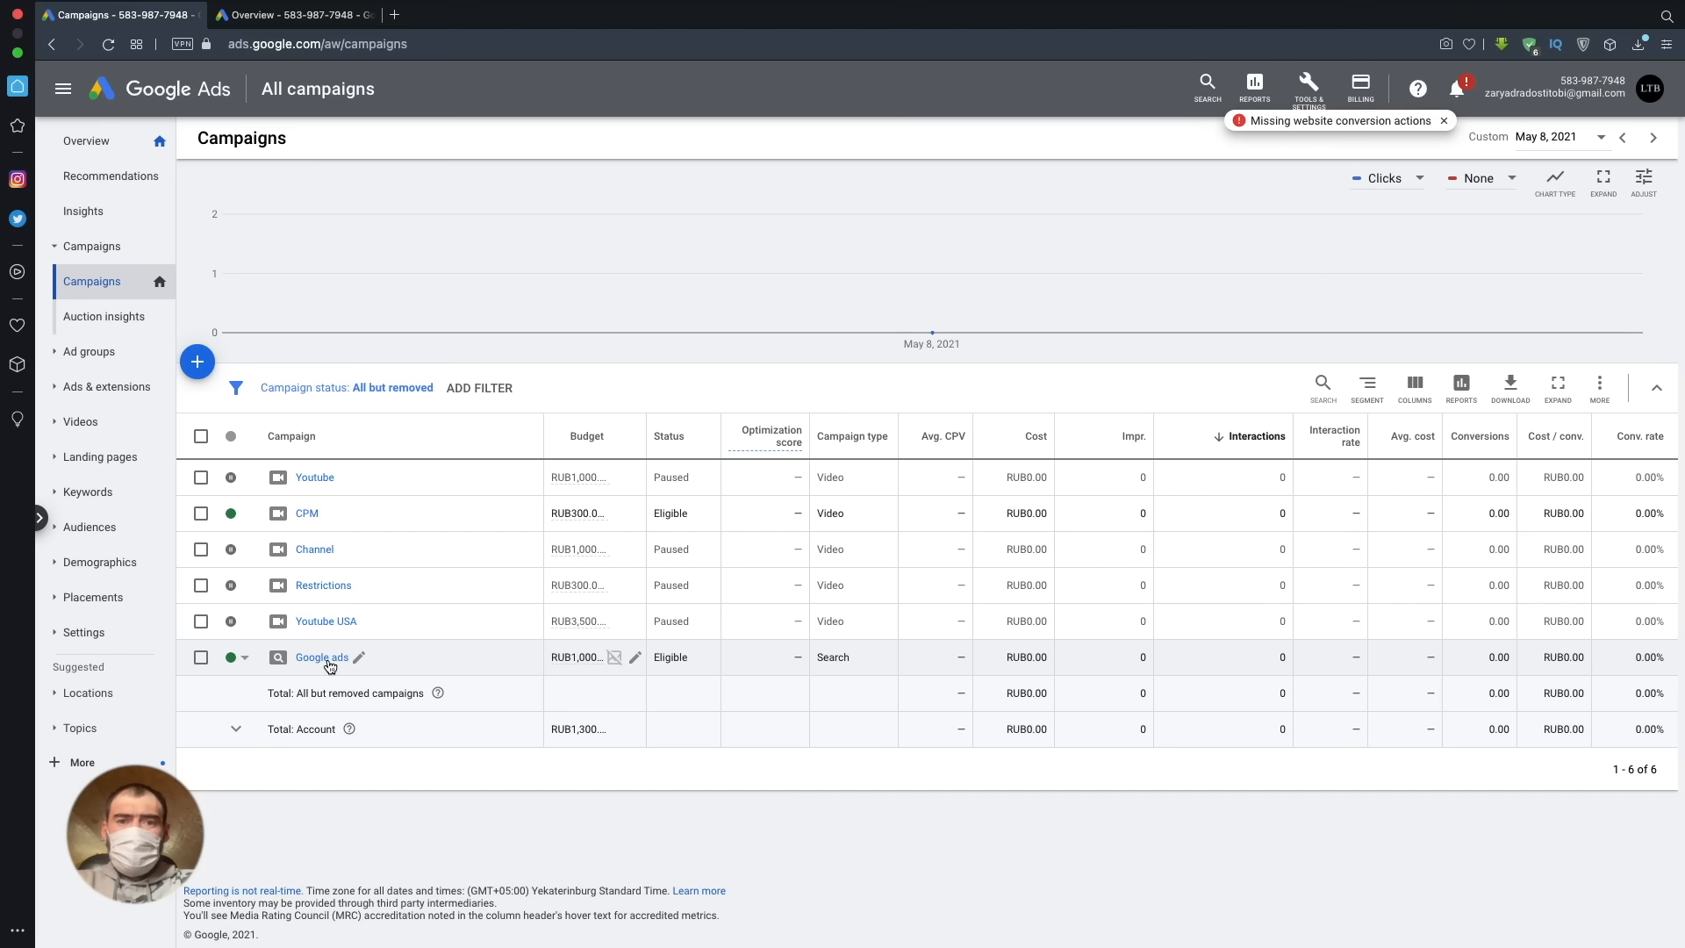
click(330, 662)
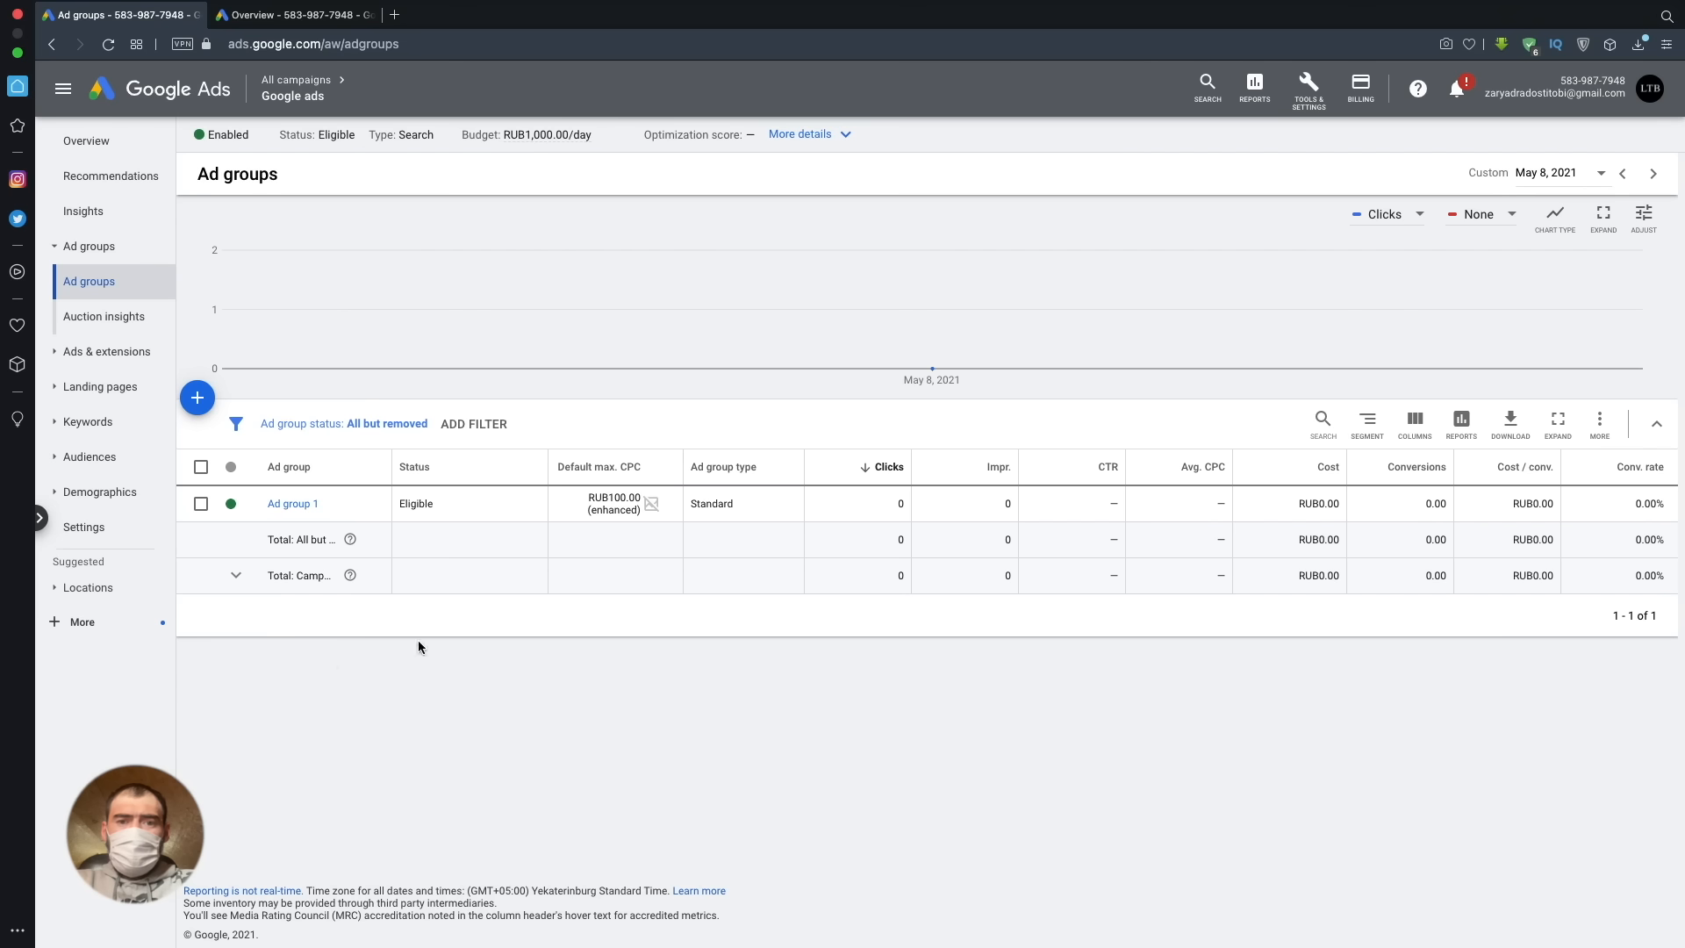
- Start discovering new keywords in Keyword Planner with the search phrase "buy google ads"
click(1319, 88)
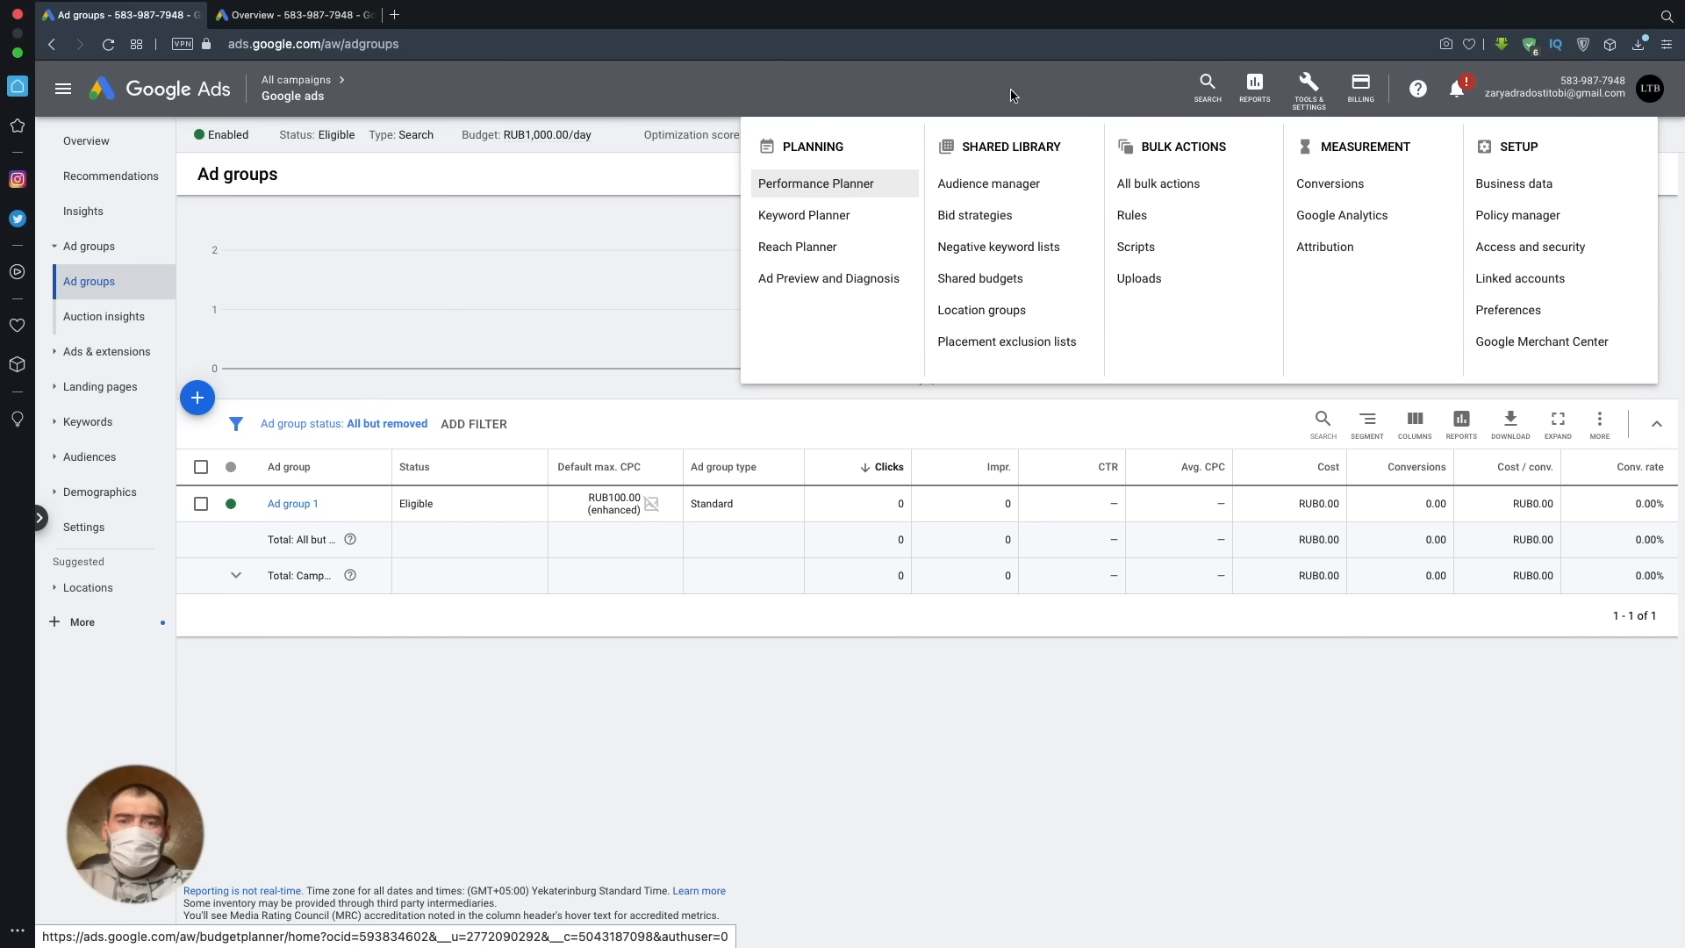
click(800, 218)
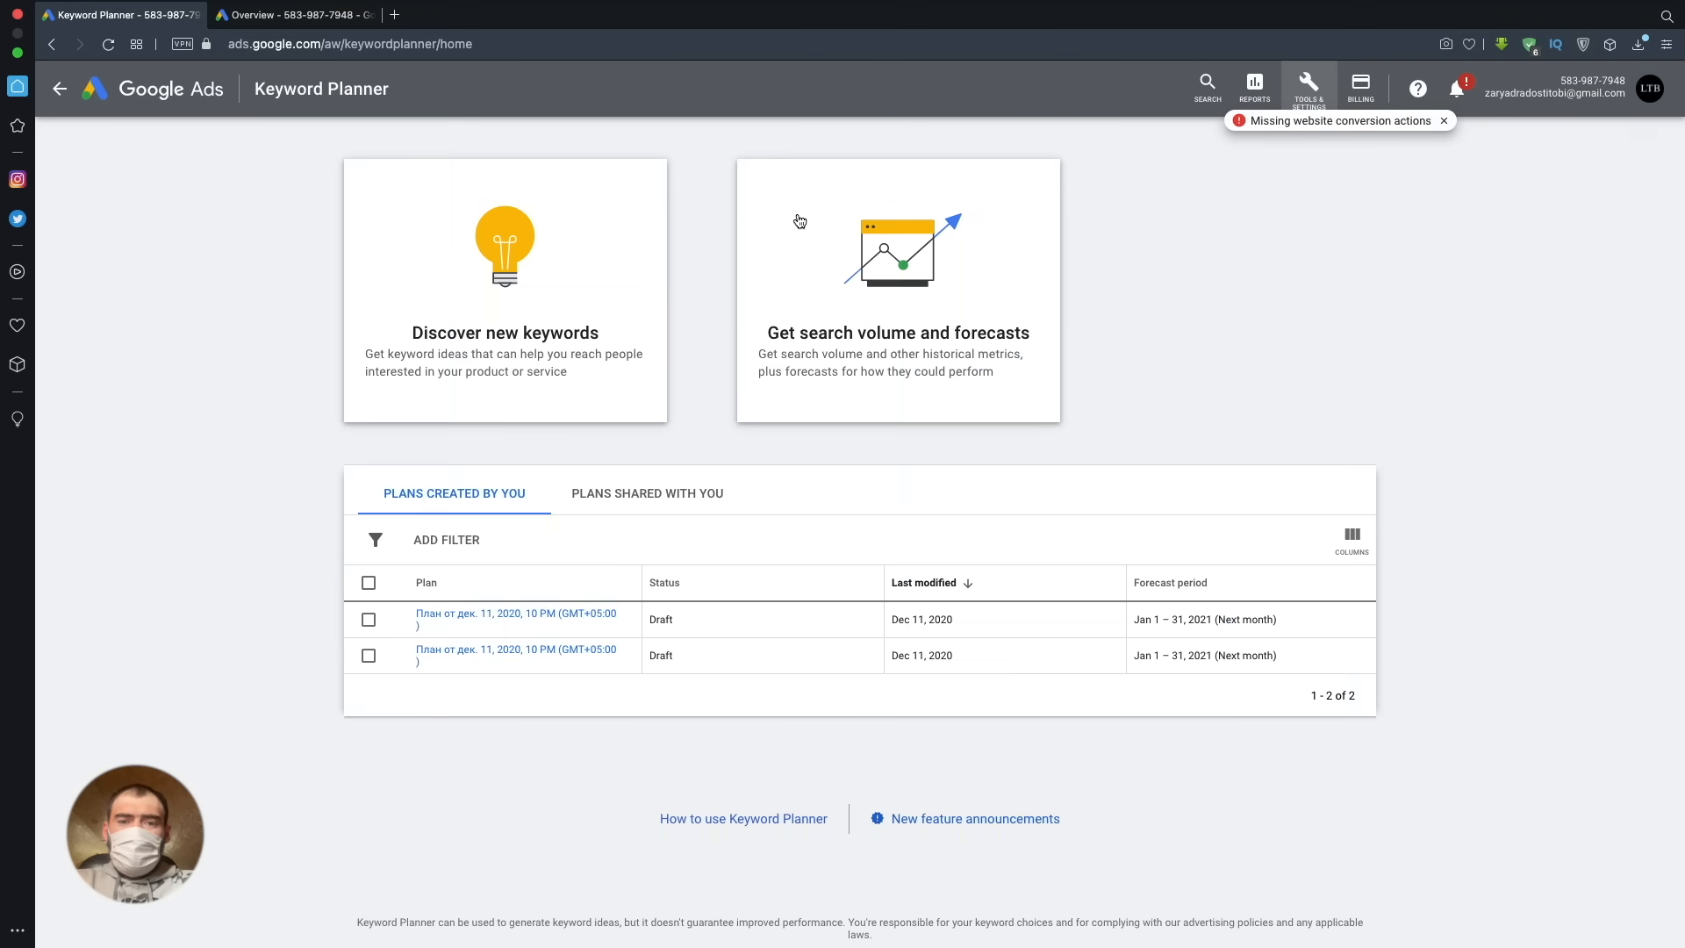
click(626, 363)
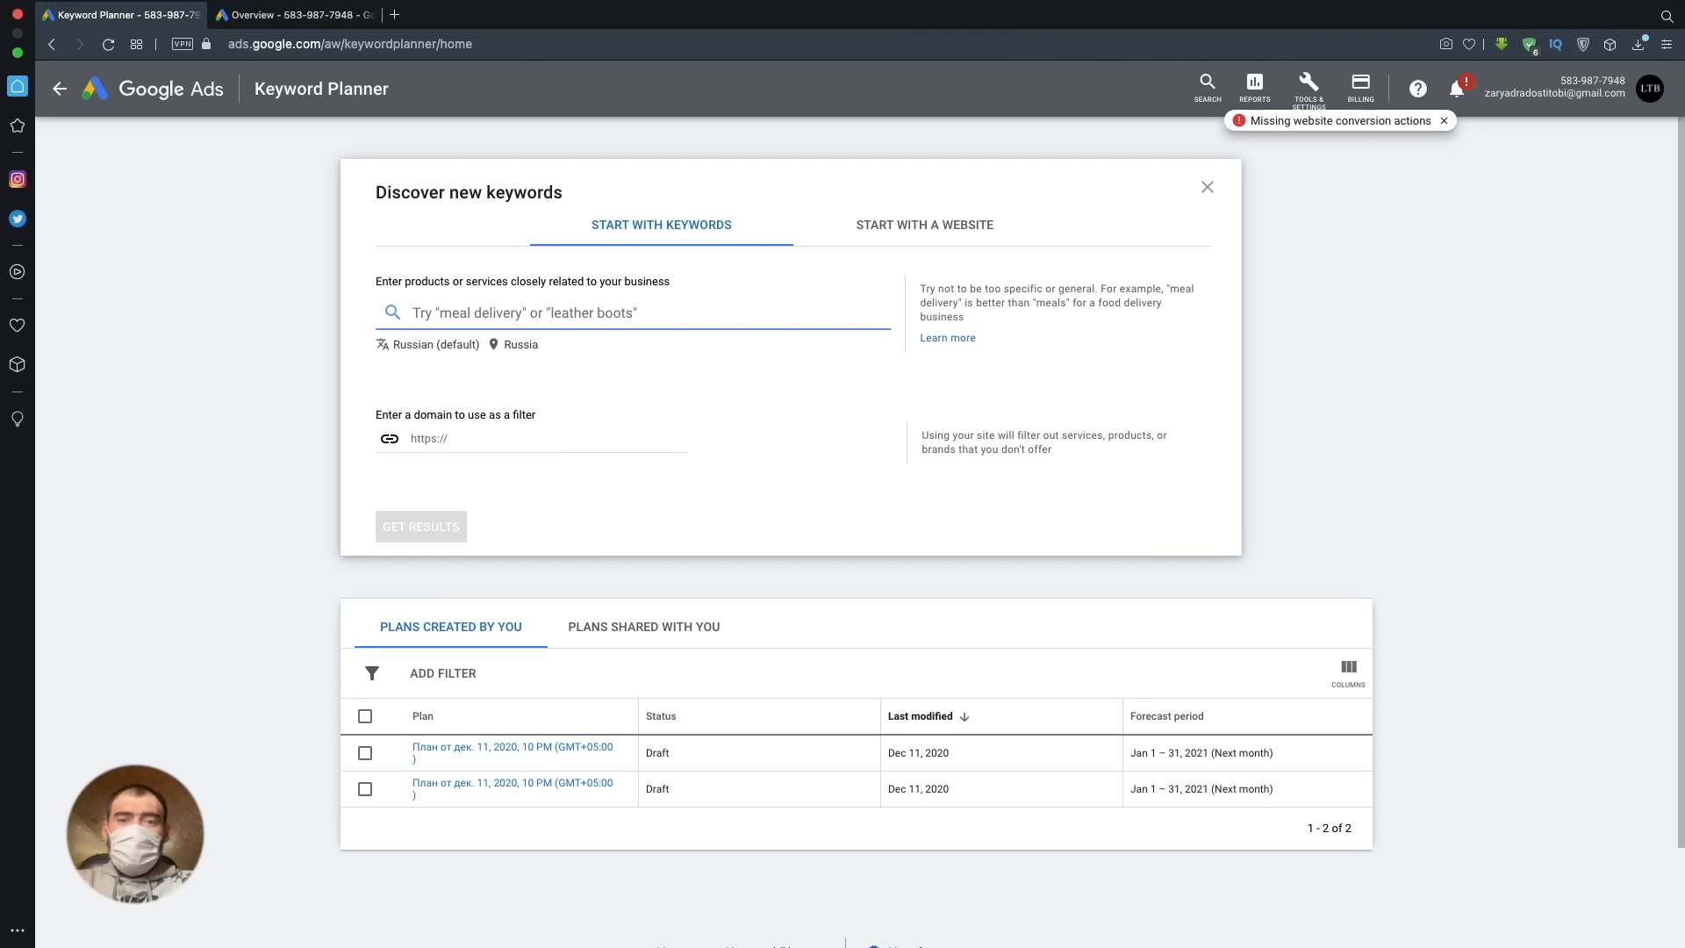
text(buy google ads)
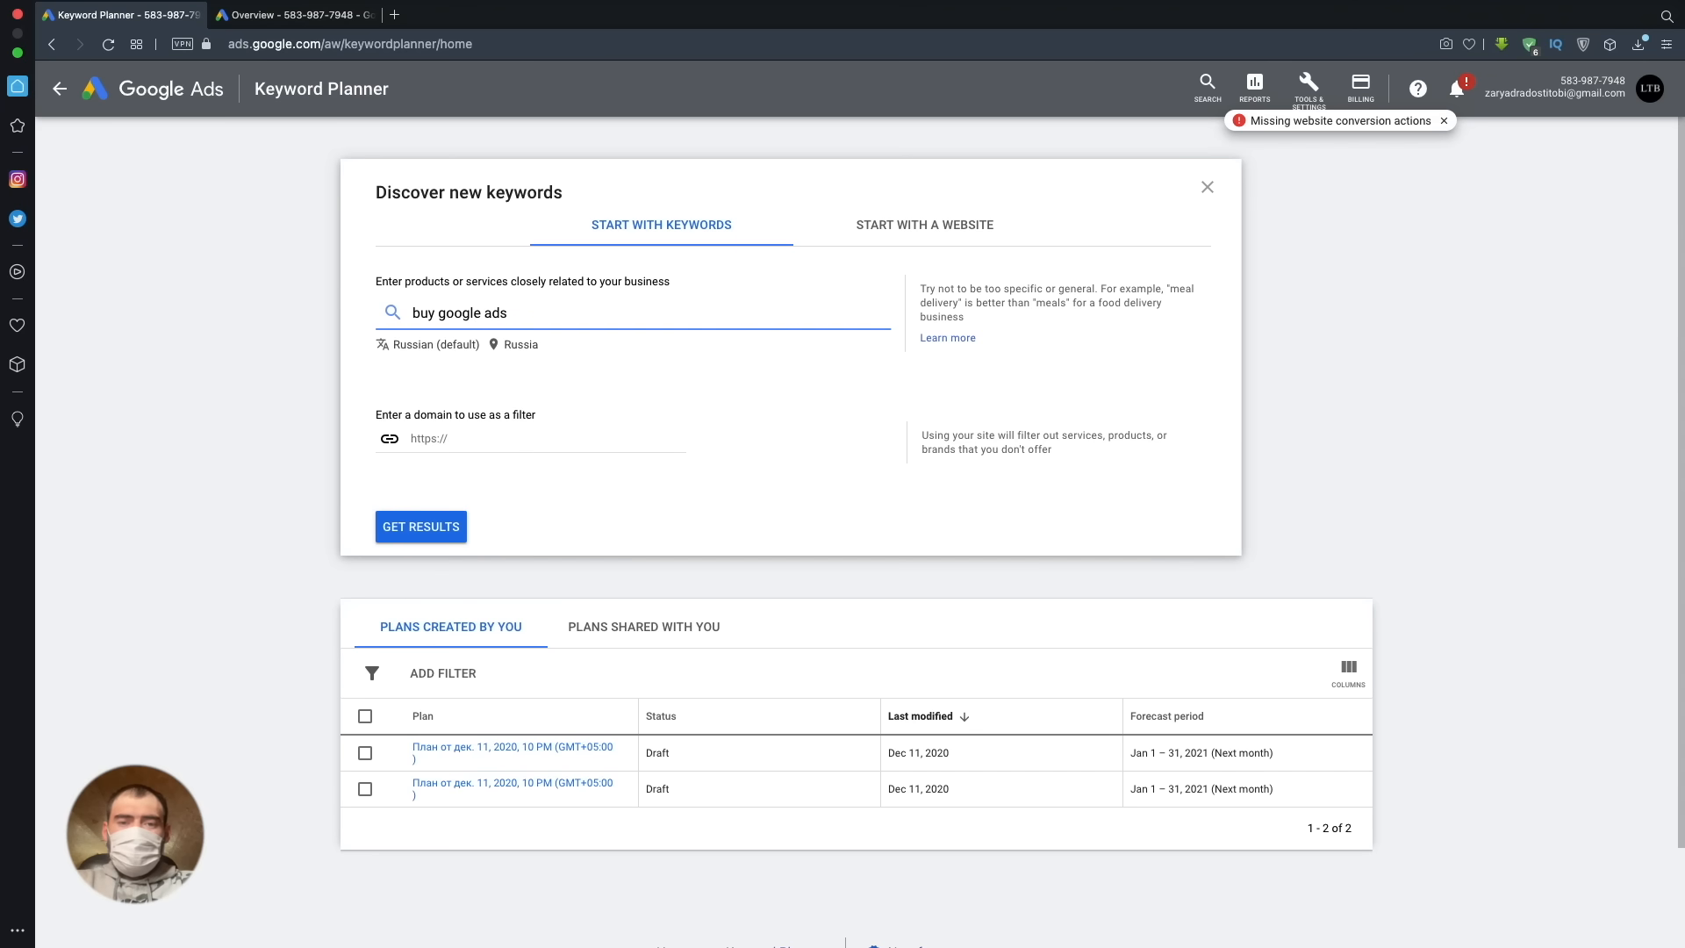
- Replace the targeted location of the keyword search with the United States and save it
click(517, 348)
click(844, 417)
click(635, 324)
text(usa)
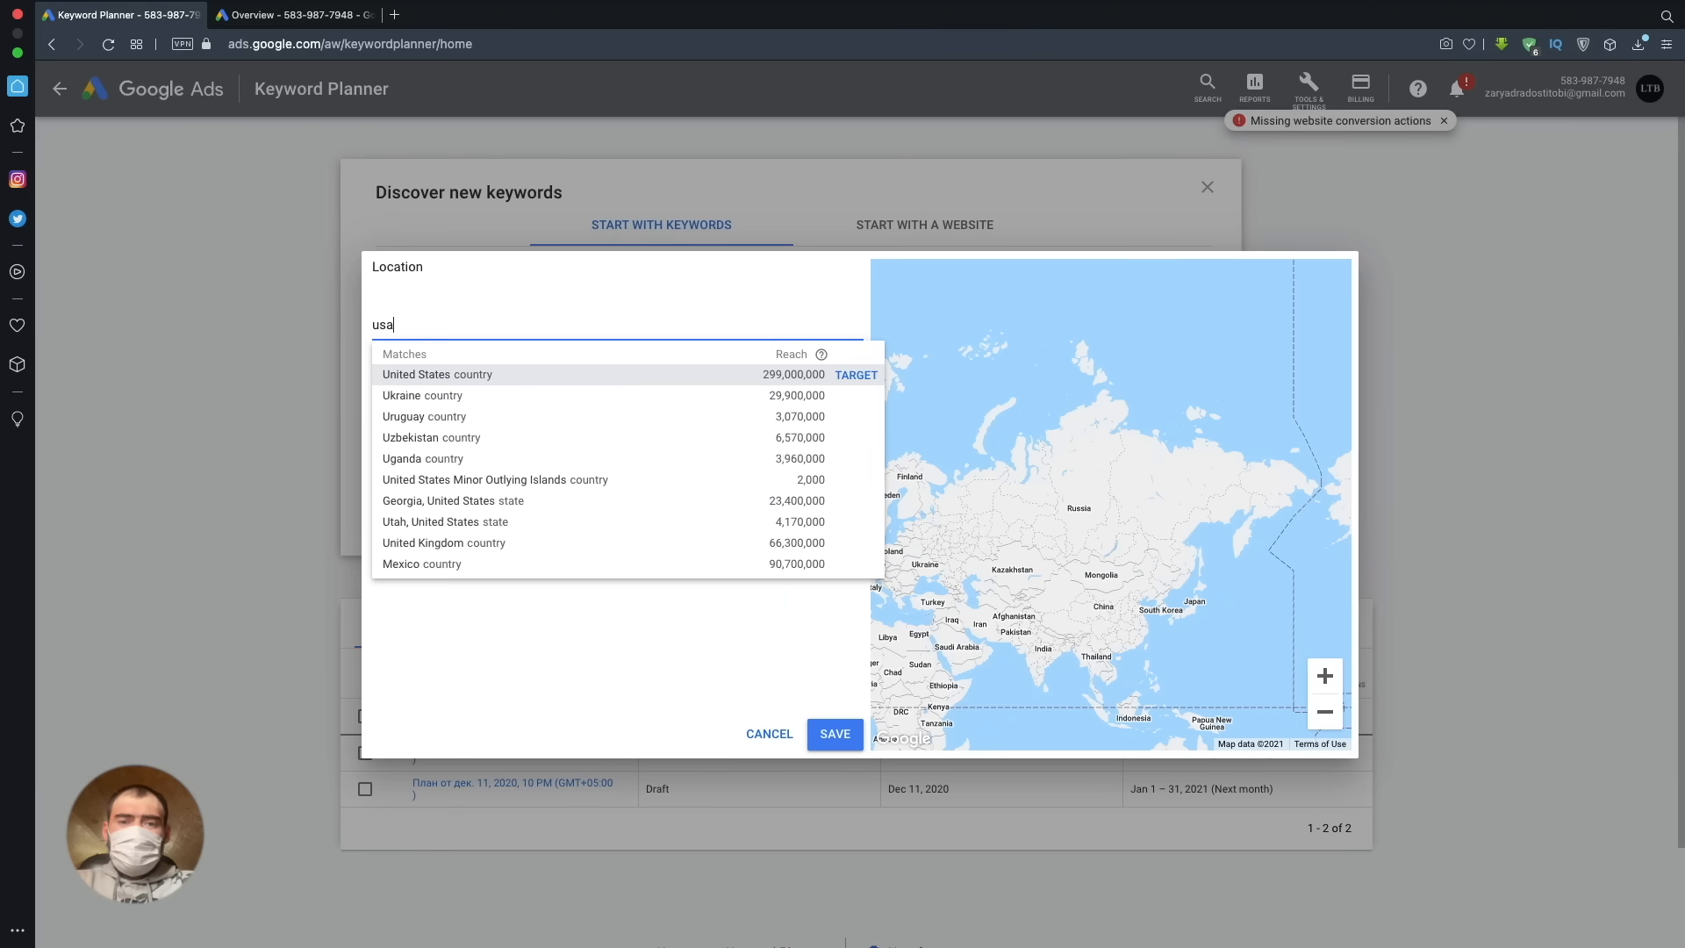
click(858, 373)
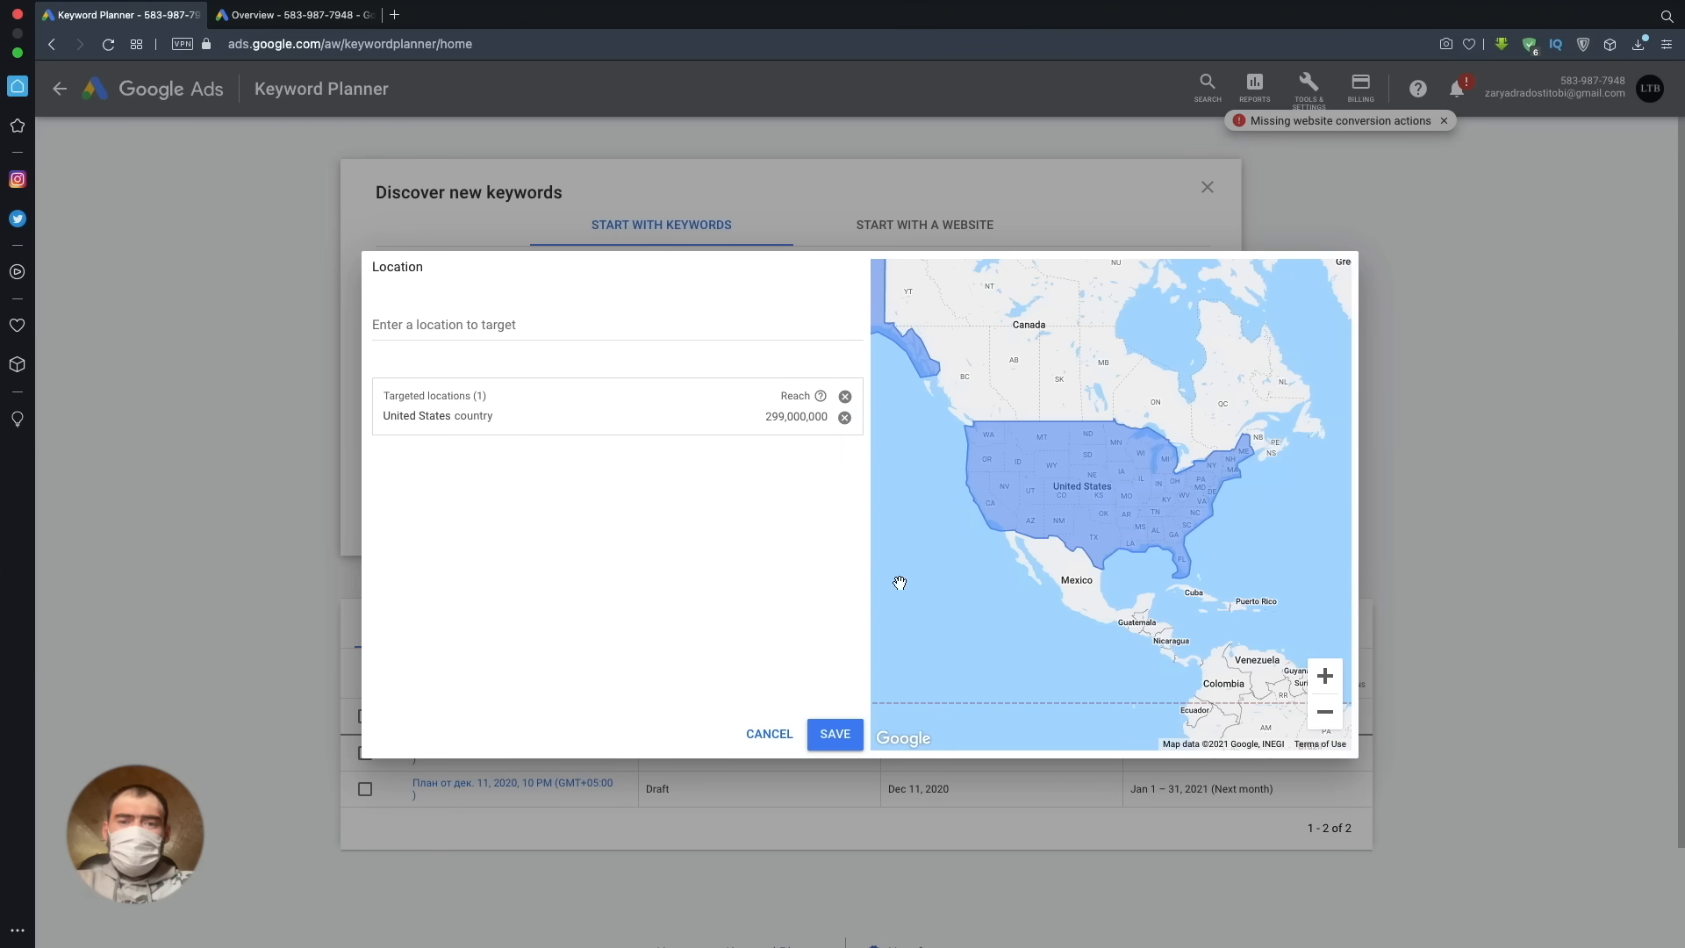
click(834, 733)
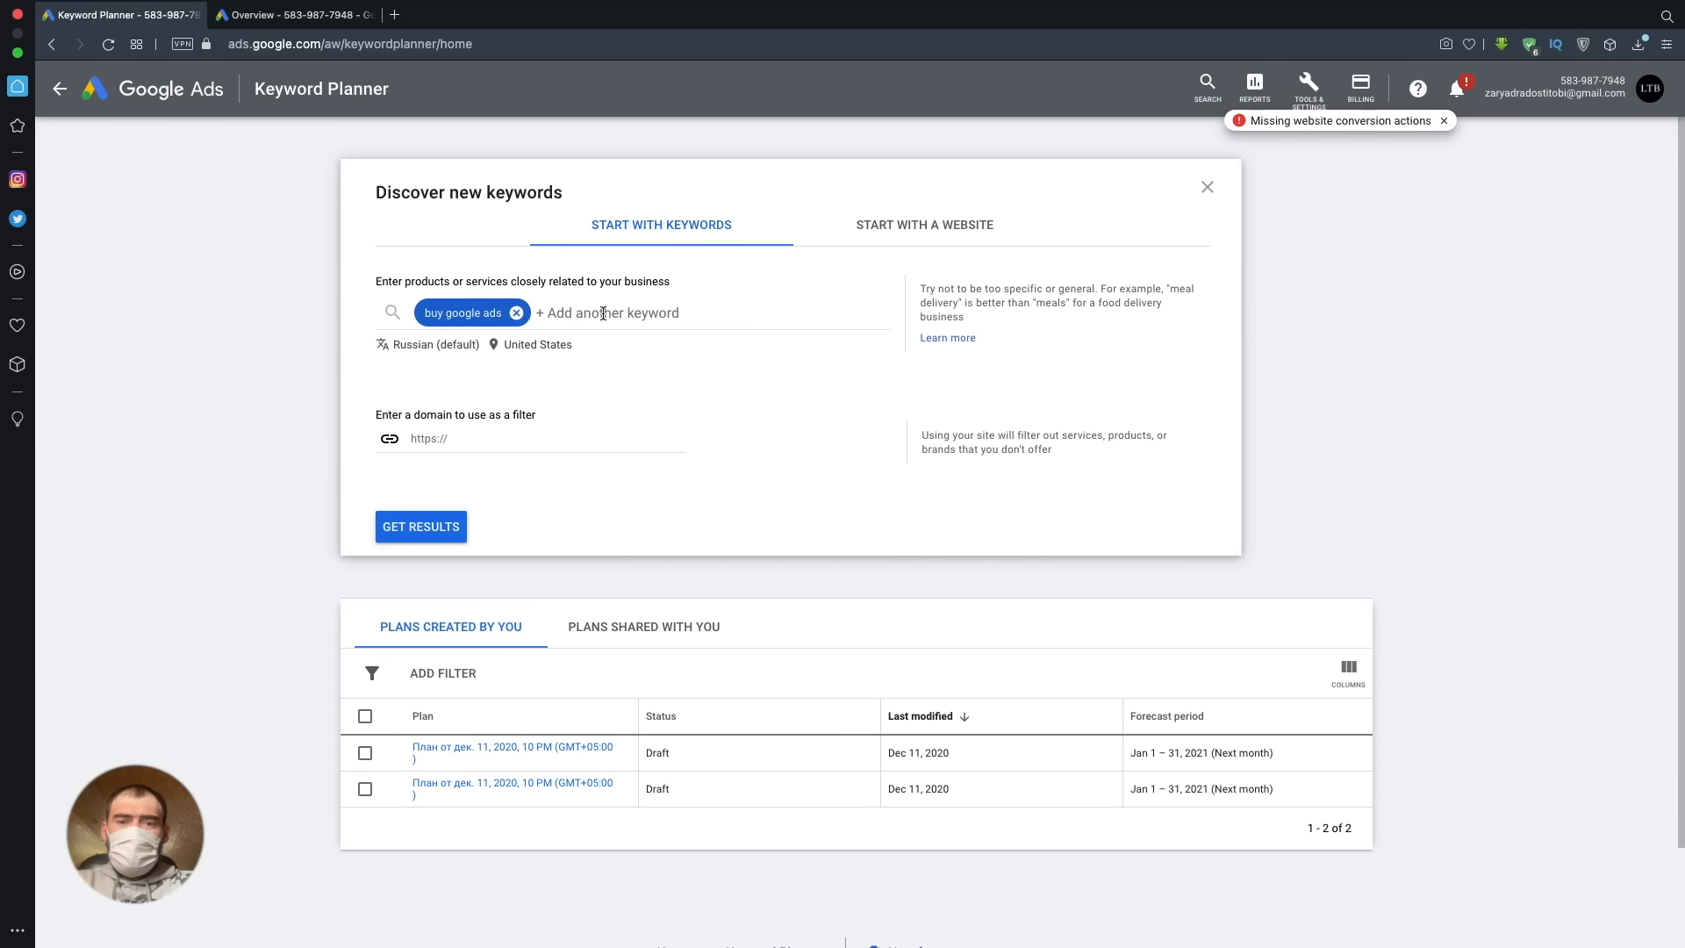
- Set the keyword search language to English and get the keyword results
click(436, 344)
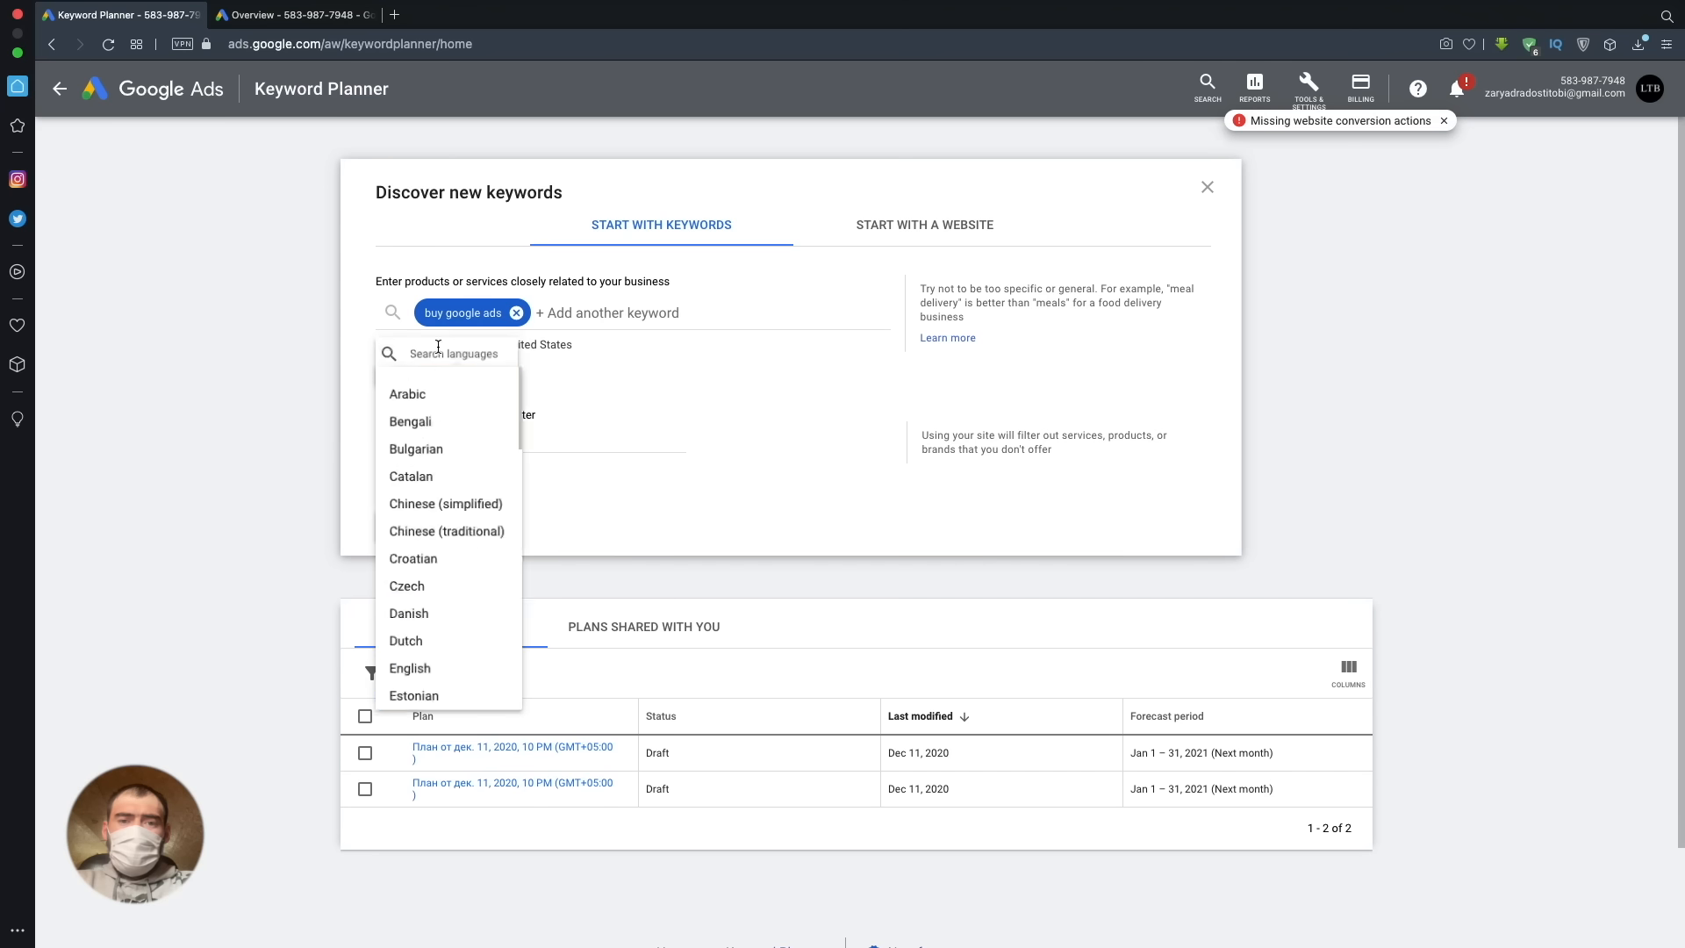
text(eng)
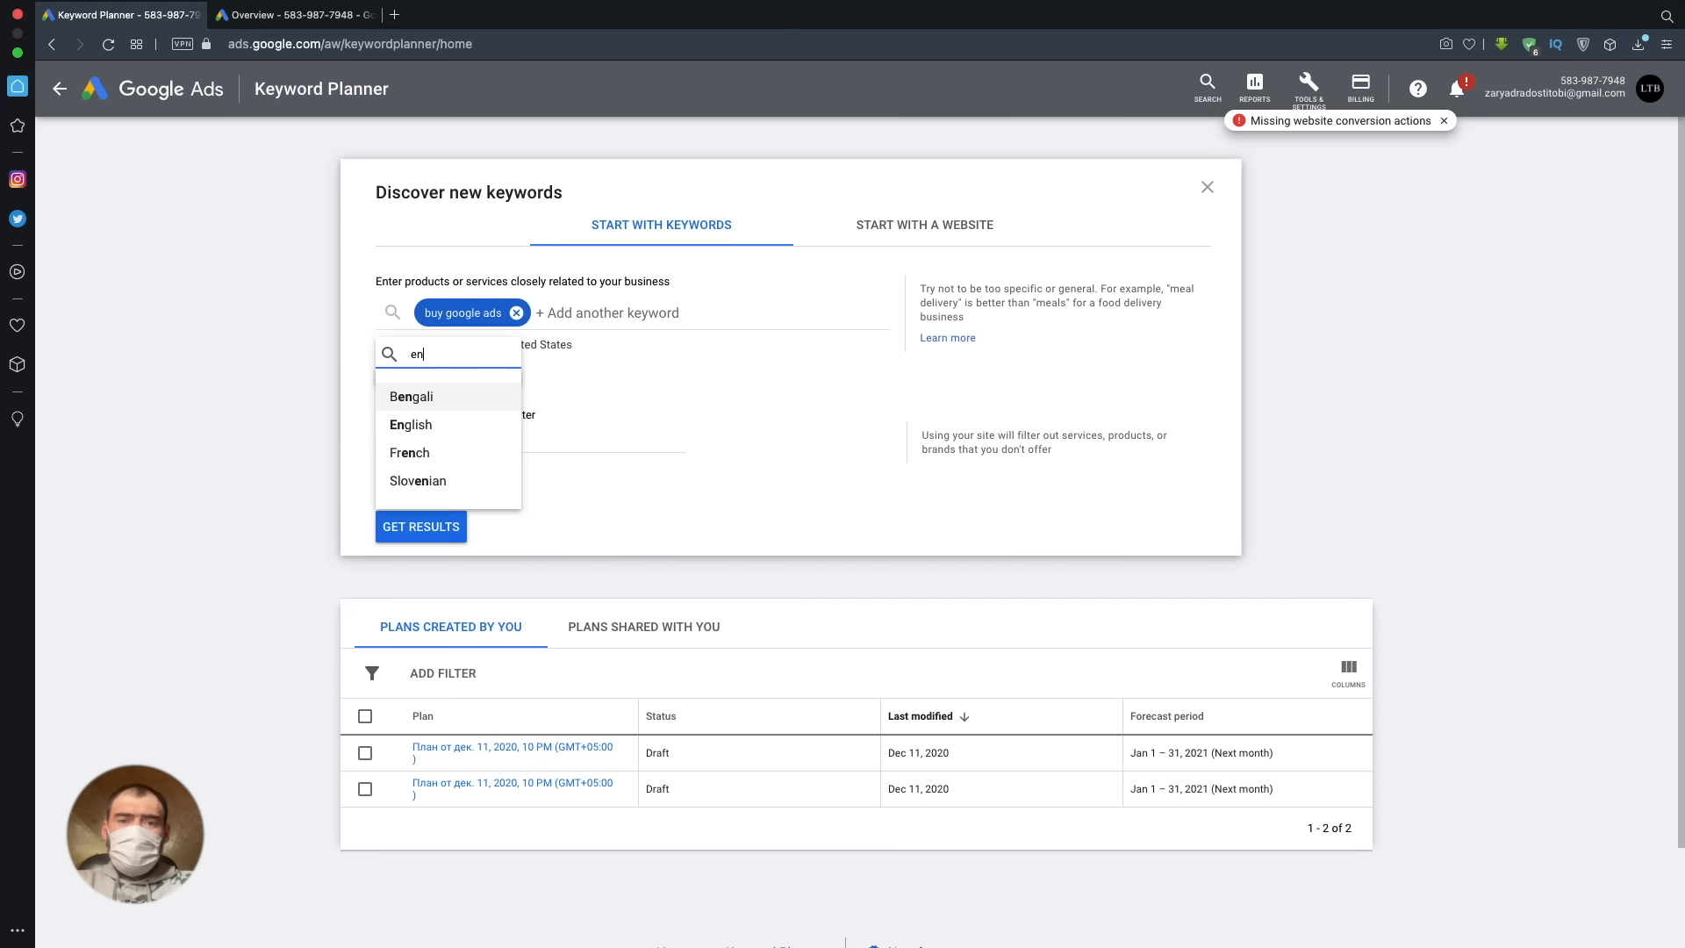
click(428, 425)
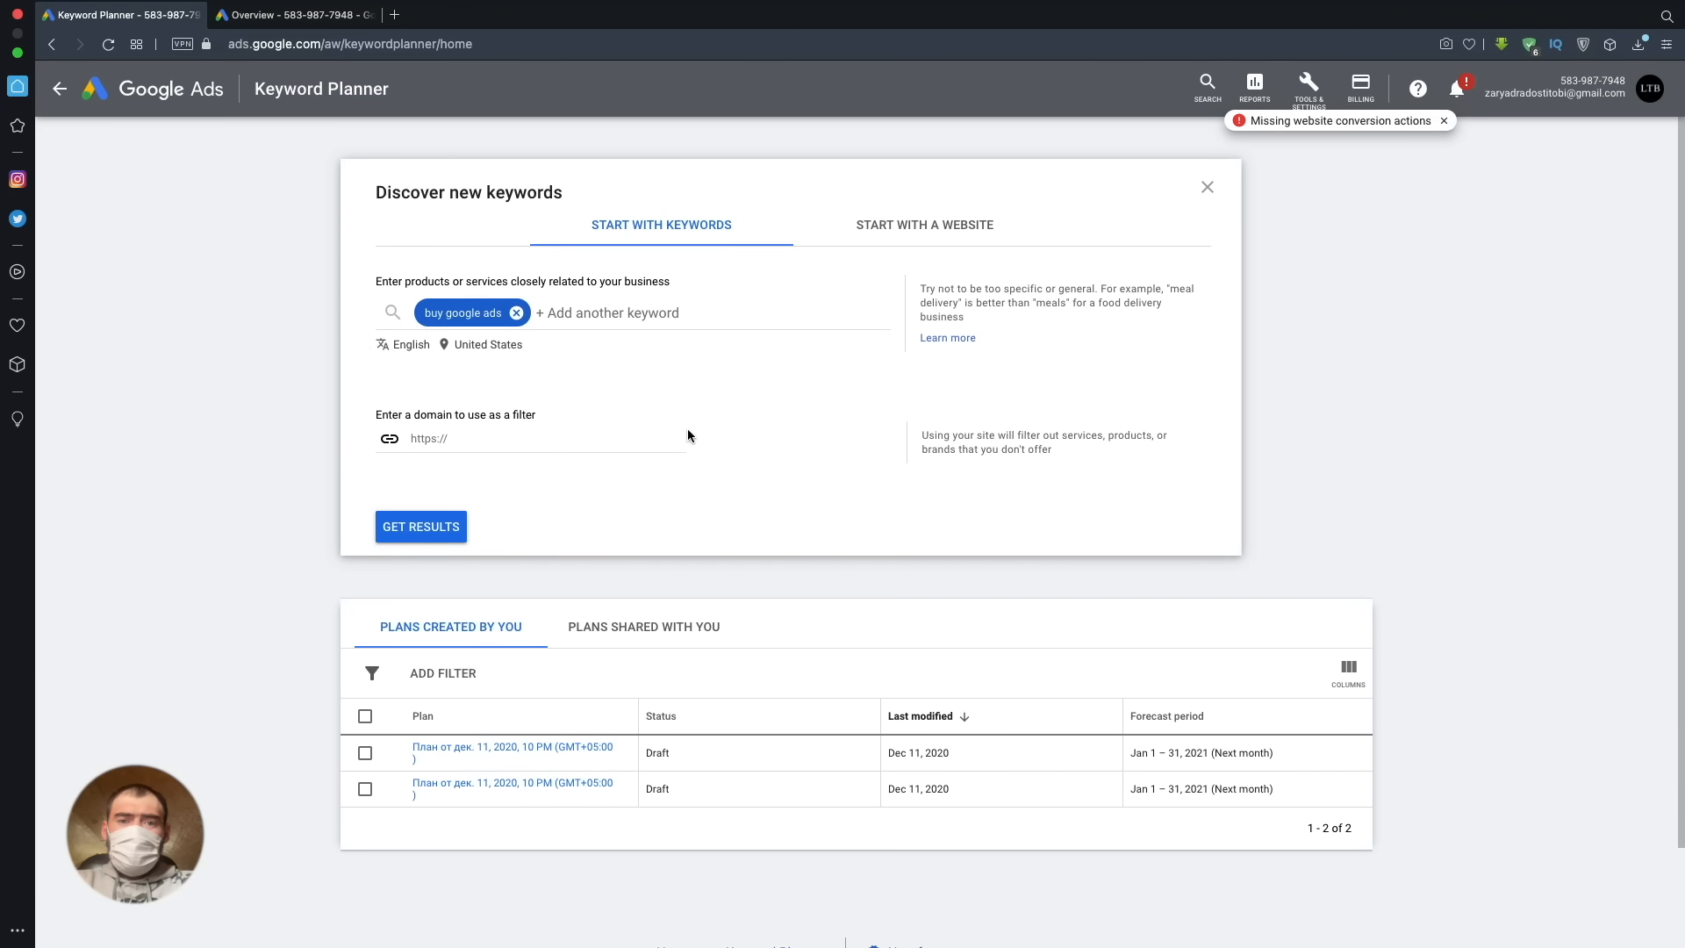
click(444, 525)
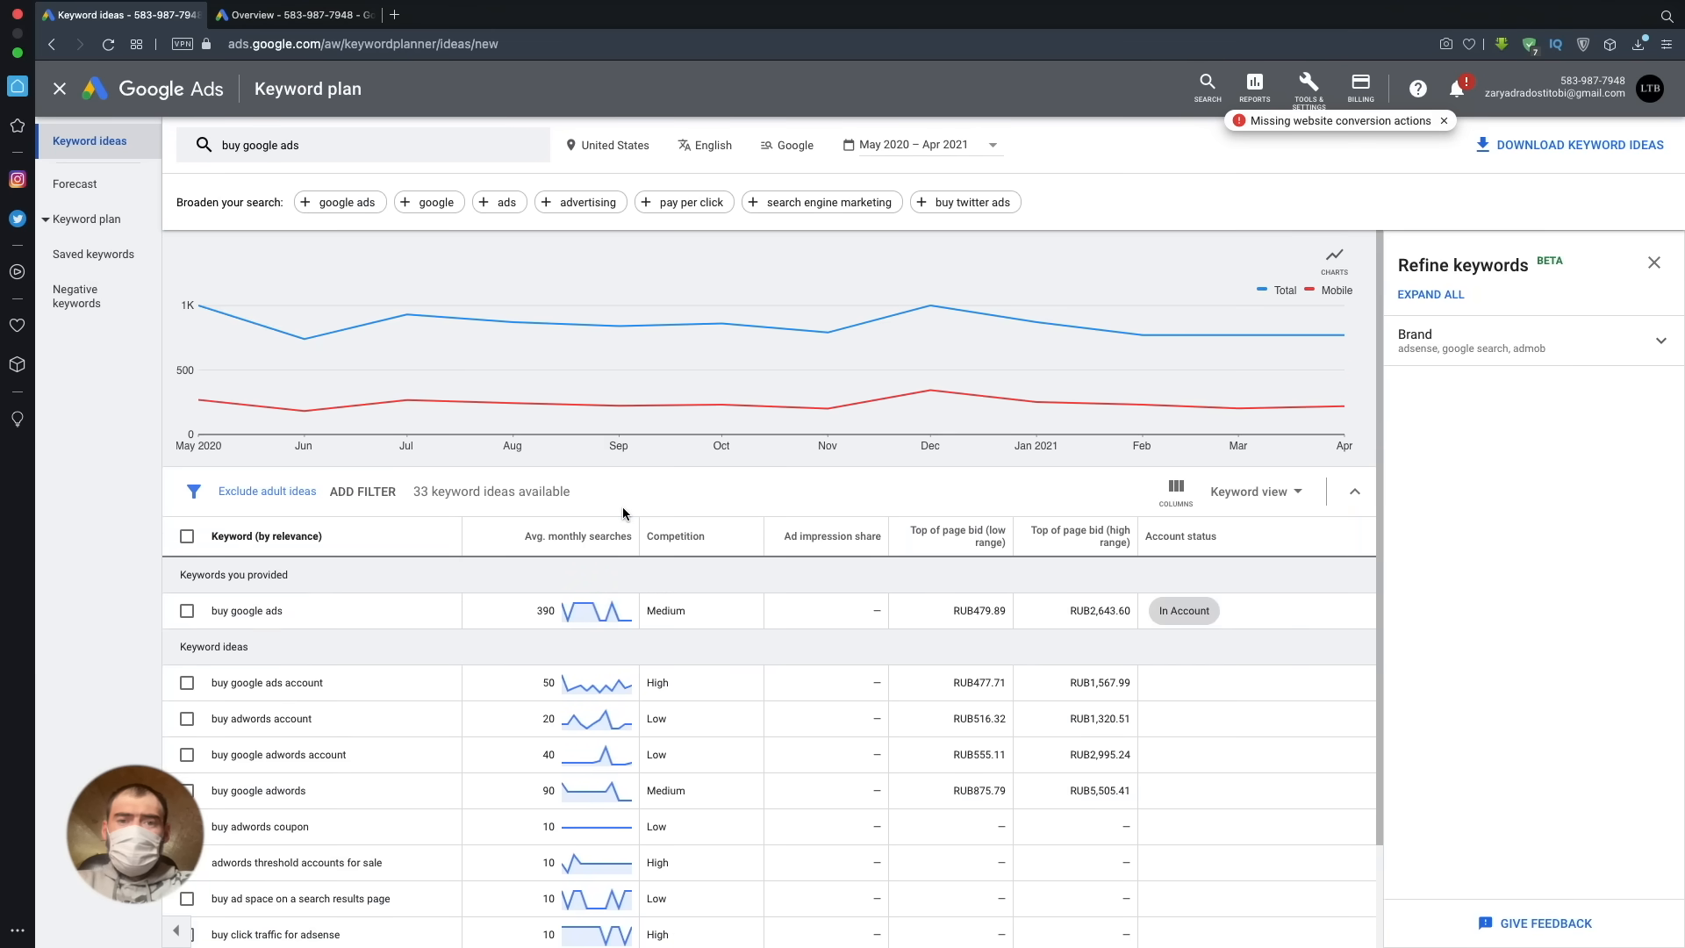
- Set the keyword ideas table to show 500 rows per page
scroll(676, 579, down, 2)
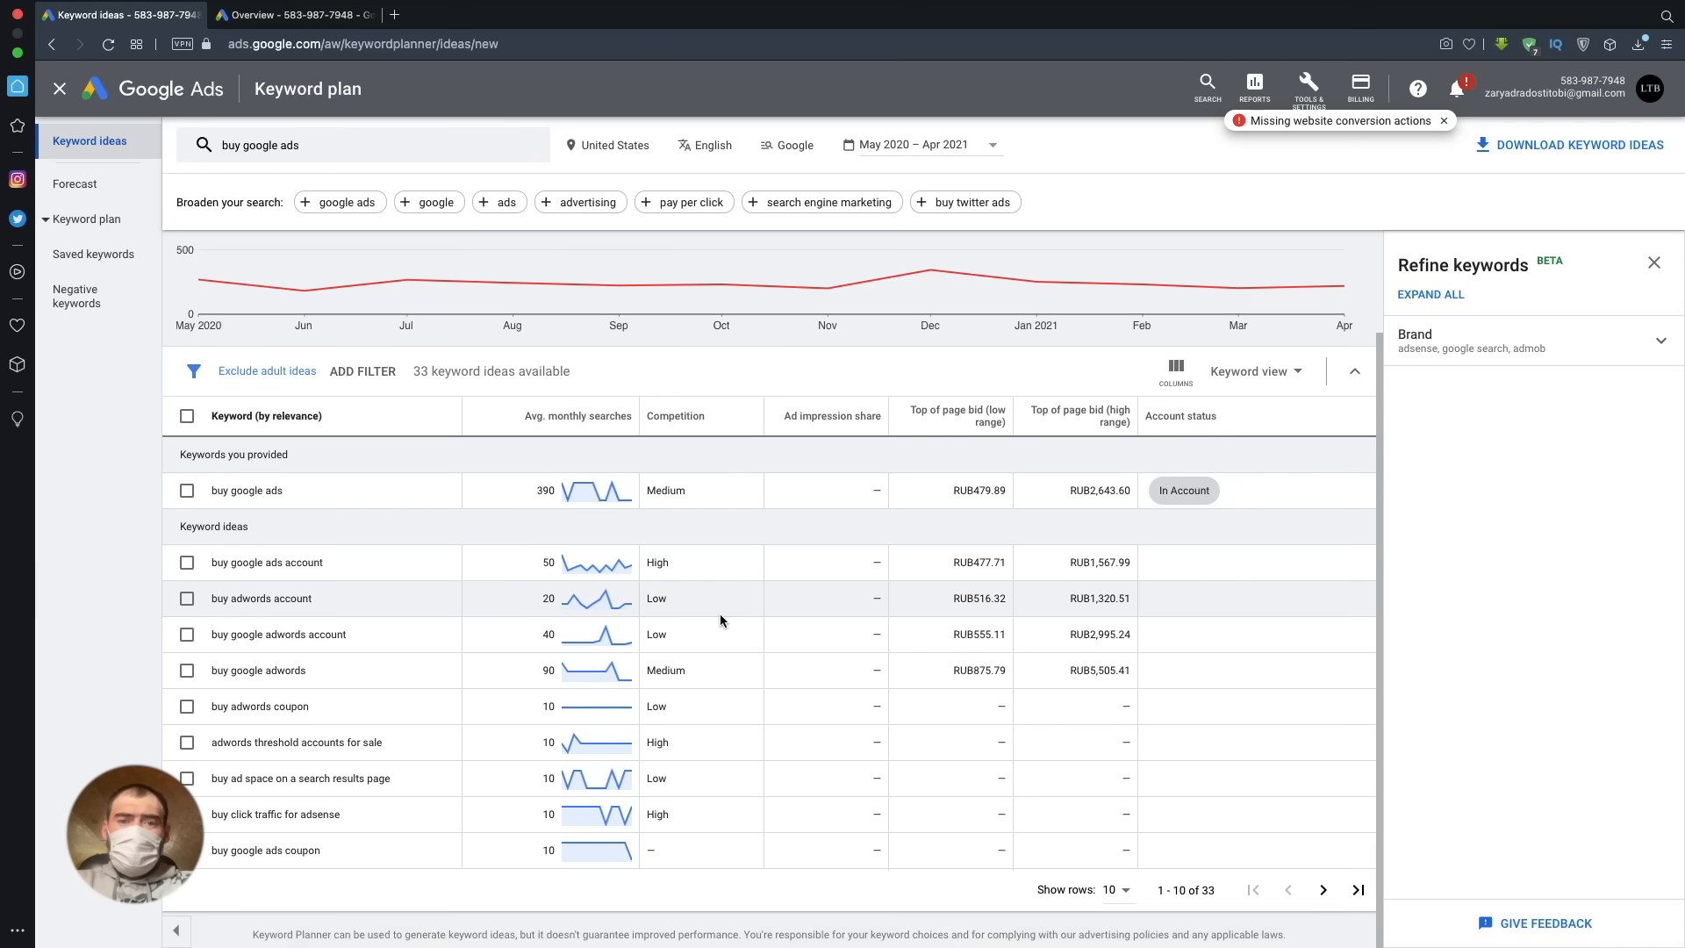
click(1323, 890)
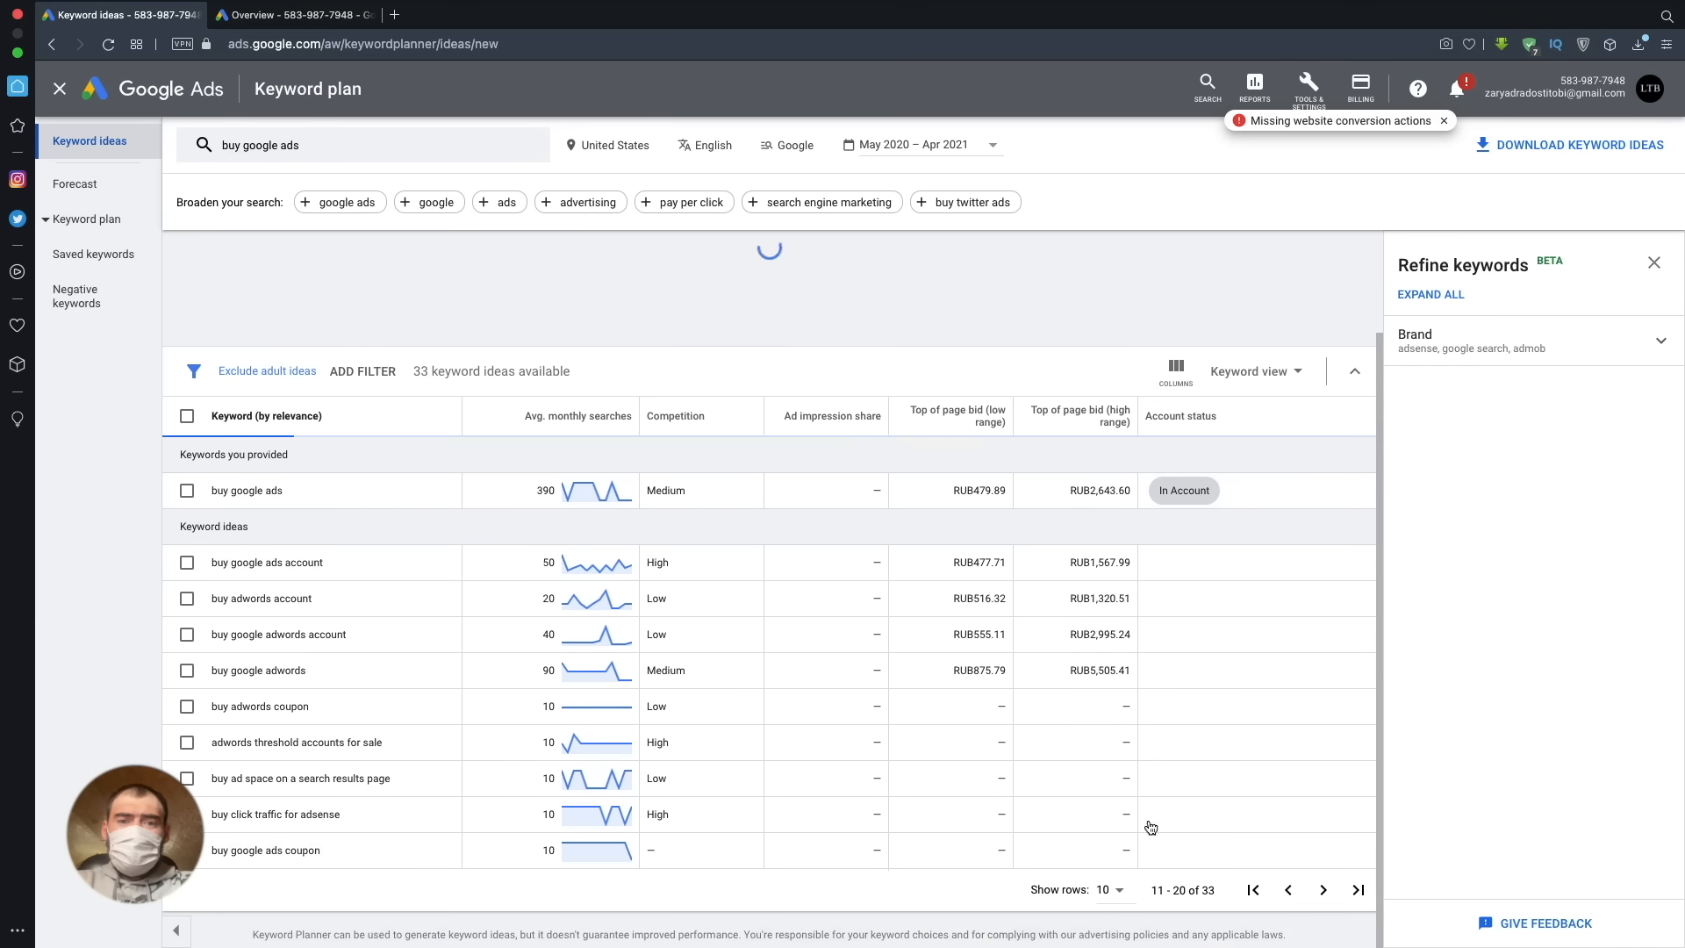
click(1118, 890)
click(1128, 871)
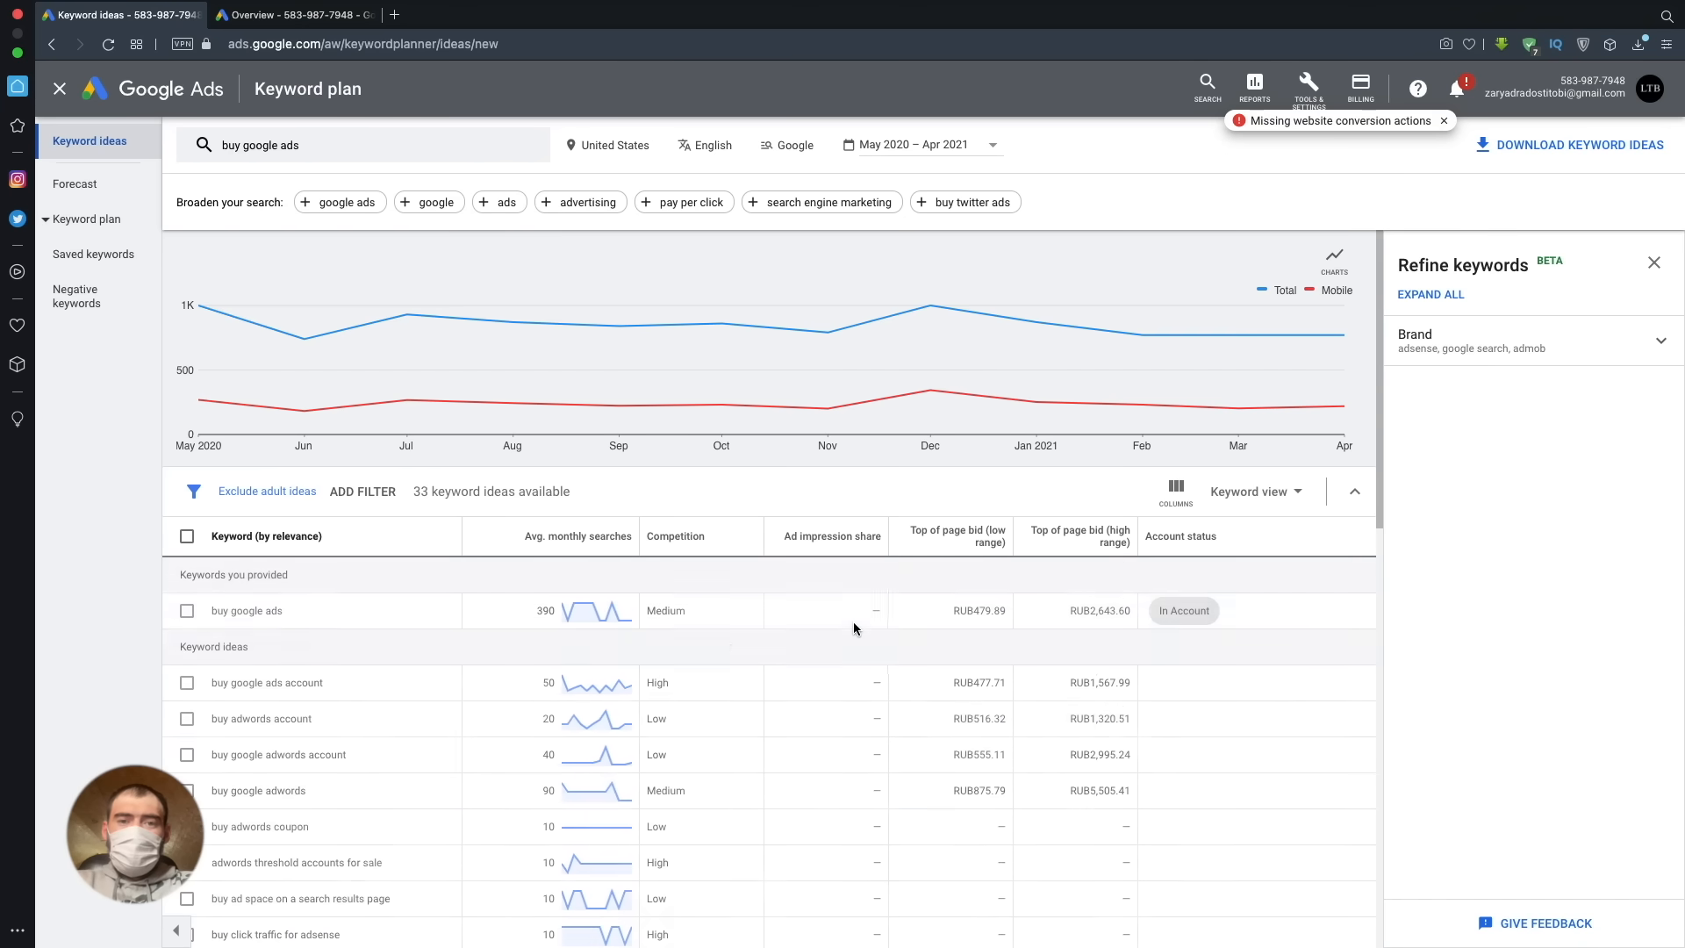
- Examine the full list of keyword ideas with their monthly searches, competition and top-of-page bids
scroll(722, 640, down, 5)
scroll(722, 640, down, 3)
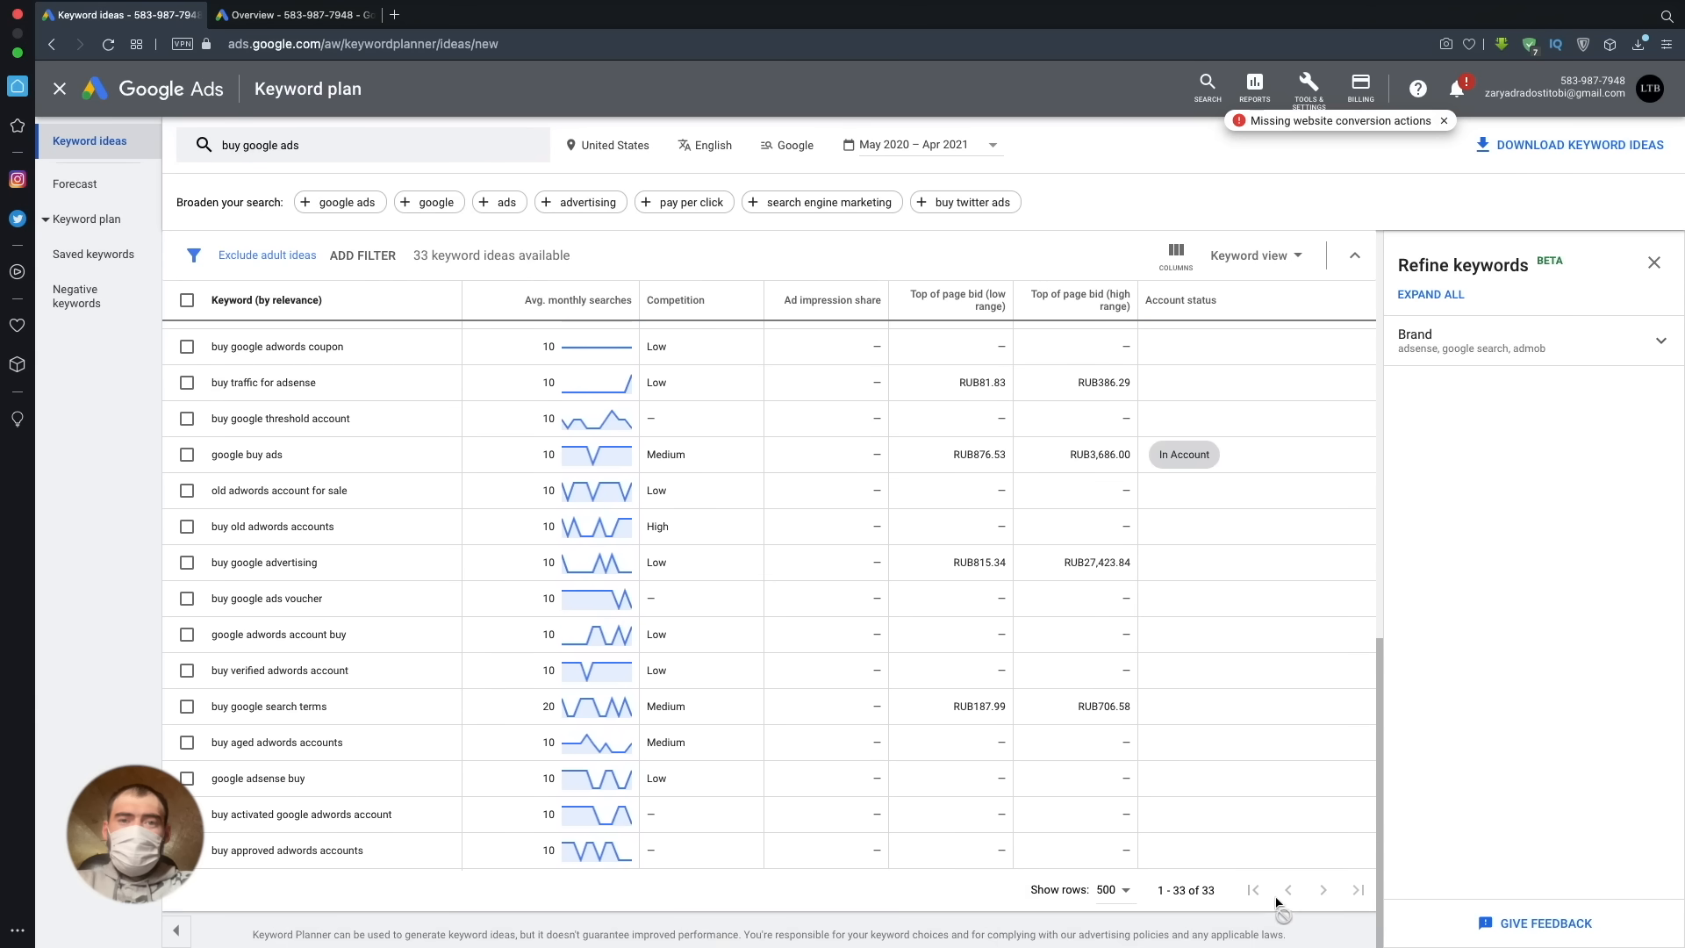
scroll(873, 780, up, 8)
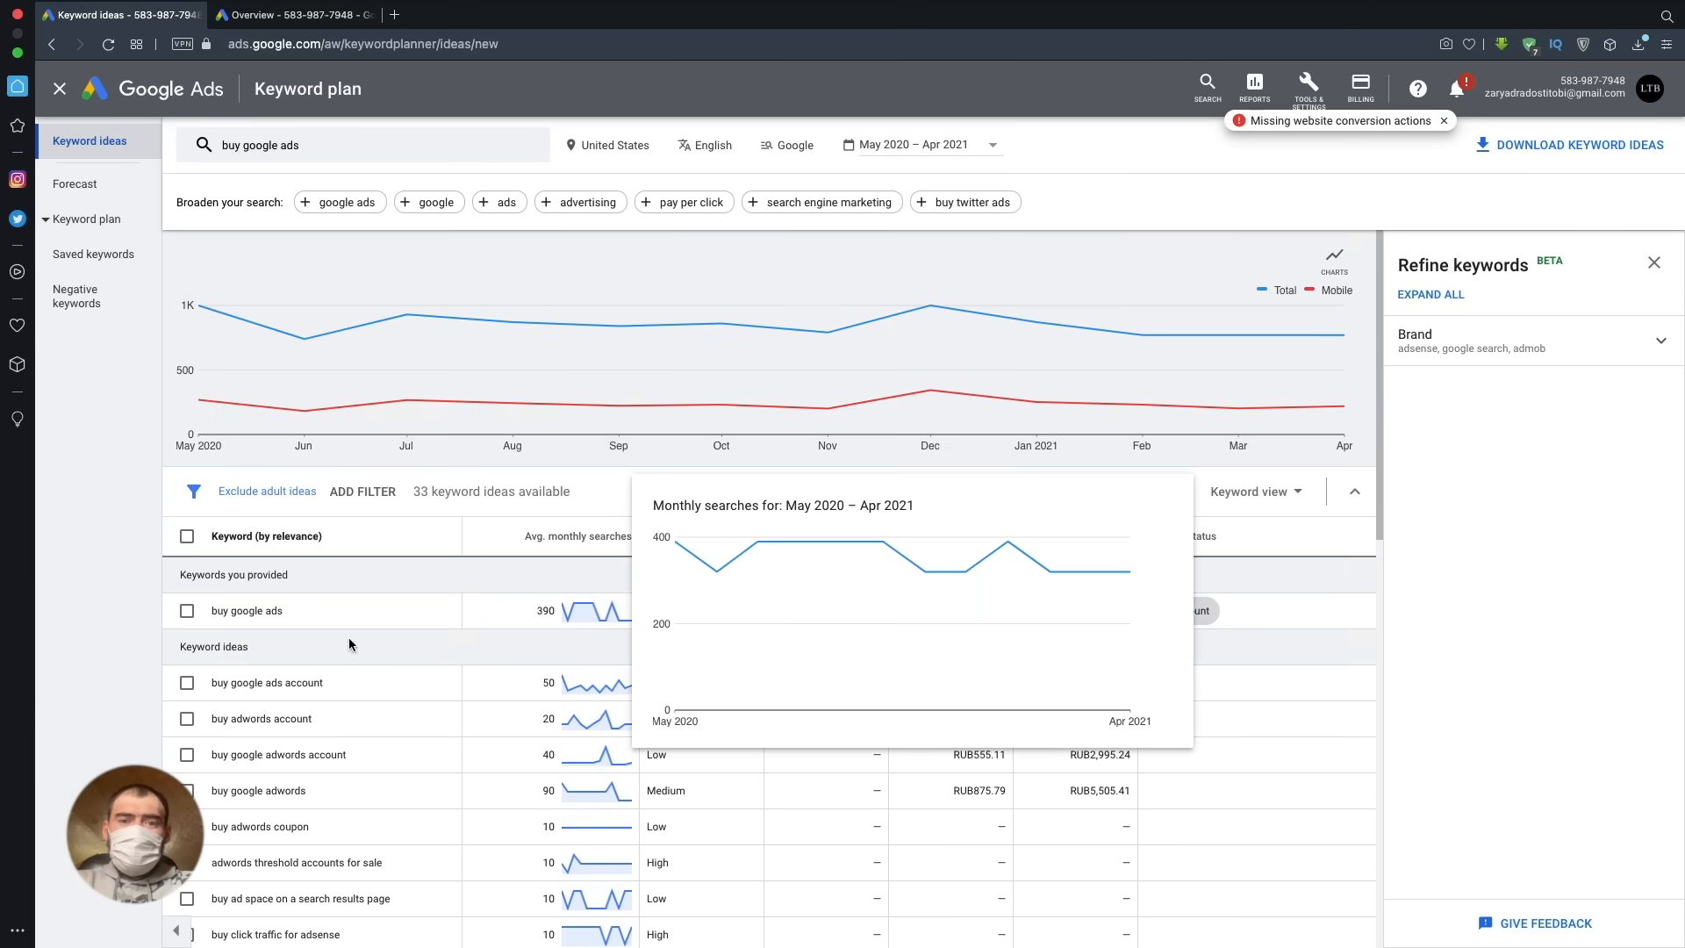
scroll(406, 646, down, 3)
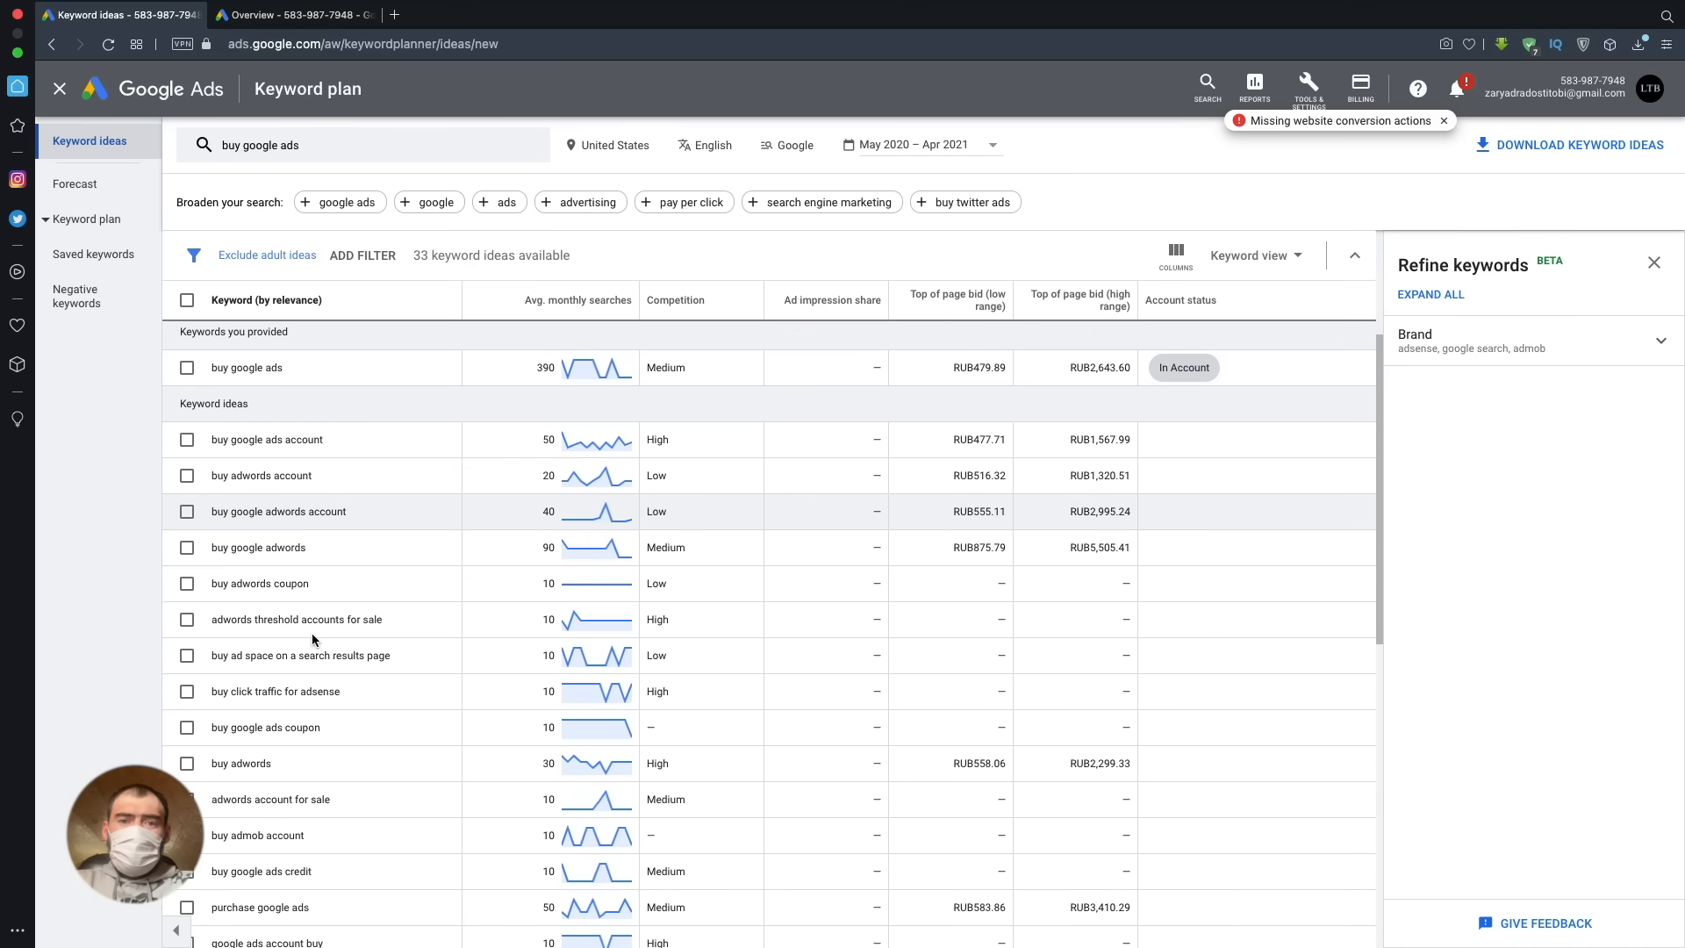
scroll(313, 633, down, 3)
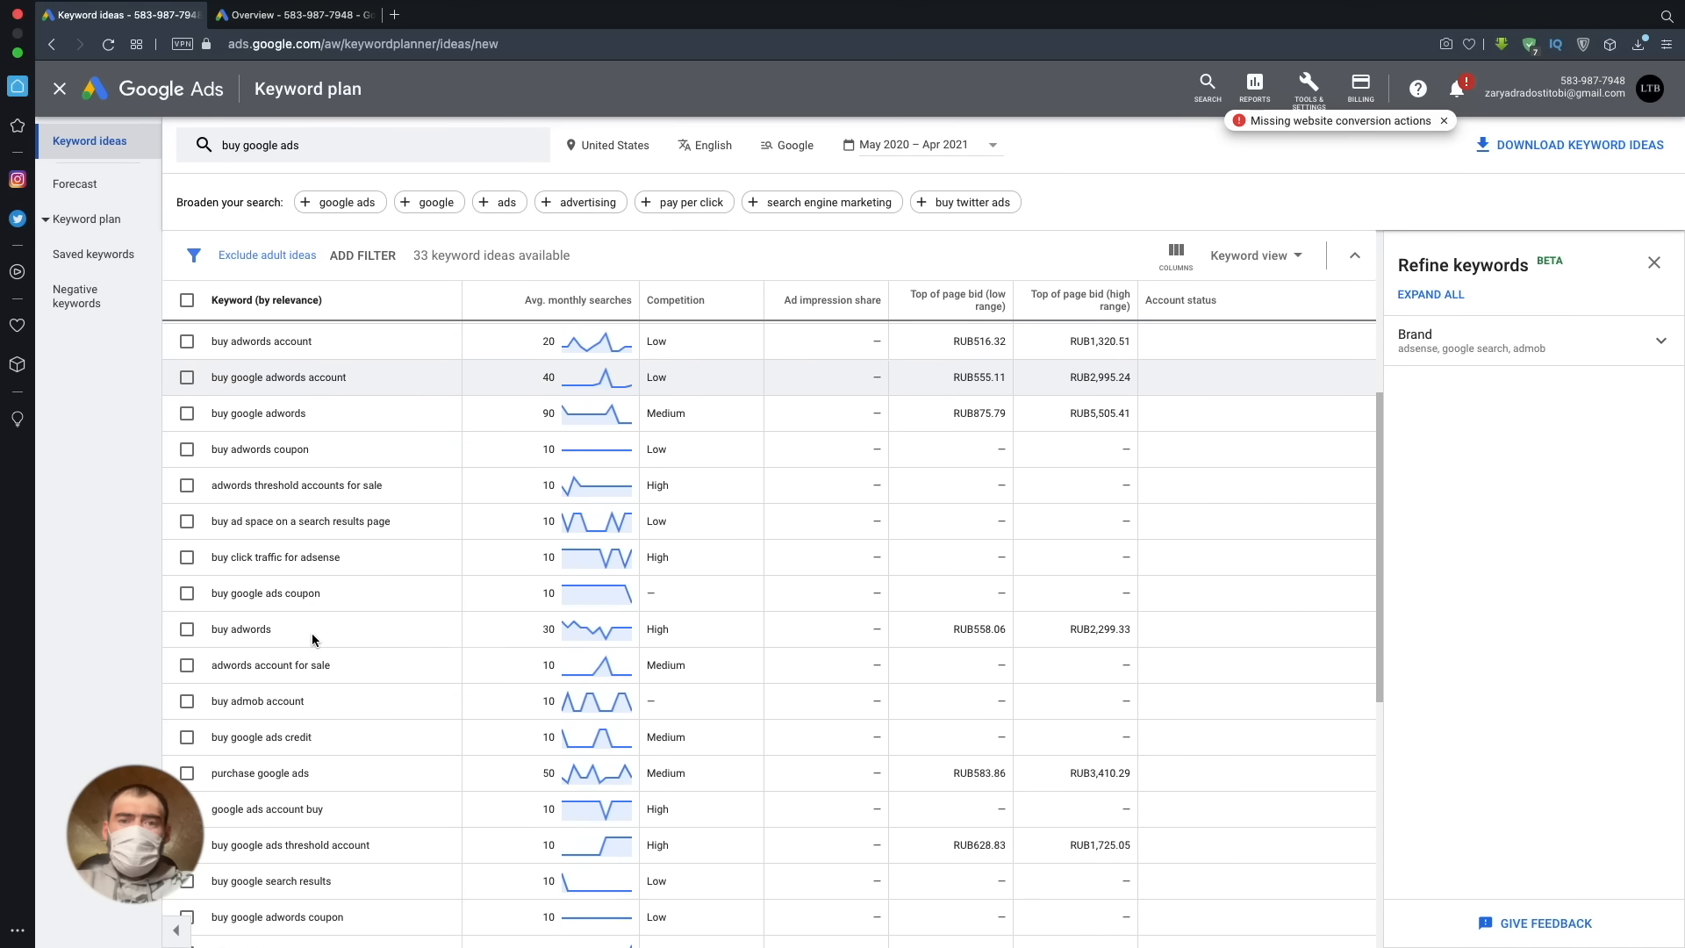
scroll(312, 633, down, 4)
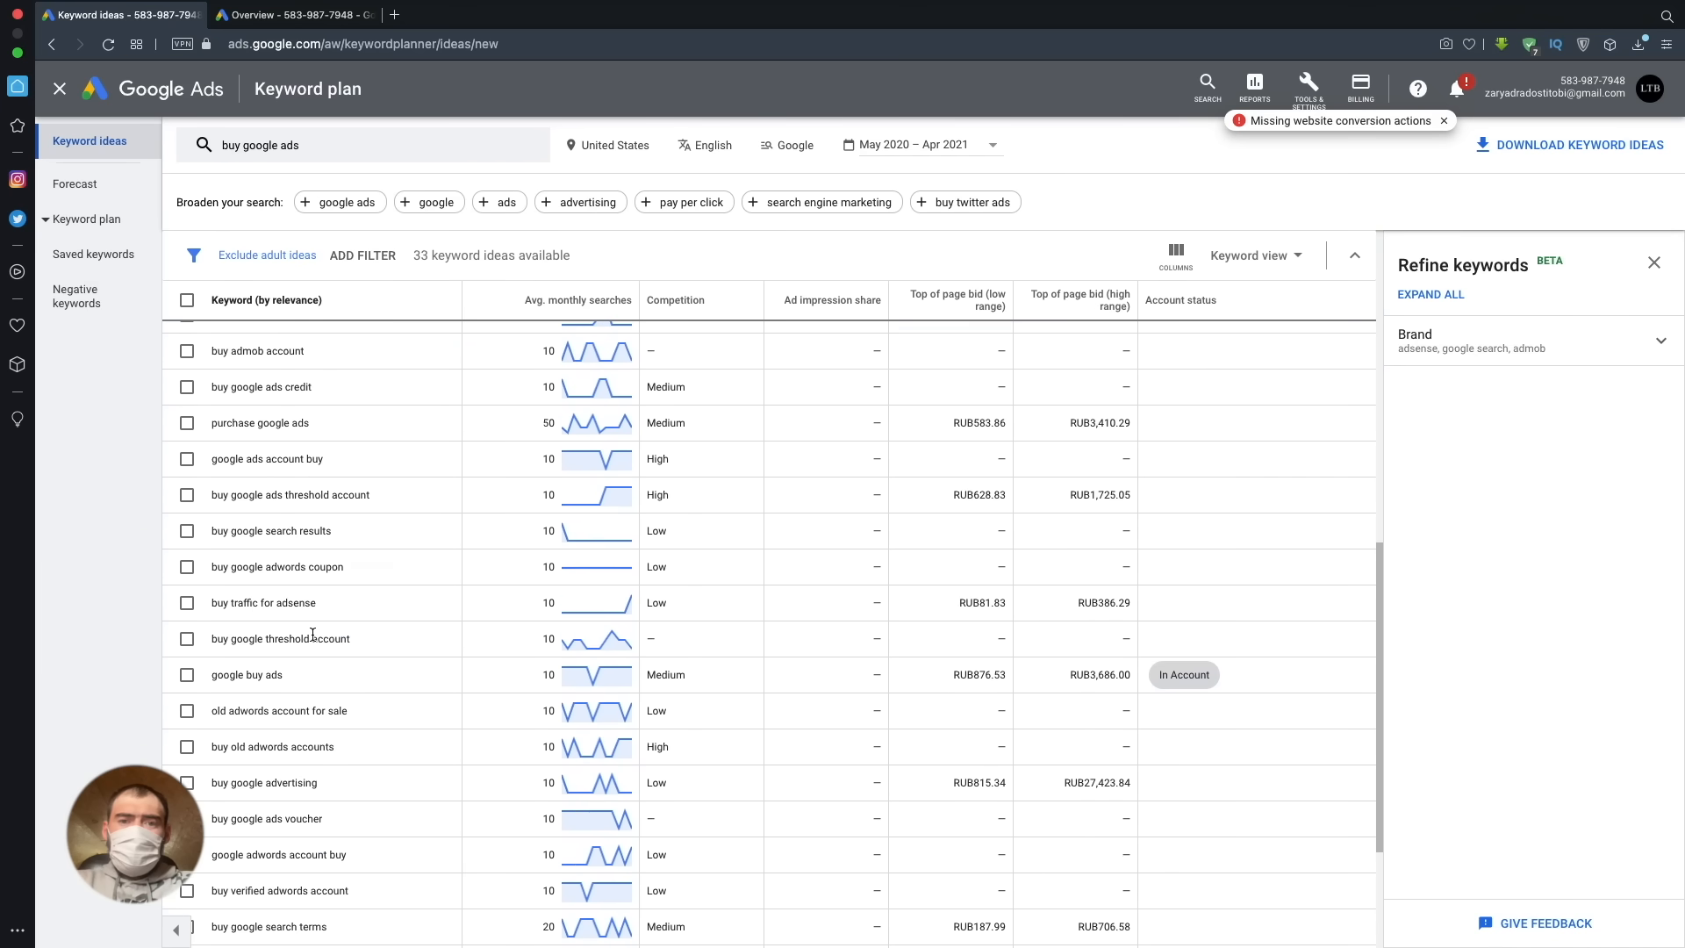
scroll(313, 636, down, 1)
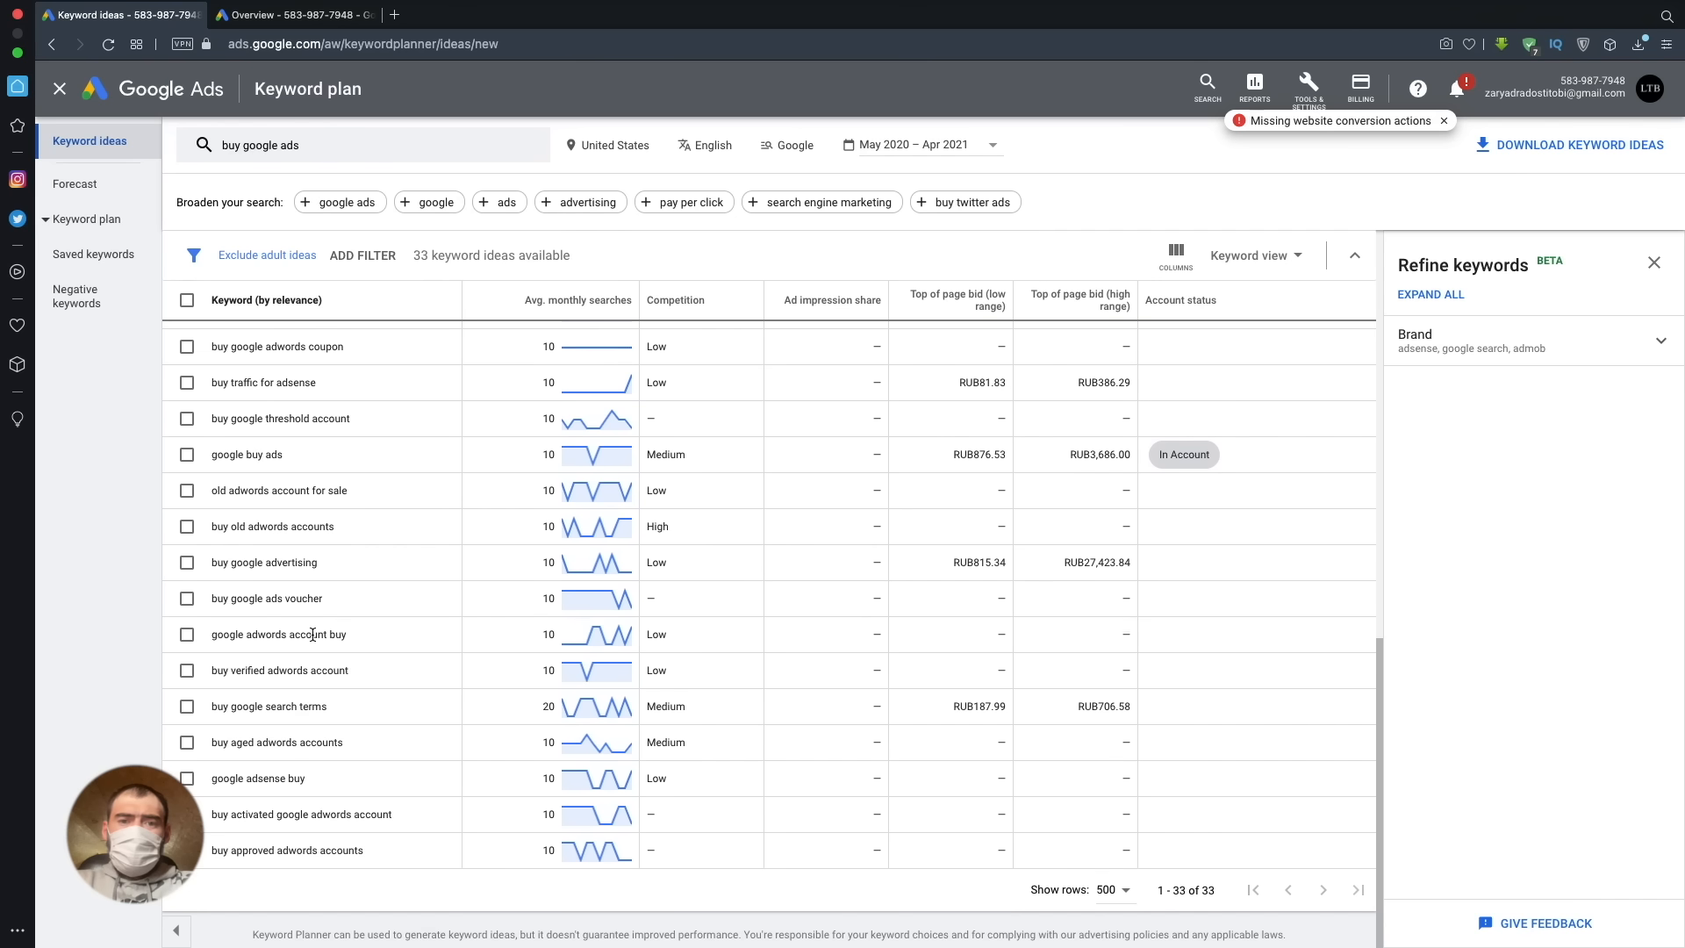
scroll(312, 633, up, 11)
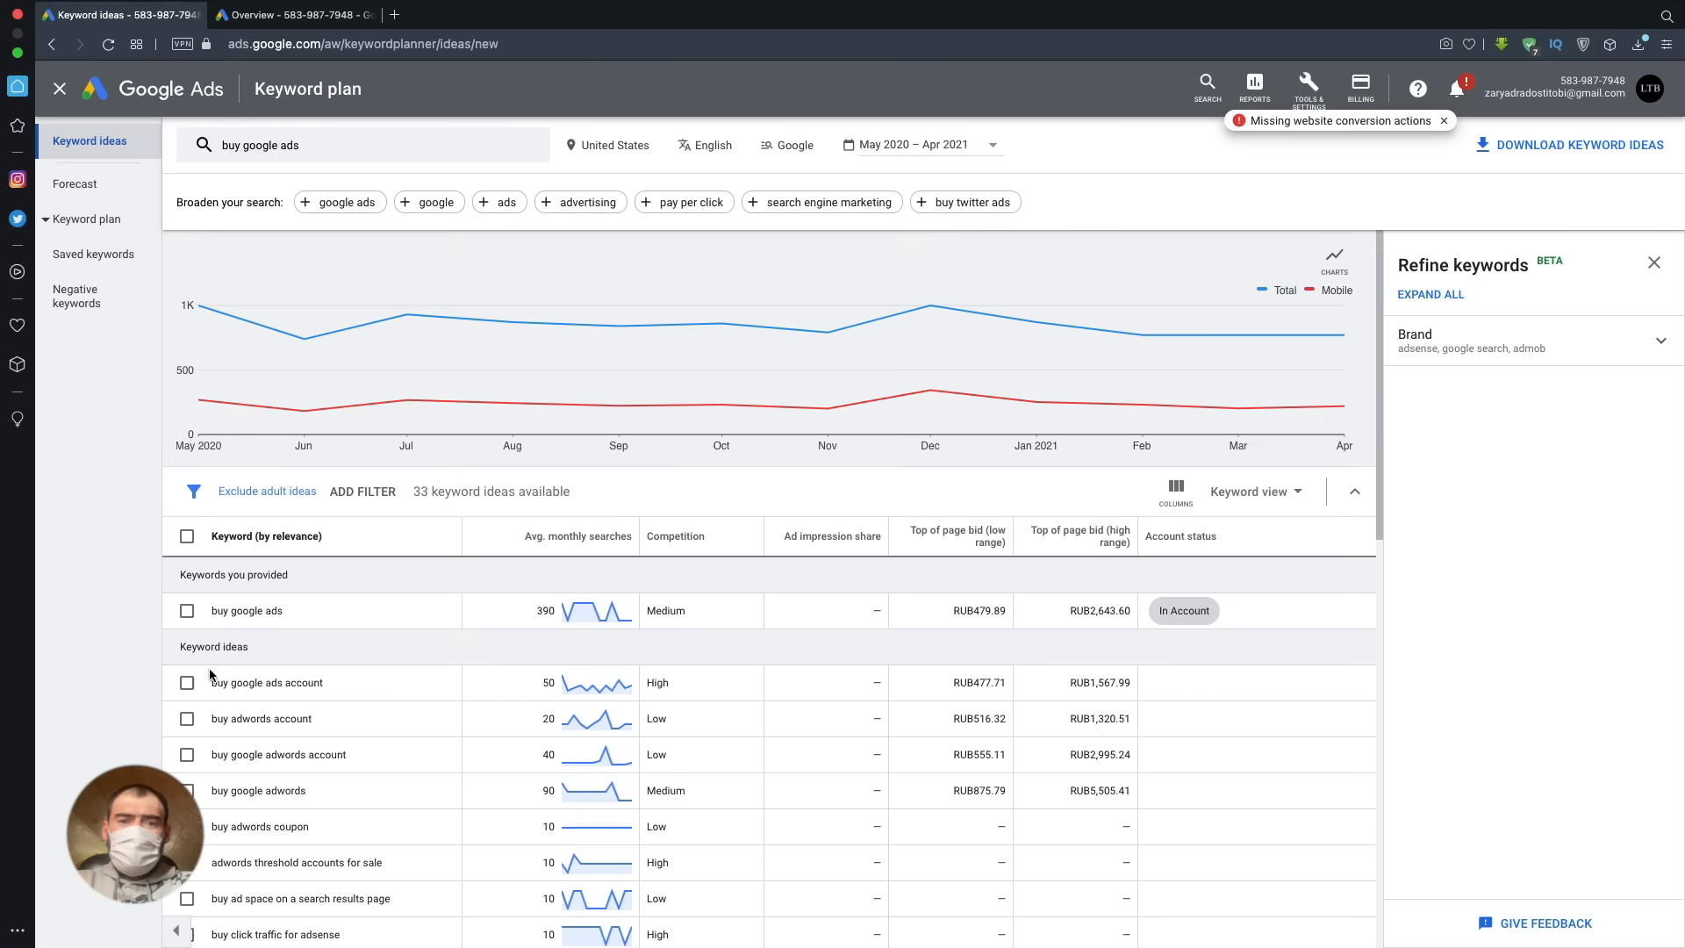
- Select the provided keyword "buy google ads" and download the keyword ideas as a .csv file
click(194, 615)
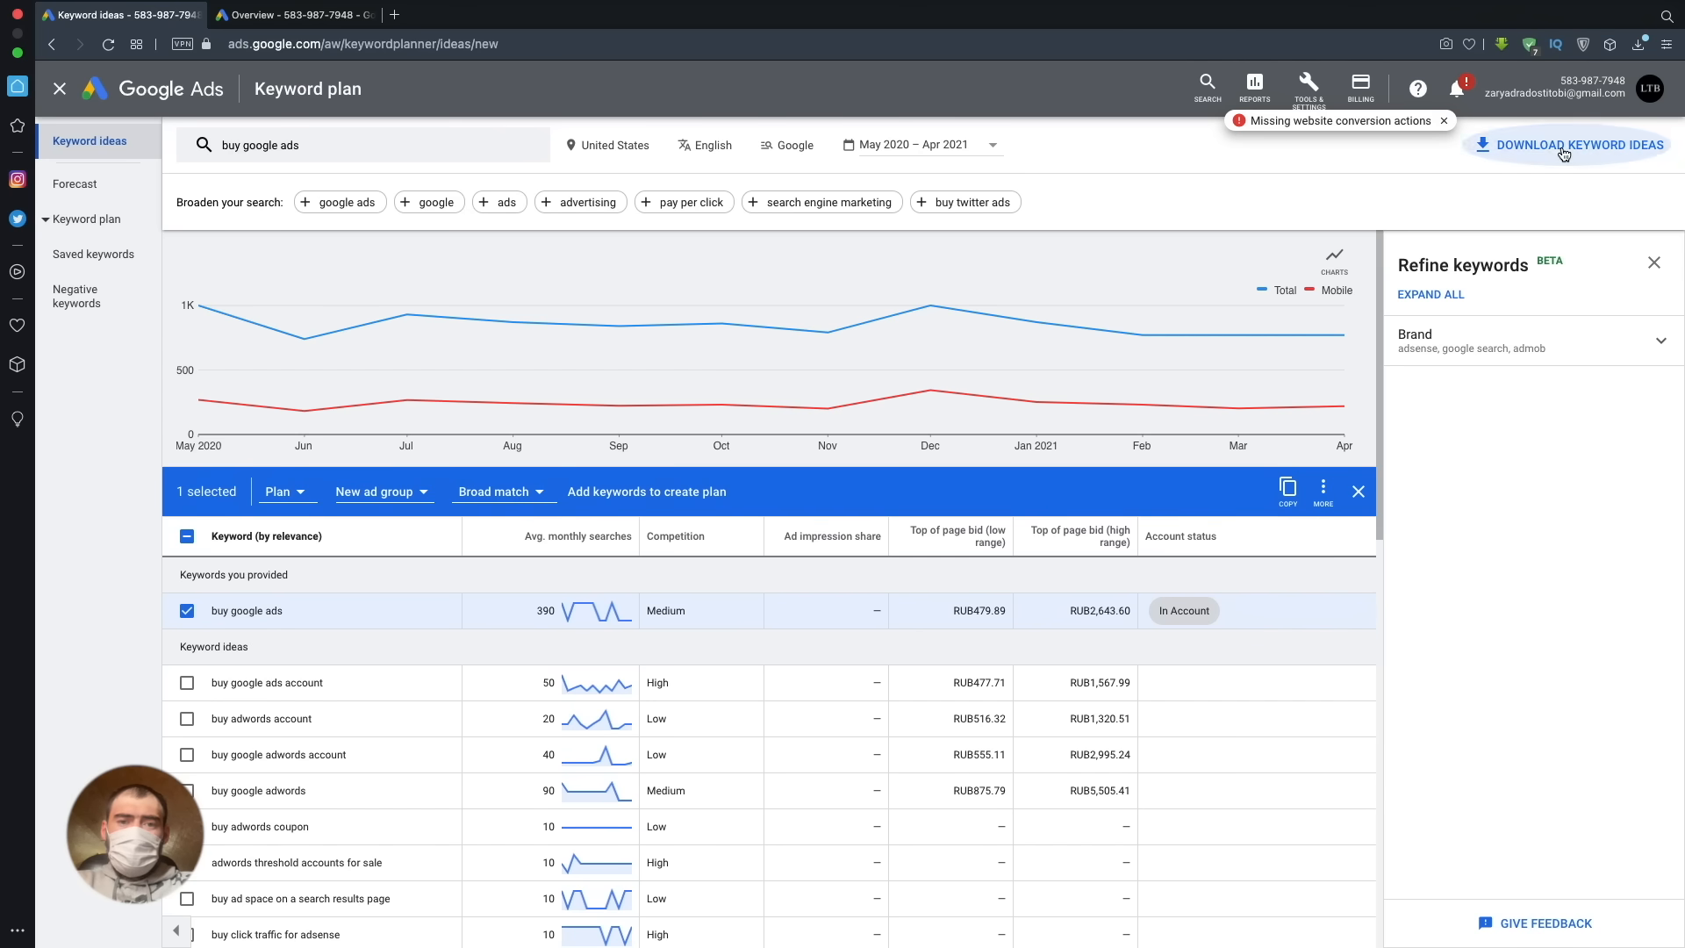
click(1564, 154)
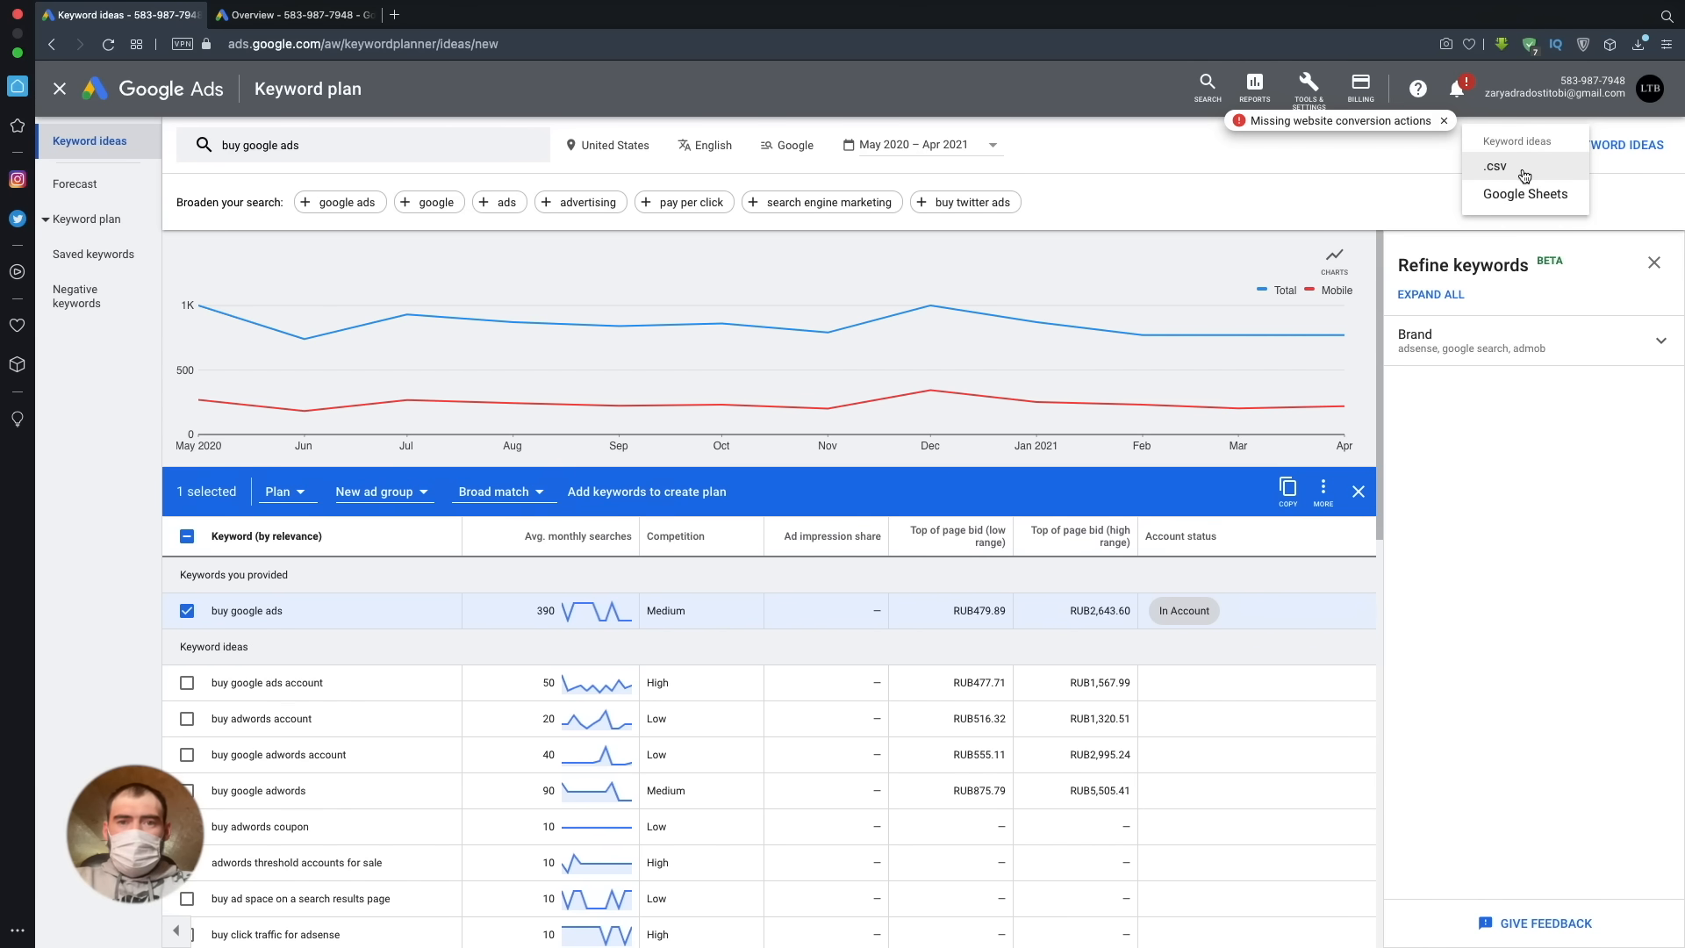
click(1524, 175)
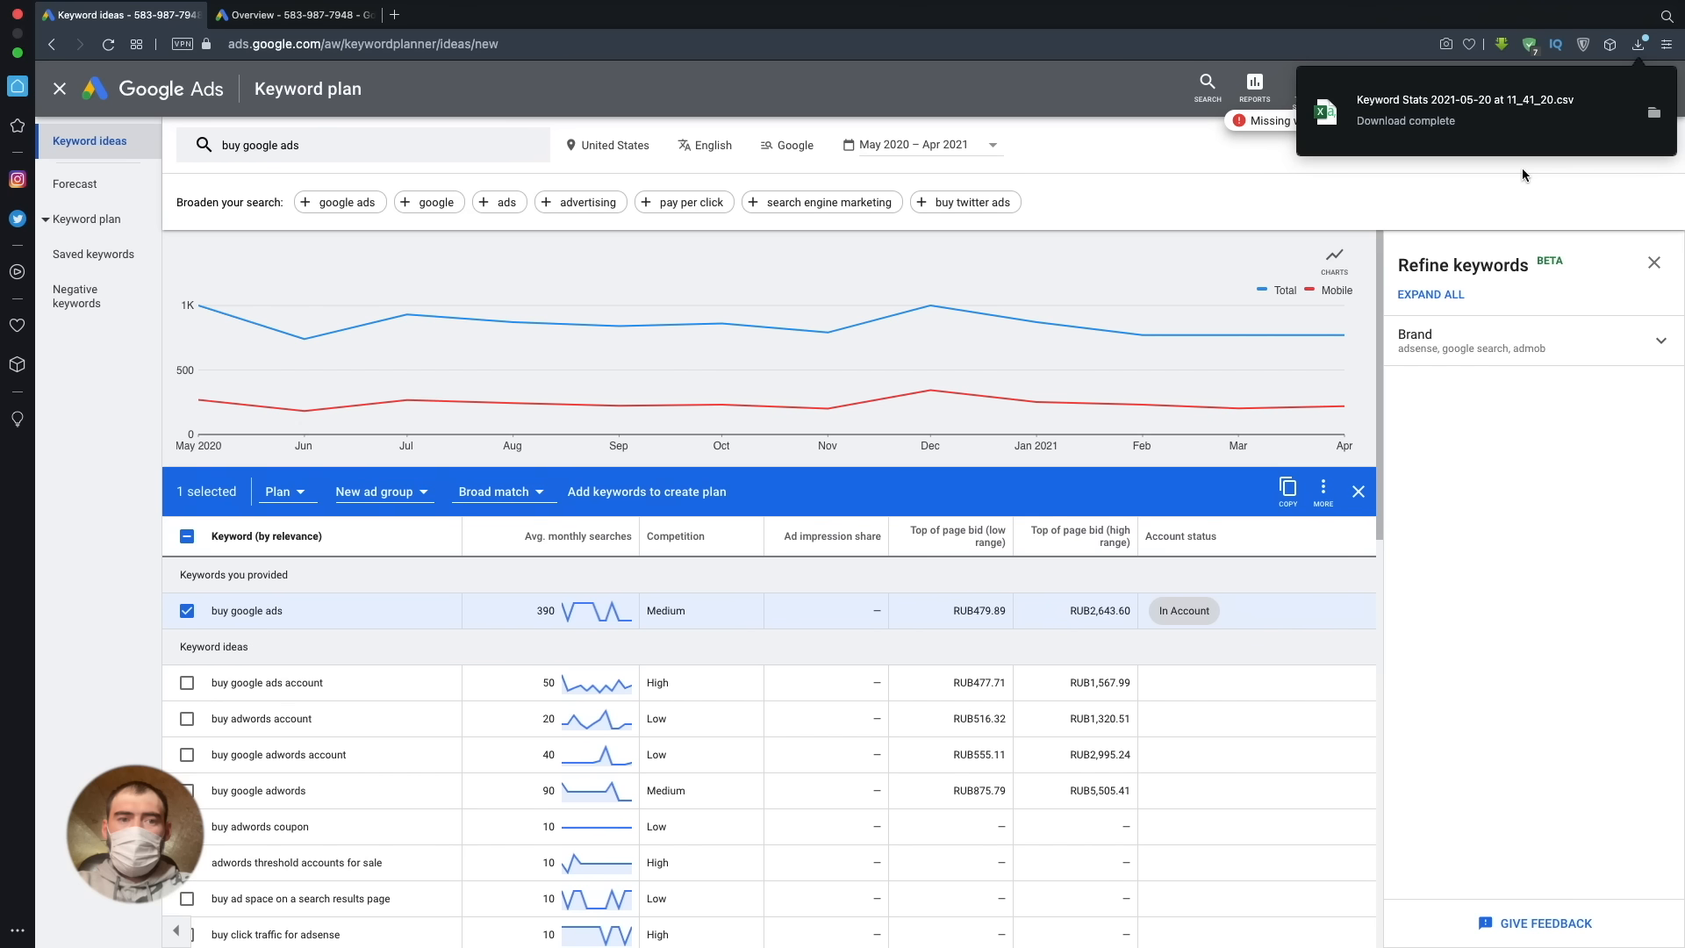
- Open the downloaded Keyword Stats file in Excel and dismiss the data loss notice
click(1481, 98)
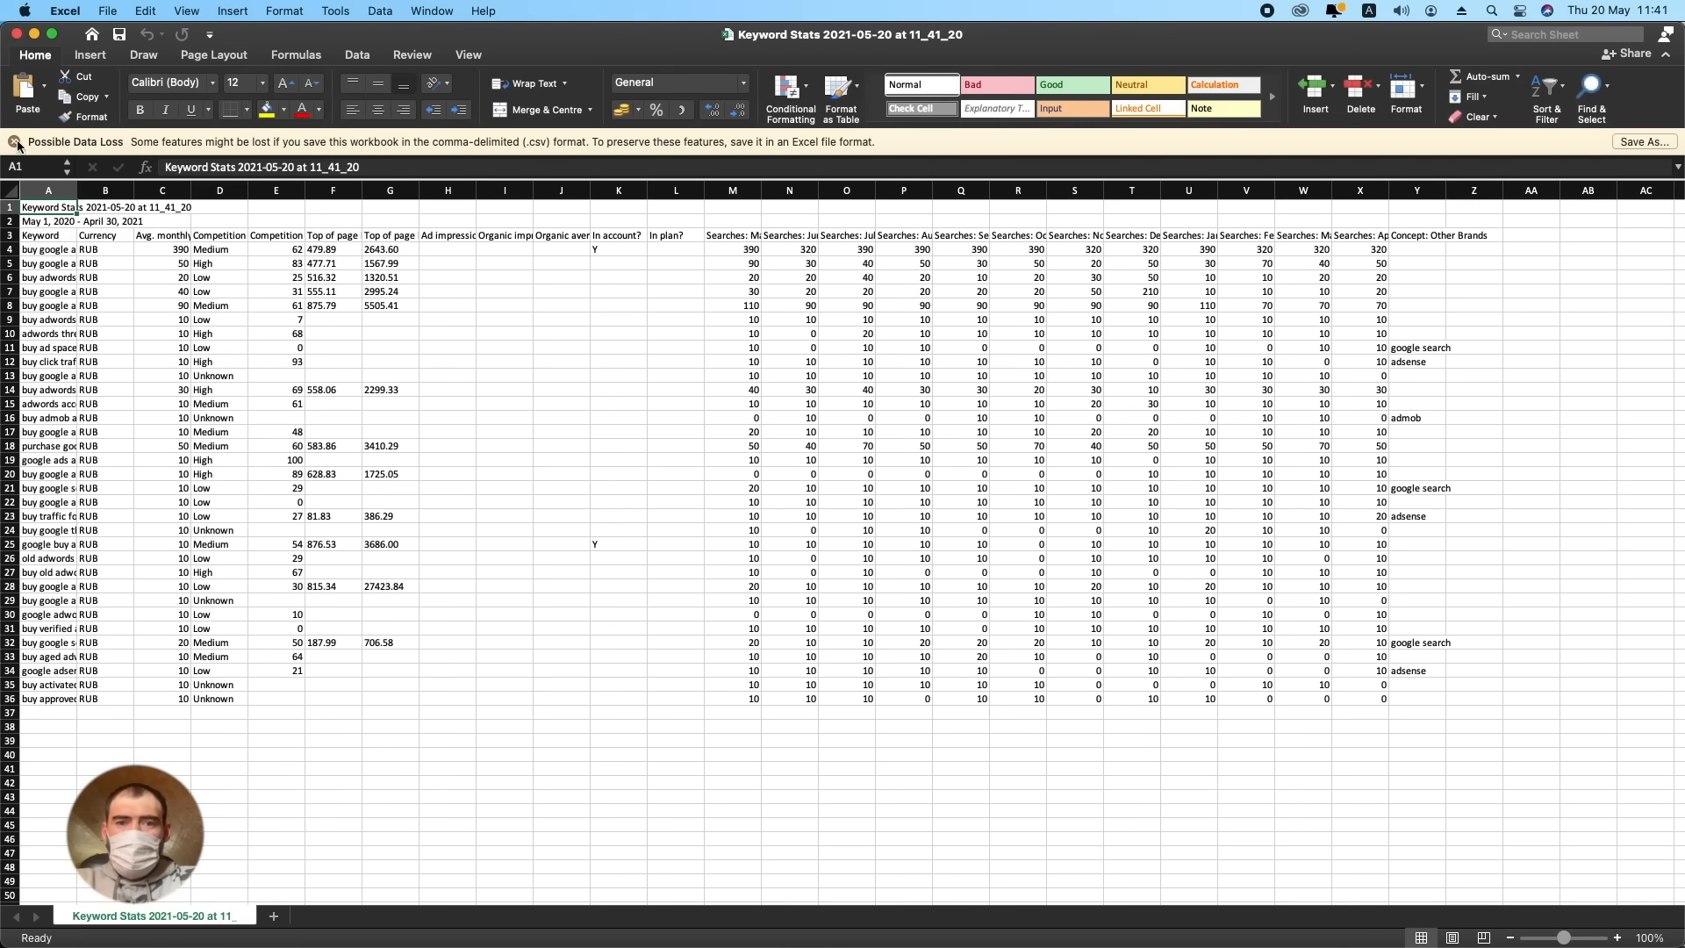
click(15, 142)
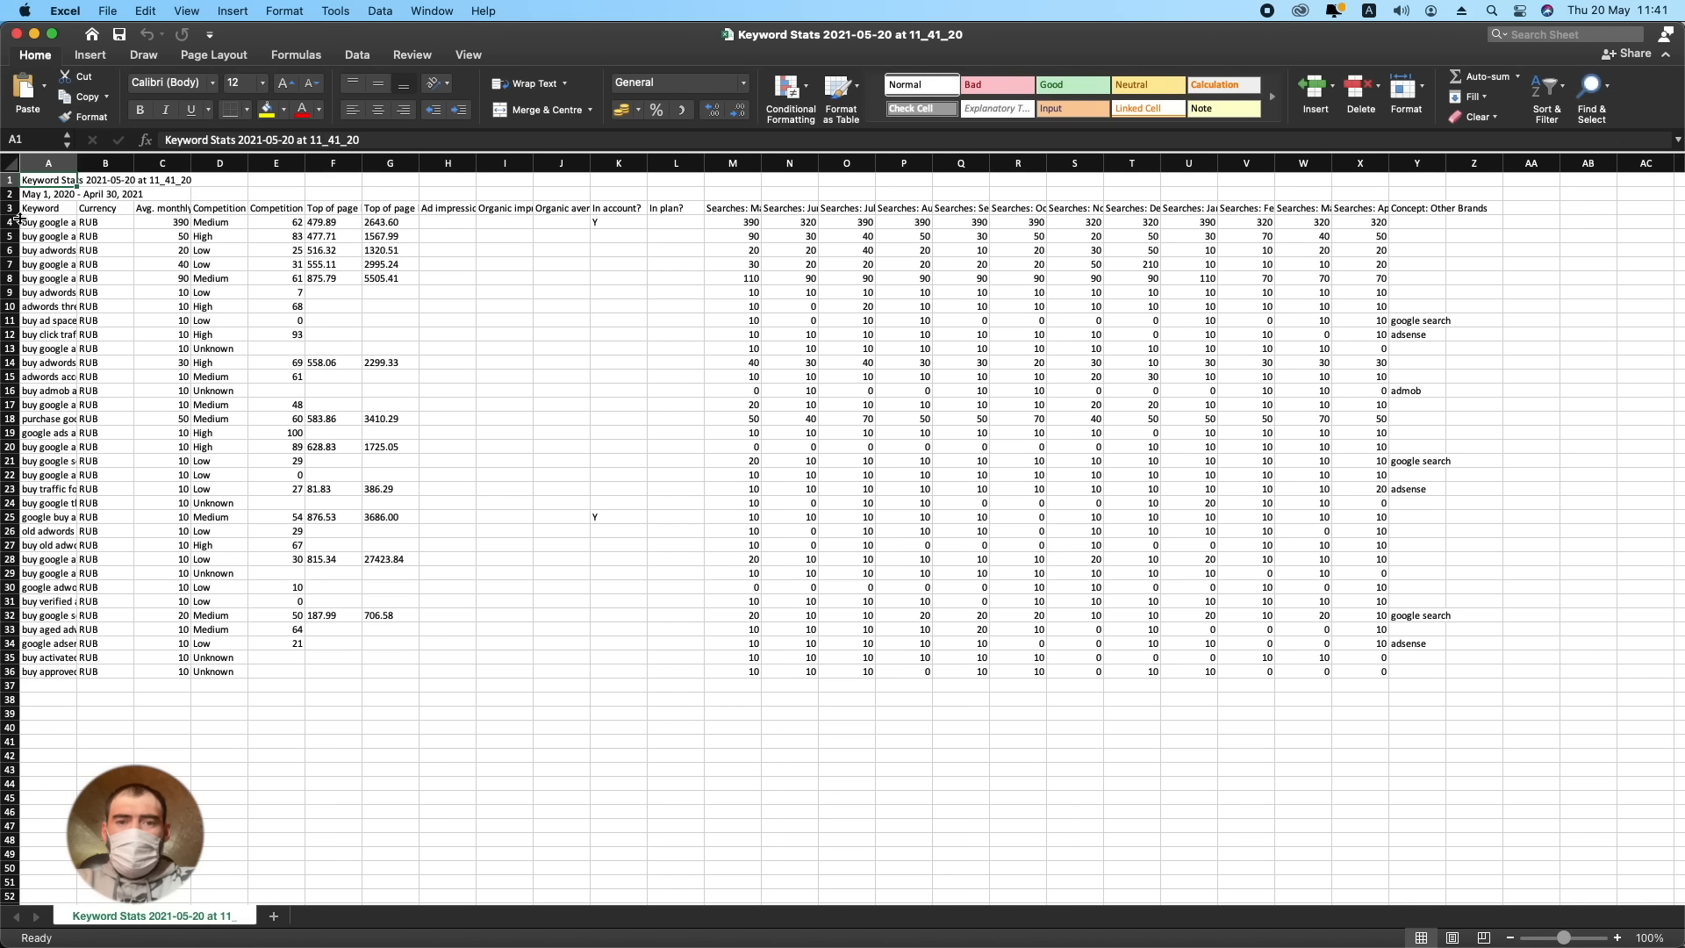
- Select the keyword list in cells A4 to A36 of the spreadsheet and copy it
click(74, 209)
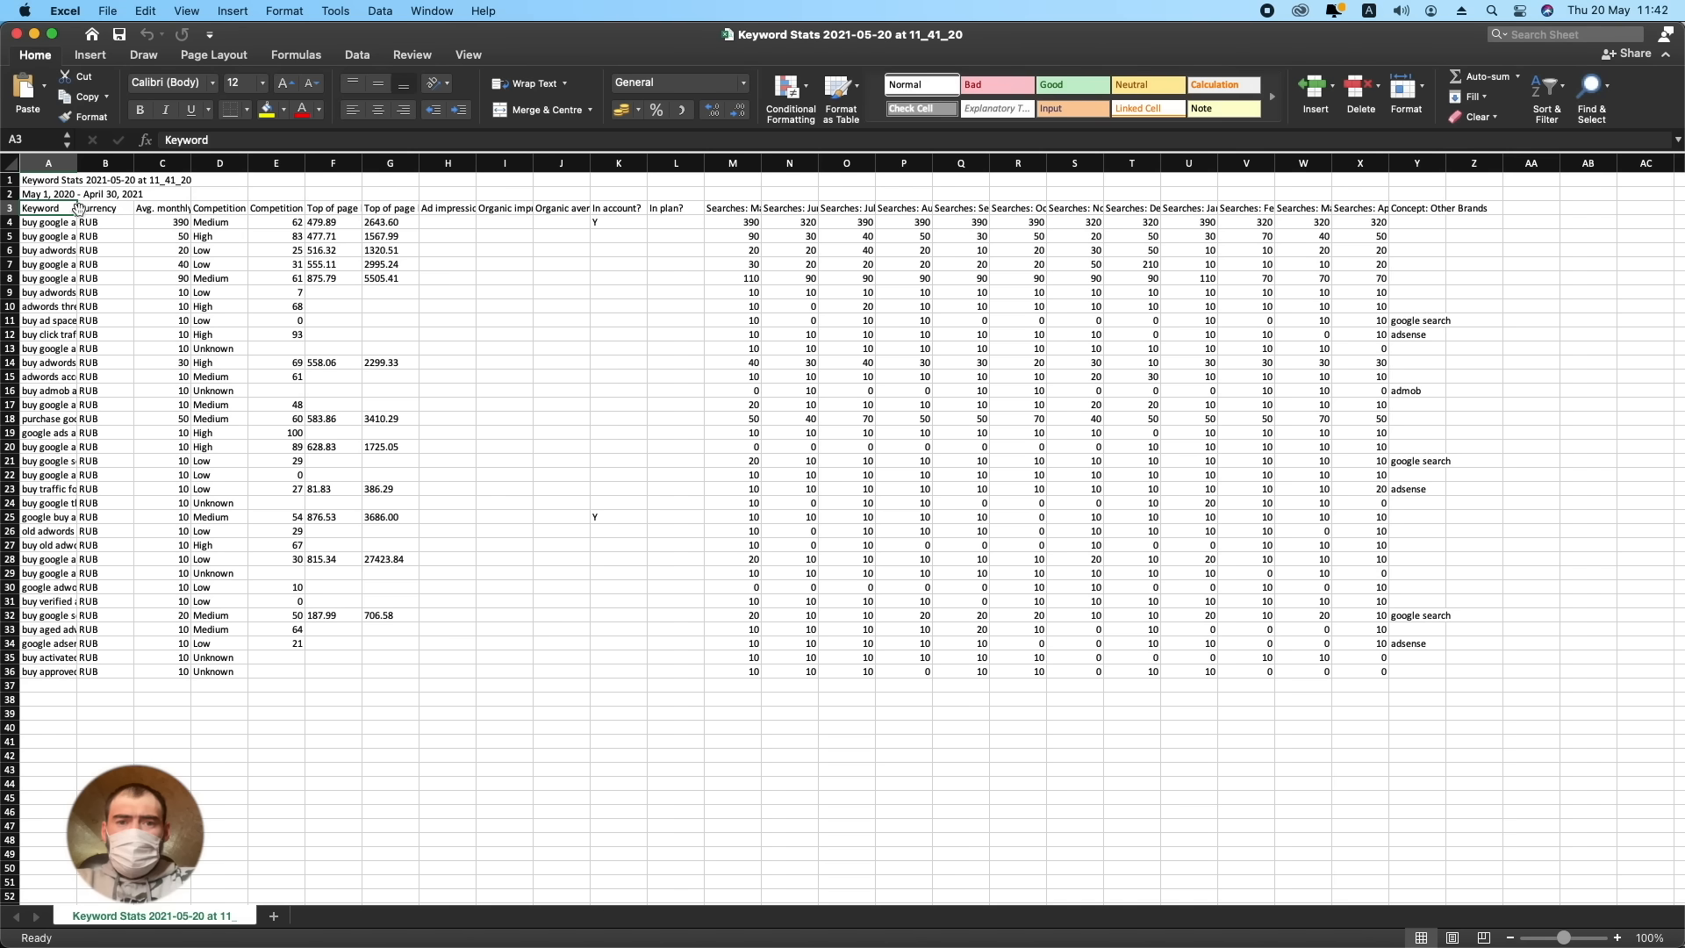
click(56, 226)
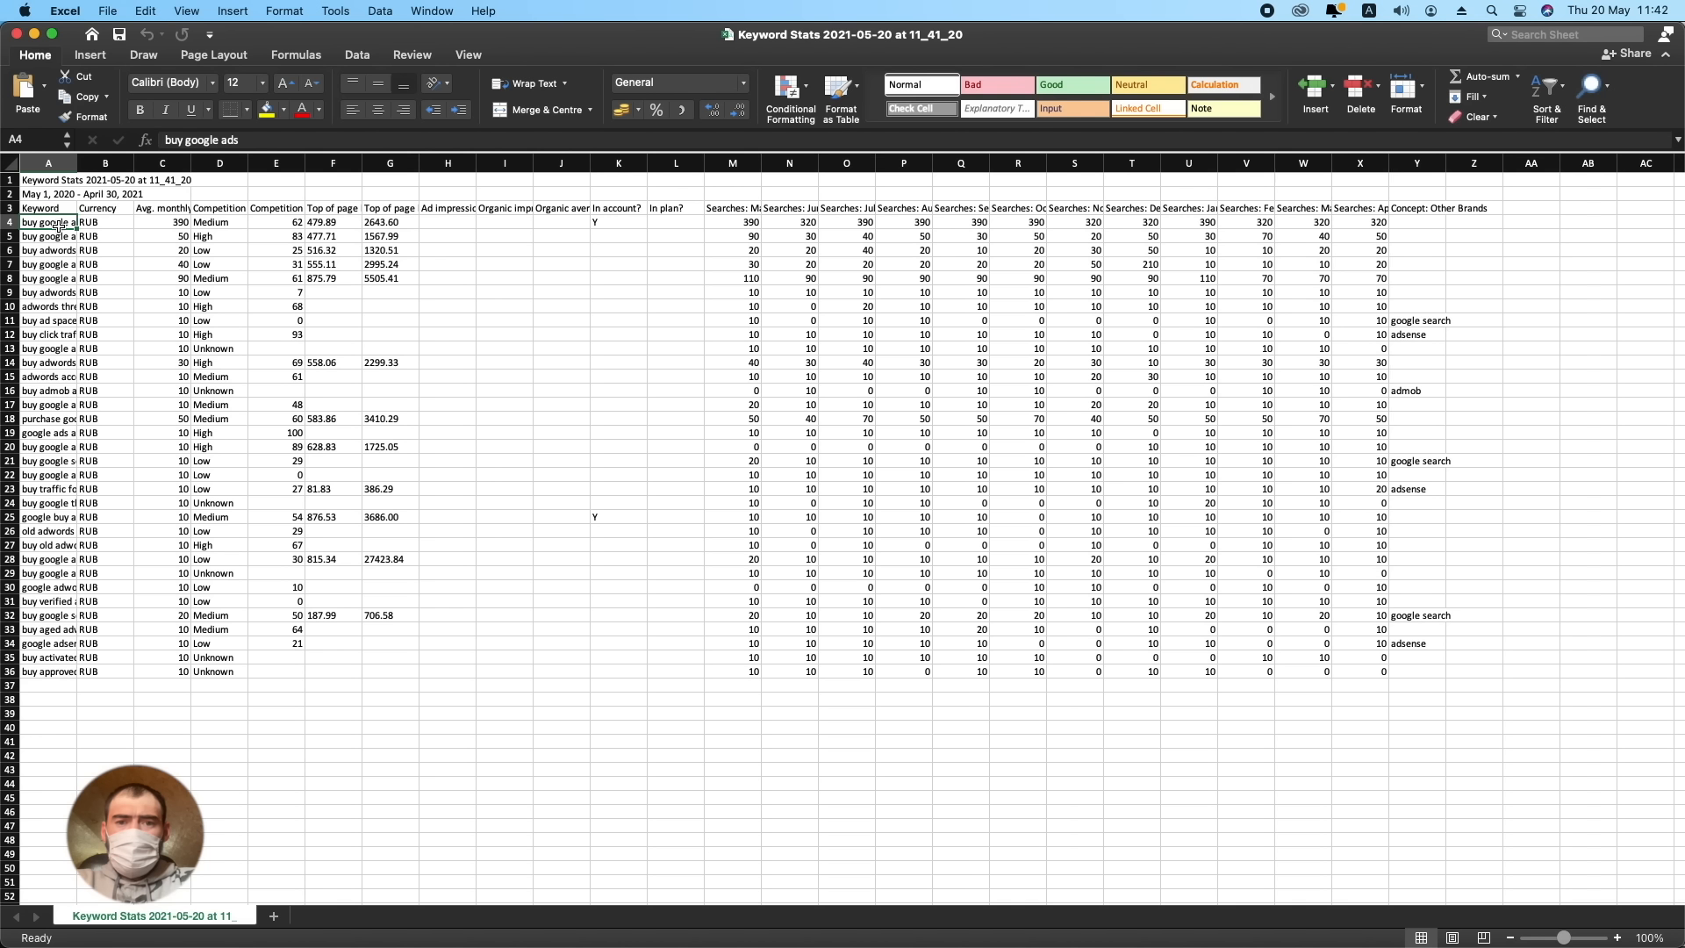
drag(241, 141, 159, 141)
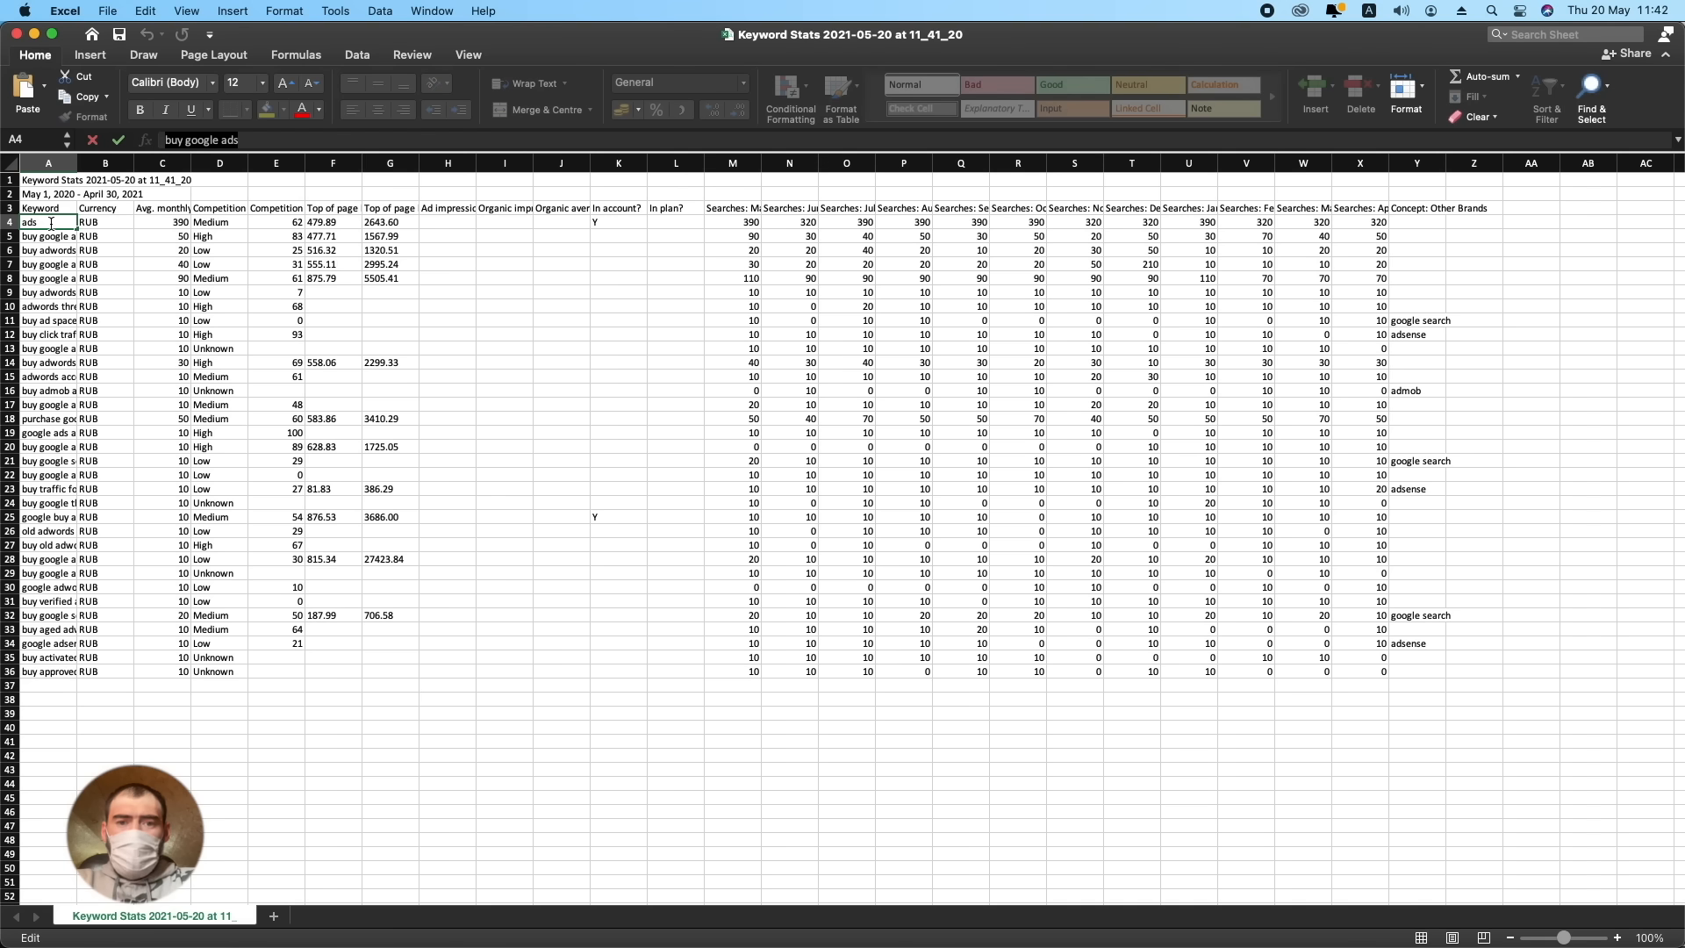
click(51, 223)
drag(72, 670, 53, 227)
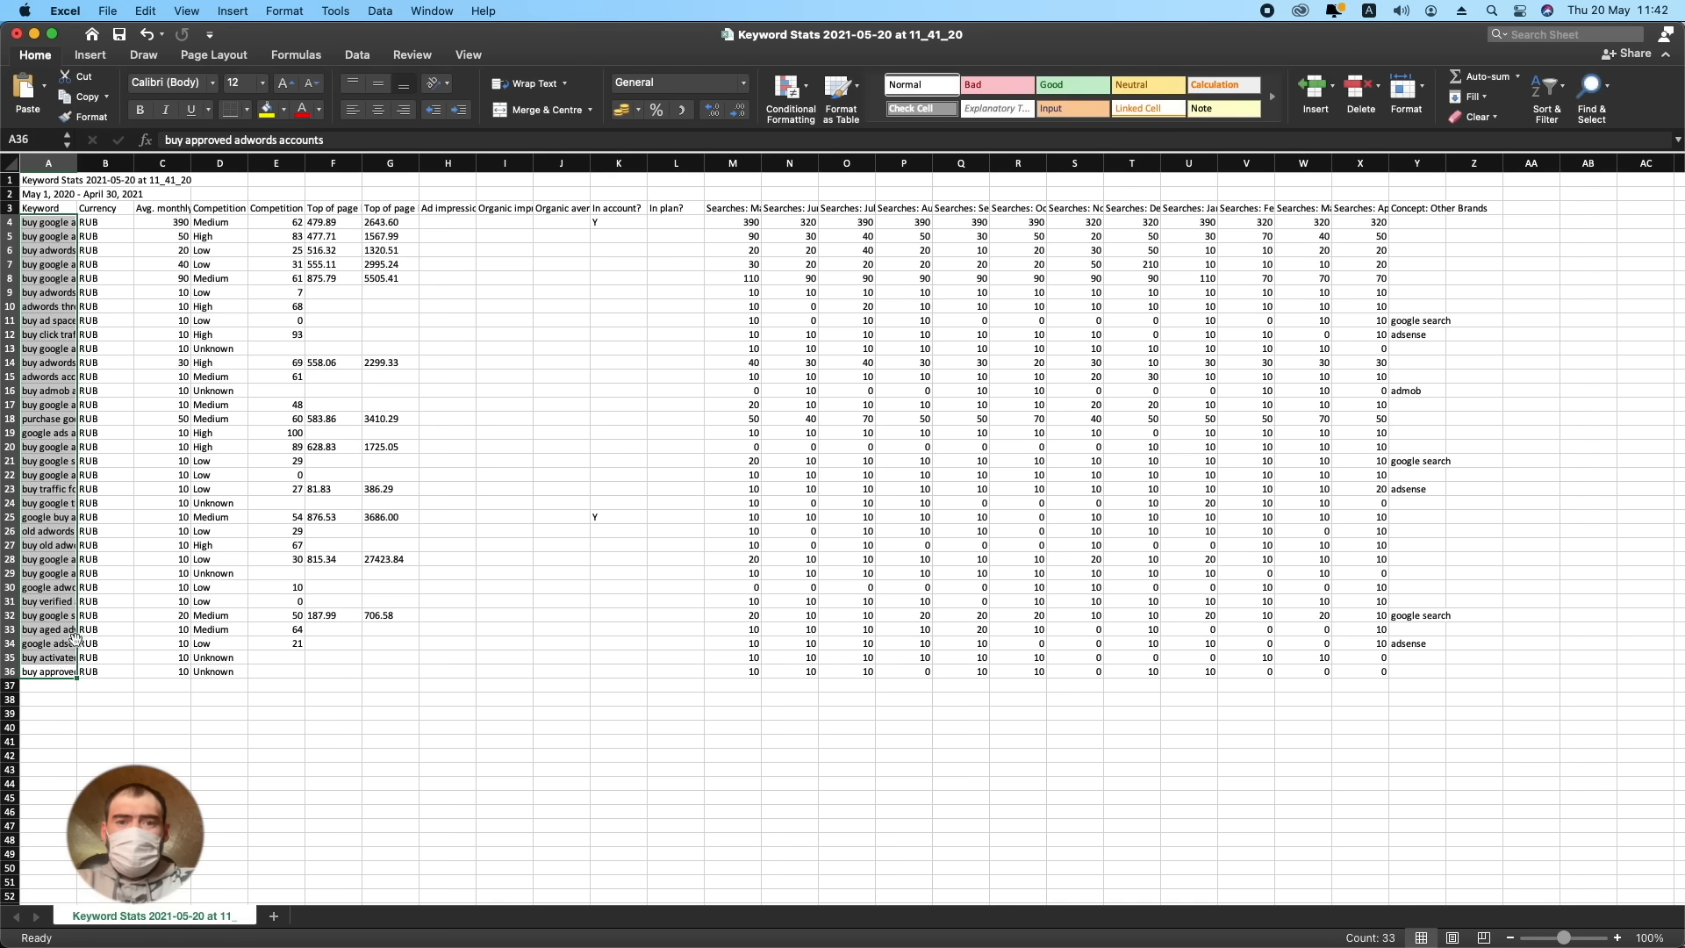
super+click(66, 671)
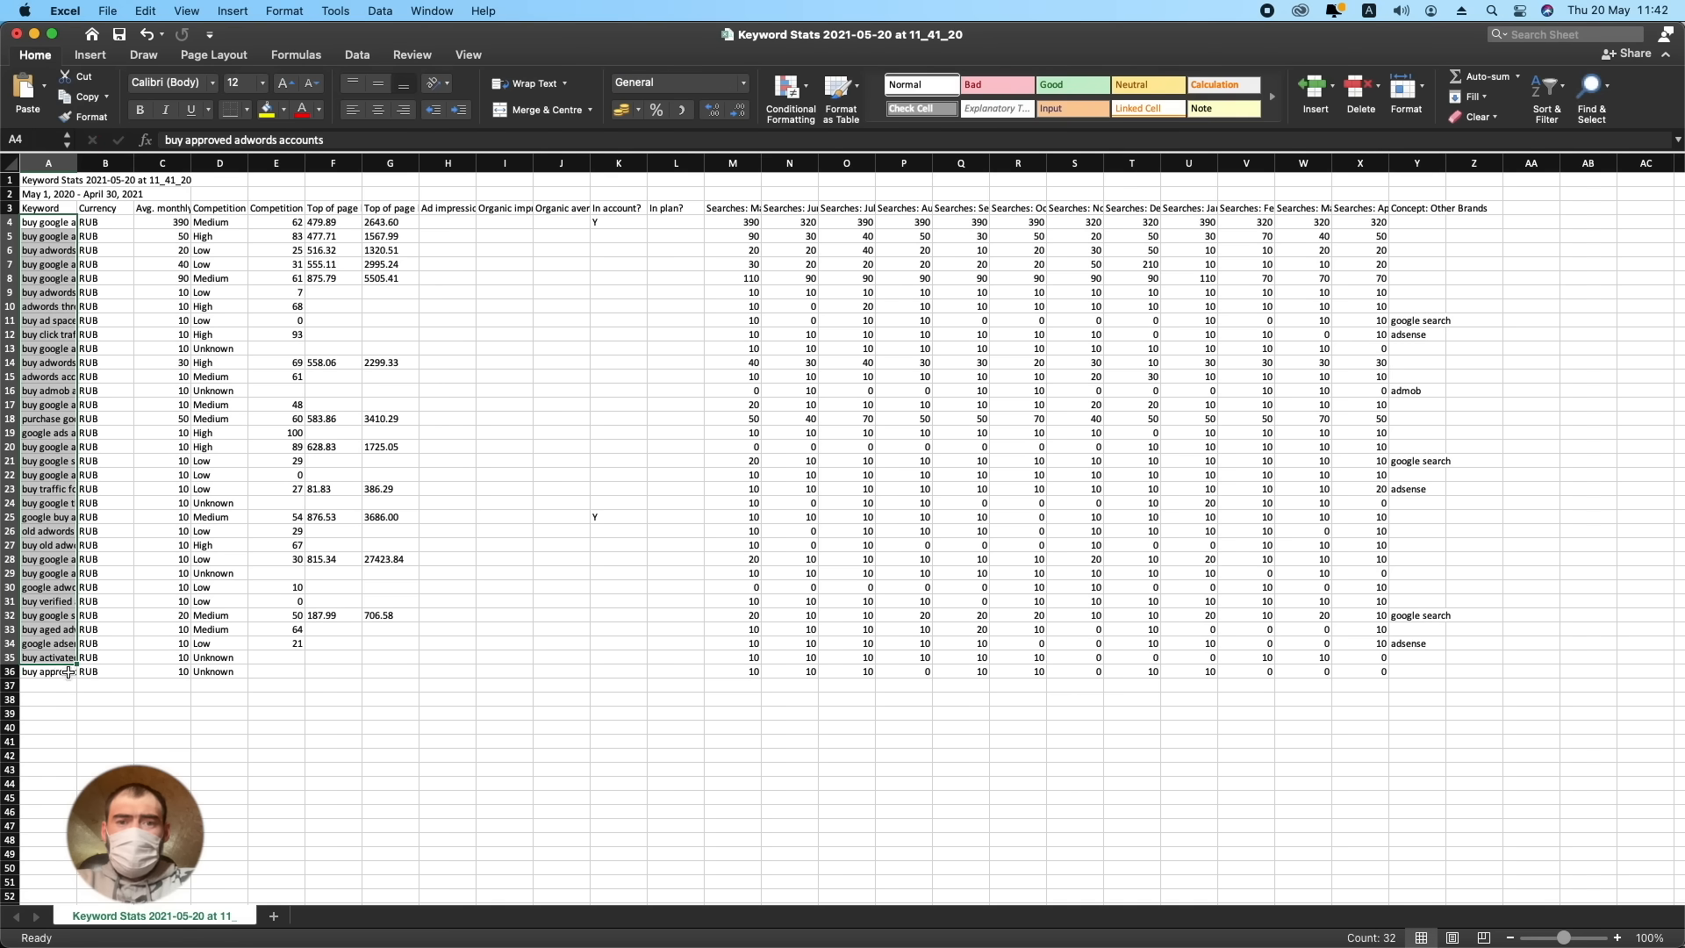
drag(76, 664, 75, 678)
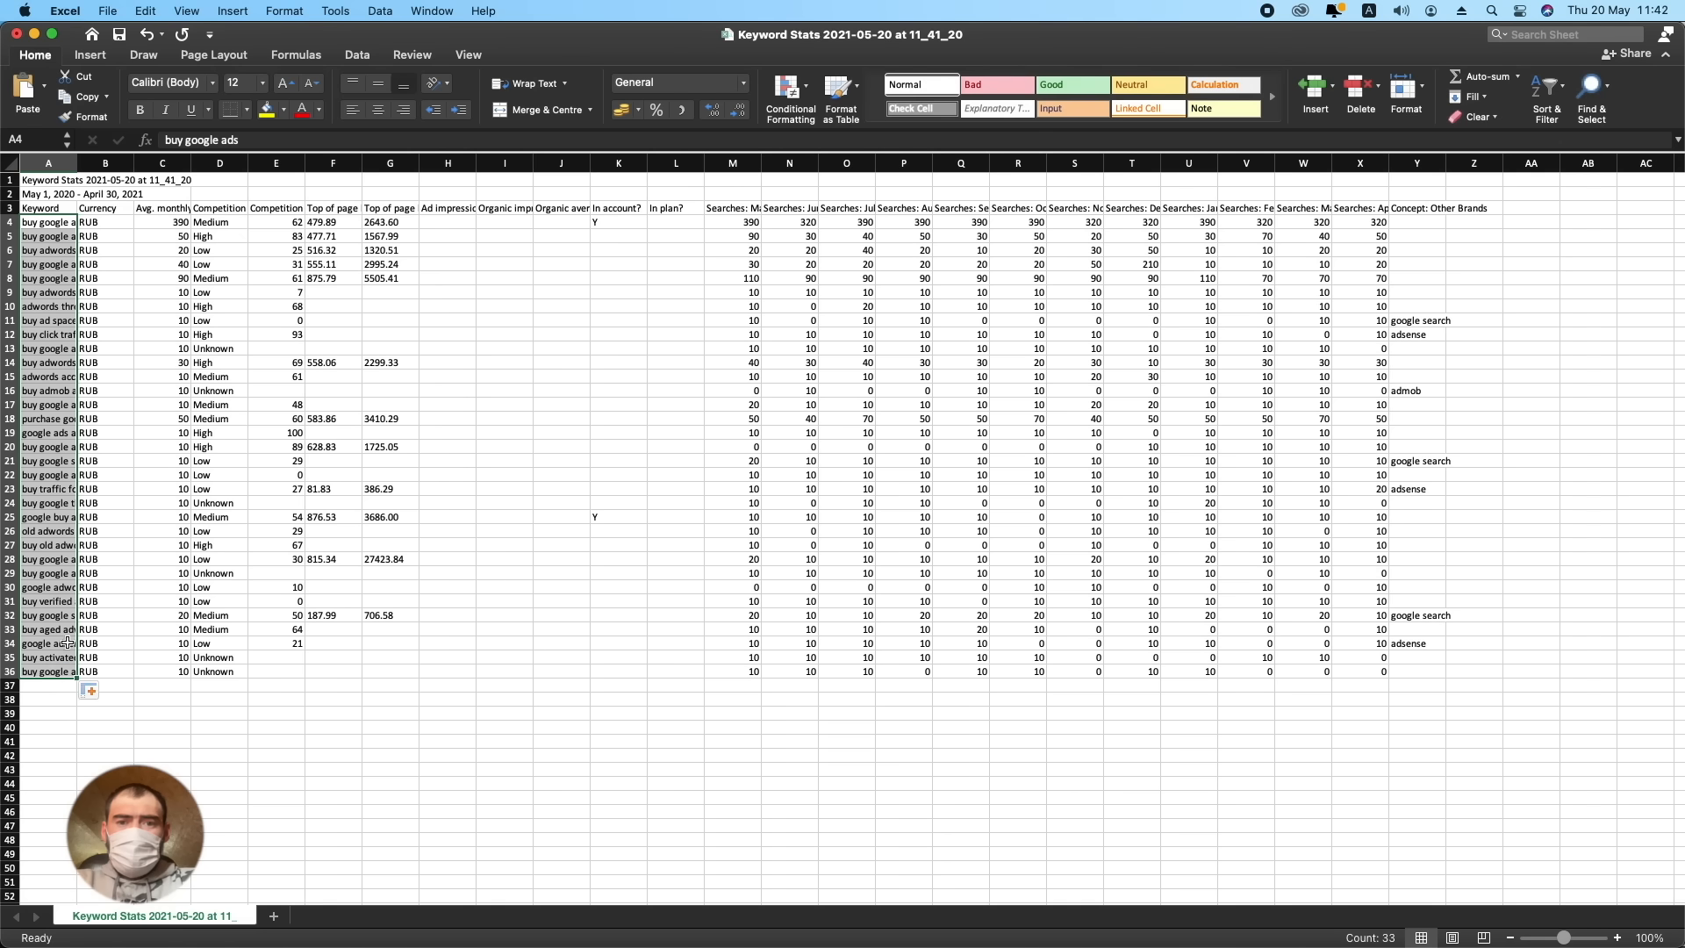
right_click(56, 612)
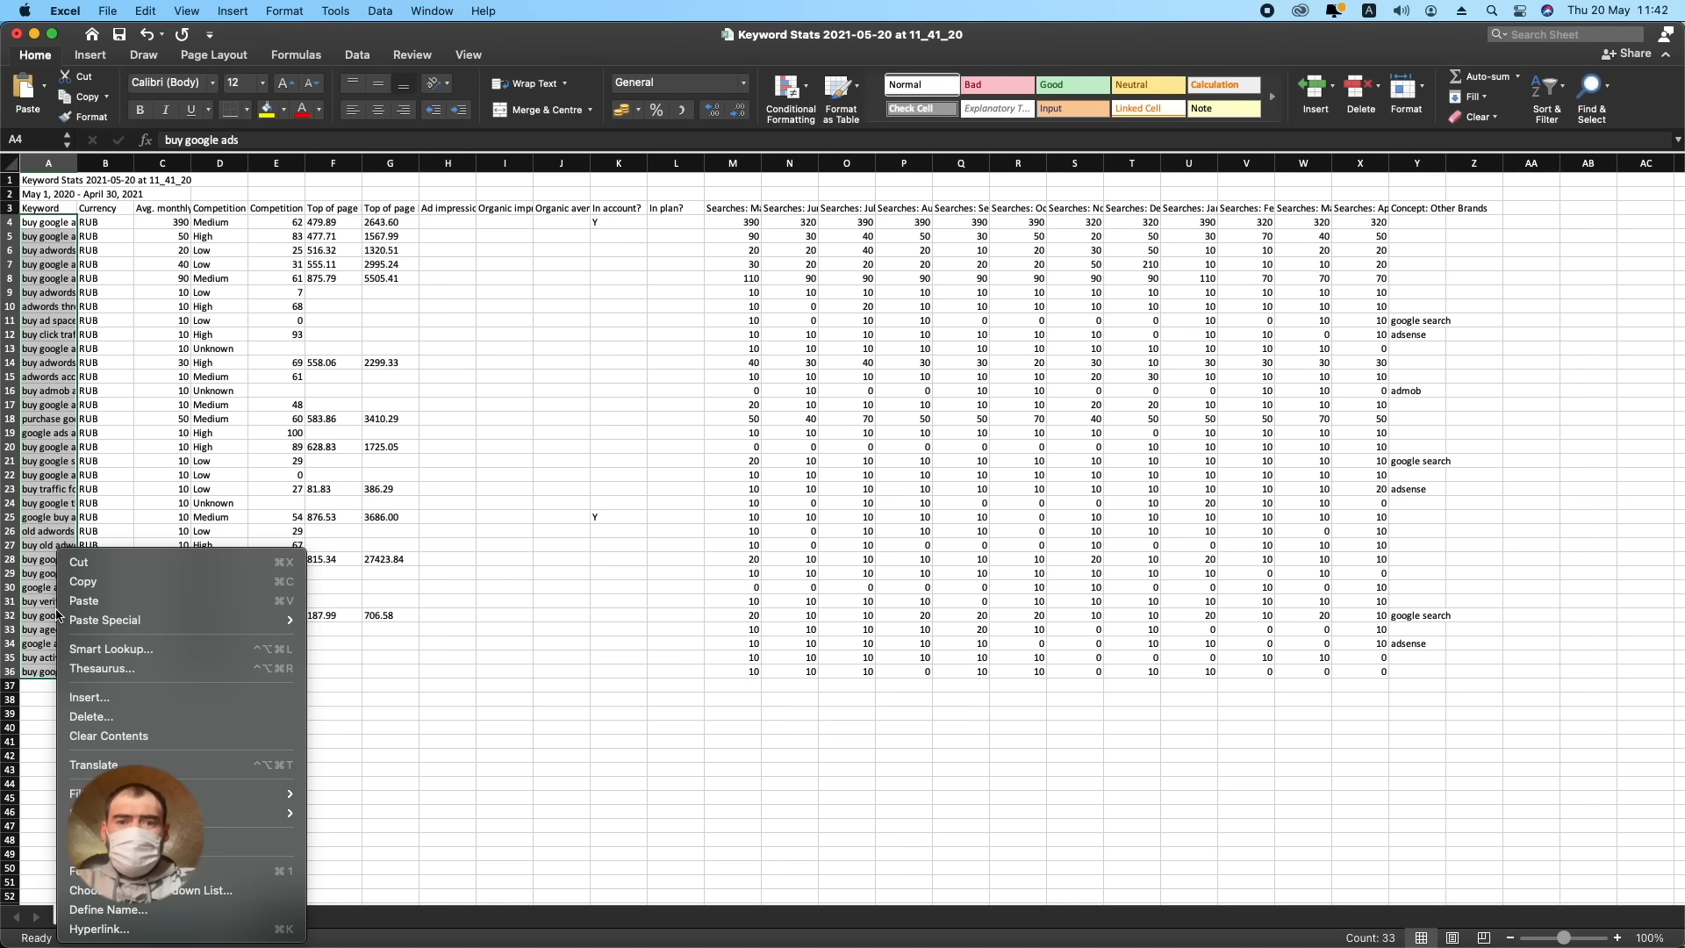
click(105, 586)
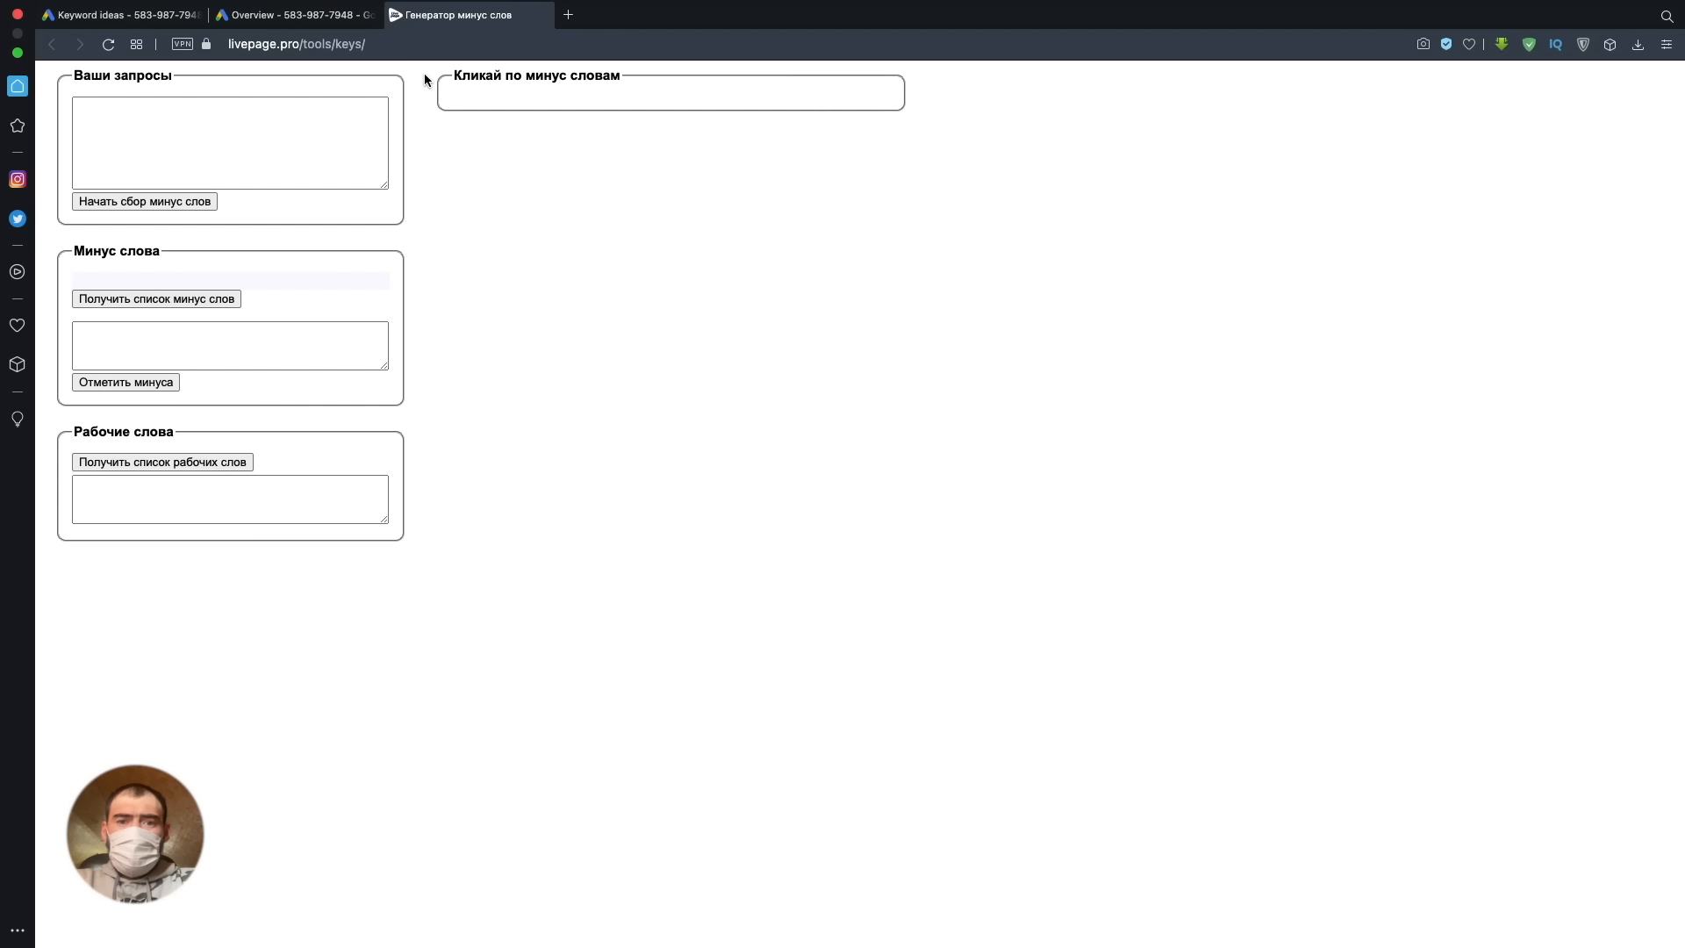
- Switch to the negative keyword generator in the browser, paste the copied keywords as queries and start collecting negative words
click(281, 129)
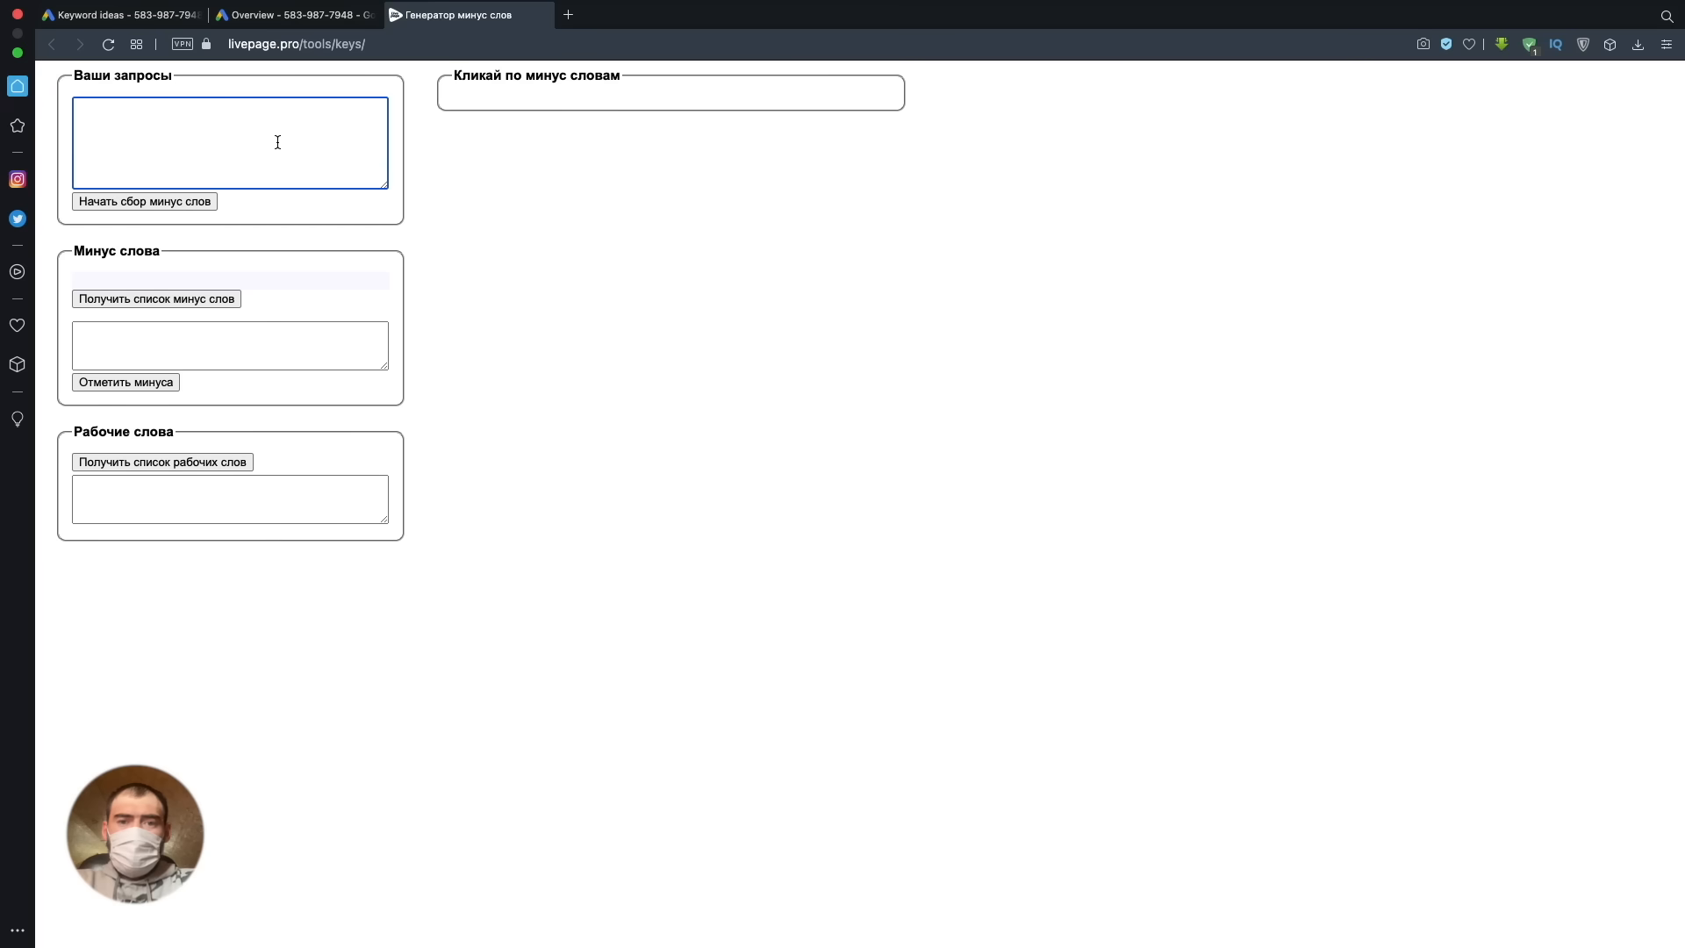
key(super+v)
click(198, 208)
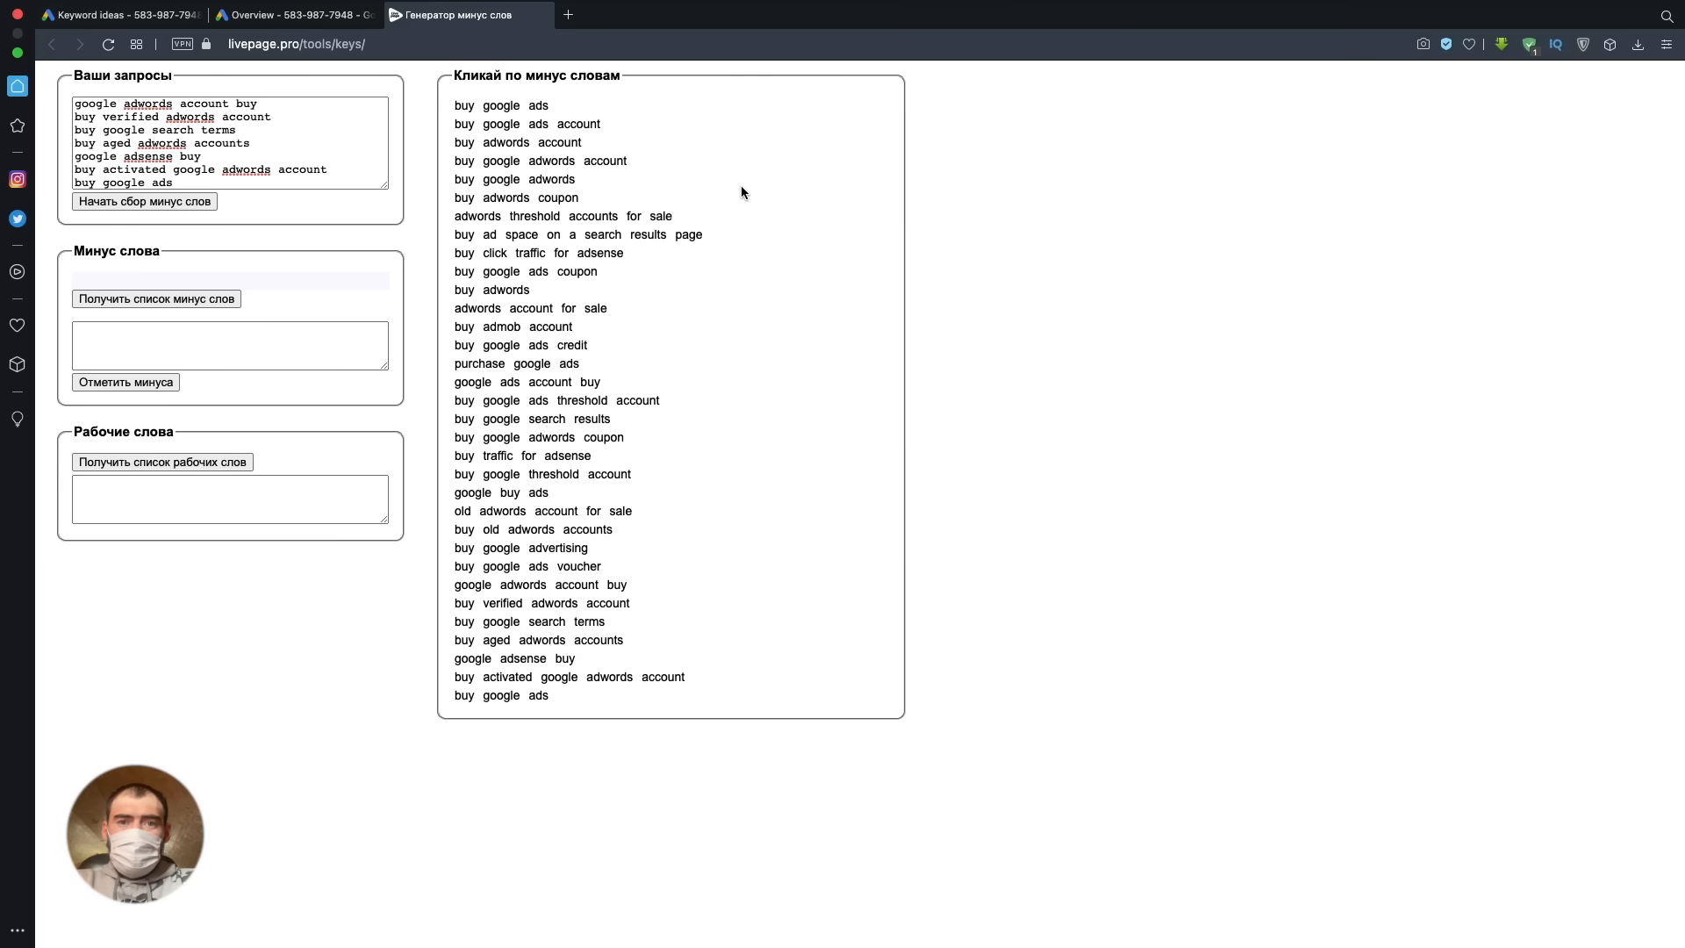
- Mark "sale", "threshold", "coupon" and "credit" as negative words and generate the list of them
click(597, 309)
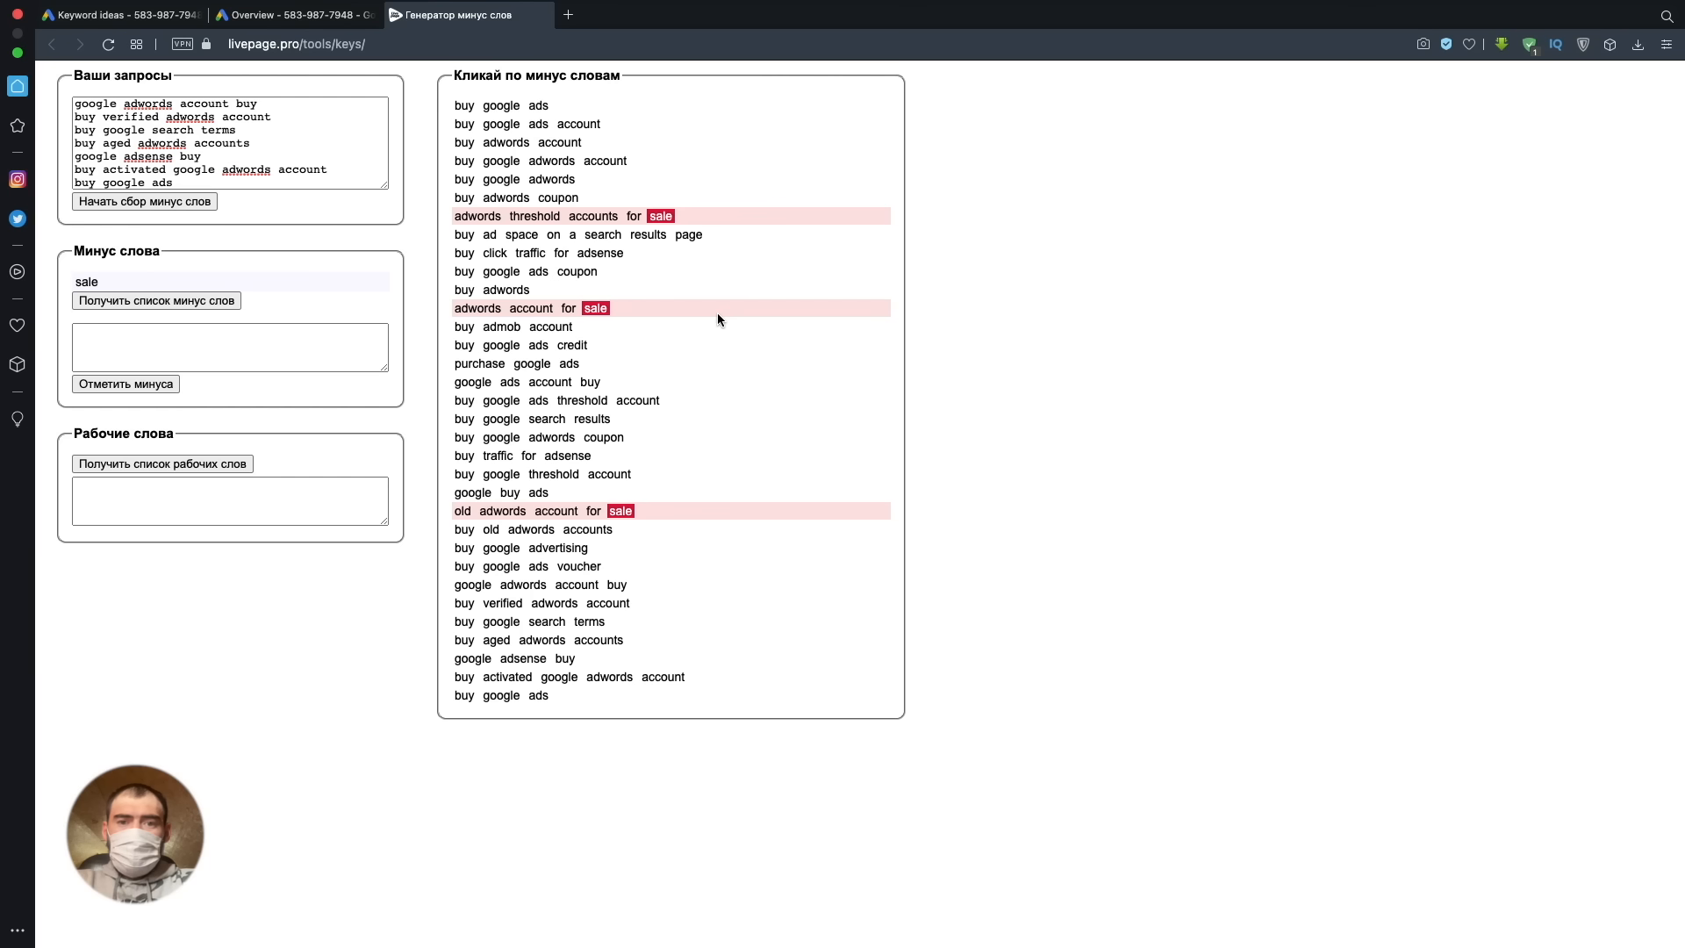
click(192, 304)
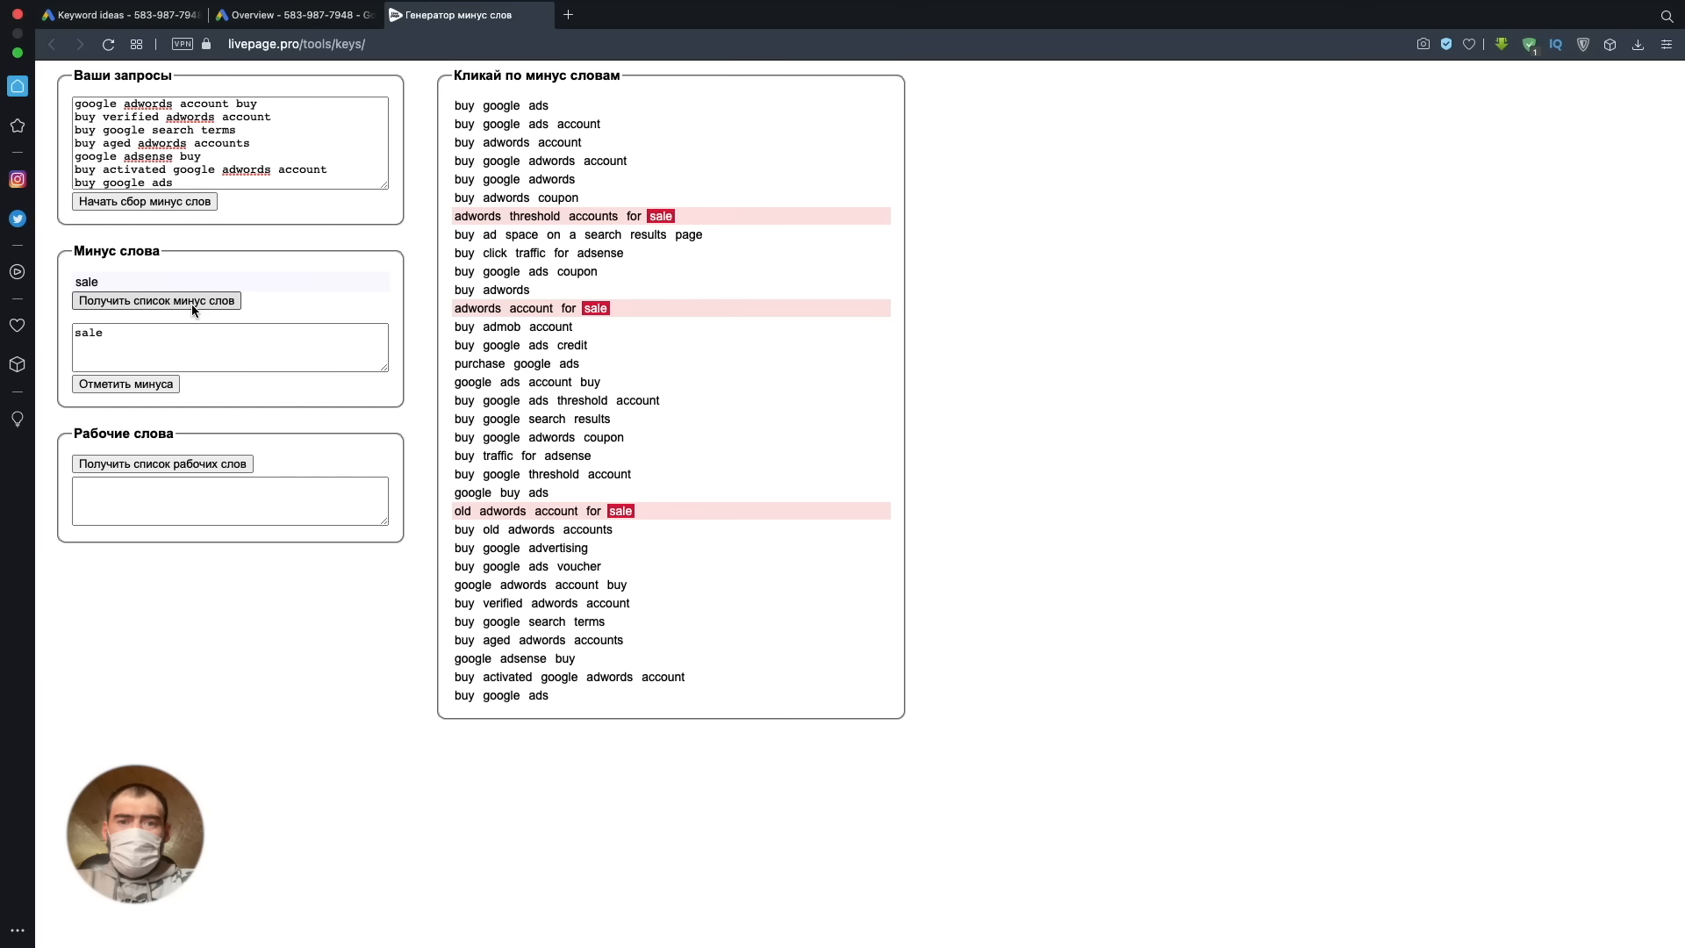
click(541, 480)
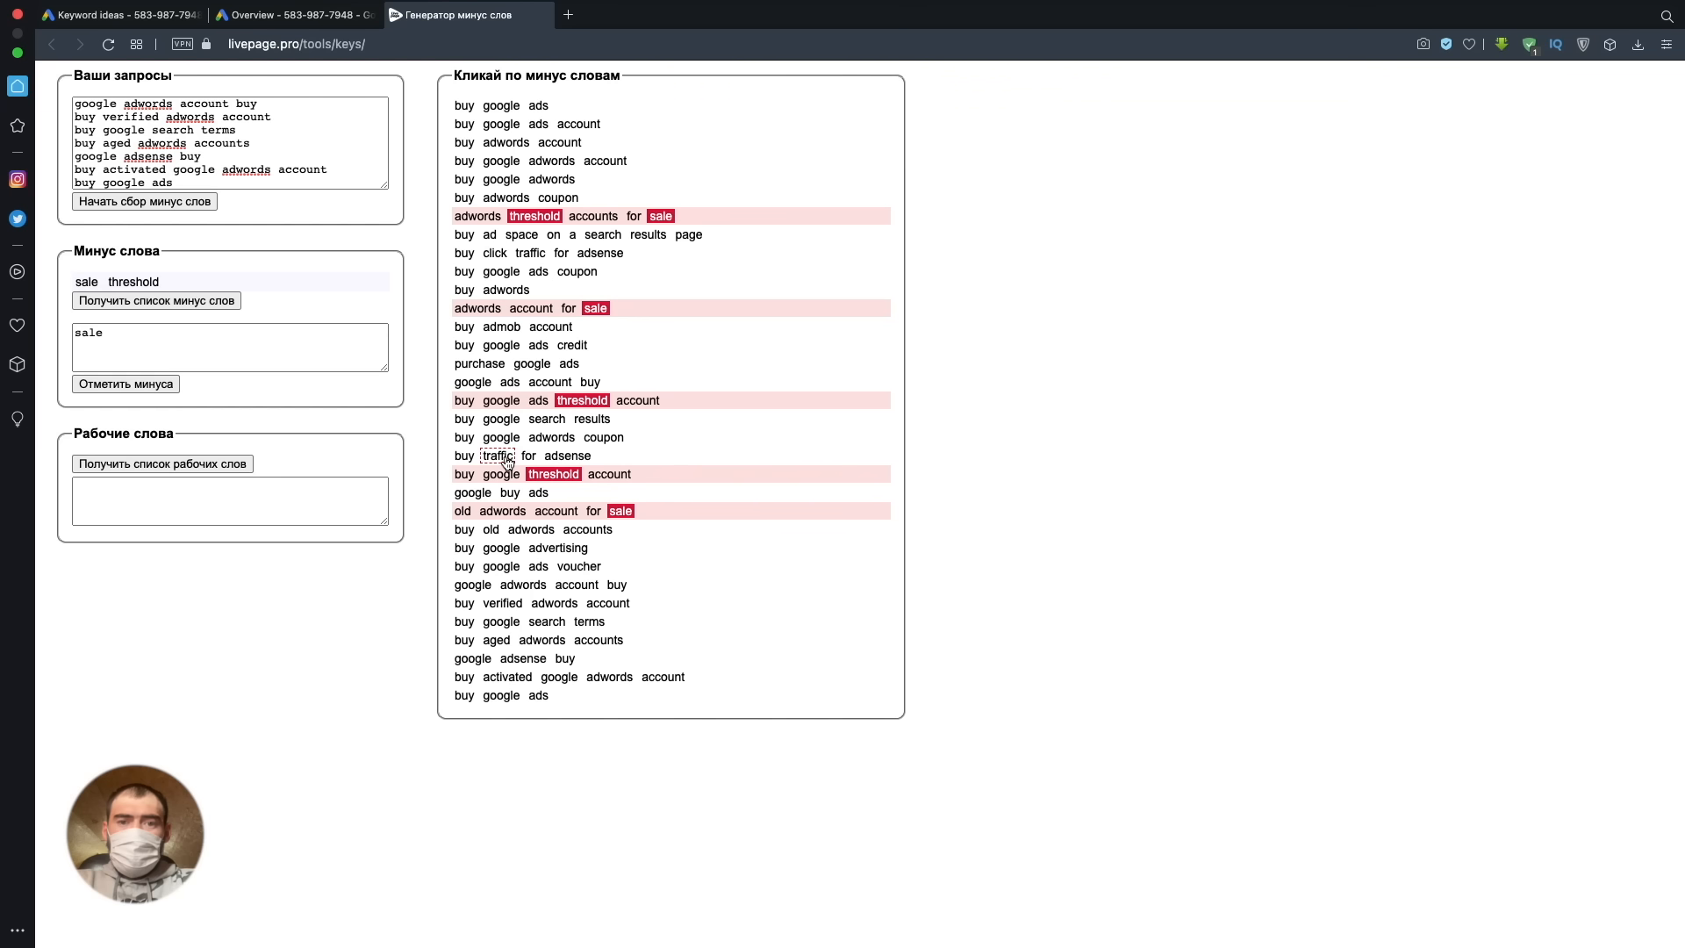
click(604, 441)
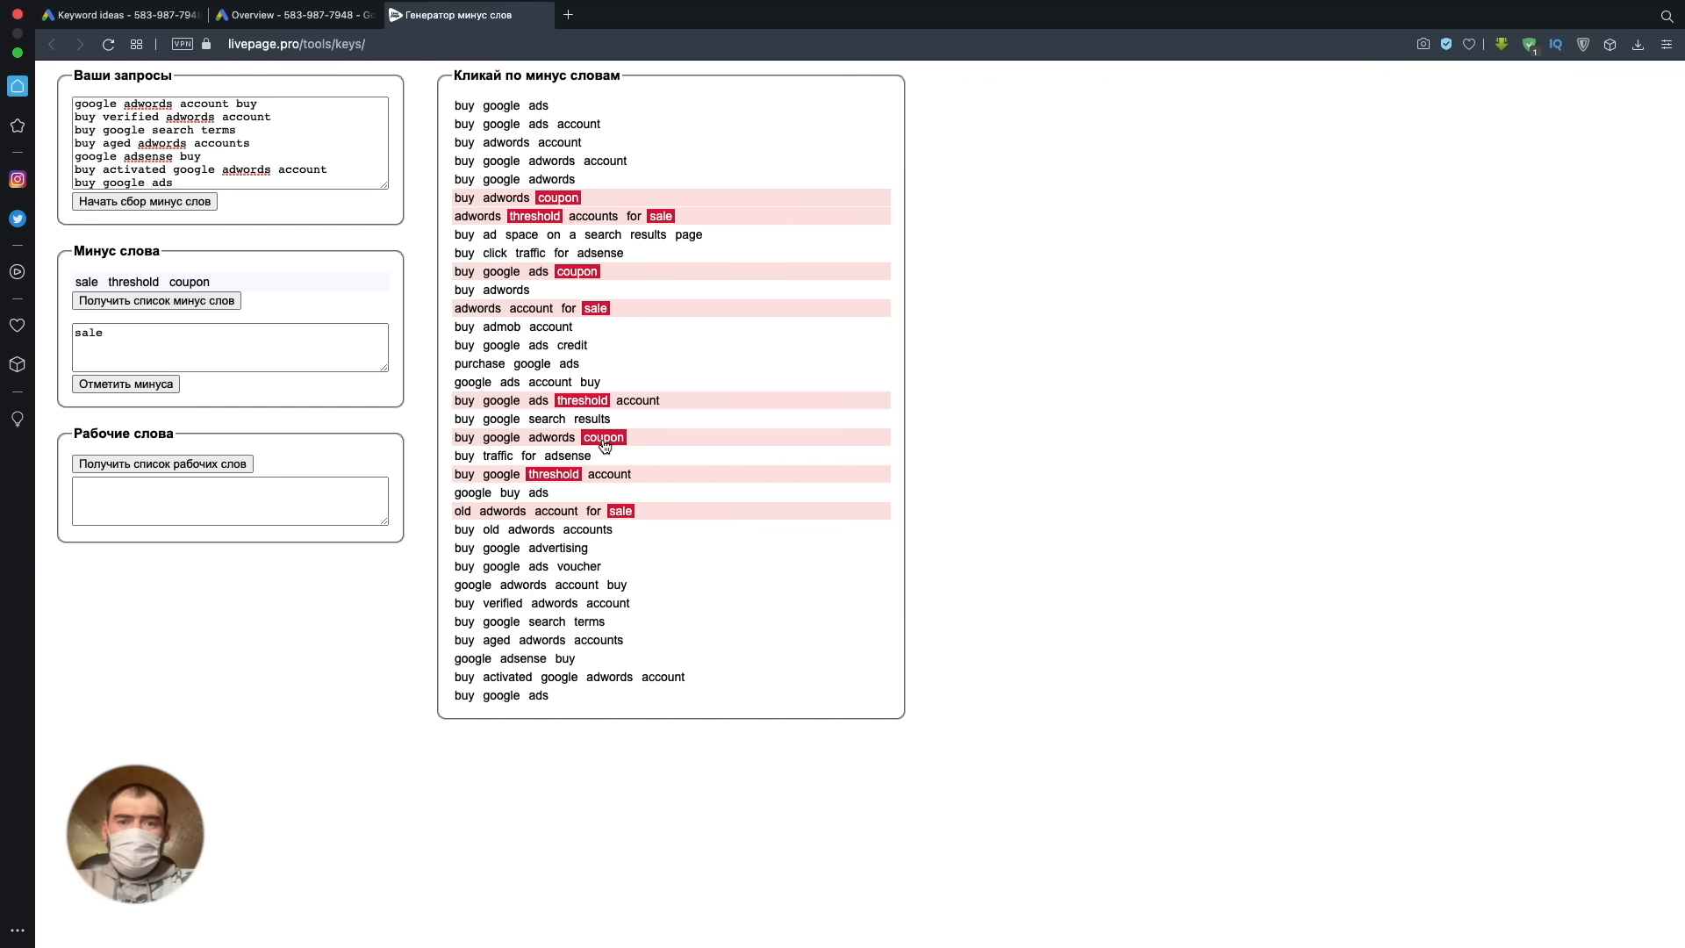
click(571, 345)
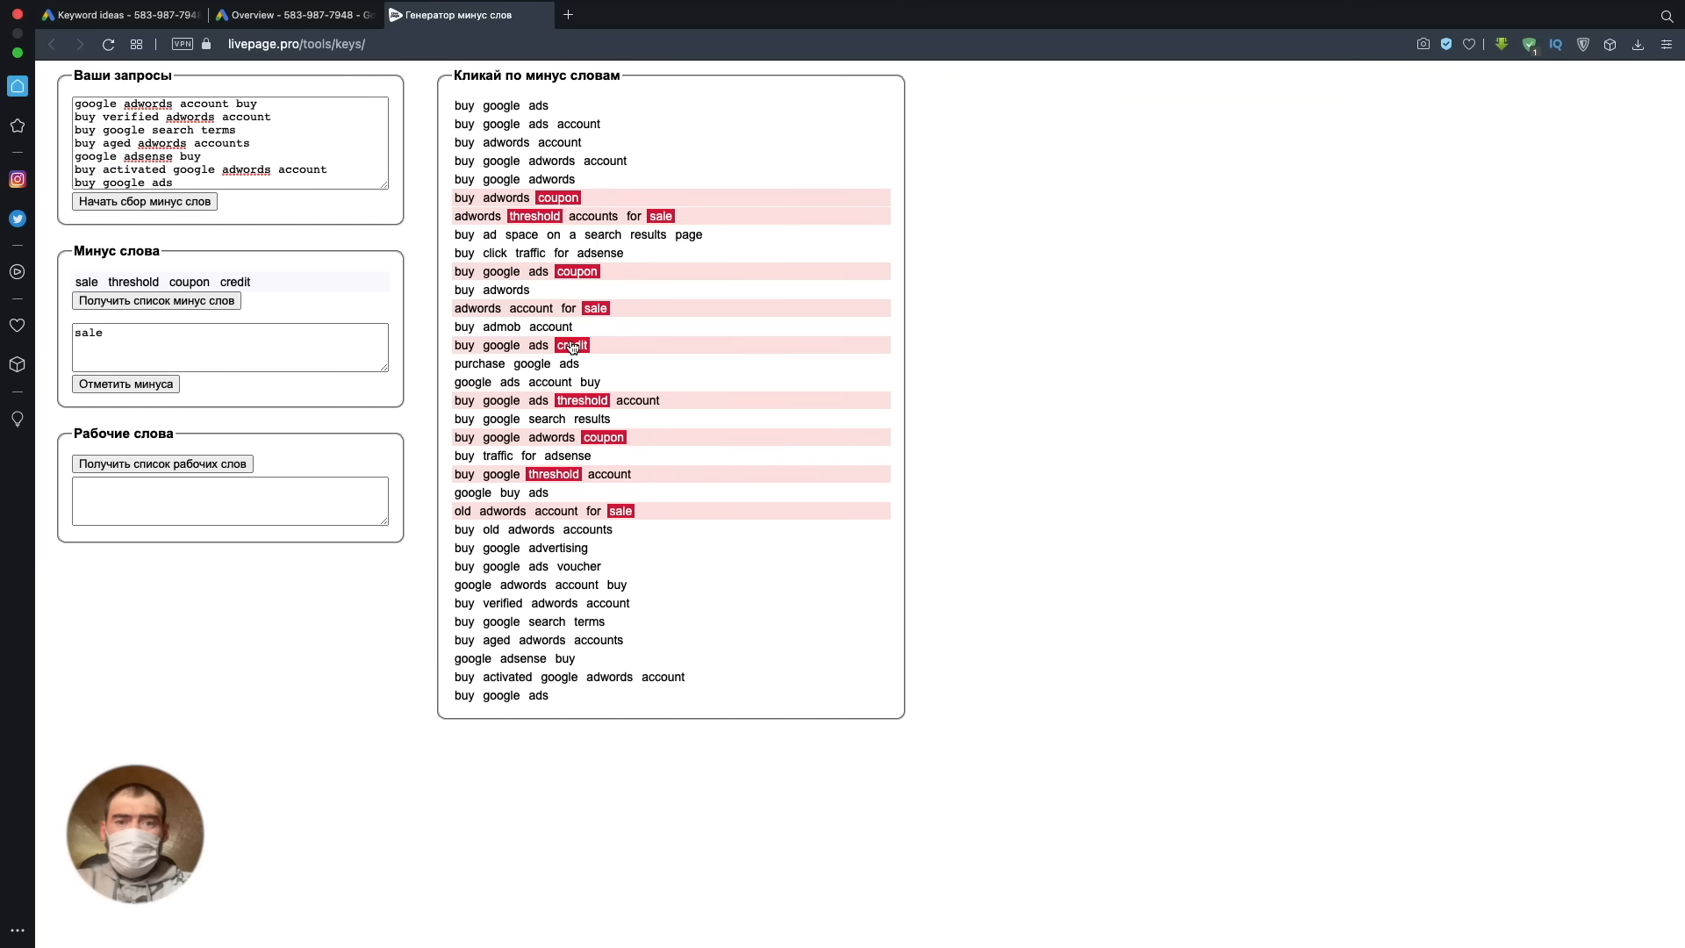
click(193, 304)
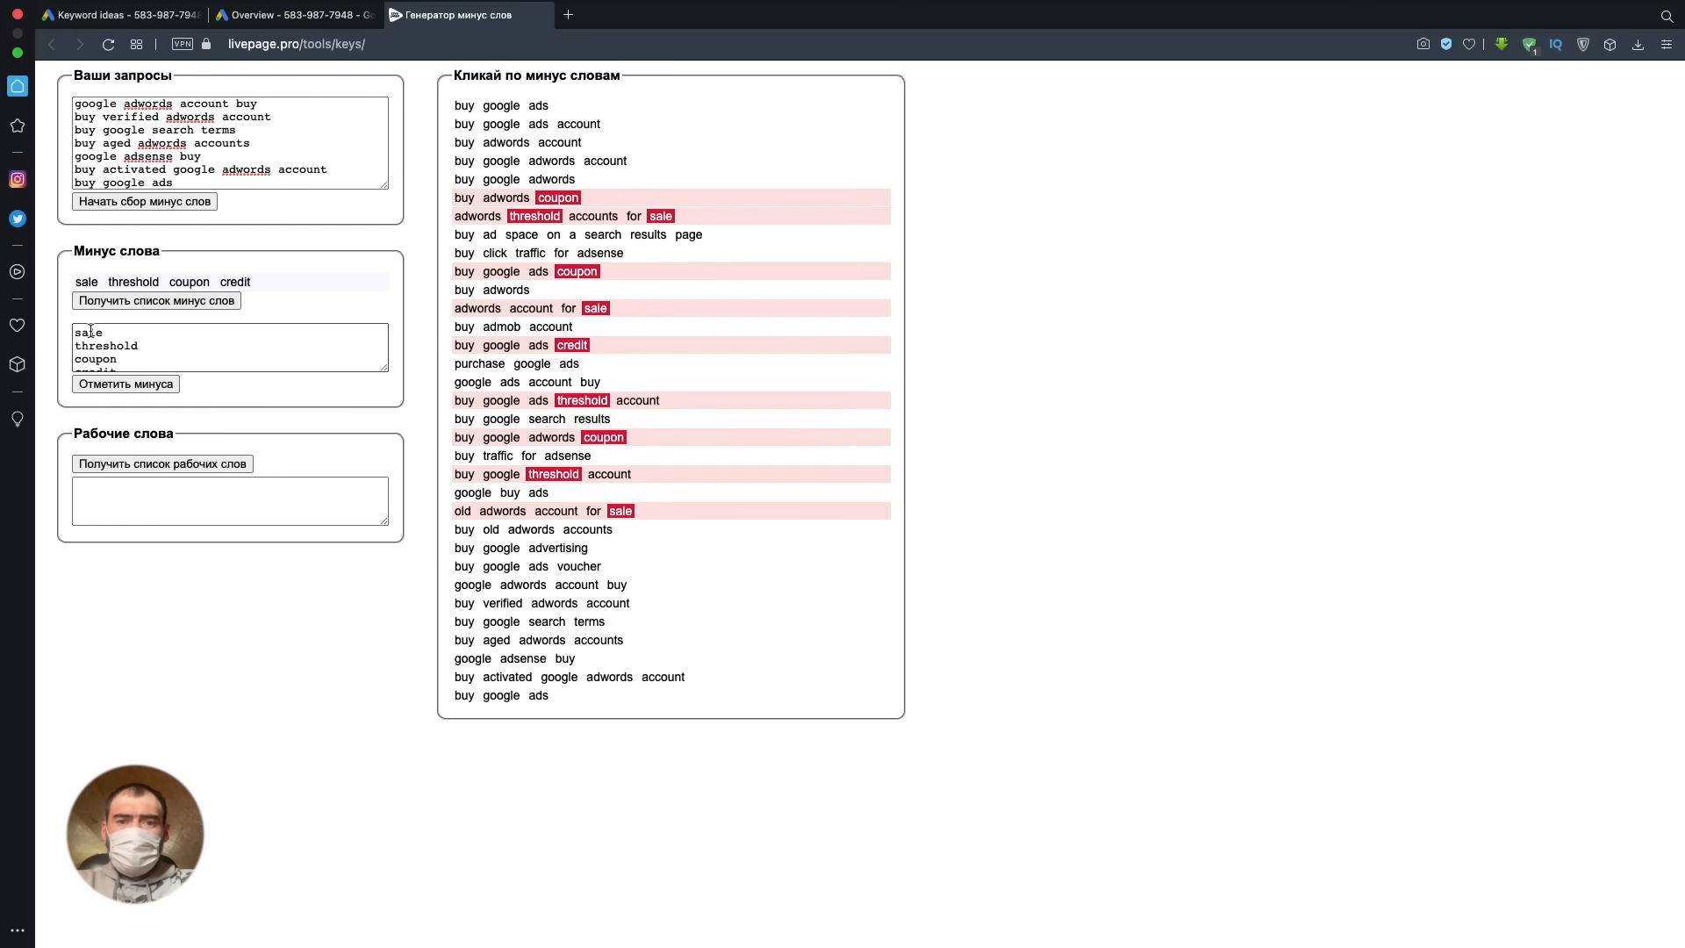
- Copy the generated negative words and paste them into column AA of the Excel keyword sheet, starting at AA4
drag(75, 331, 123, 366)
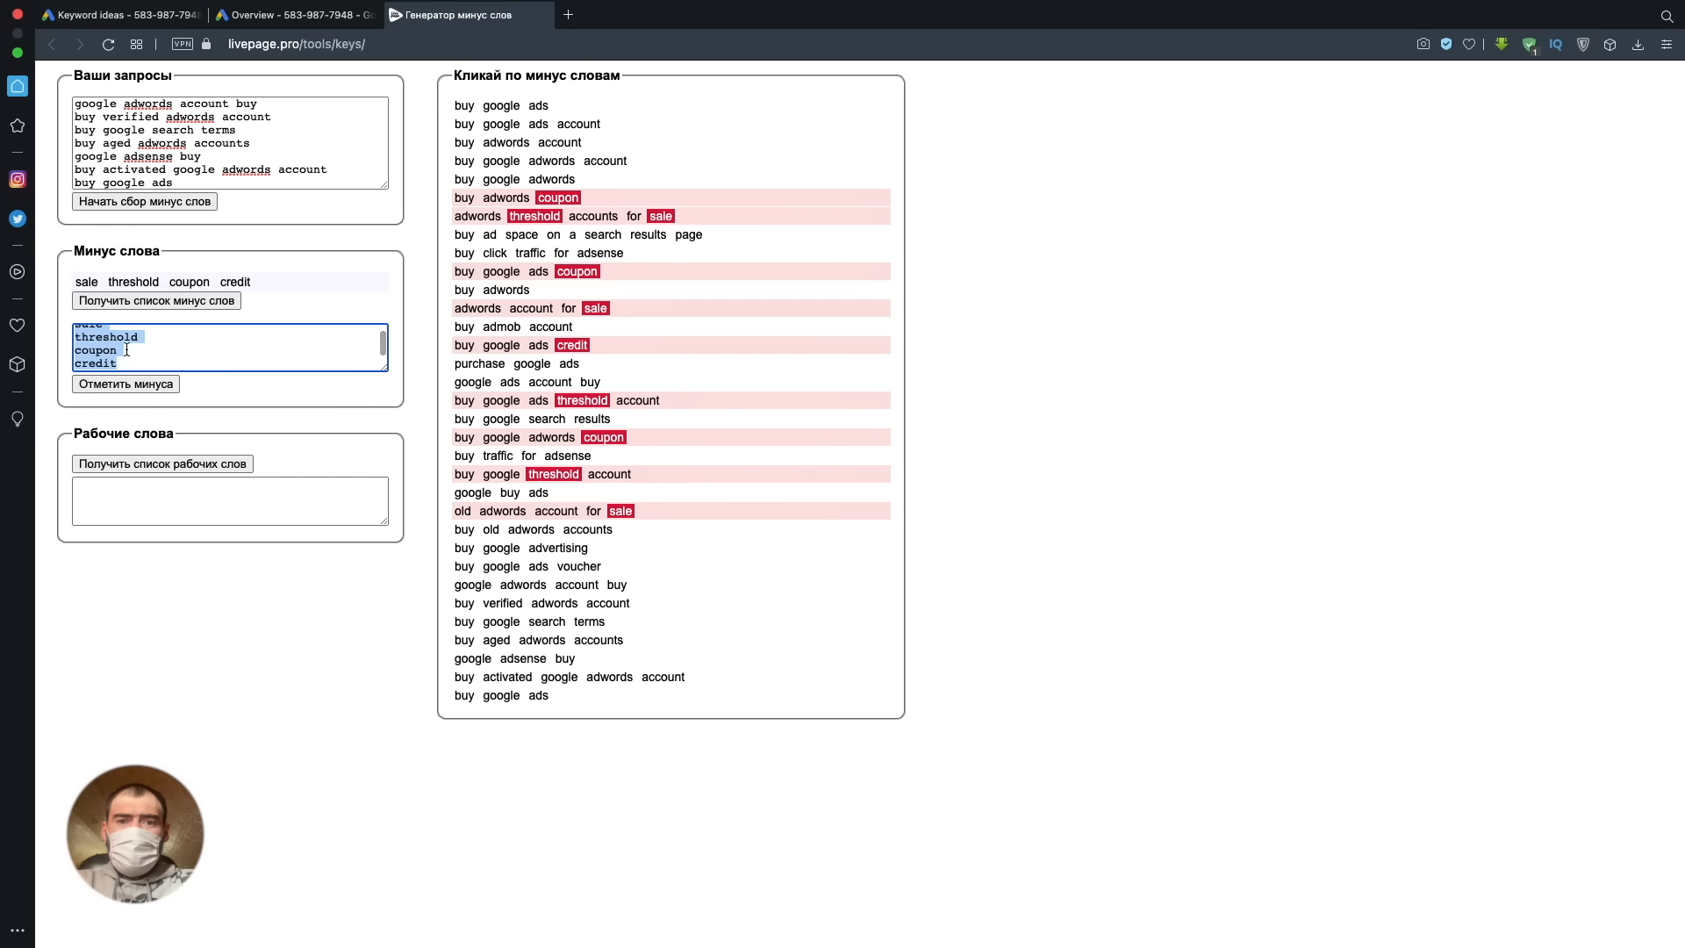
right_click(91, 349)
click(131, 449)
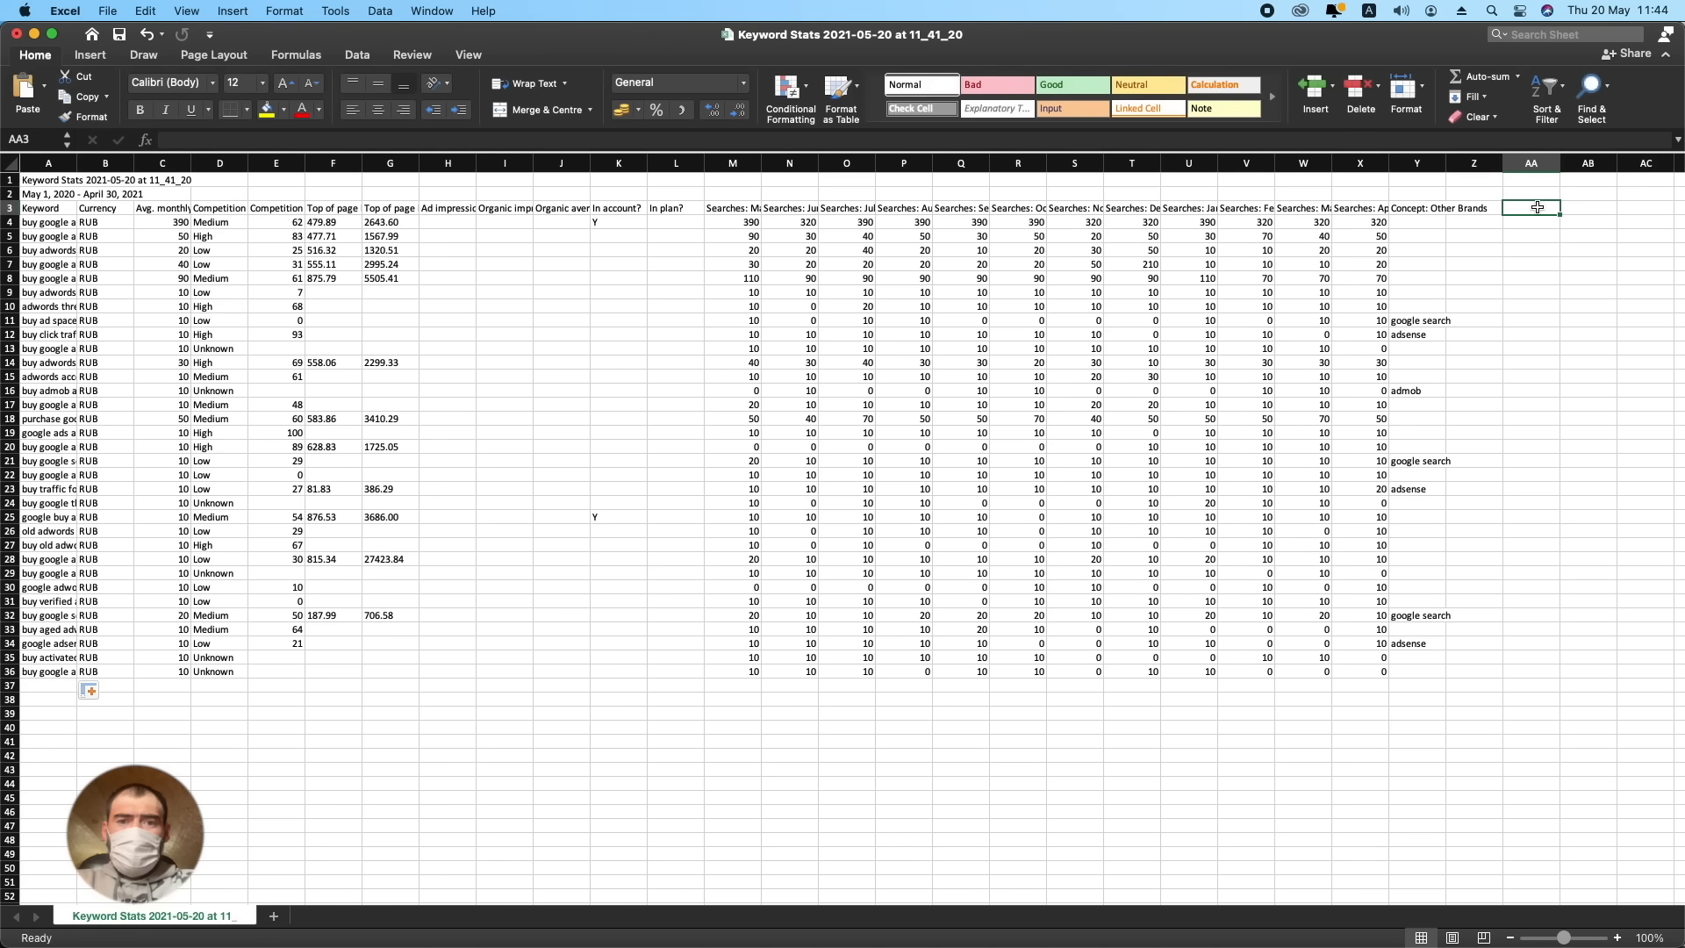
click(1531, 220)
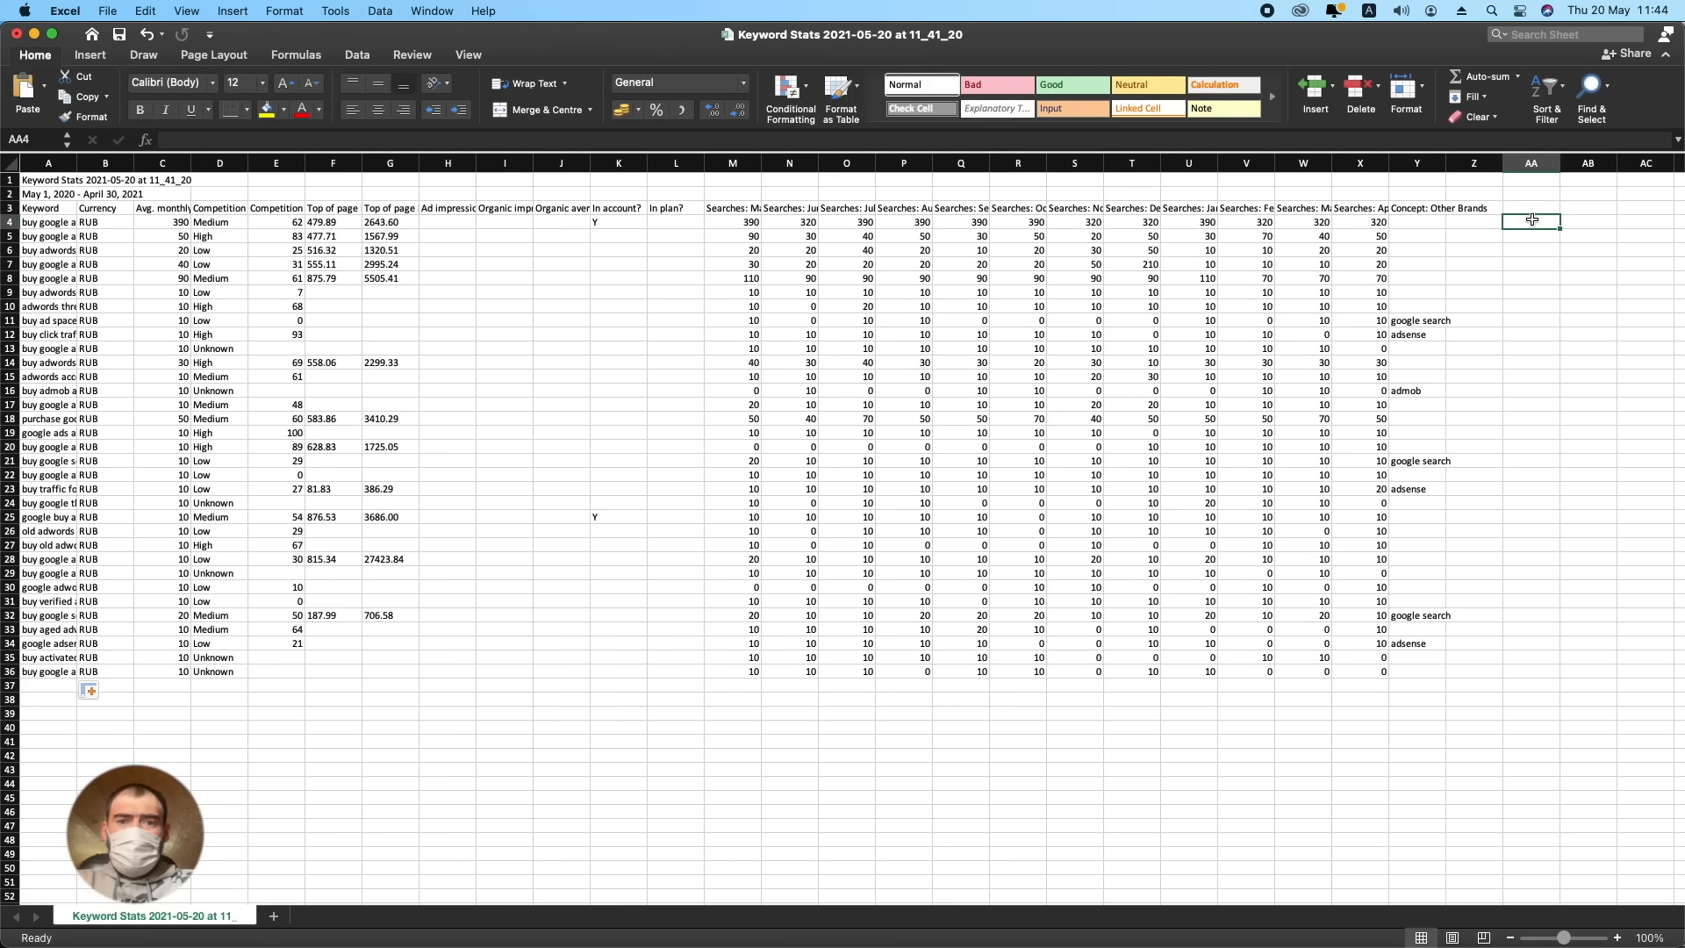
drag(1560, 227, 1558, 680)
key(super+v)
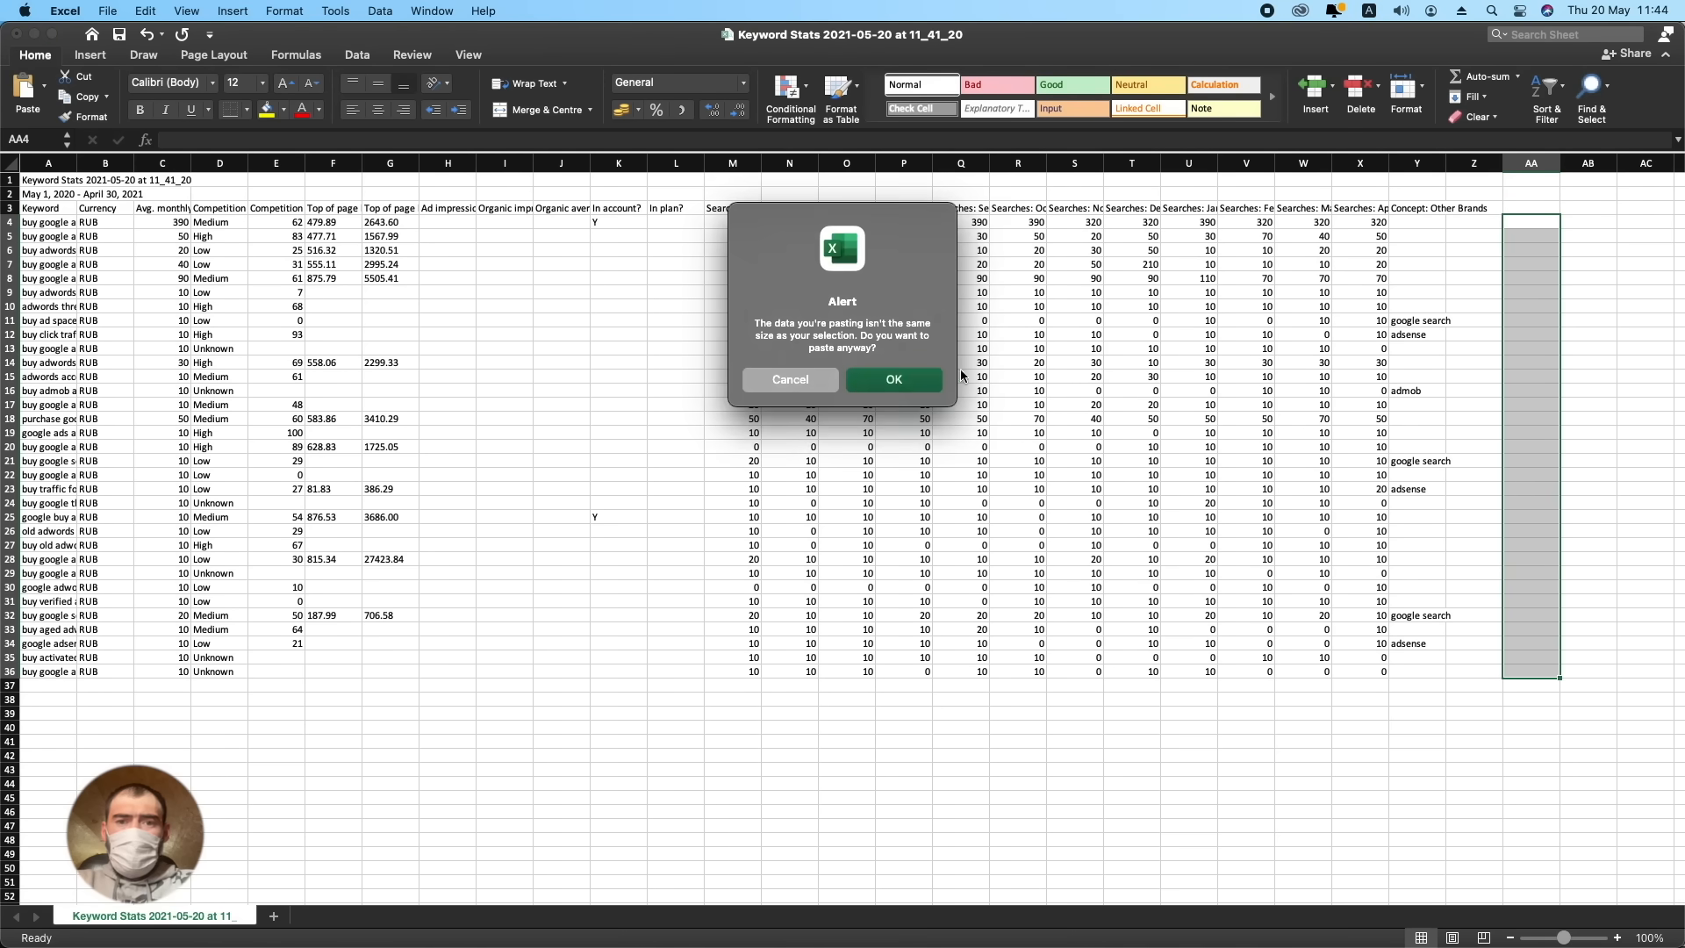
click(898, 379)
click(1528, 312)
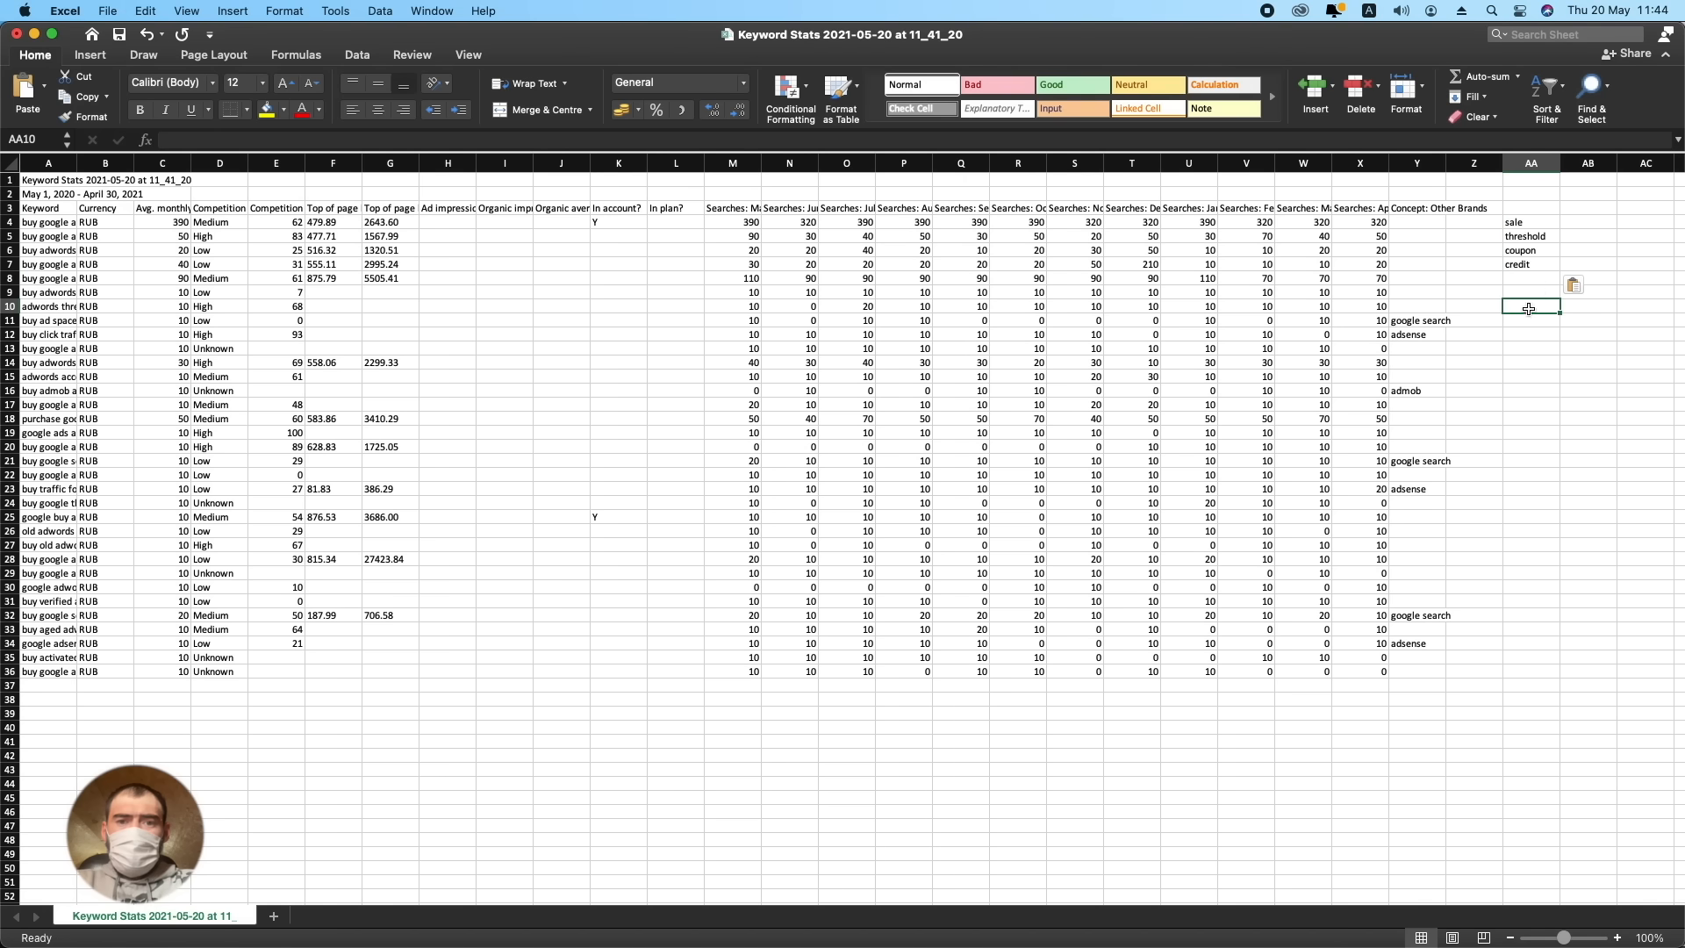
- Enter the heading "Minus" in cell AA3 above the negative words
click(1523, 207)
text(Minuse)
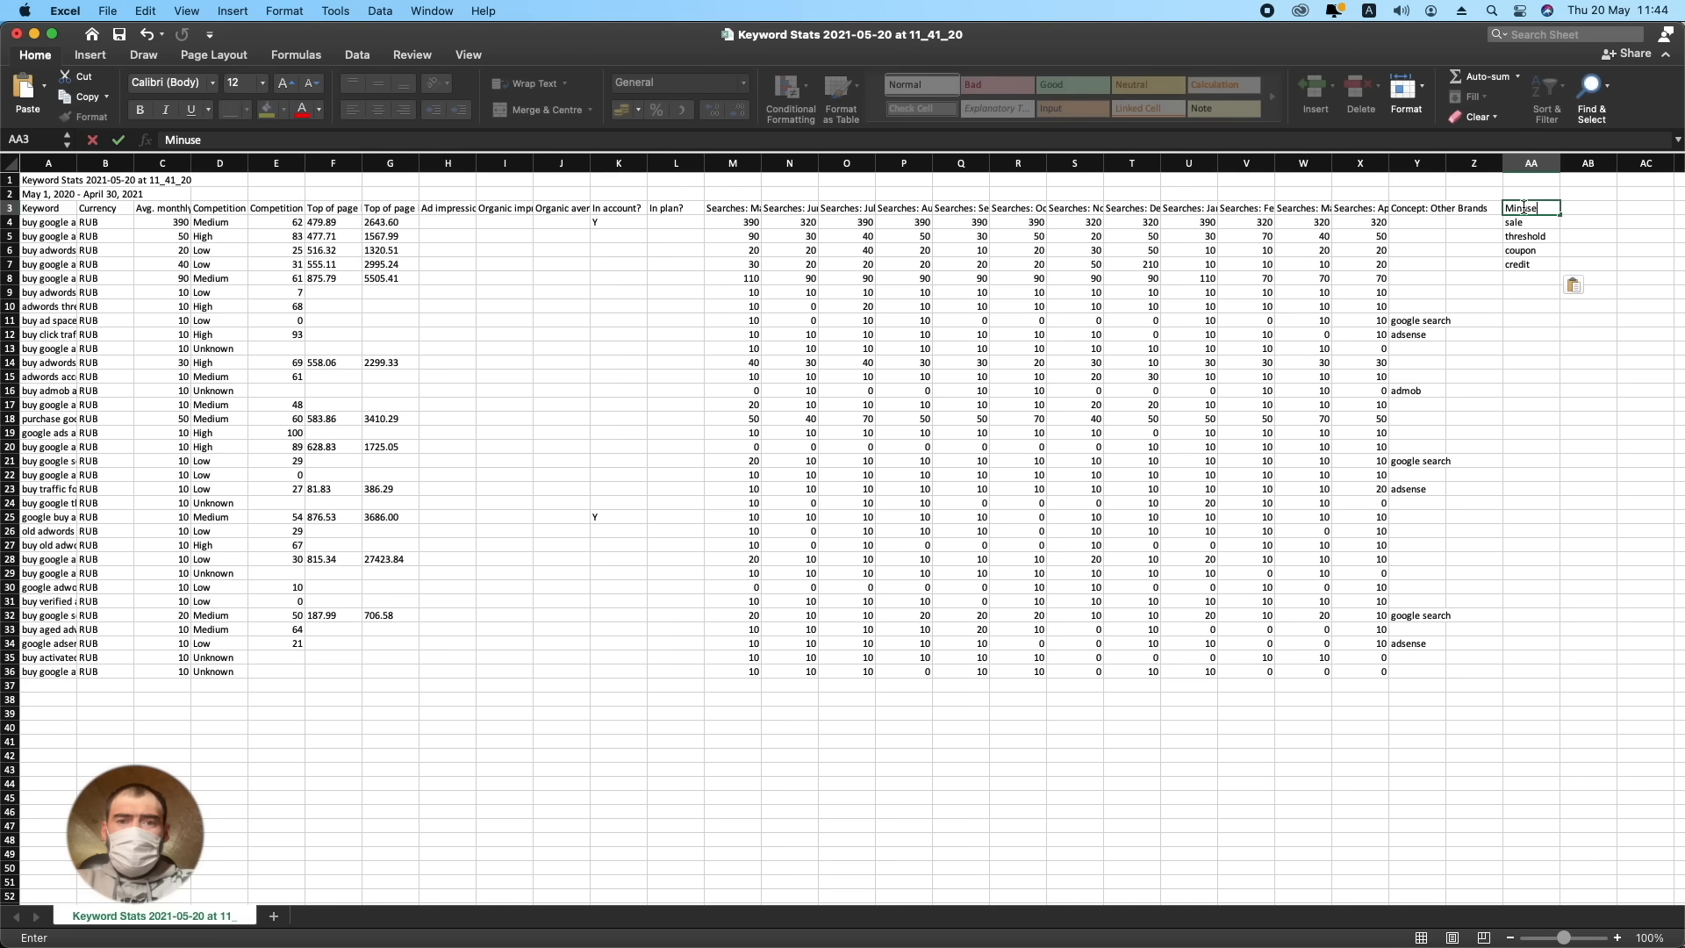
key(BackSpace)
key(BackSpace)
key(BackSpace)
text(u)
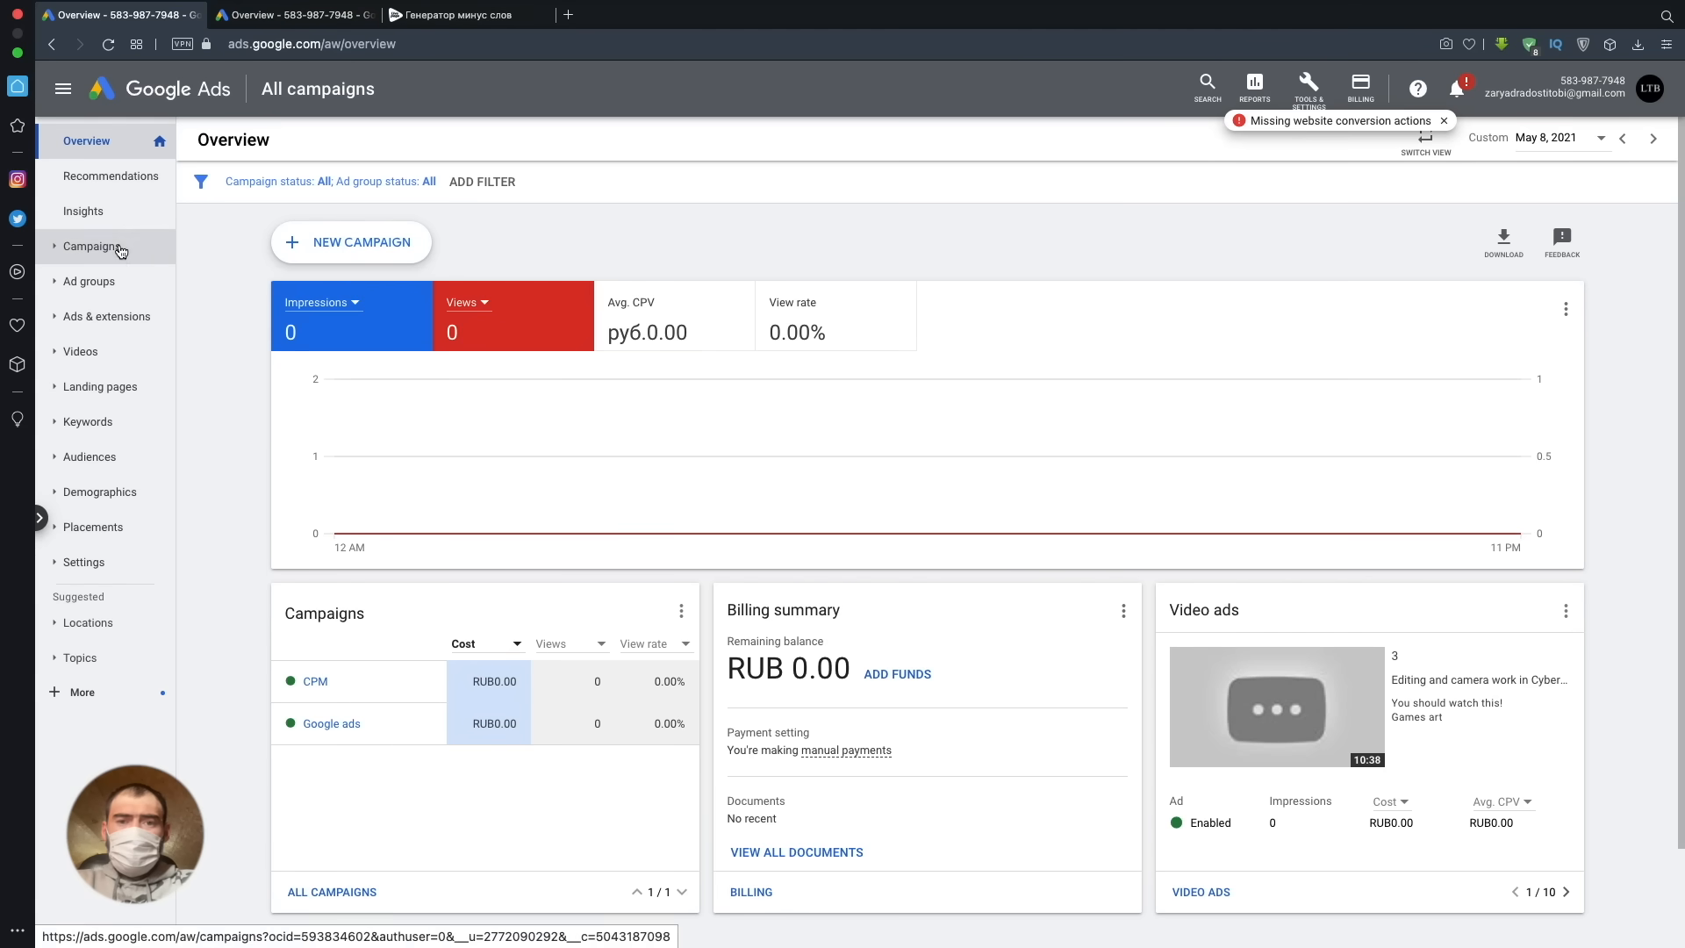
- In Google Ads, start a new ad group in the "Google ads" Search campaign and set its default bid to RUB 20
click(120, 249)
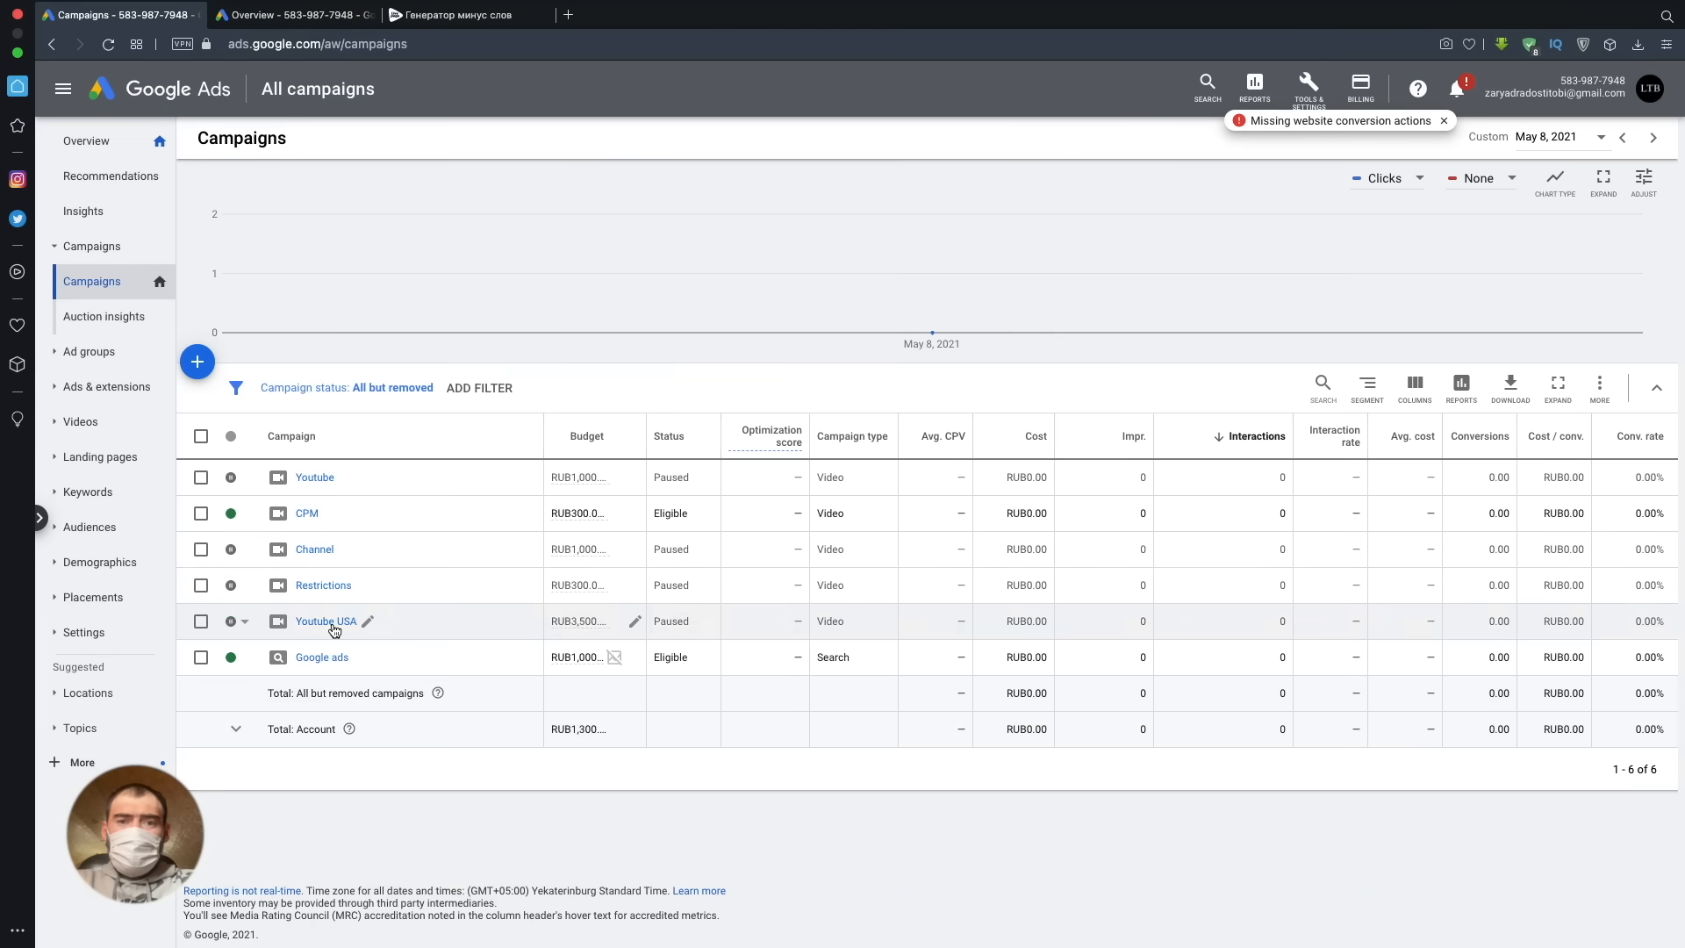
click(322, 657)
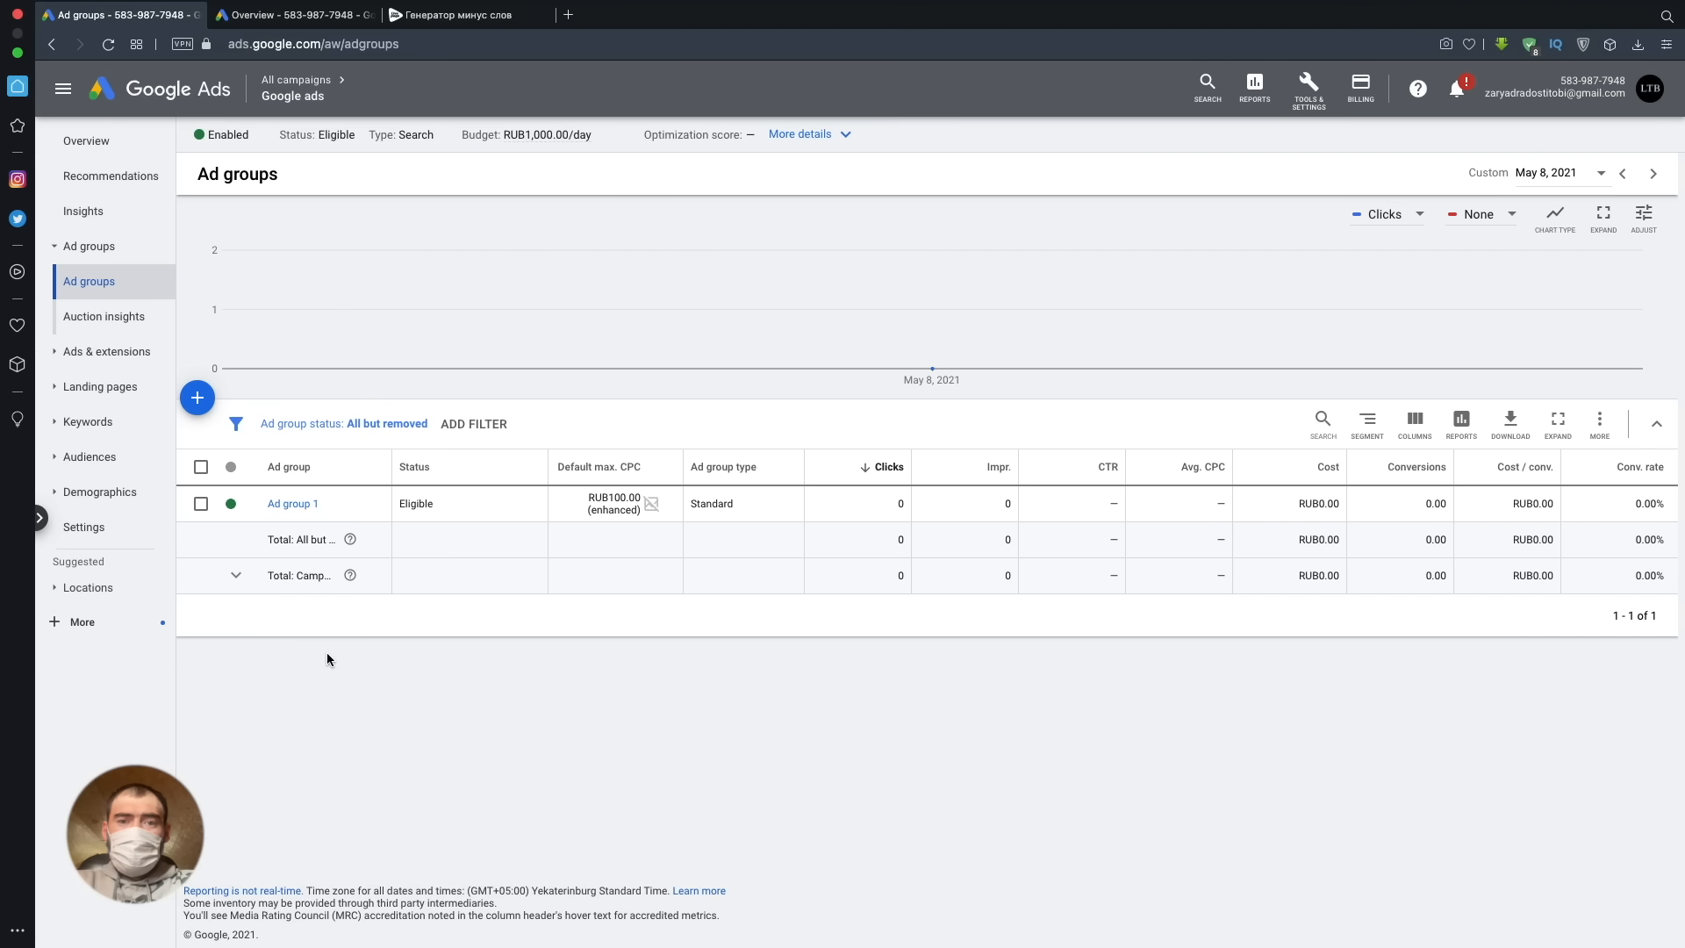
click(207, 409)
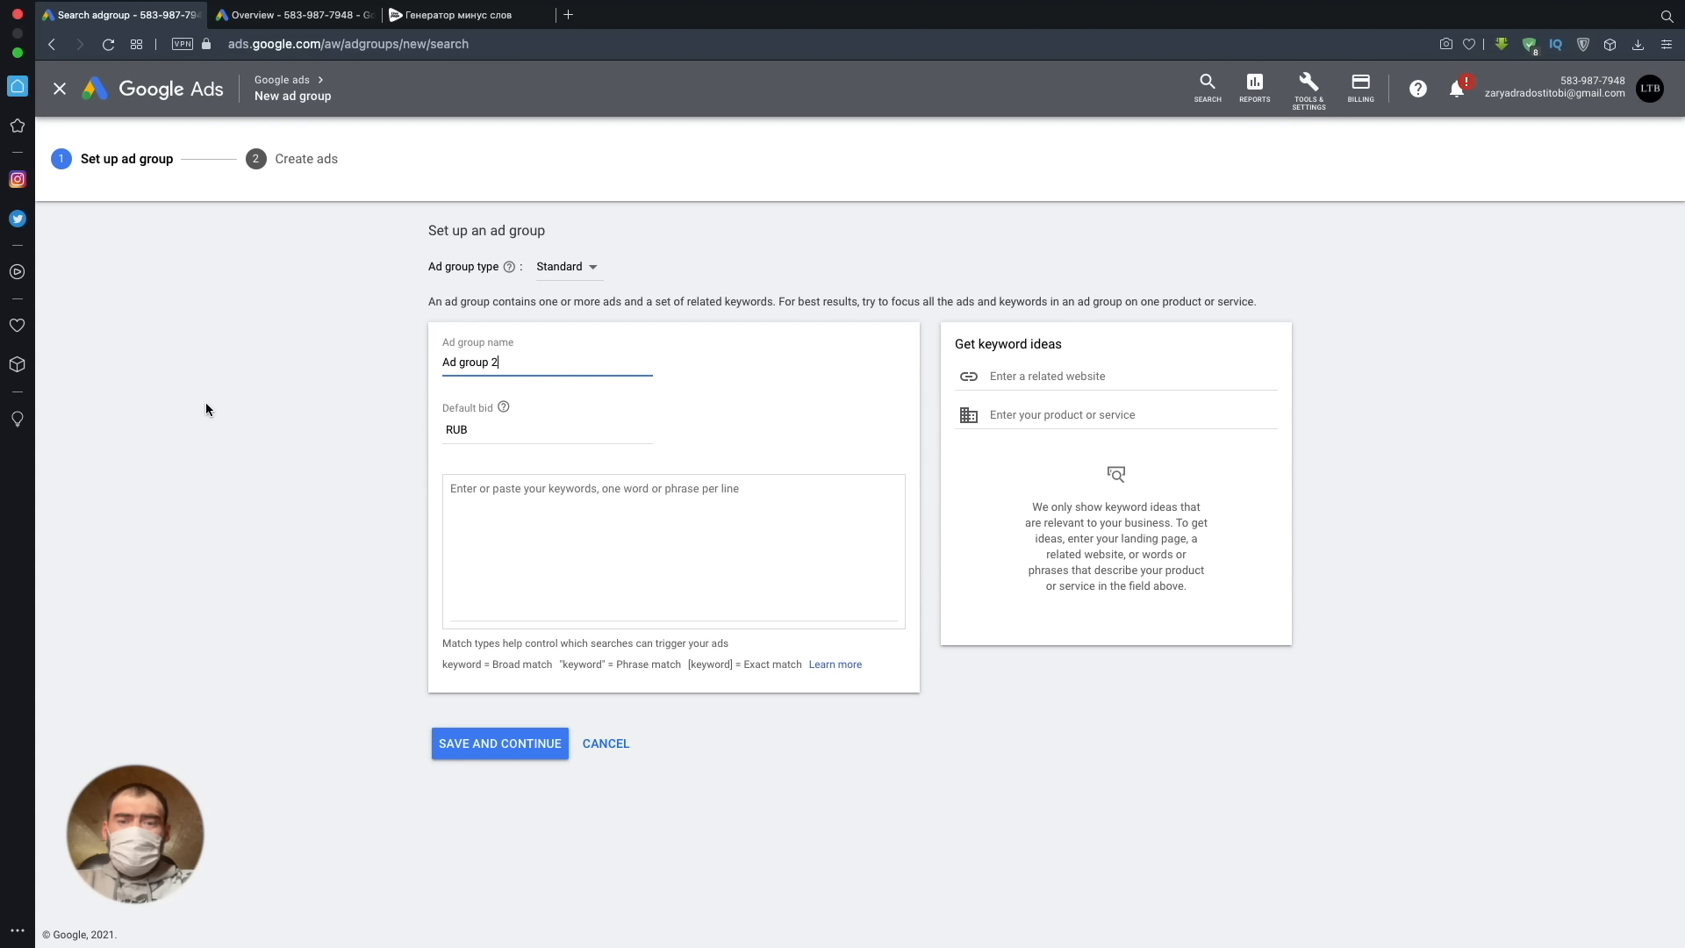
click(532, 432)
text(20)
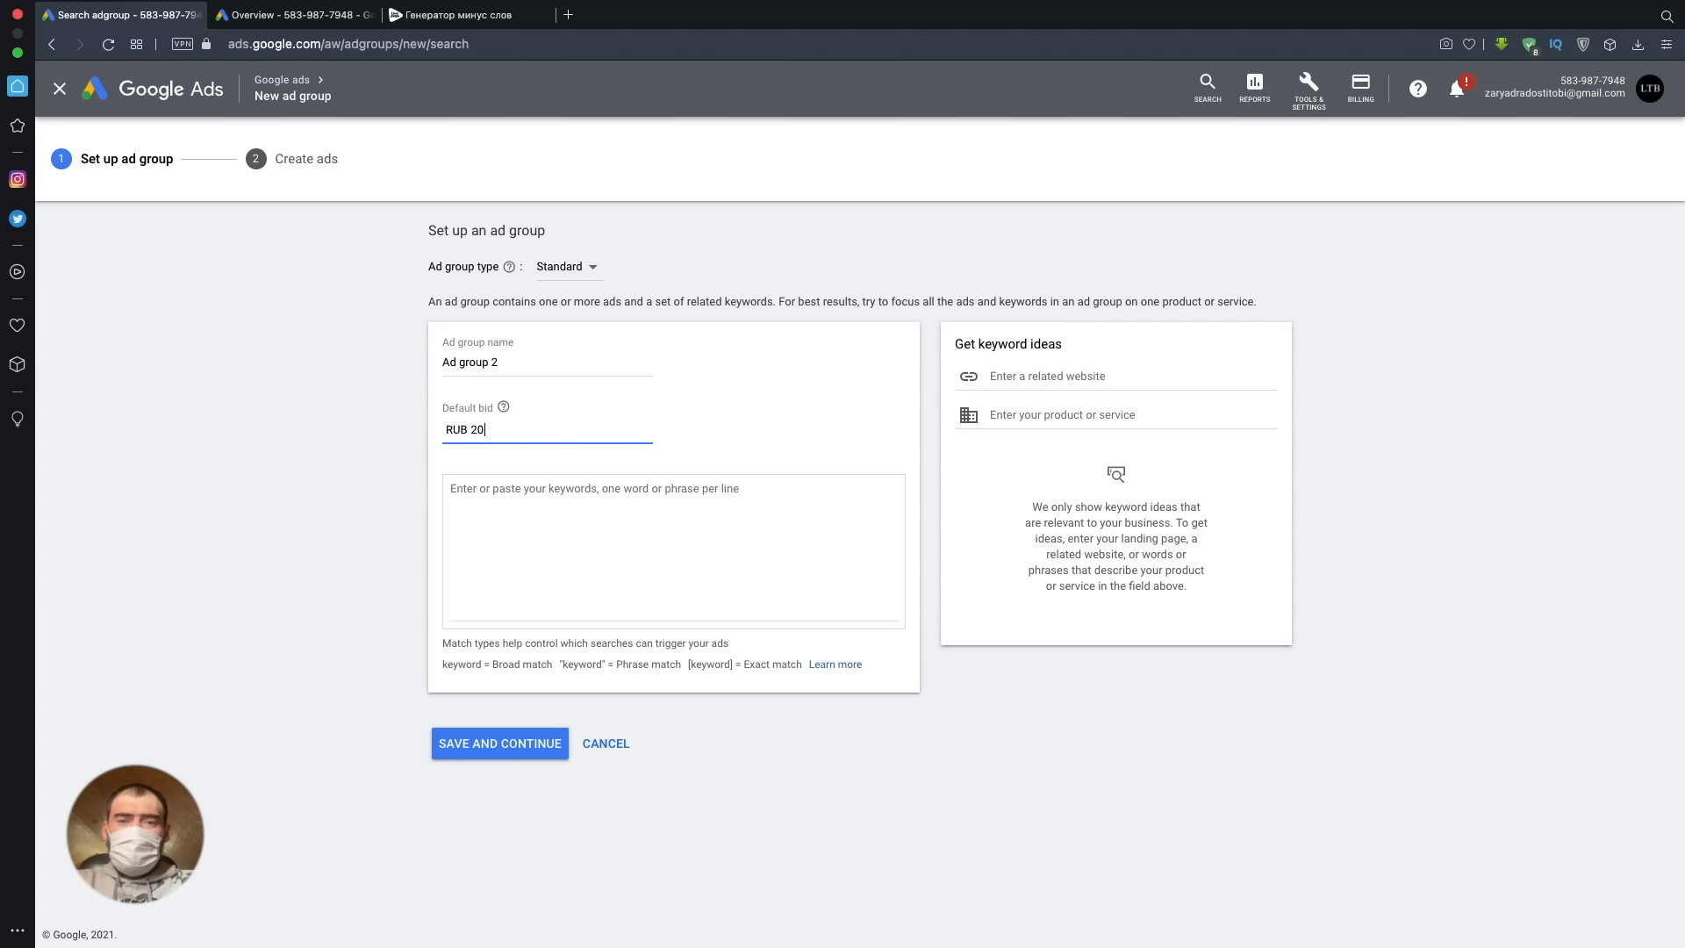
- Copy the keyword "buy google ads" from cell A4 of the Excel sheet into the new ad group's keyword list
click(621, 517)
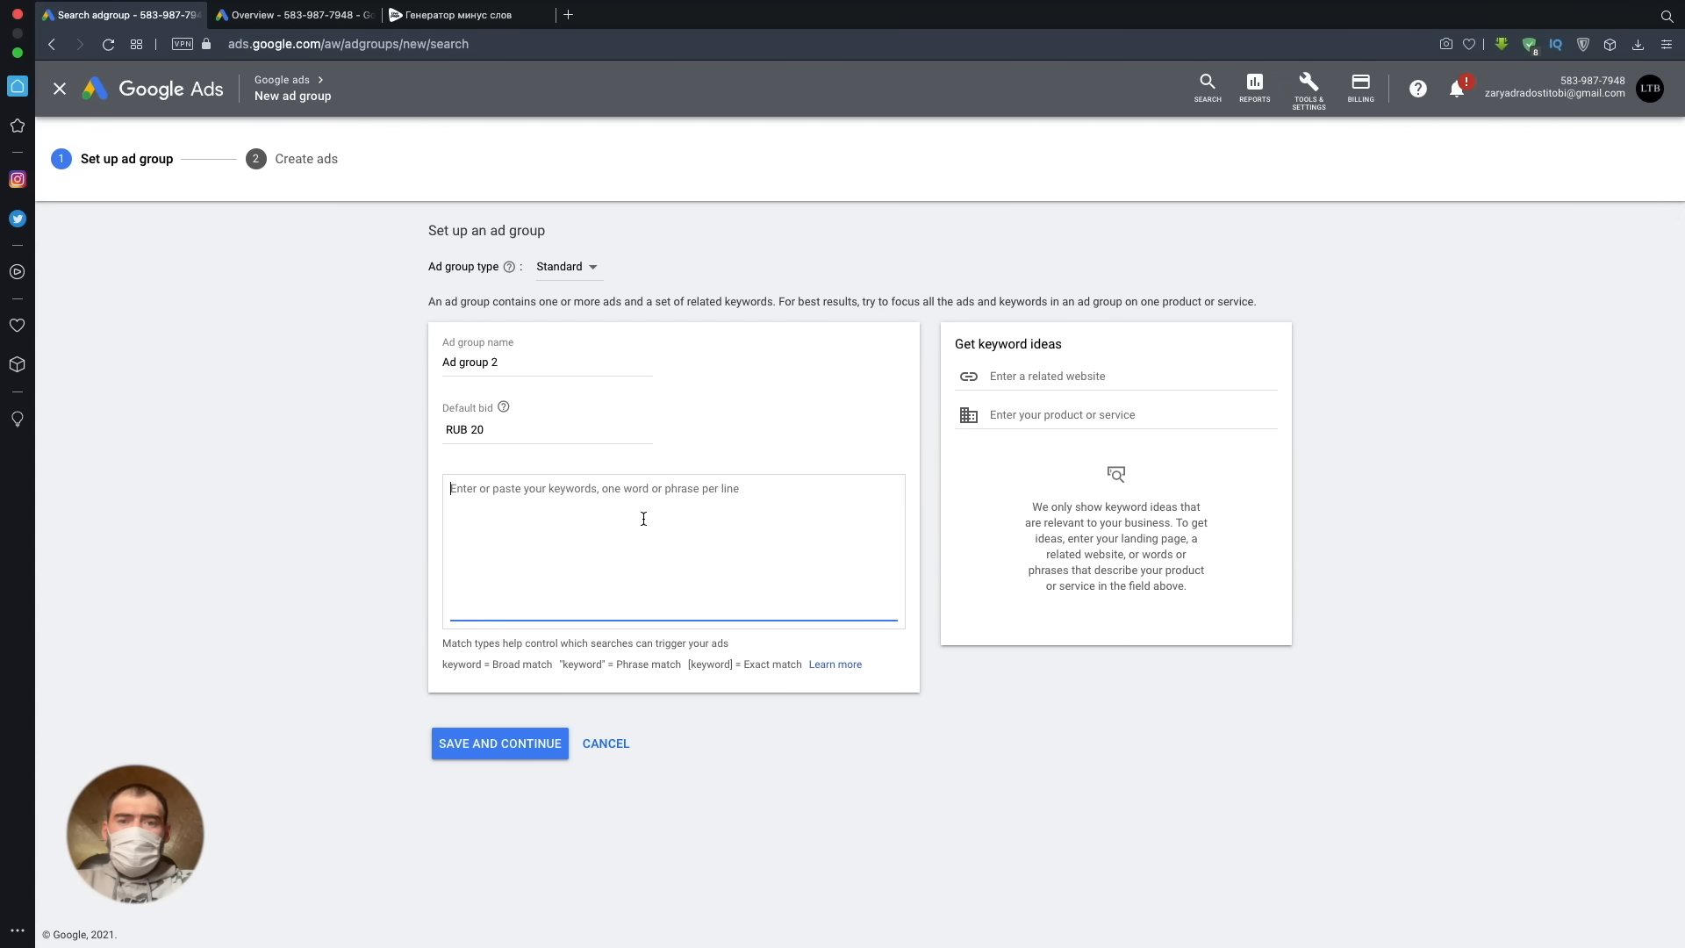
mouse_move(1132, 934)
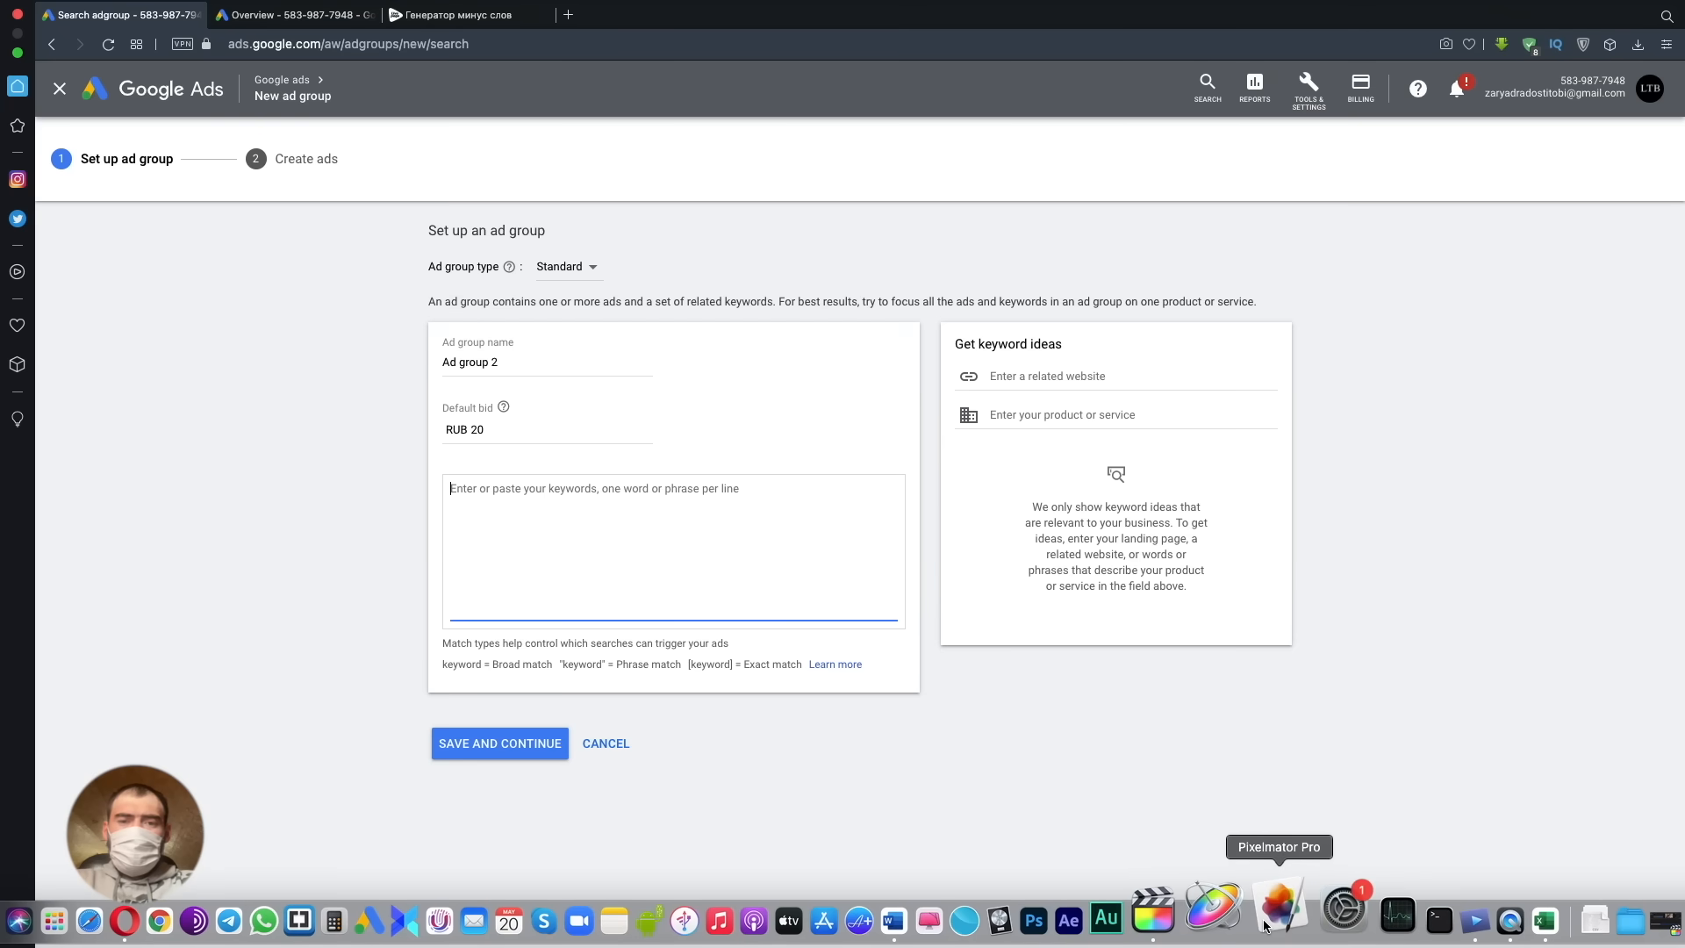
click(1544, 920)
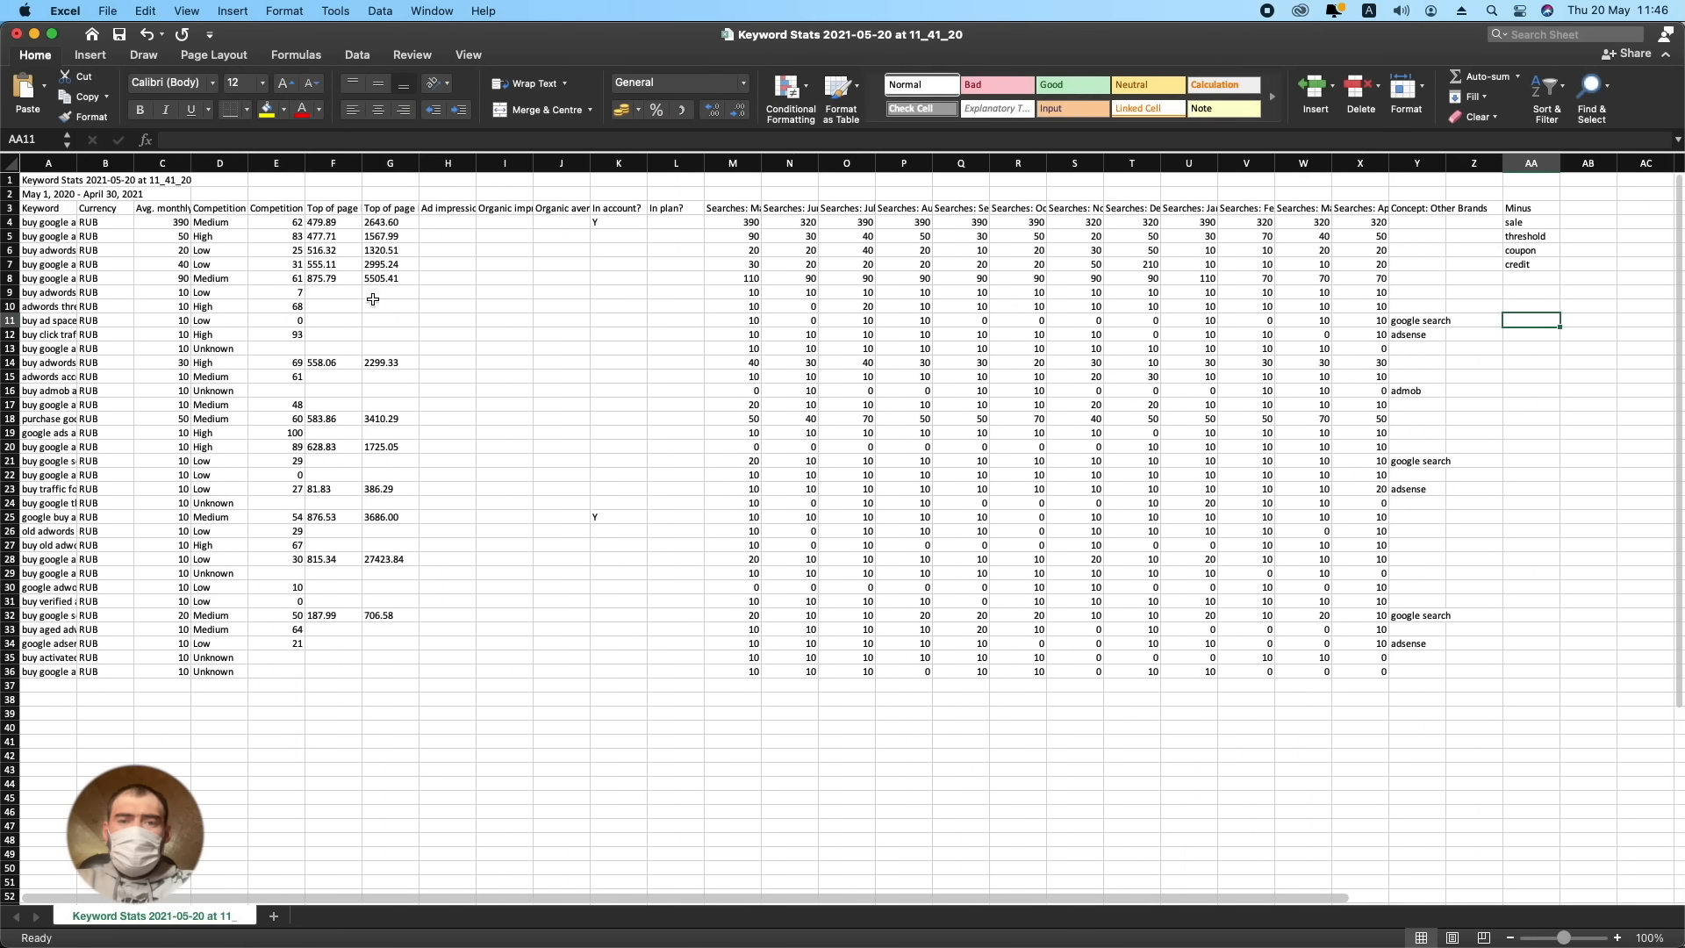
click(53, 222)
click(275, 139)
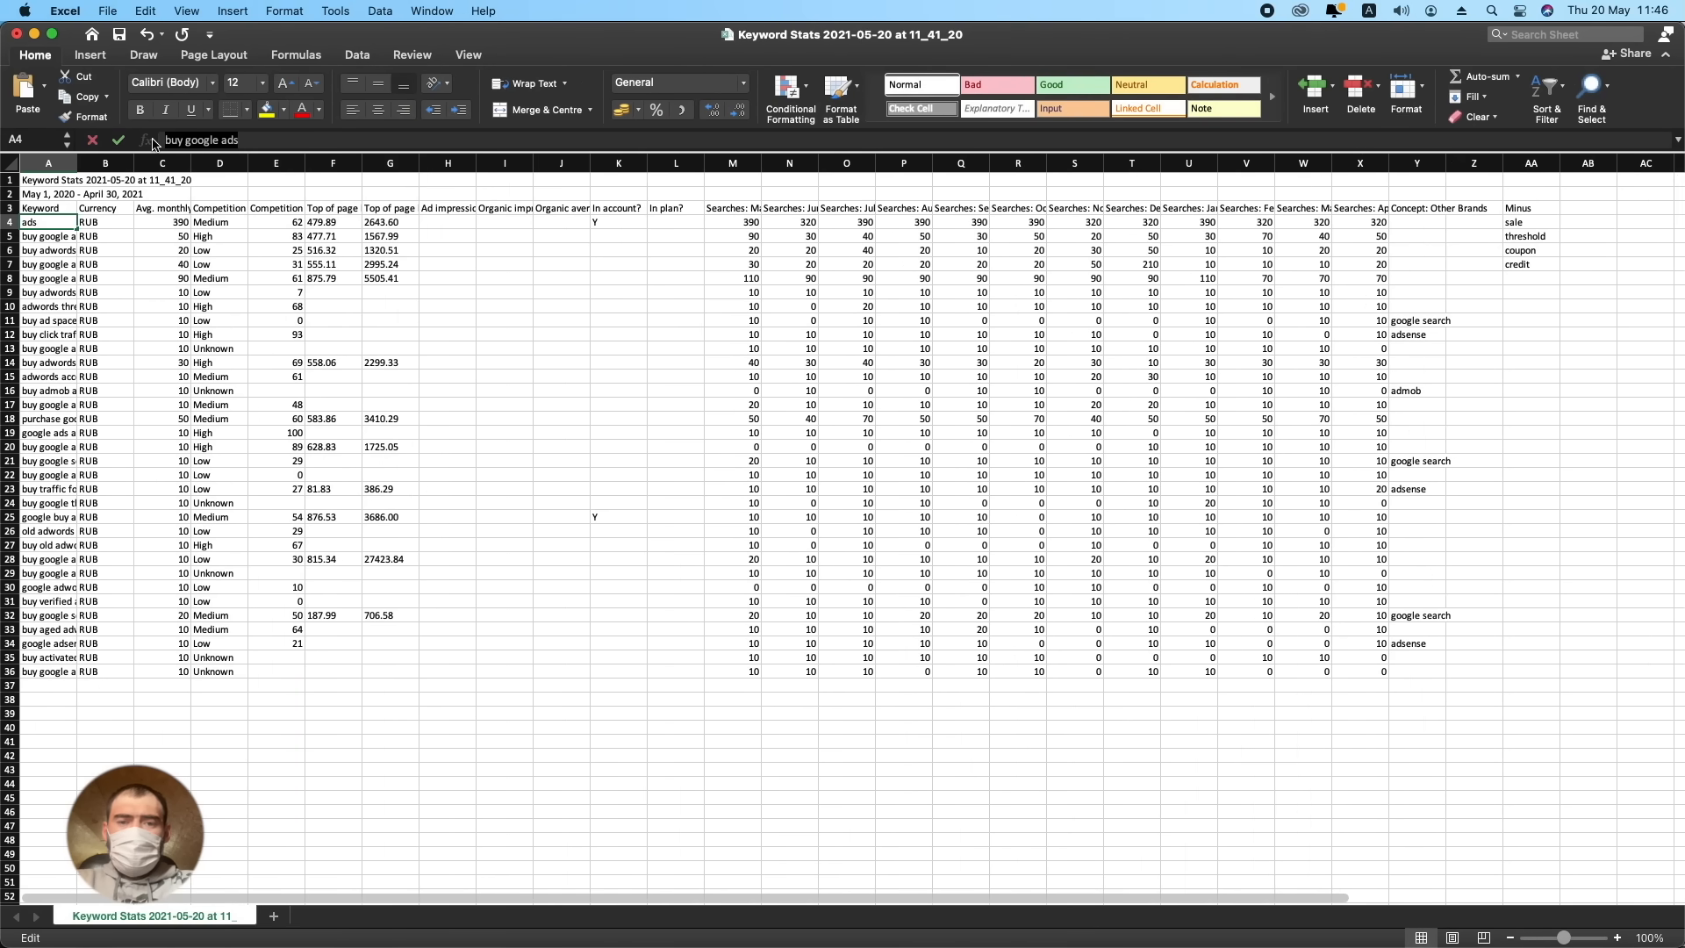
click(183, 913)
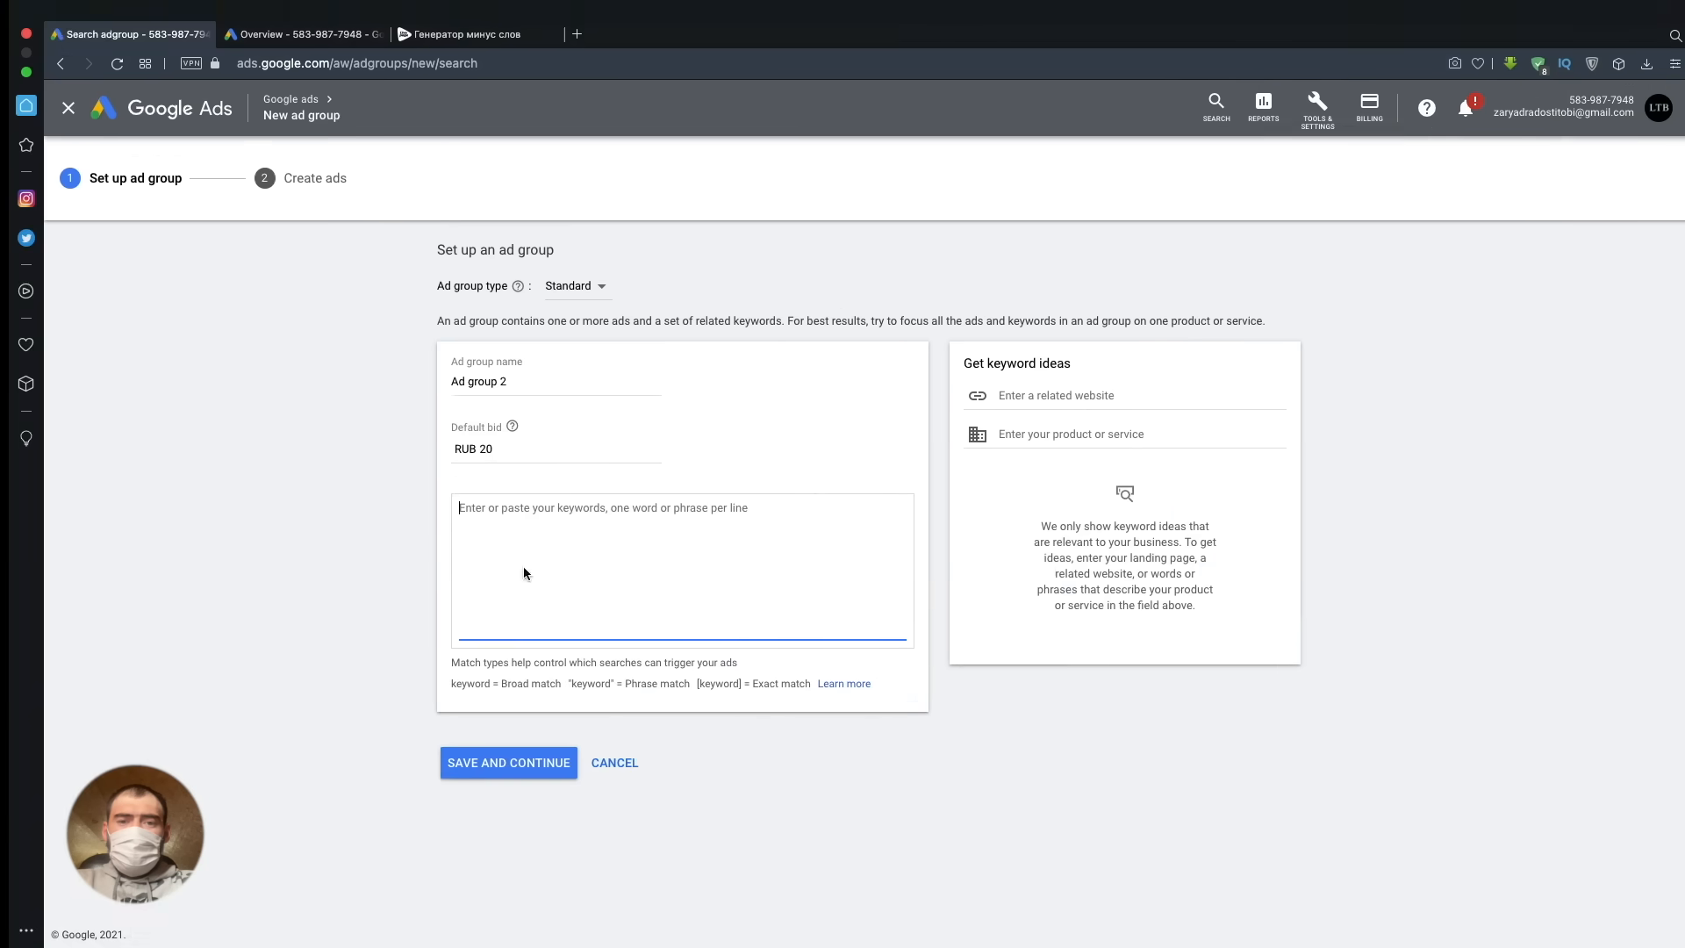
text(buy google ads)
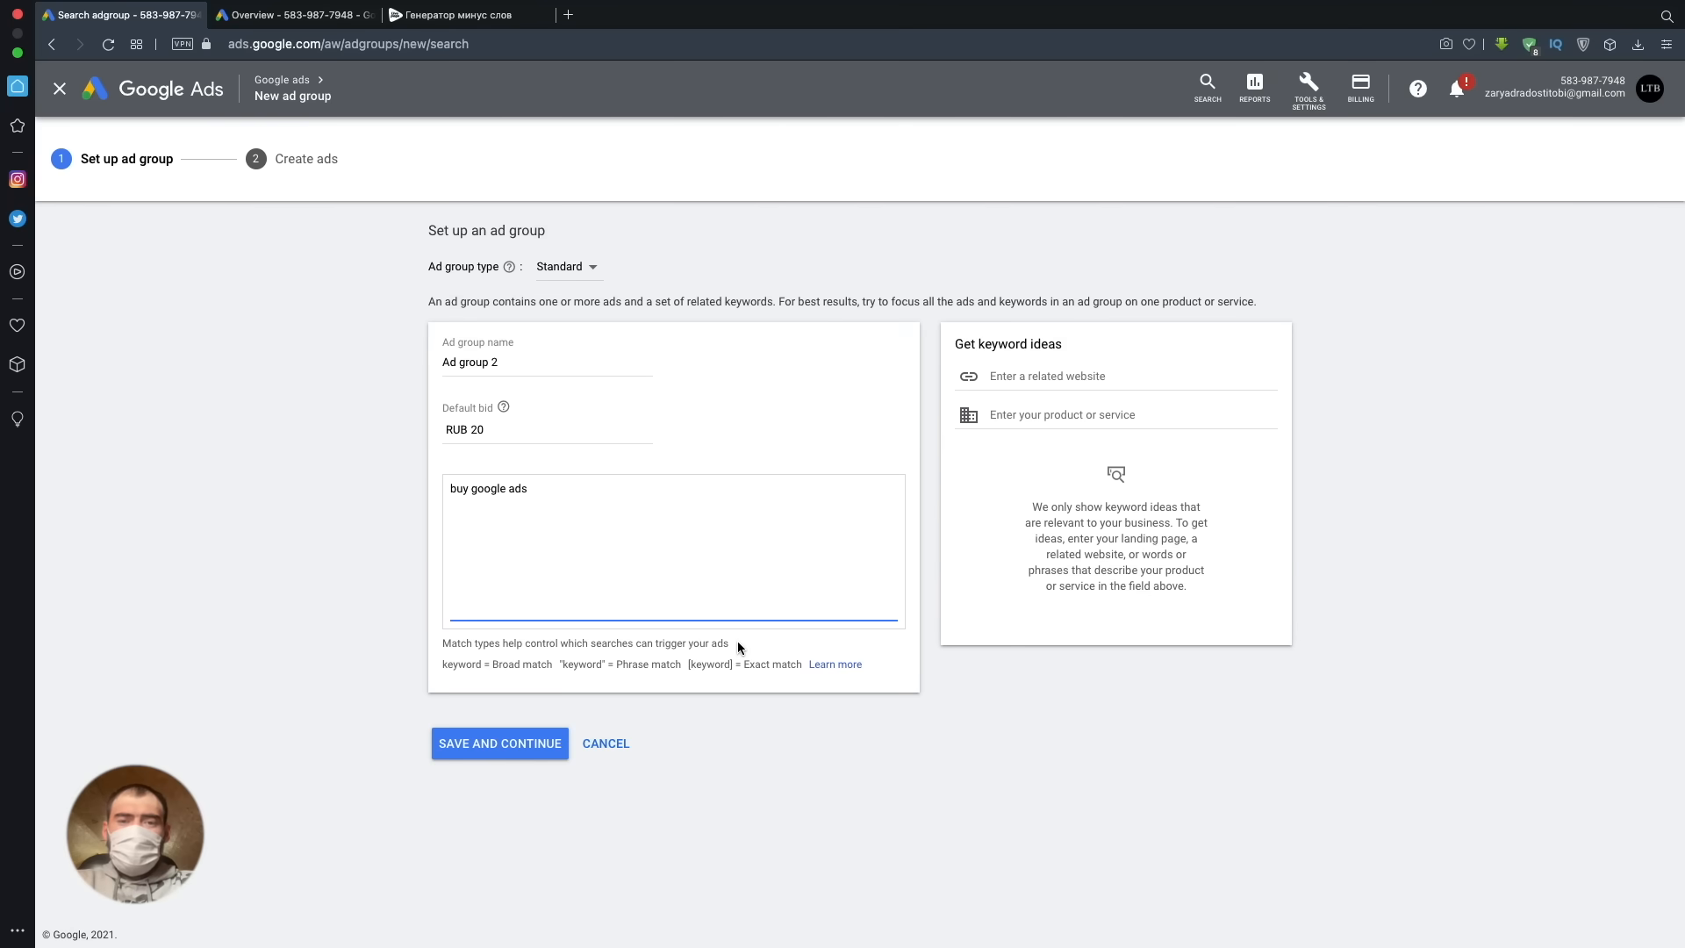
click(317, 44)
click(321, 44)
double_click(320, 44)
key(ctrl+c)
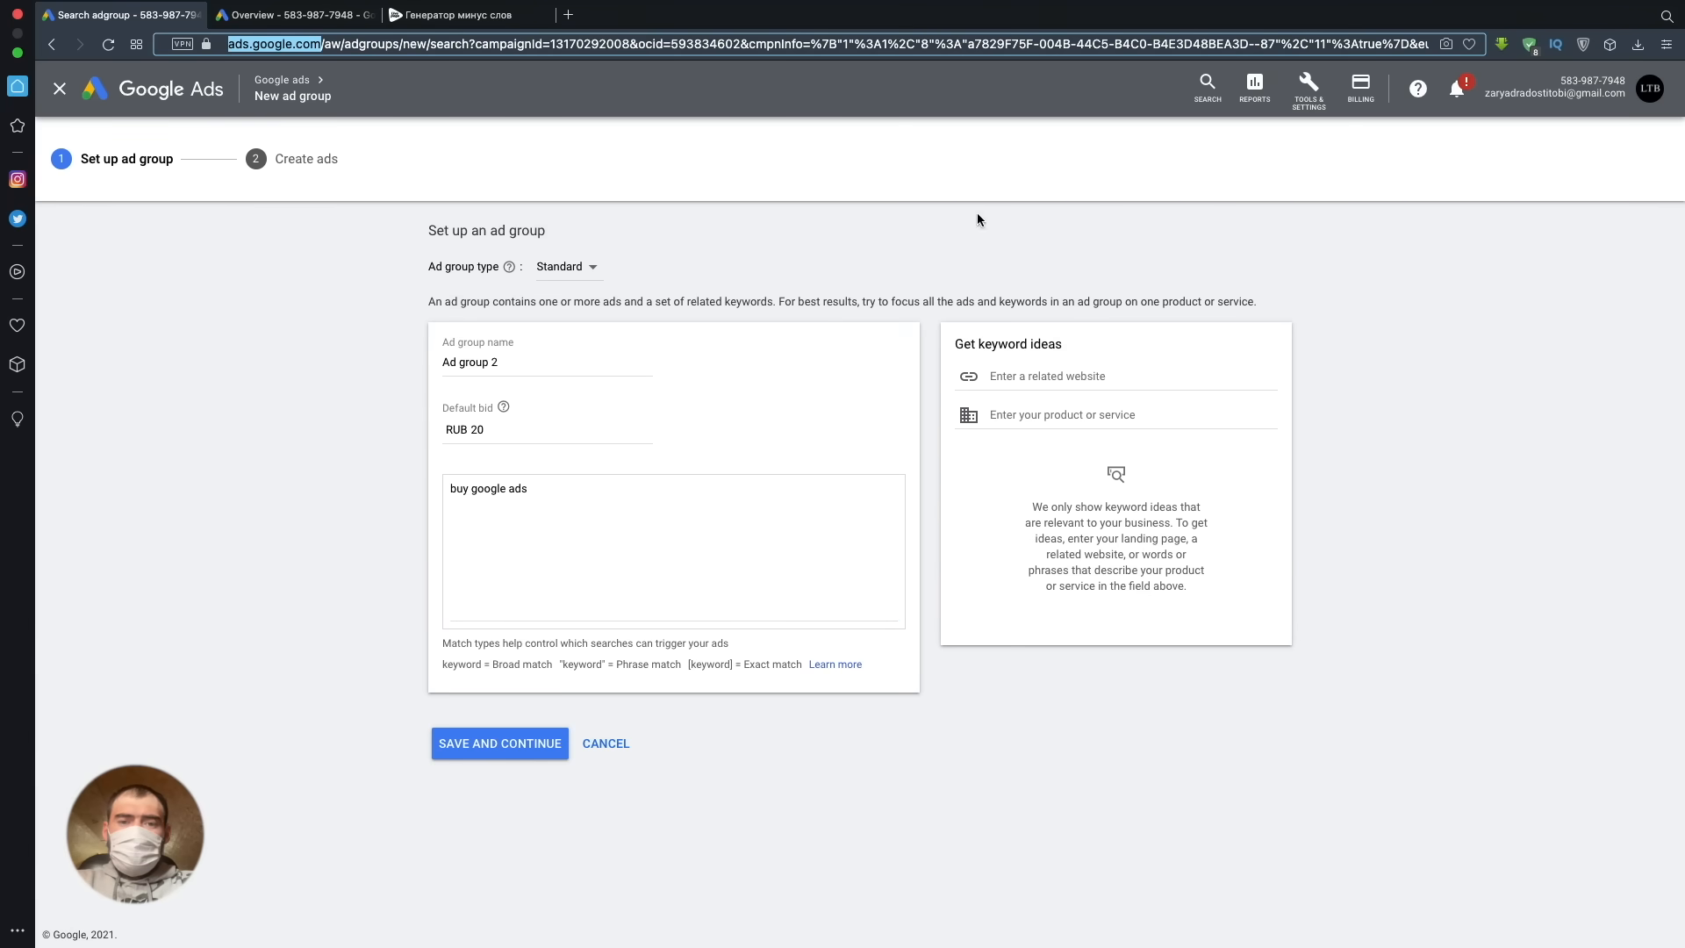
click(1060, 380)
key(ctrl+v)
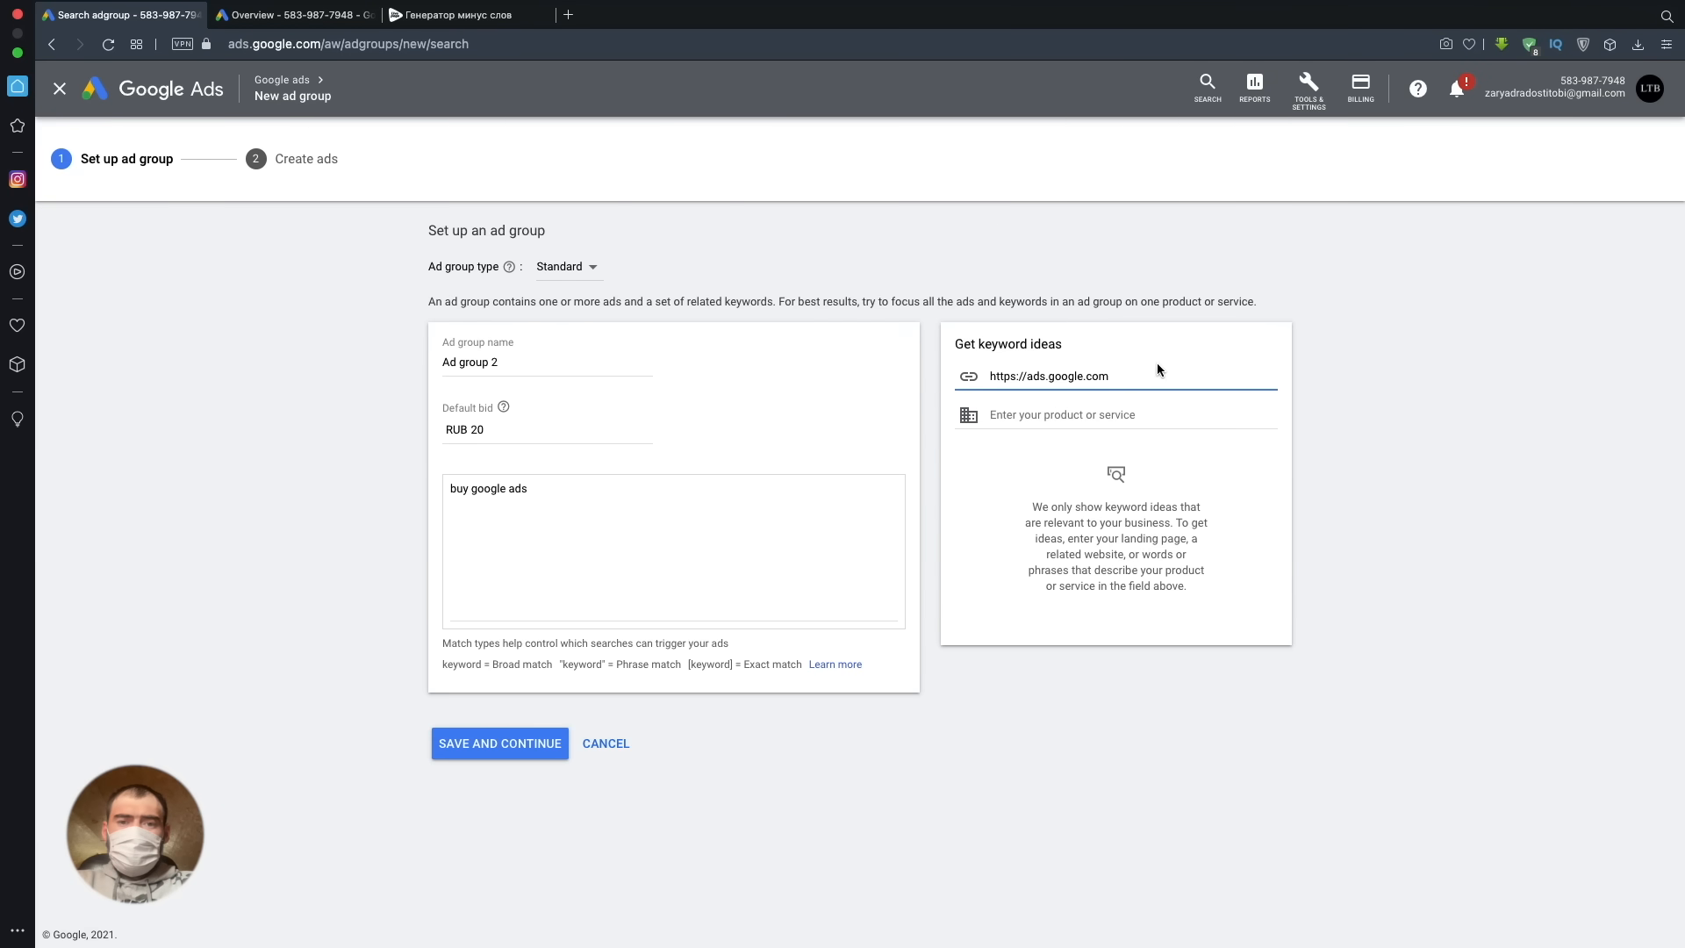
key(Return)
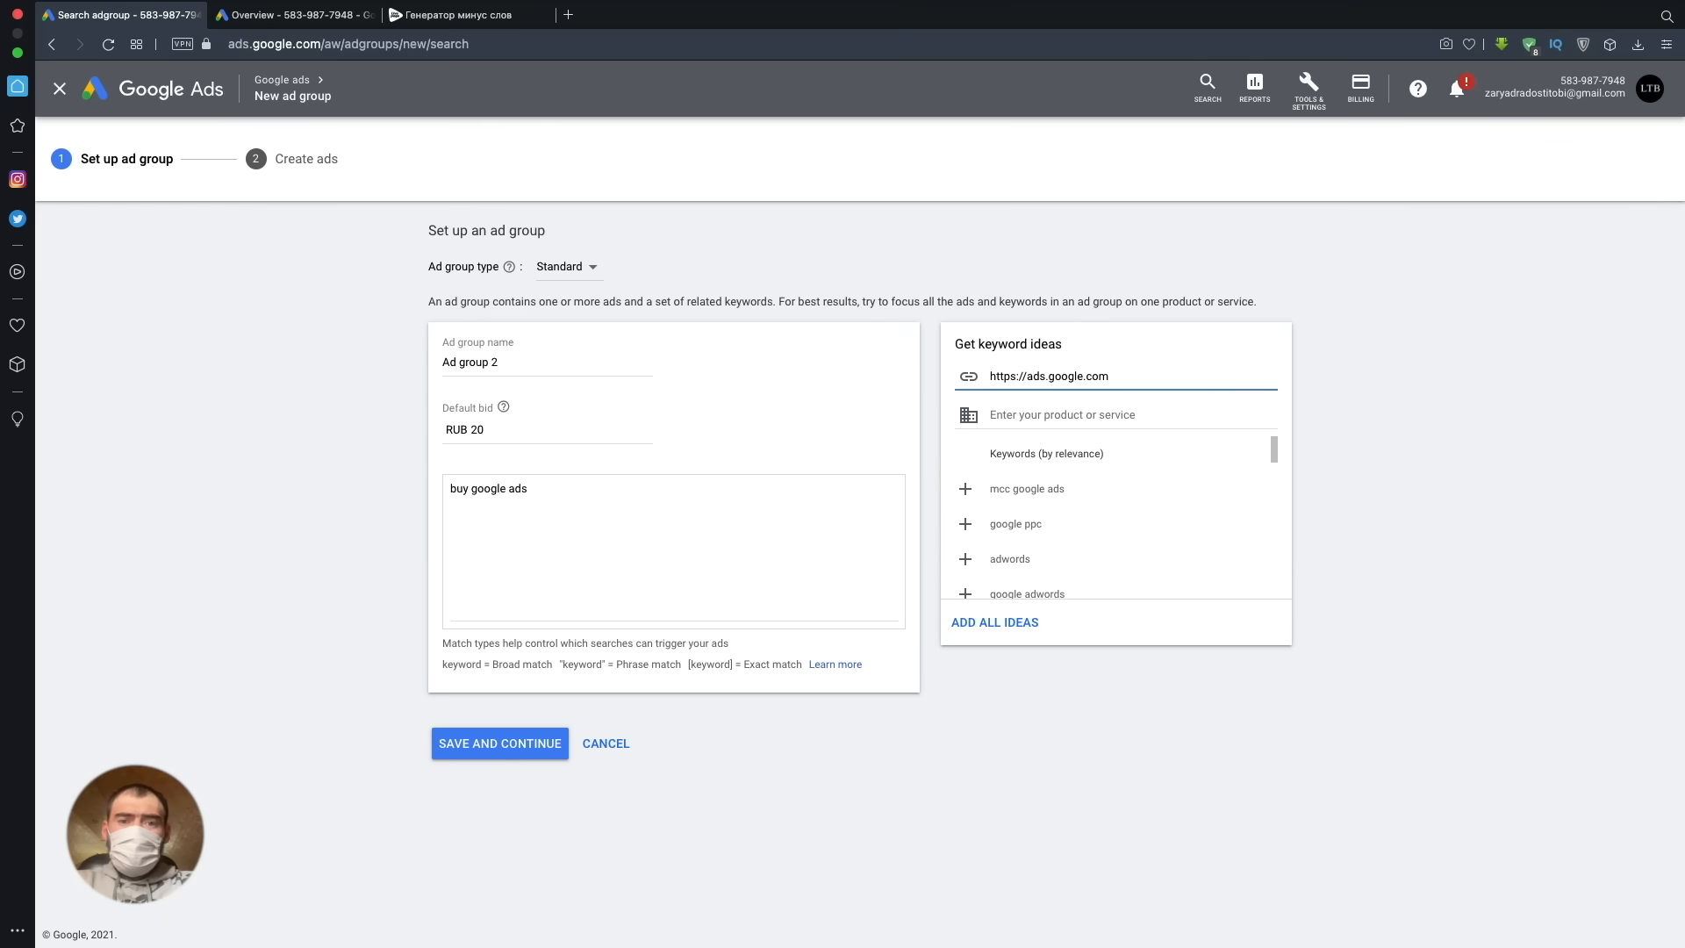
click(968, 557)
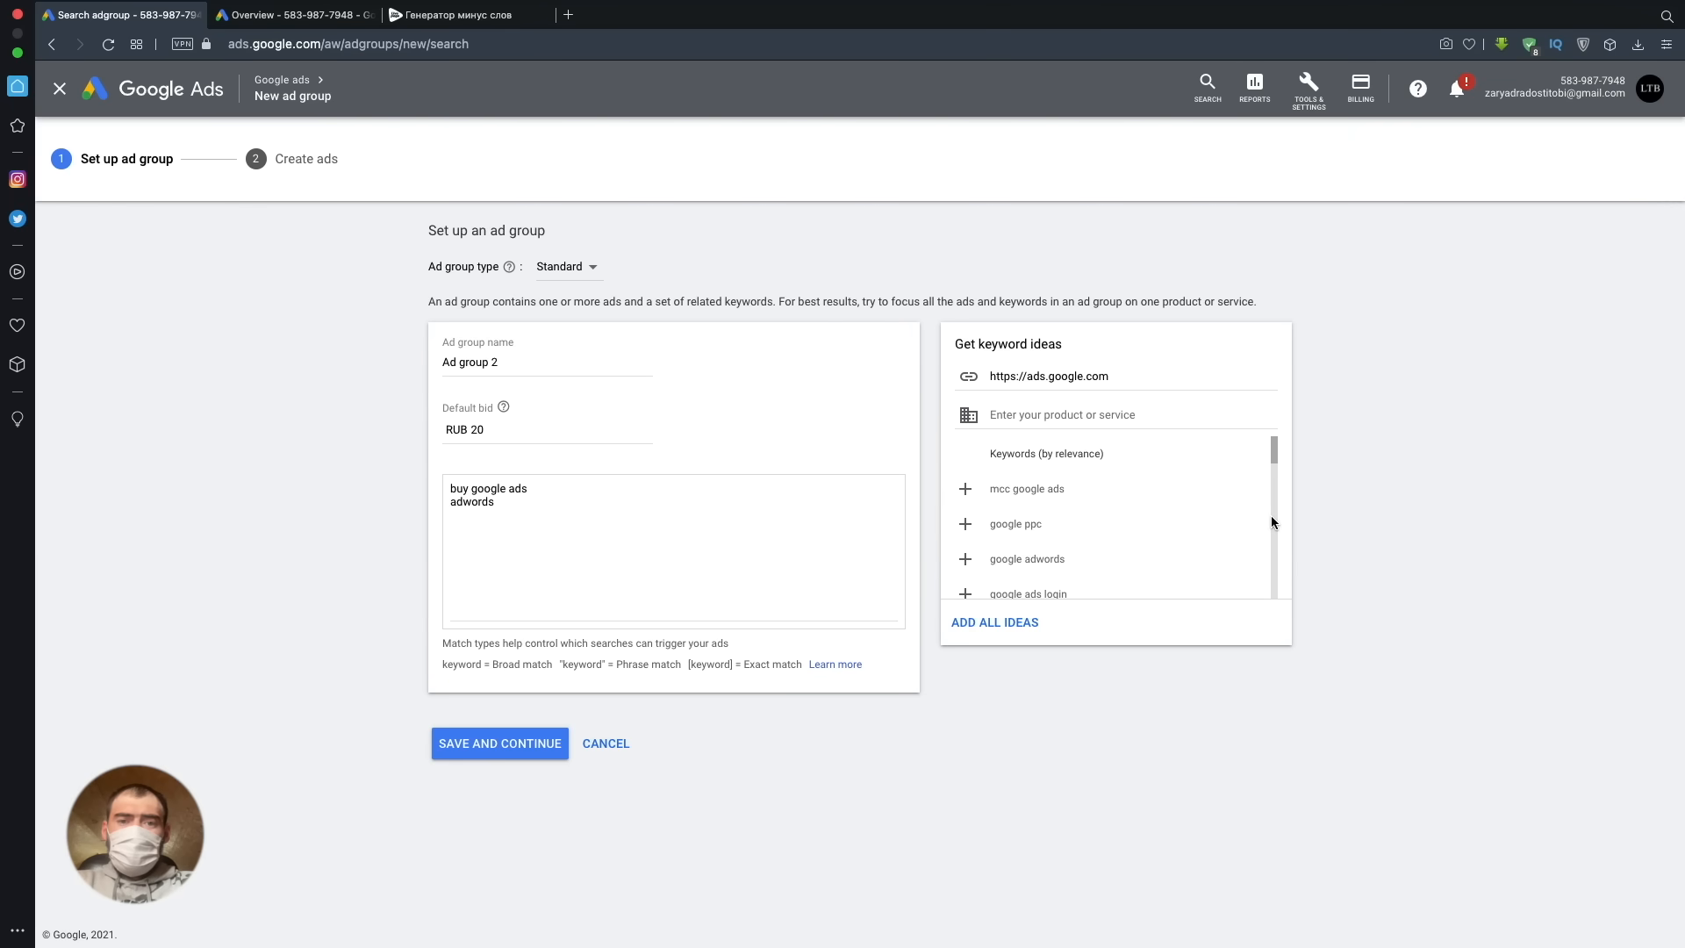
- Prefix the keywords "buy google ads" and "adwords" with a plus sign
click(453, 485)
text(+)
key(Down)
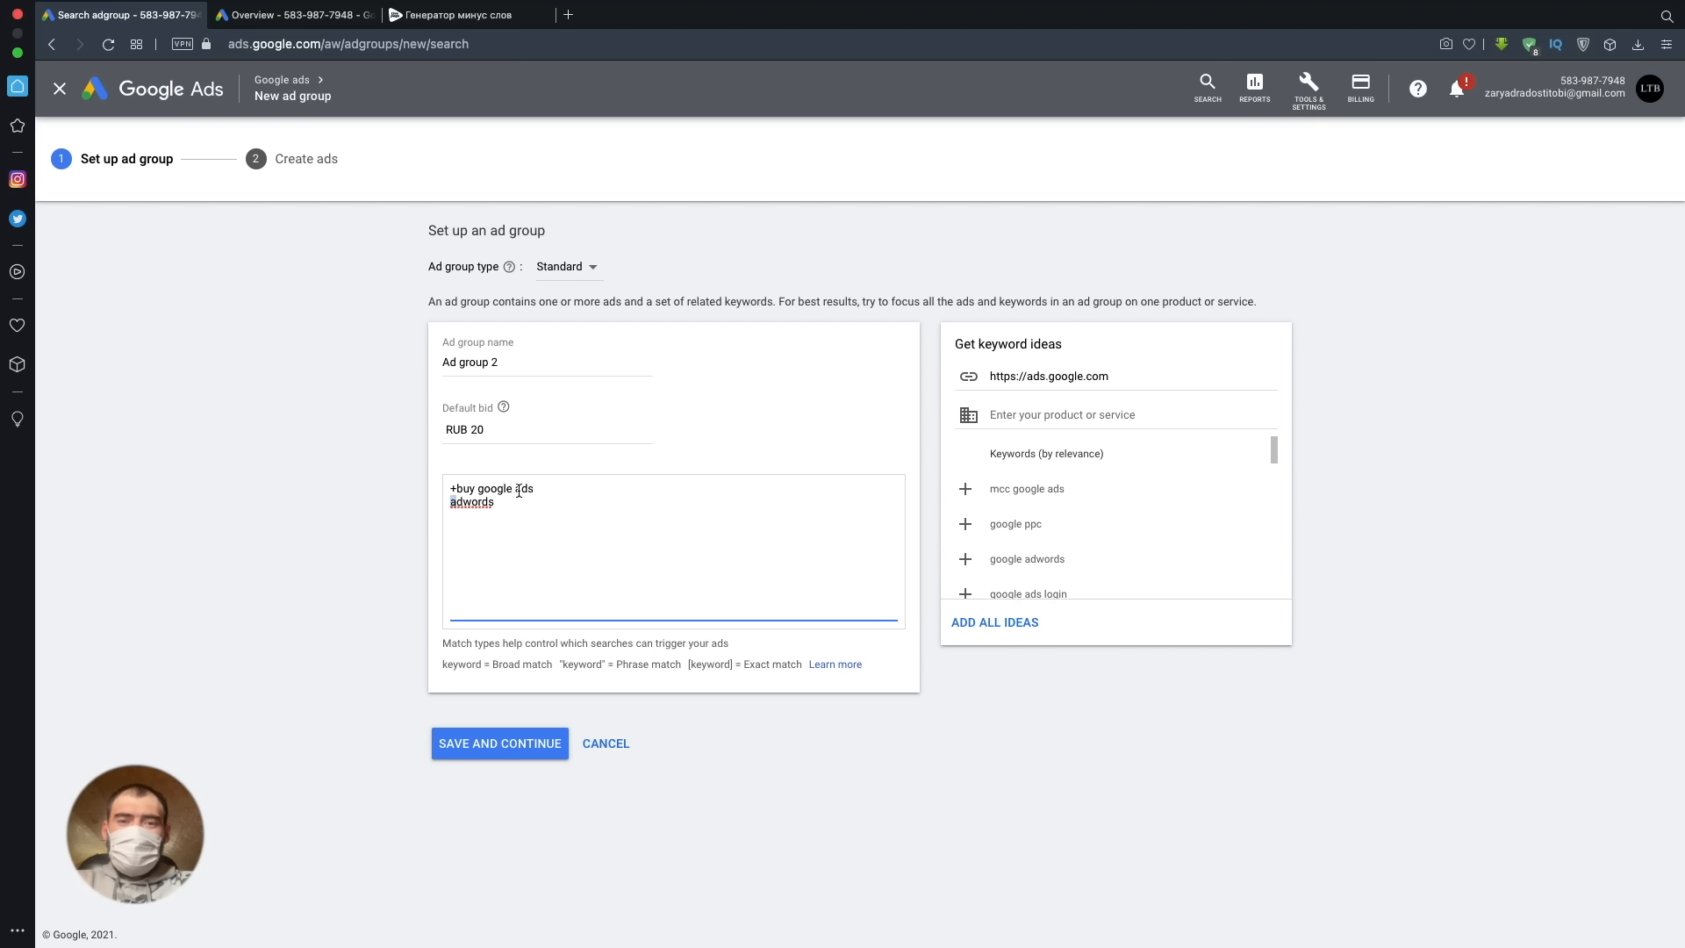
text(+)
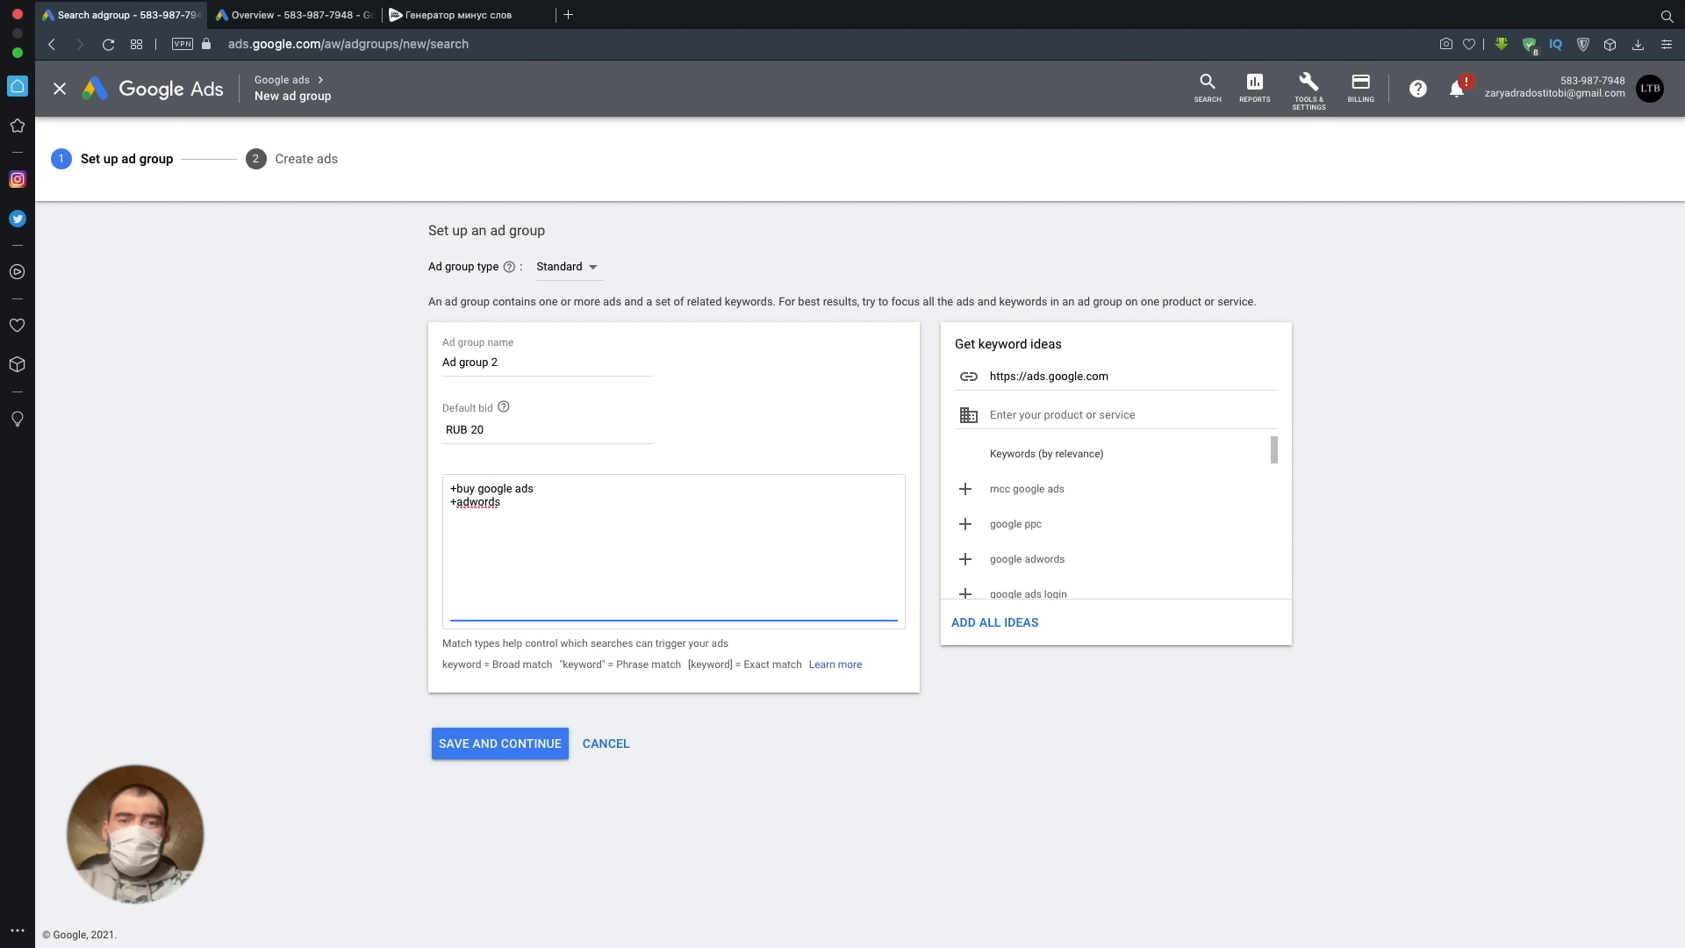